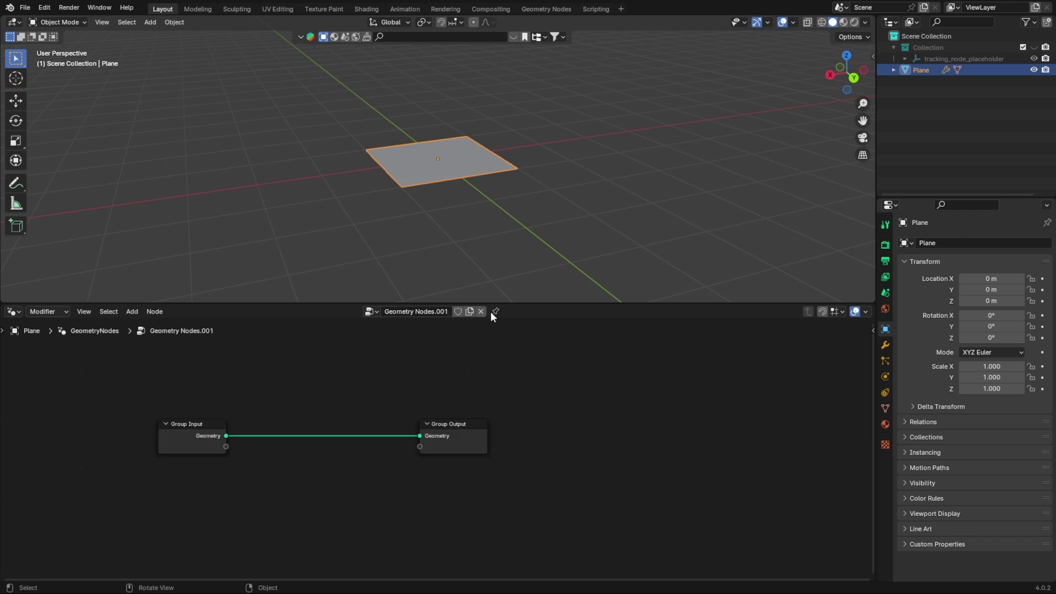
- Pin the Geometry Nodes.001 node tree and delete its Group Input node
click(494, 312)
middle_drag(491, 332, 580, 354)
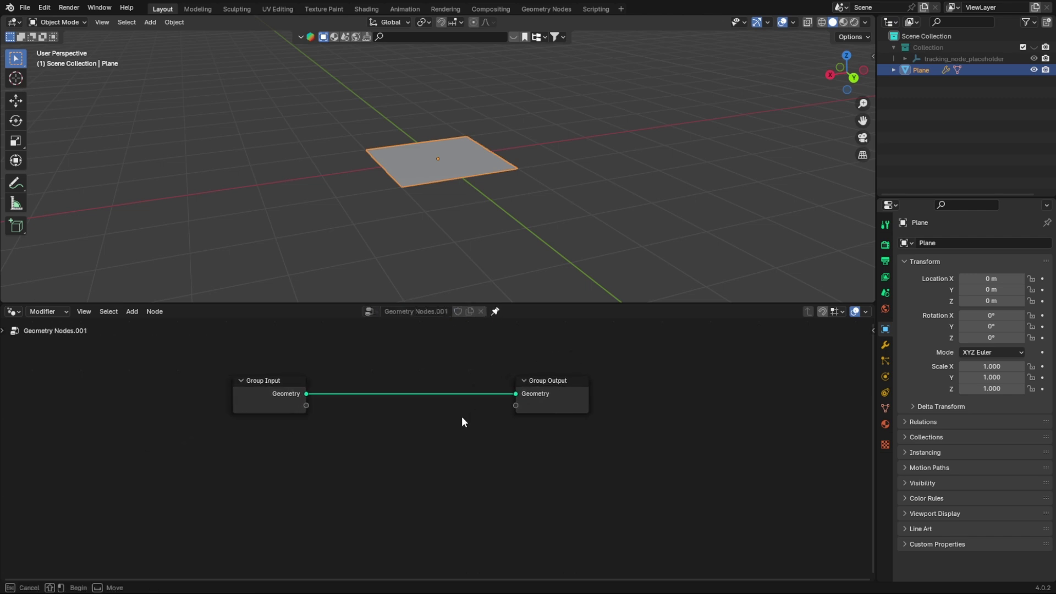
click(285, 404)
key(x)
- Bring the headset's Collection into the node tree as a Collection Info node and connect its Instances to the Group Output geometry
drag(943, 46, 444, 392)
mouse_move(361, 384)
mouse_down()
mouse_move(515, 393)
mouse_move(344, 392)
mouse_up()
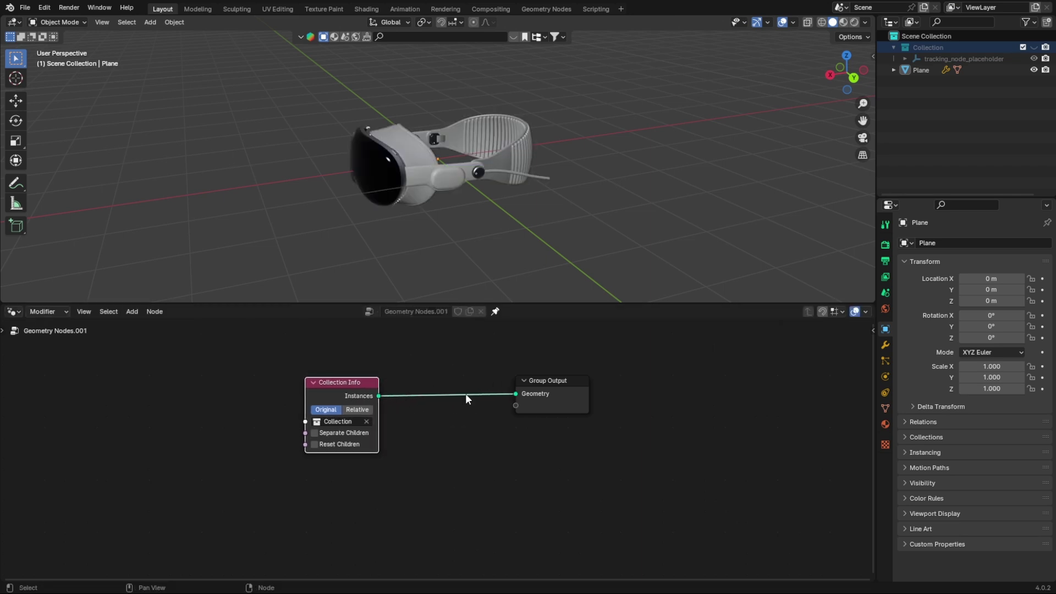
drag(563, 403, 579, 404)
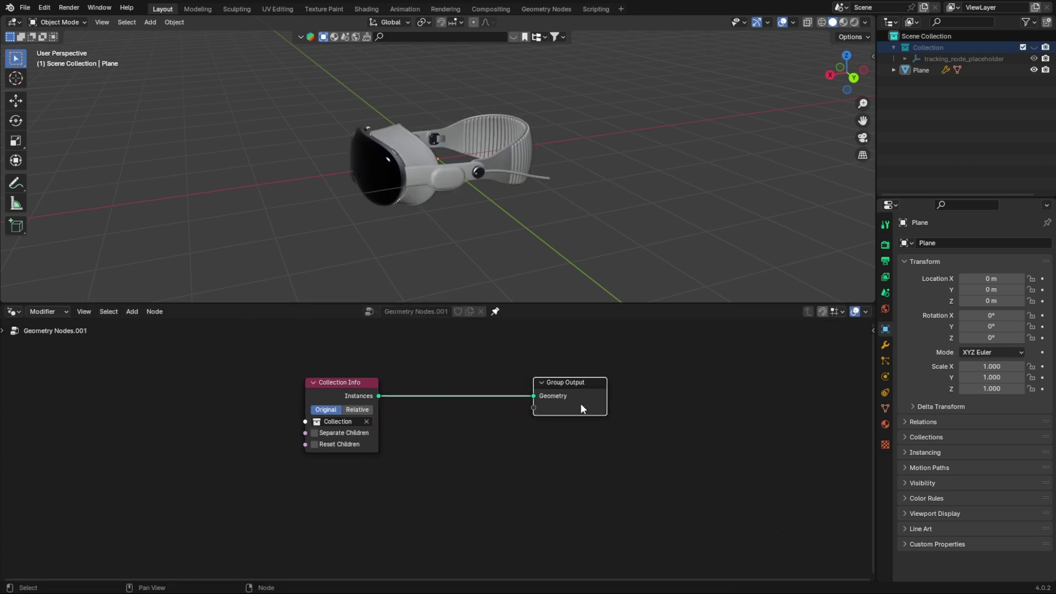
- Insert a Mesh to Points node between Collection Info and Group Output, leaving a wide gap after Collection Info
key(shift+a)
click(476, 329)
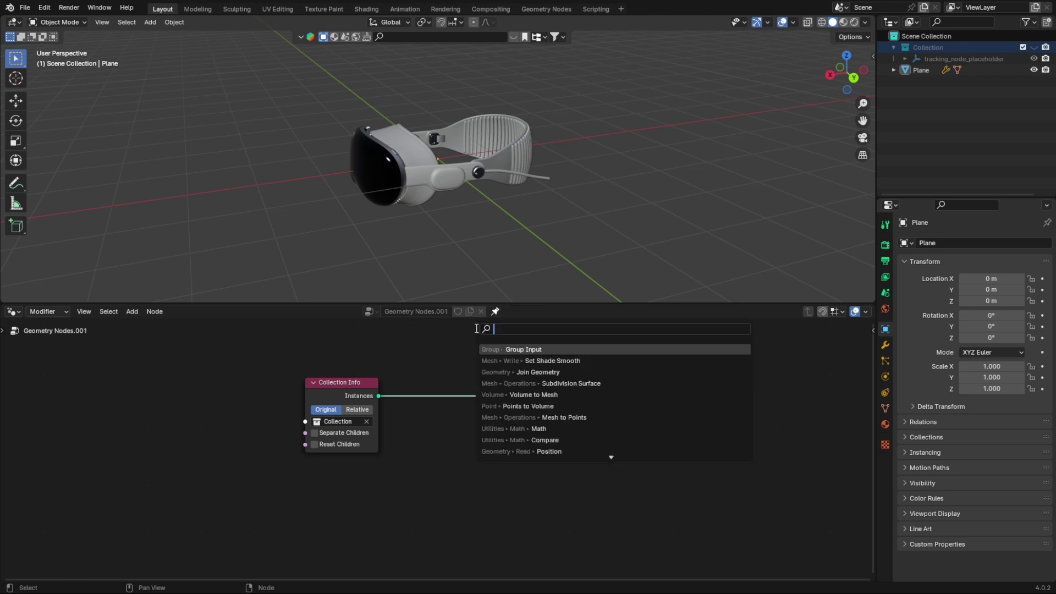
text(mesh to points)
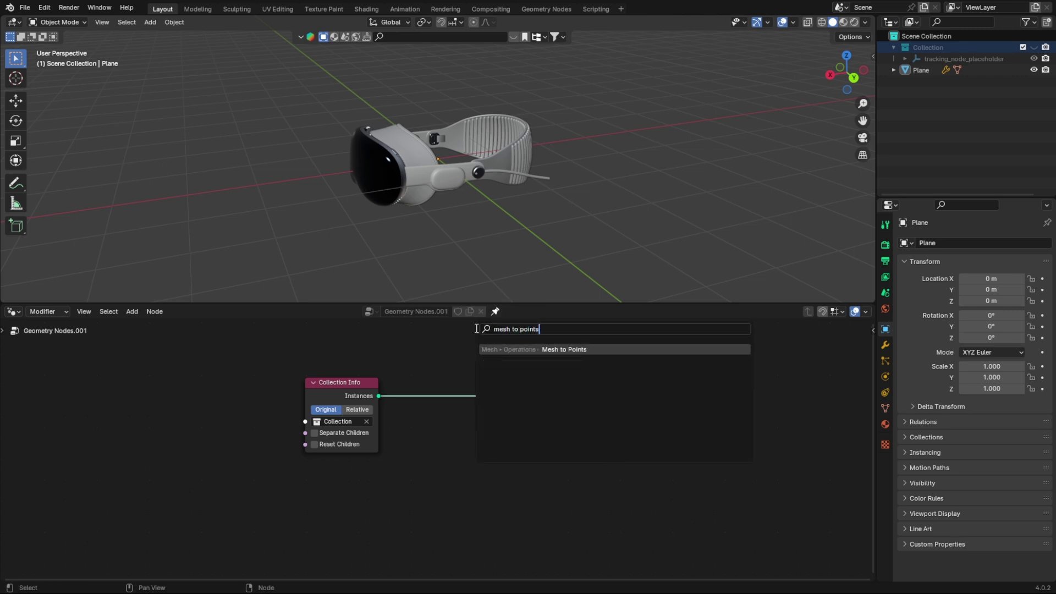
key(Return)
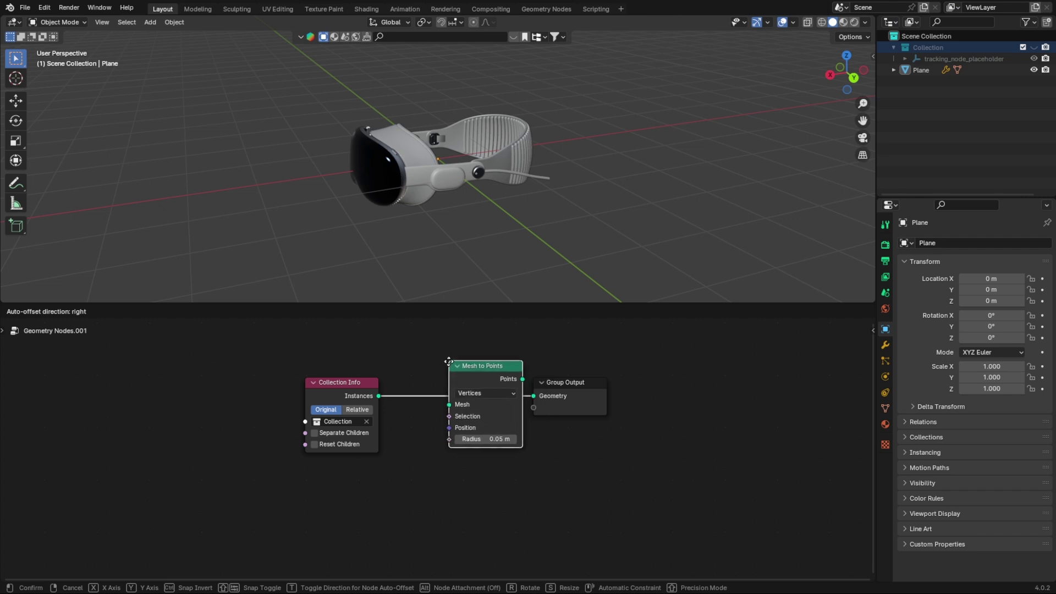
click(439, 368)
drag(569, 395, 669, 389)
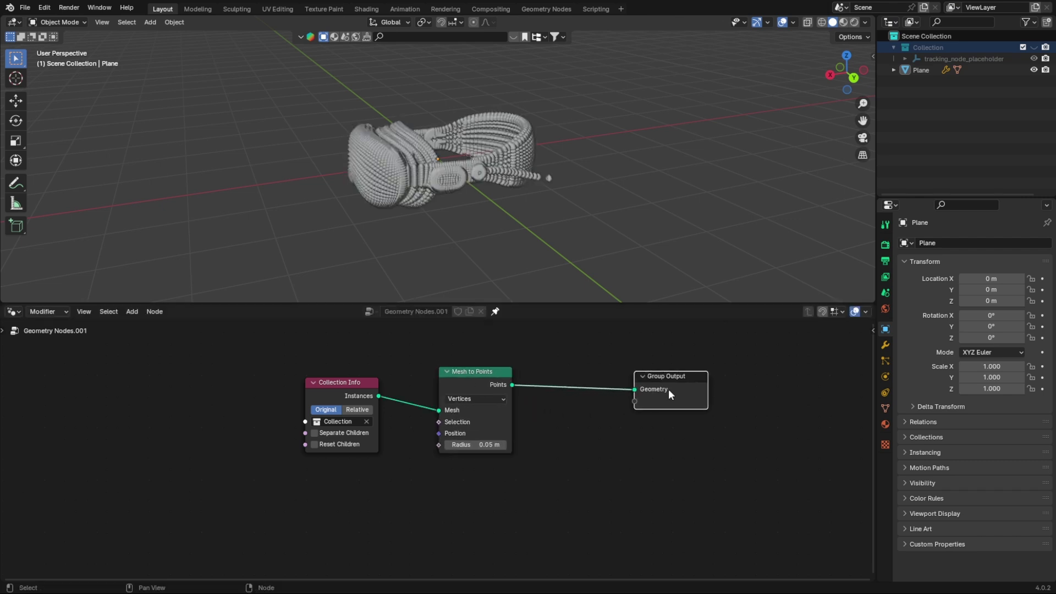
drag(489, 384, 569, 377)
middle_drag(513, 493, 628, 491)
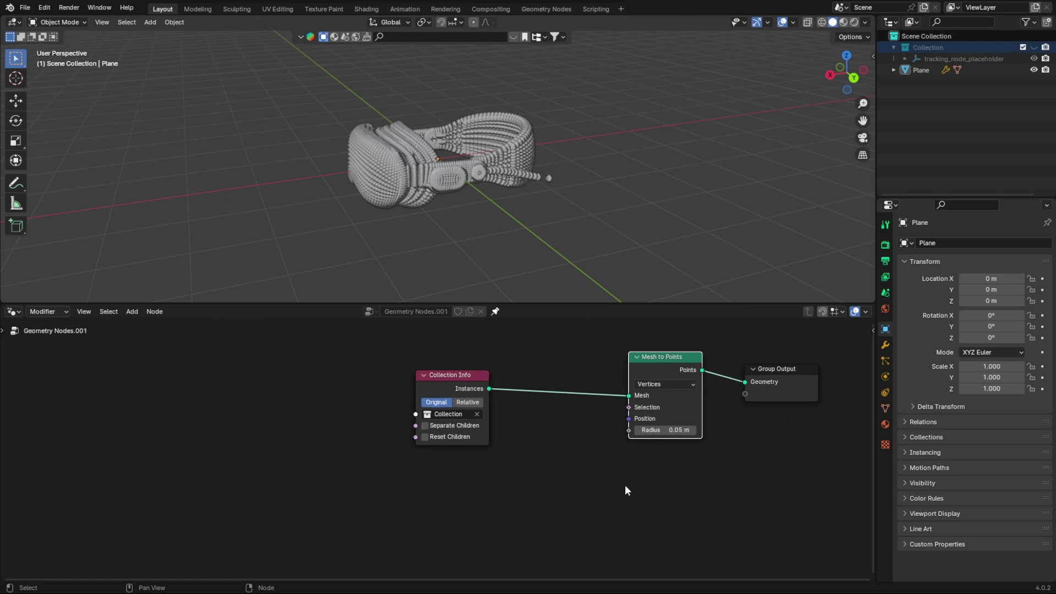
- Insert a Delete Geometry node on the link between Collection Info and Mesh to Points
key(shift+a)
click(567, 362)
text(delet)
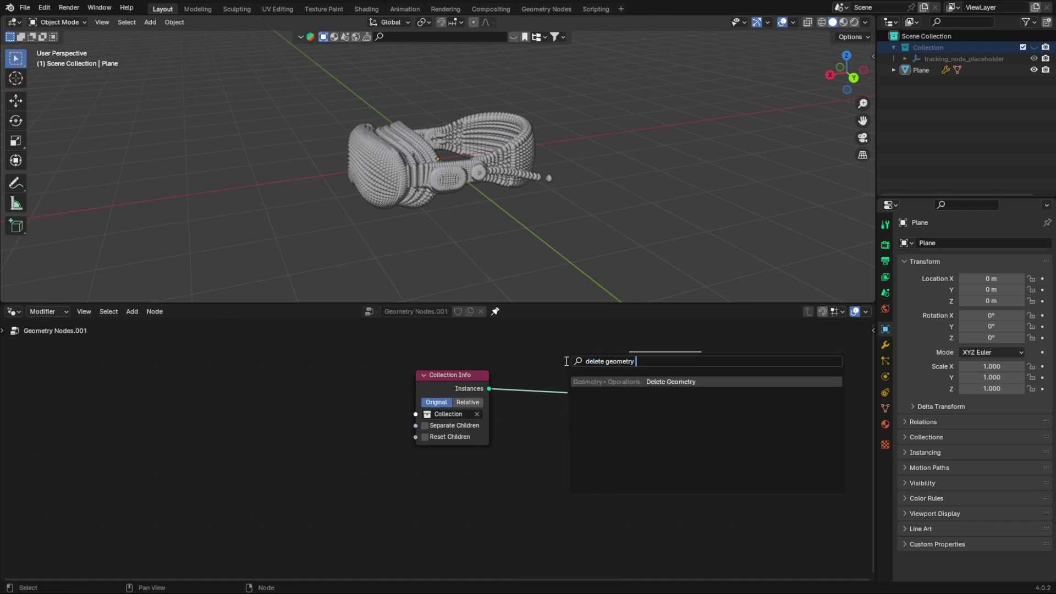
text(e geometry)
key(Return)
click(539, 368)
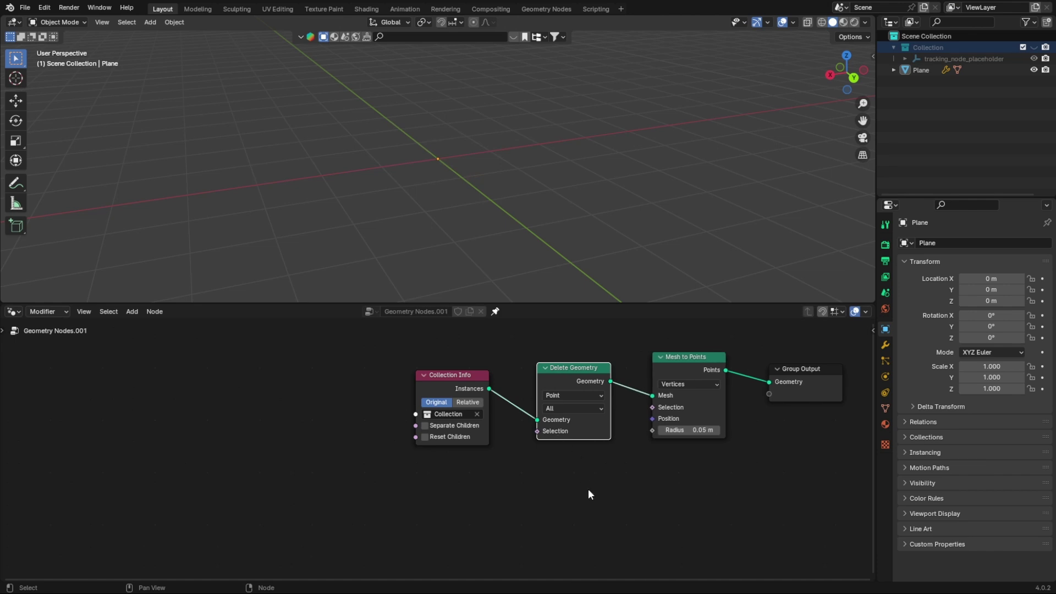
- Add a sphere-shaped empty to the 3D scene
middle_drag(589, 491, 558, 495)
key(shift+a)
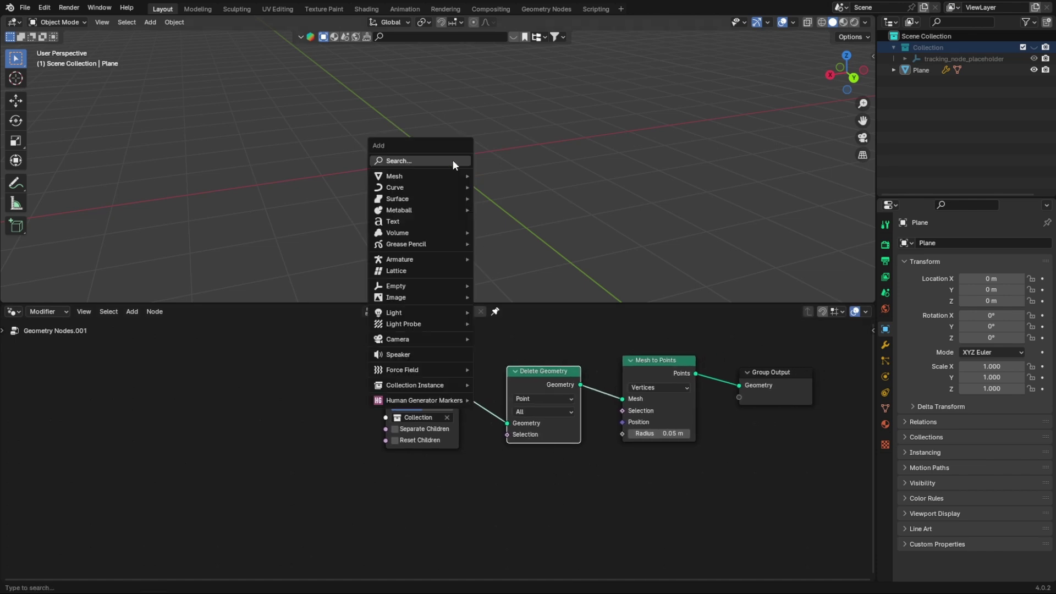
mouse_move(439, 291)
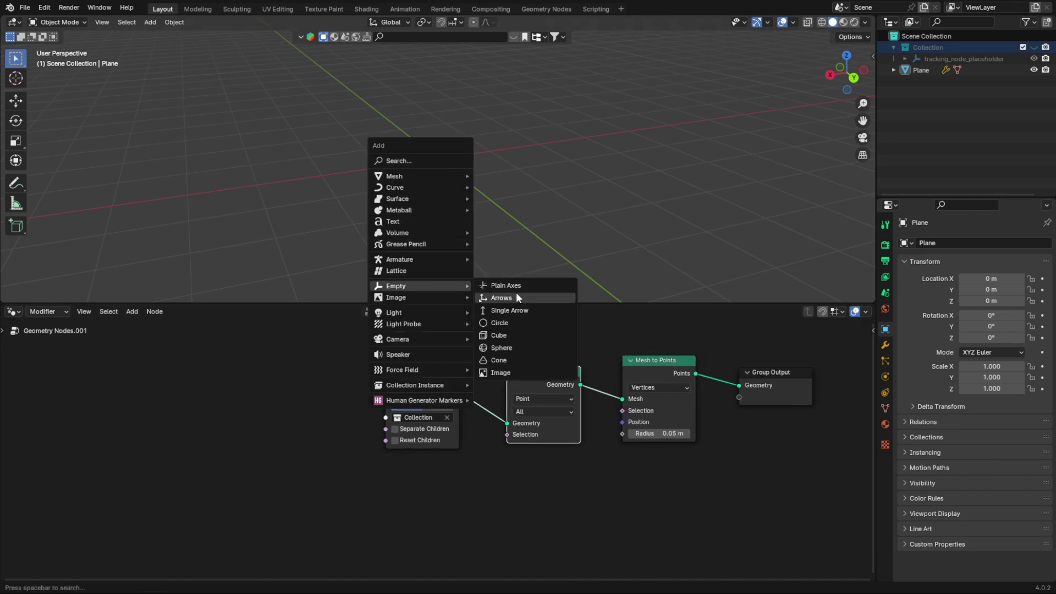
click(522, 347)
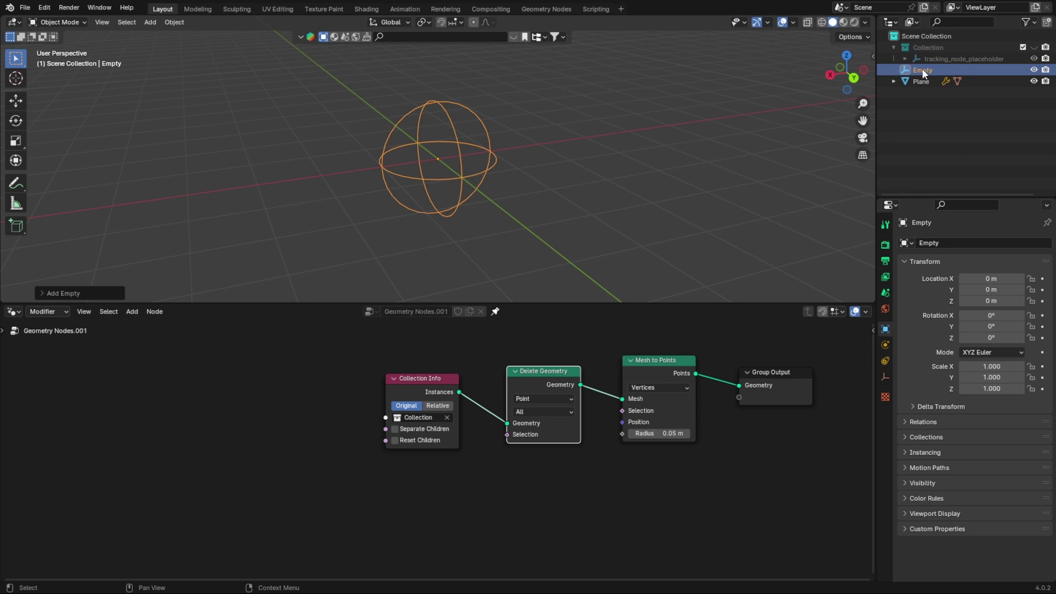
- Bring the Empty into the node tree as an Object Info node, placed in free space below the main node chain
drag(922, 70, 434, 517)
middle_drag(500, 479, 528, 400)
drag(490, 389, 409, 452)
click(483, 465)
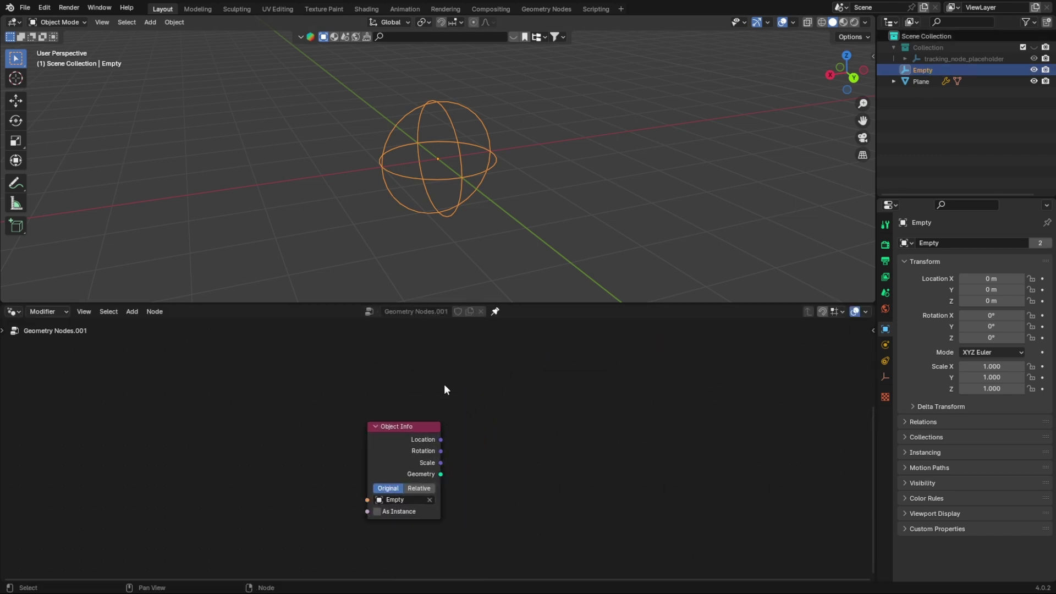
- Add a Vector Math node set to Distance and connect Object Info's Location to its second Vector input
key(shift+a)
click(478, 354)
text(vector math)
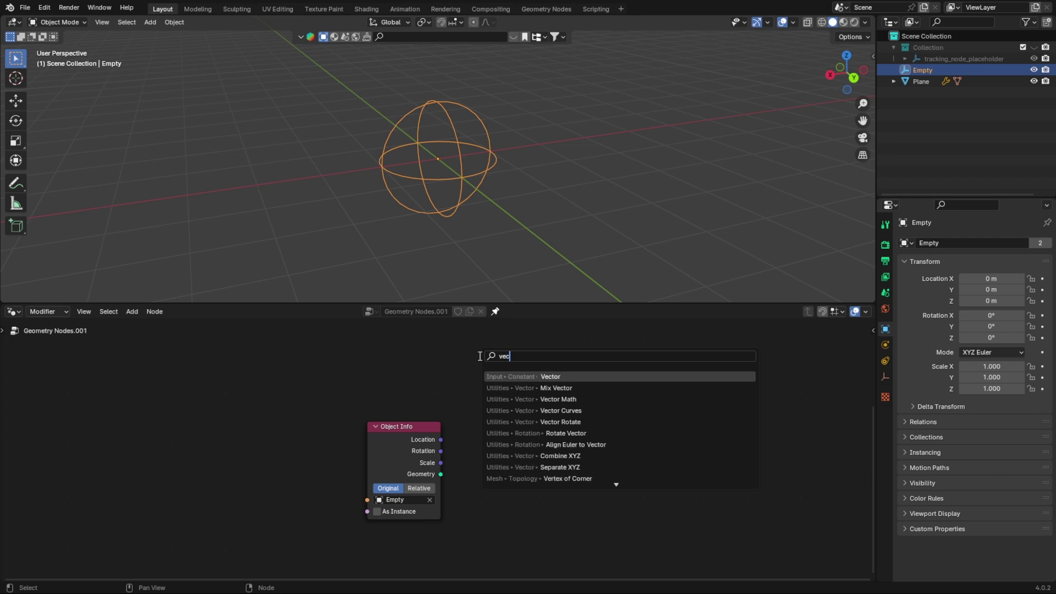
key(Return)
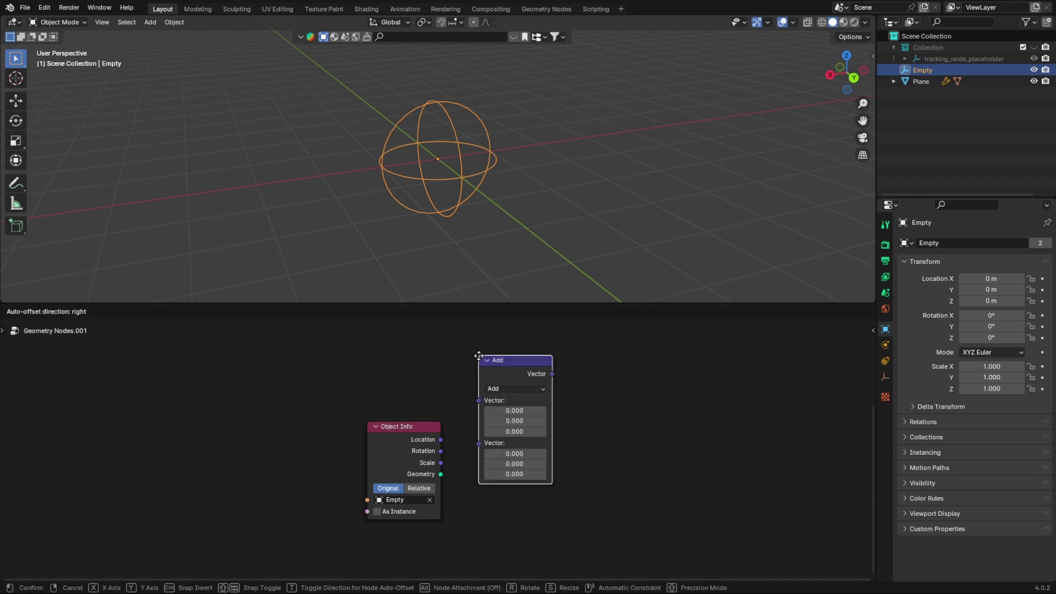
click(479, 355)
click(504, 387)
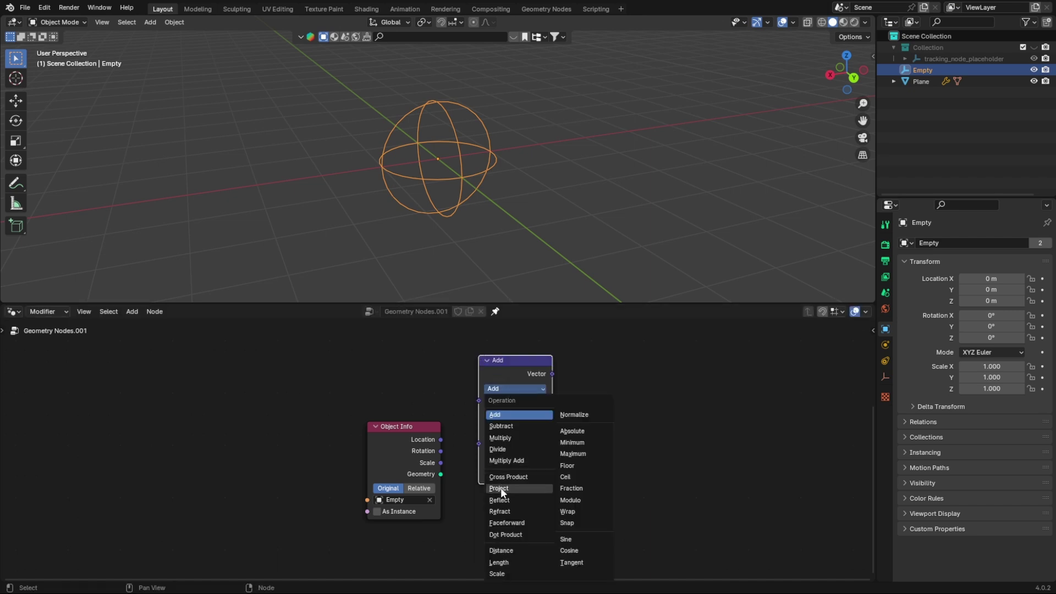
click(512, 548)
drag(441, 439, 475, 443)
- Add a Position node above Object Info and connect it to the Distance node's first Vector input
key(shift+a)
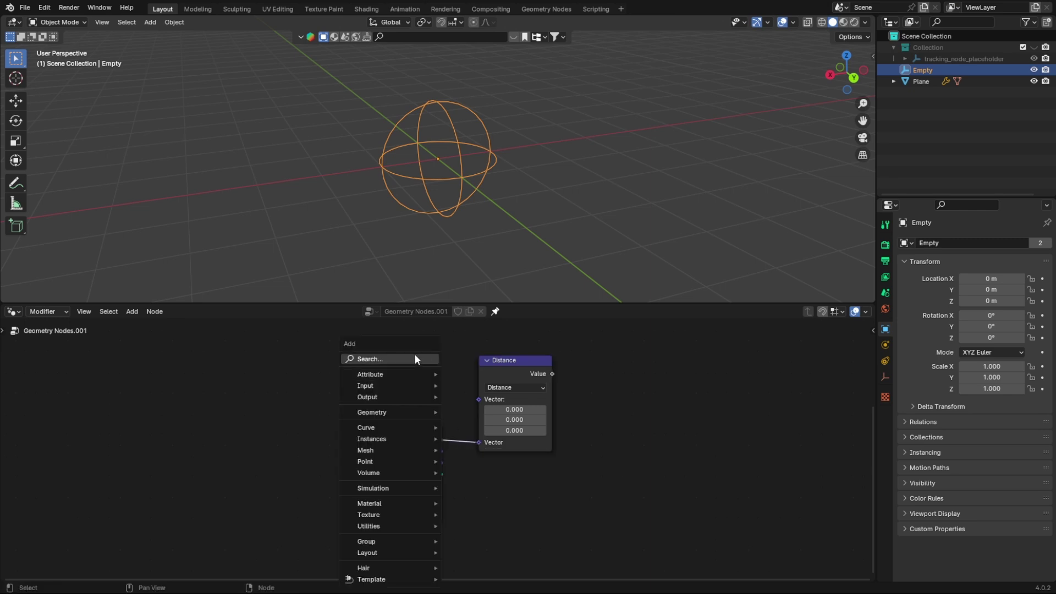
click(414, 354)
text(posi)
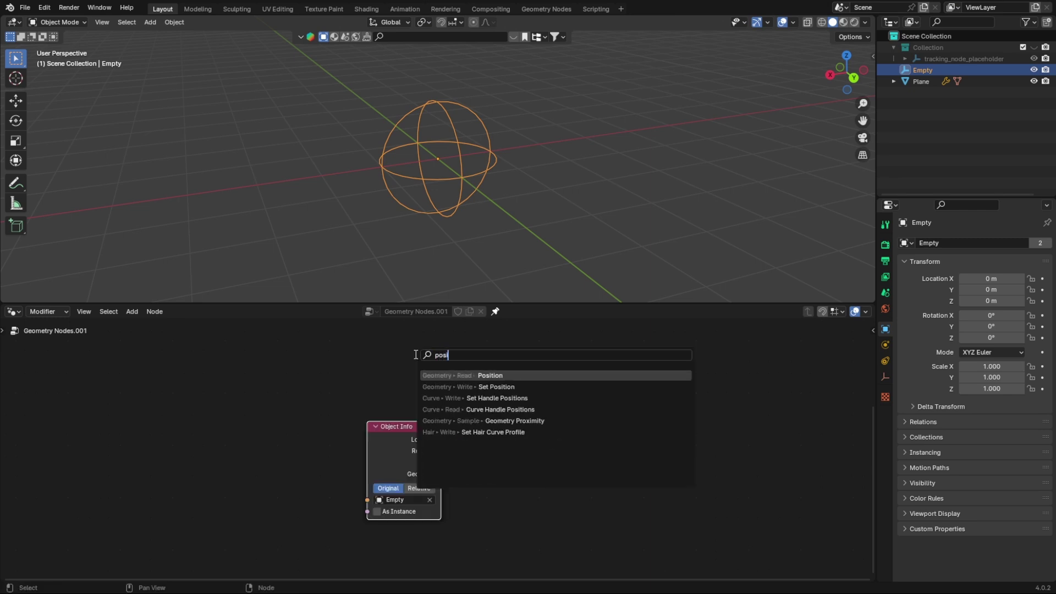
key(Return)
click(372, 390)
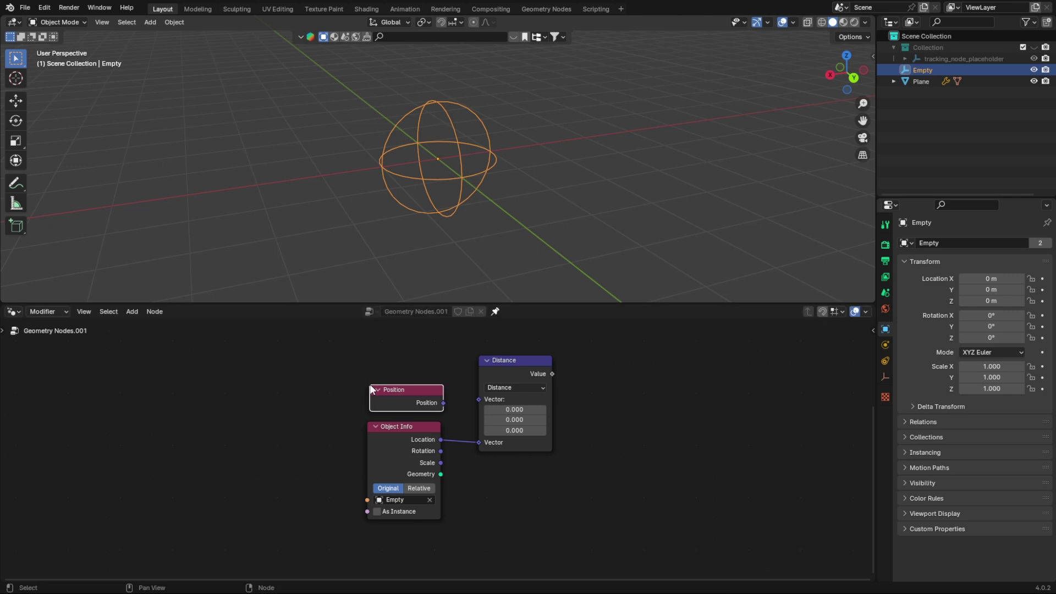
drag(443, 403, 478, 399)
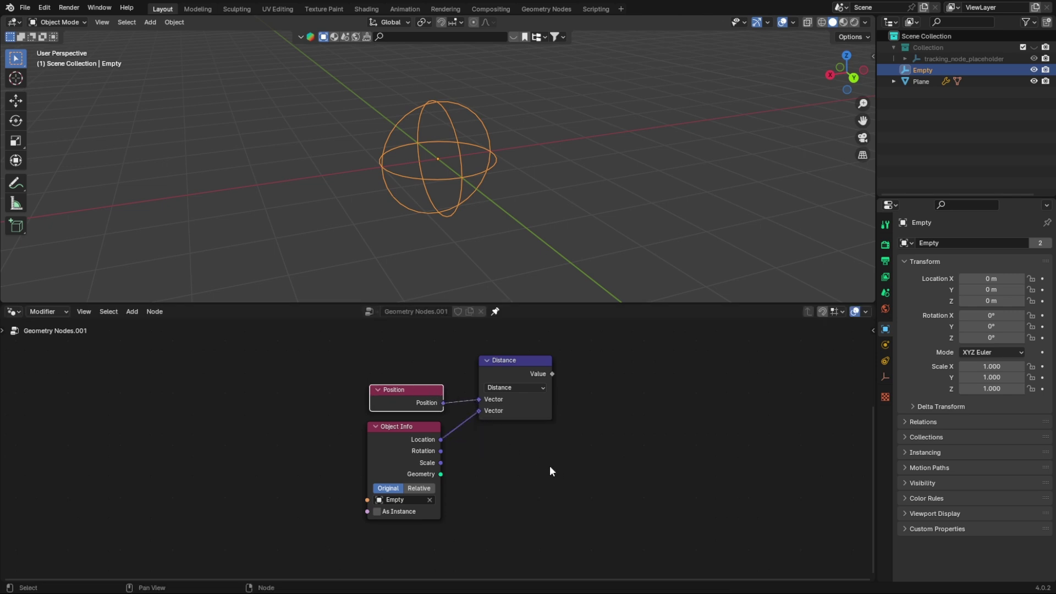
- Add a Math node below the Distance node and set its operation to Subtract
key(shift+a)
click(529, 359)
text(add)
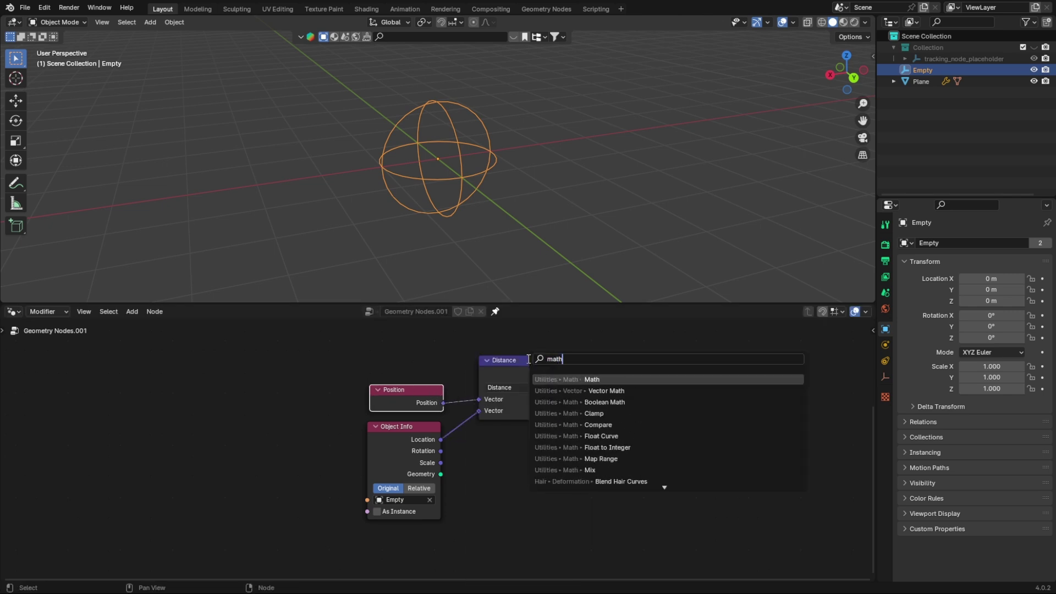
key(Return)
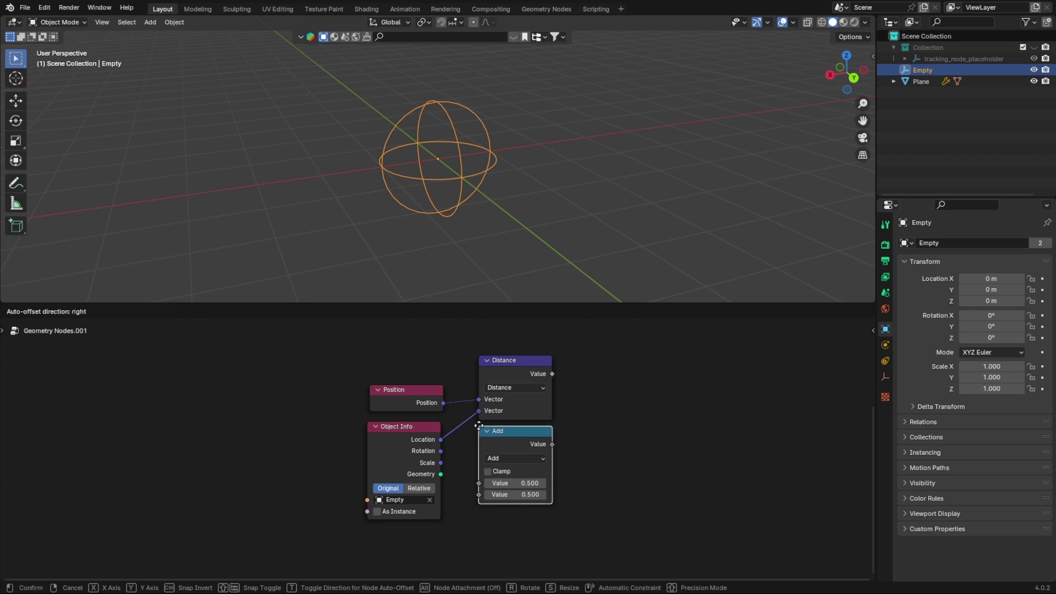
click(478, 425)
click(514, 455)
click(513, 336)
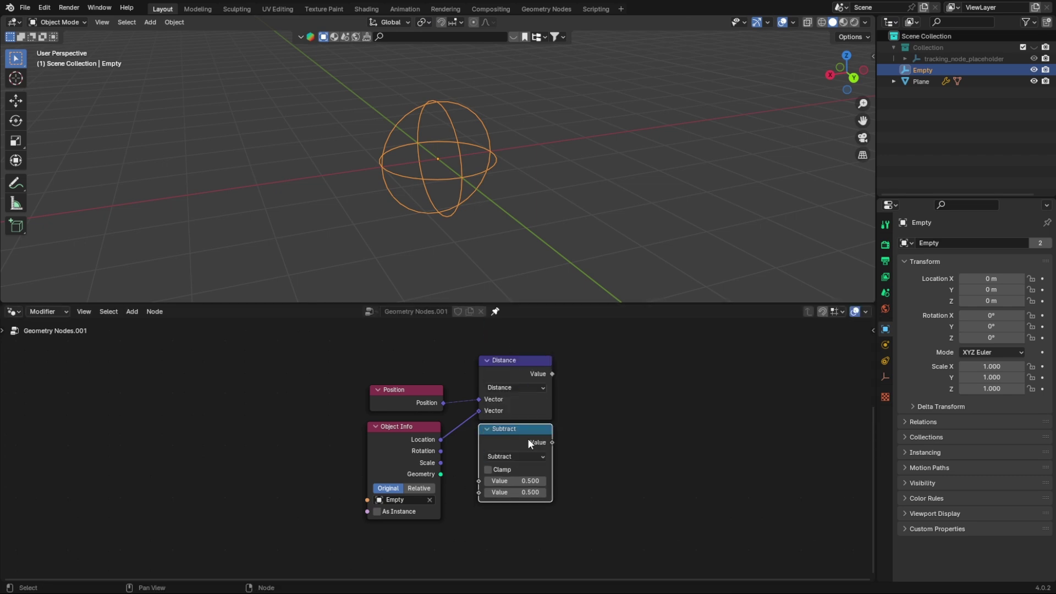
- Duplicate the Subtract node, place the copy below it and set its operation to Add
middle_drag(570, 515, 570, 441)
key(shift+d)
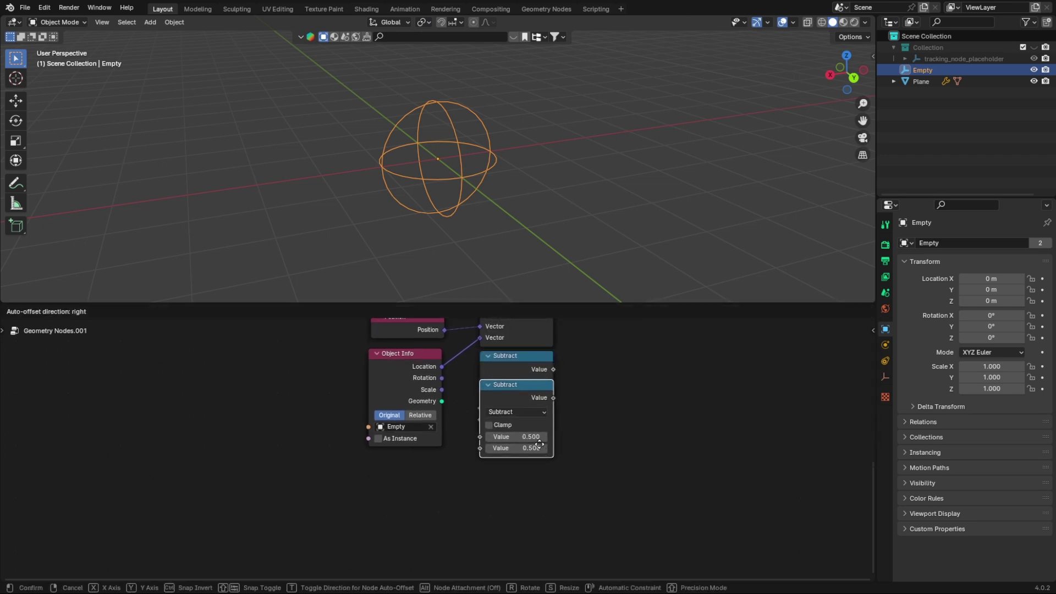
click(539, 502)
click(515, 469)
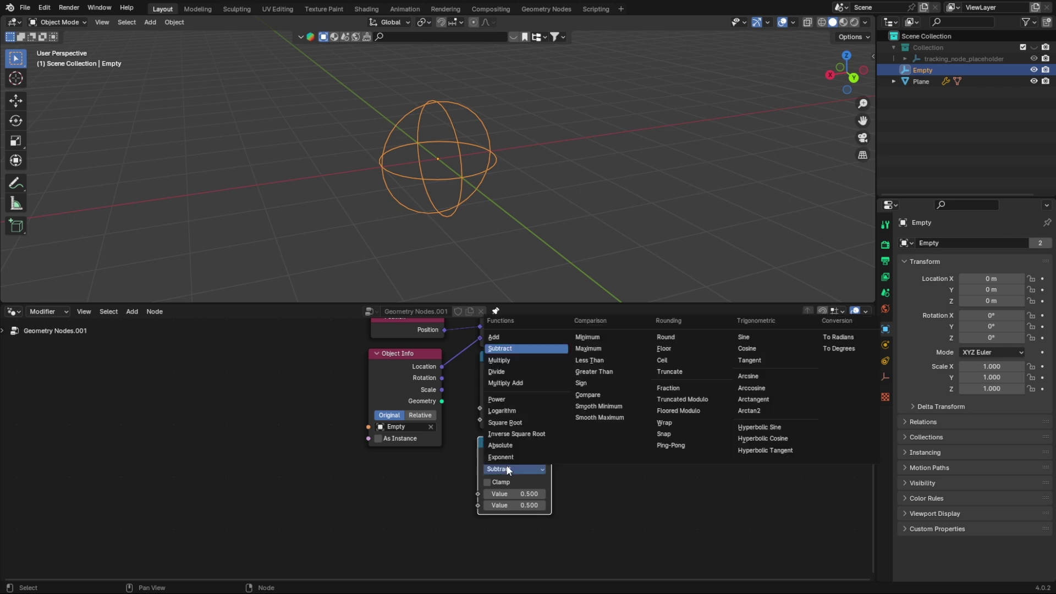
click(512, 349)
- Connect Object Info's Scale output to the first Value input of both the Subtract and Add nodes
drag(408, 394, 479, 407)
drag(394, 440, 477, 493)
middle_drag(630, 417, 535, 476)
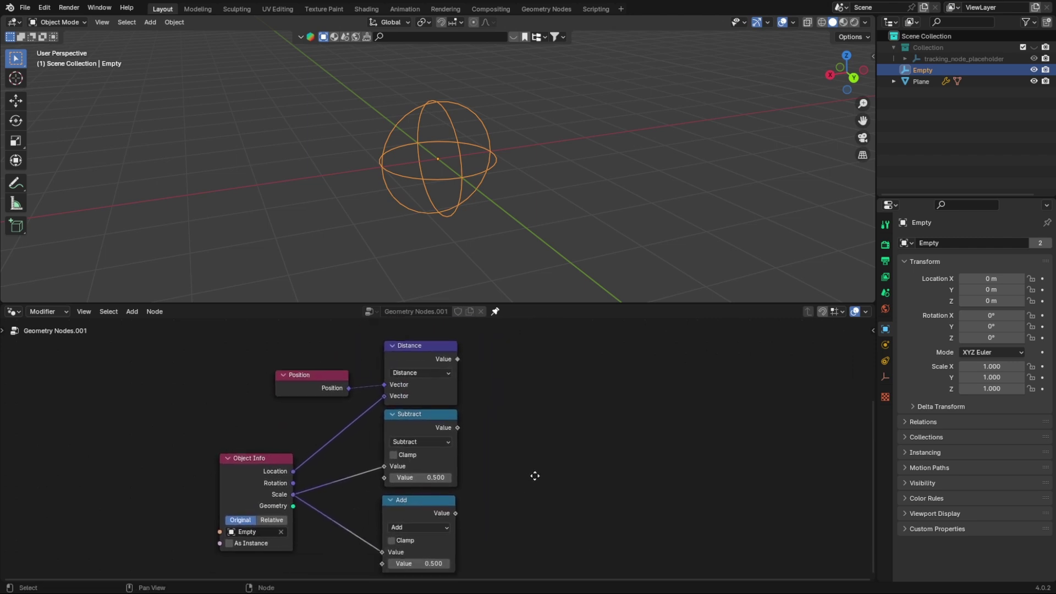
- Add a Compare node beside the Distance node and set its operation to Less Than
key(shift+a)
click(558, 361)
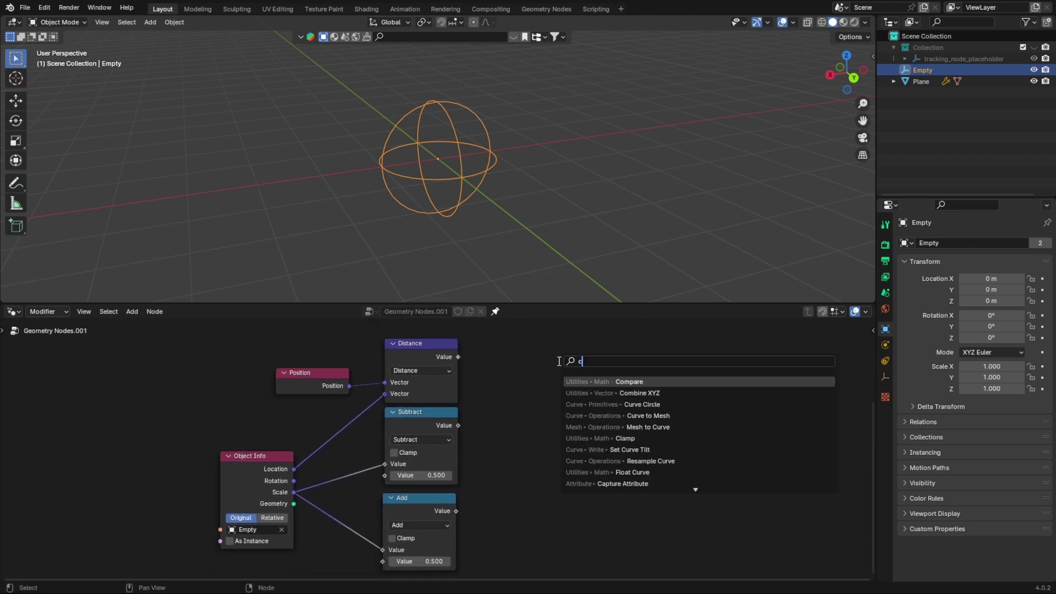
text(compare)
key(Return)
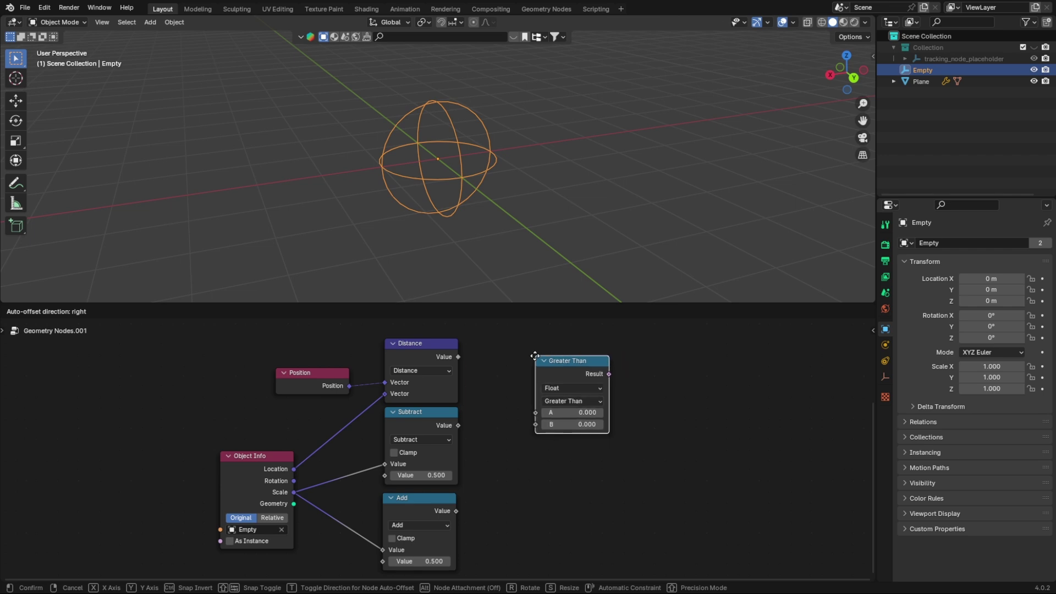
click(506, 368)
click(541, 411)
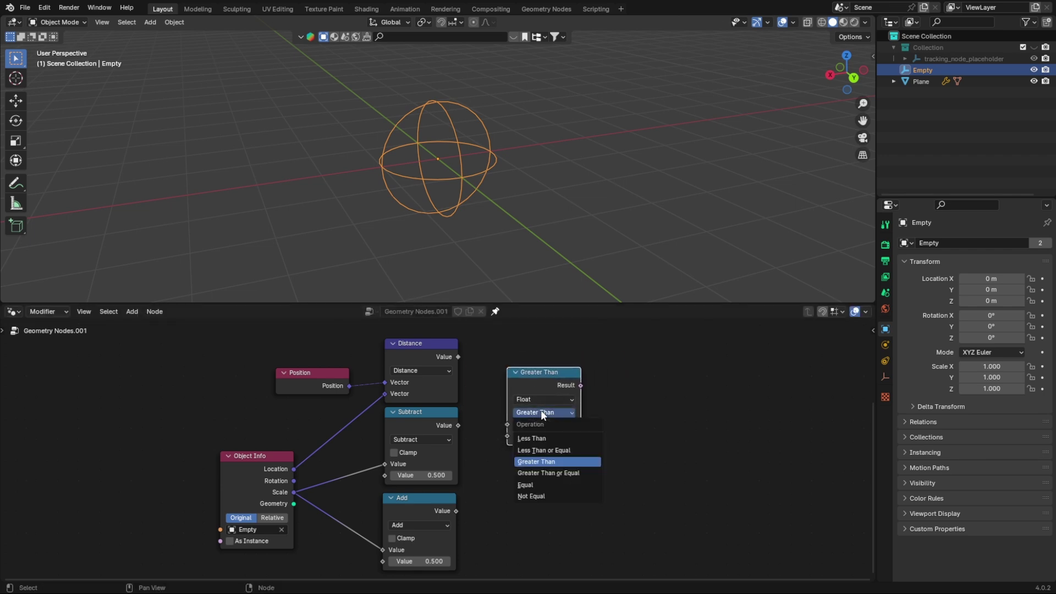
click(539, 436)
- Duplicate the Less Than node, place the copy below it and set its operation to Greater Than
key(shift+d)
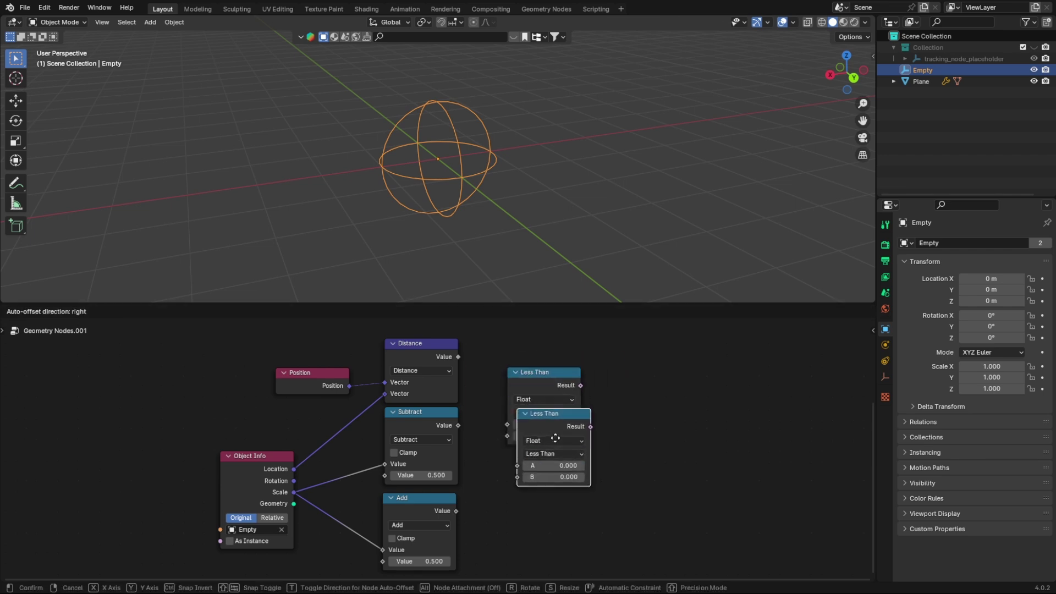
click(547, 488)
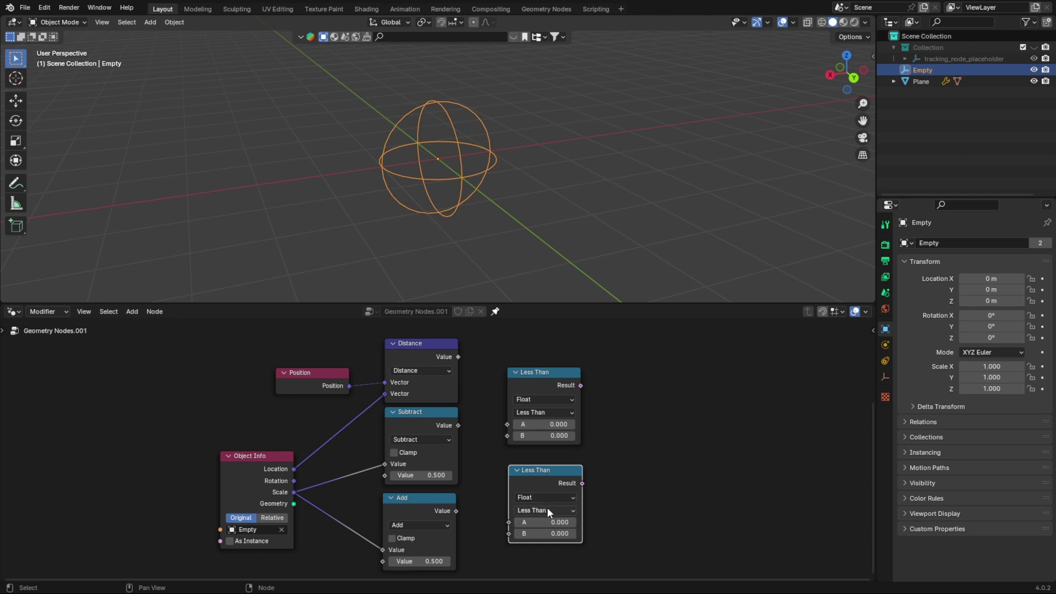
click(546, 507)
click(546, 464)
- Connect the Distance value to input A of both Compare nodes, Subtract to Less Than's B and Add to Greater Than's B
drag(458, 358, 508, 424)
drag(458, 357, 509, 522)
drag(458, 425, 506, 436)
drag(456, 511, 515, 534)
drag(549, 387, 551, 386)
- Duplicate the Add node beside the Compare nodes and connect the Less Than and Greater Than results to its two Value inputs
click(430, 506)
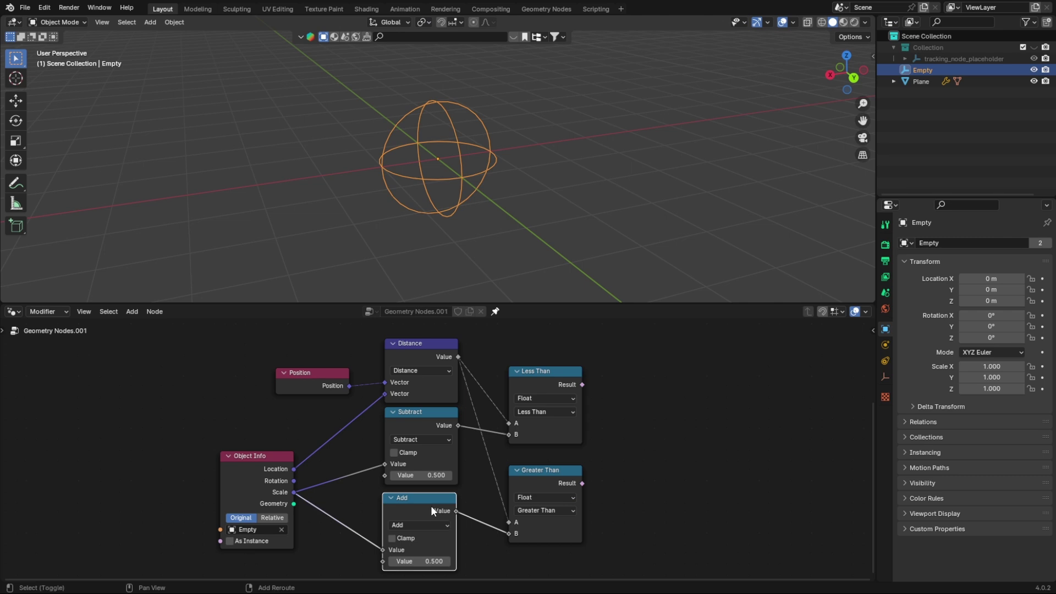
key(shift+d)
click(674, 419)
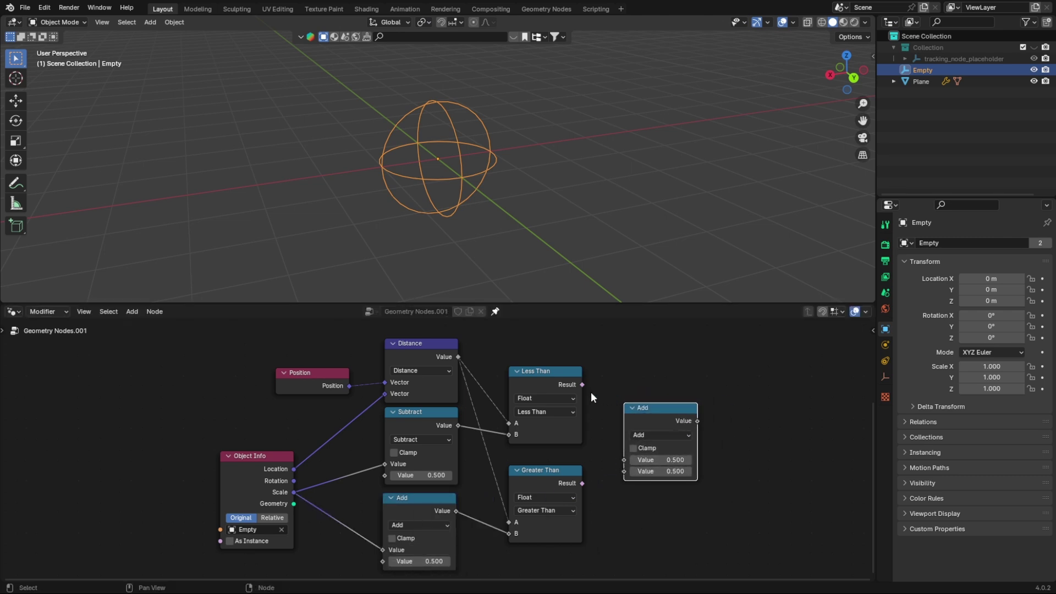
drag(582, 384, 606, 420)
mouse_move(626, 458)
mouse_down()
mouse_move(604, 476)
mouse_move(623, 471)
mouse_up()
scroll(613, 418, down, 5)
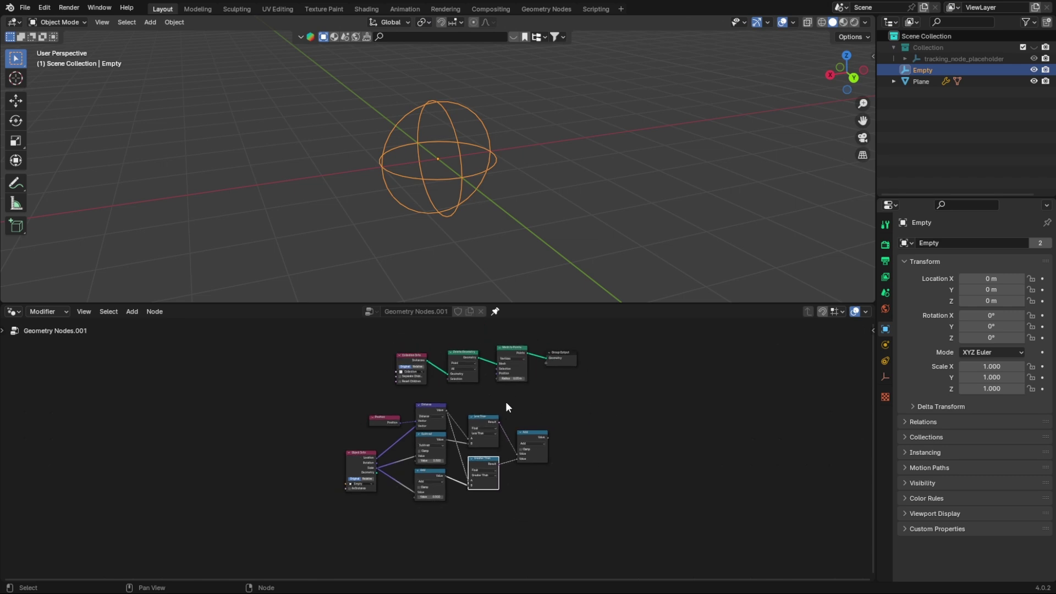
- Move the Delete Geometry, Mesh to Points and Group Output nodes together well to the right of Collection Info
click(458, 362)
shift+click(512, 351)
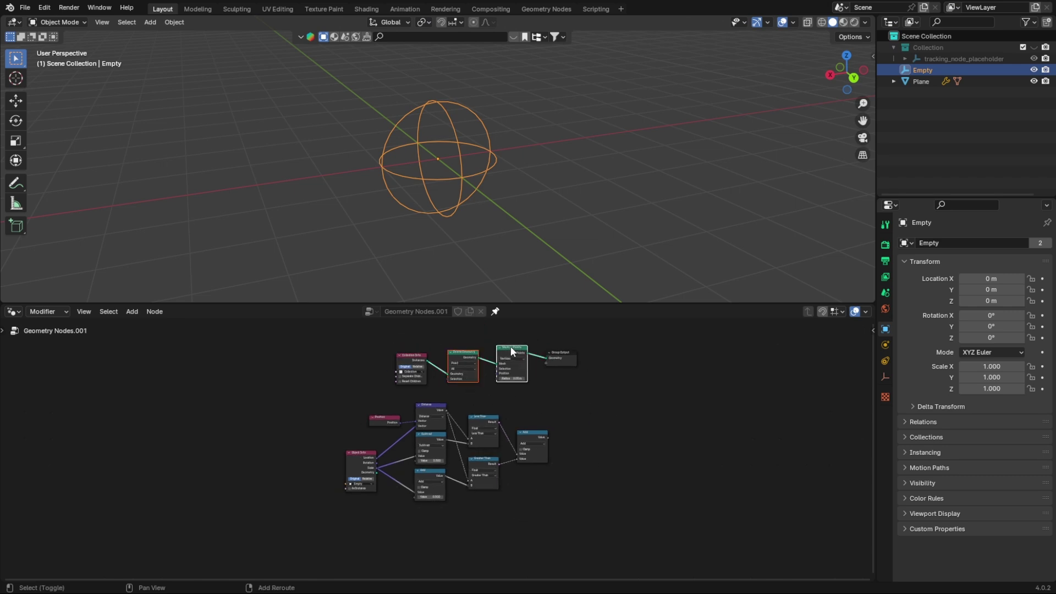
shift+click(567, 358)
key(g)
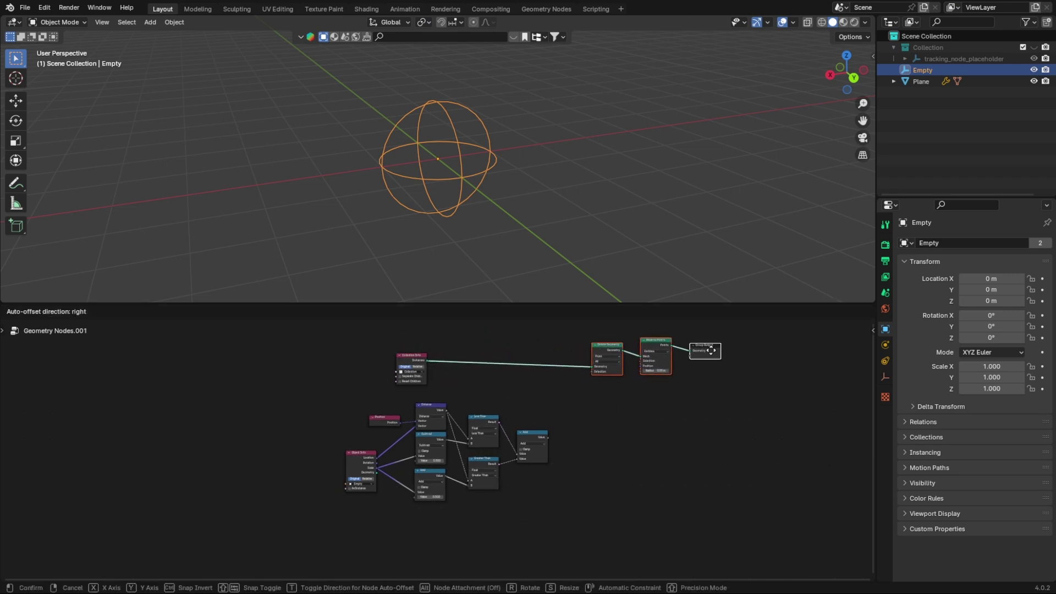
click(711, 351)
- Move the final Add node below Delete Geometry and the Less Than node above Greater Than to space out the layout
click(522, 440)
key(g)
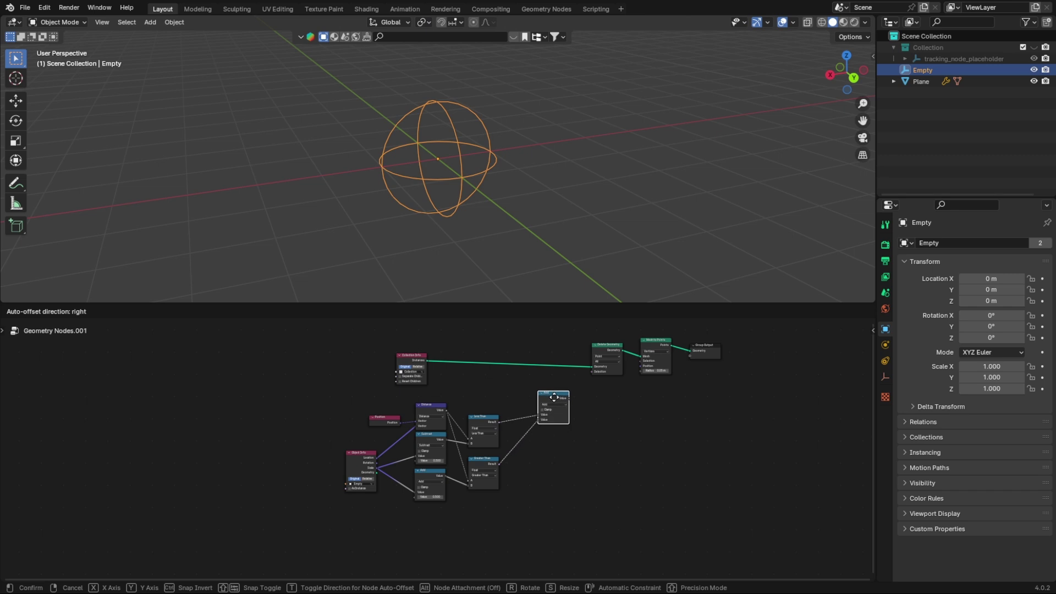
click(554, 397)
click(493, 420)
key(g)
click(502, 395)
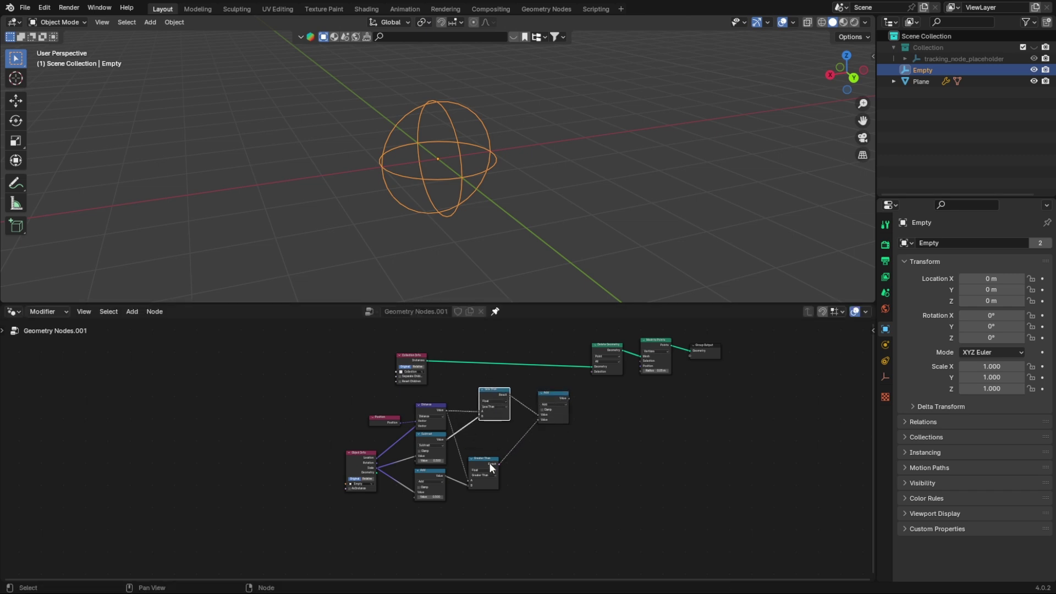
- Connect the final Add node's Value output to the Selection input of Delete Geometry
scroll(636, 418, up, 3)
middle_drag(698, 431, 493, 526)
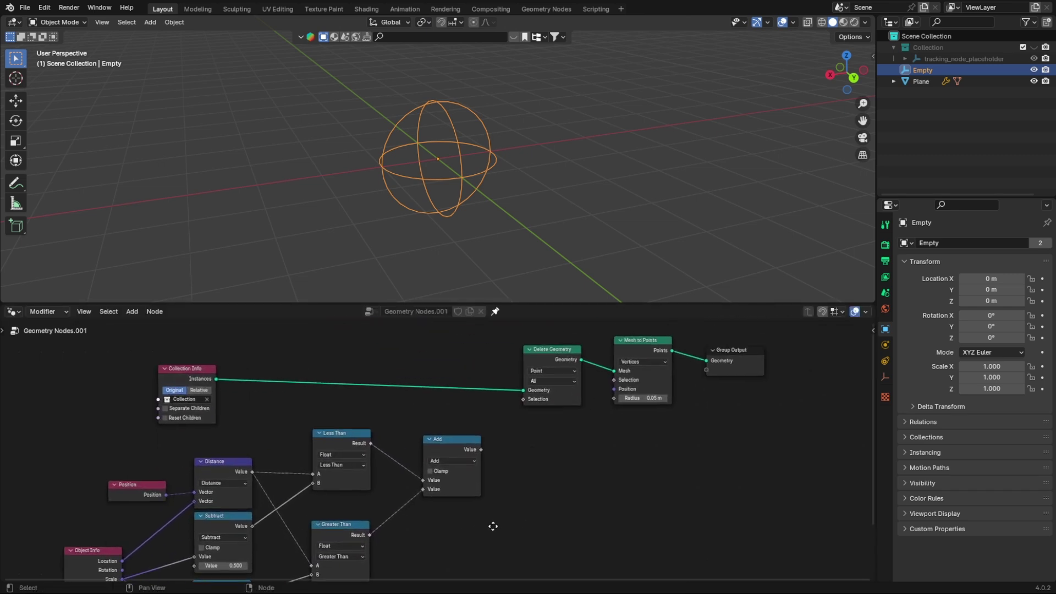
scroll(492, 527, up, 2)
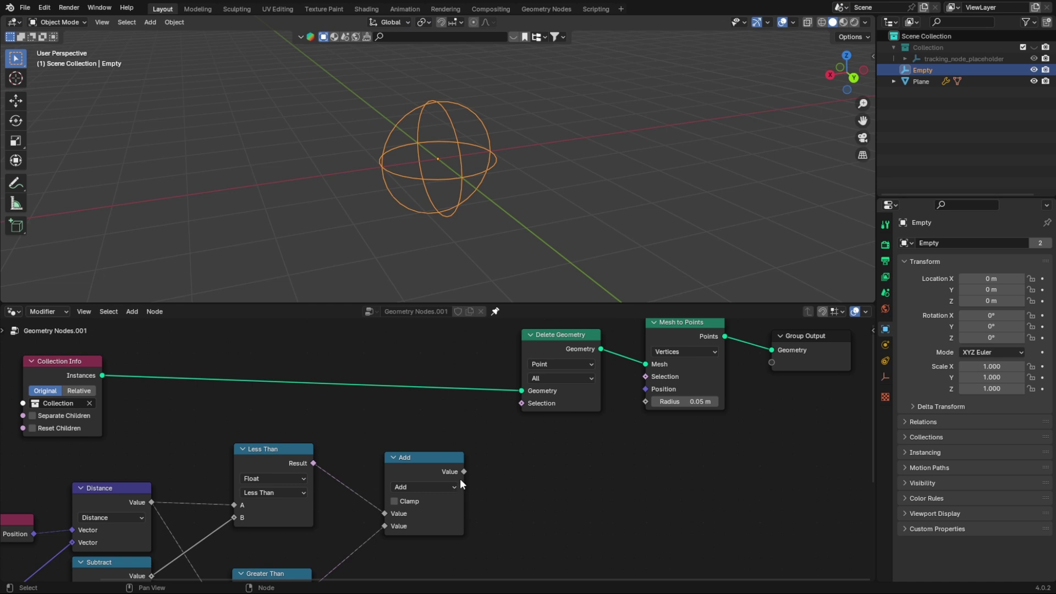
drag(464, 472, 470, 466)
drag(514, 407, 521, 403)
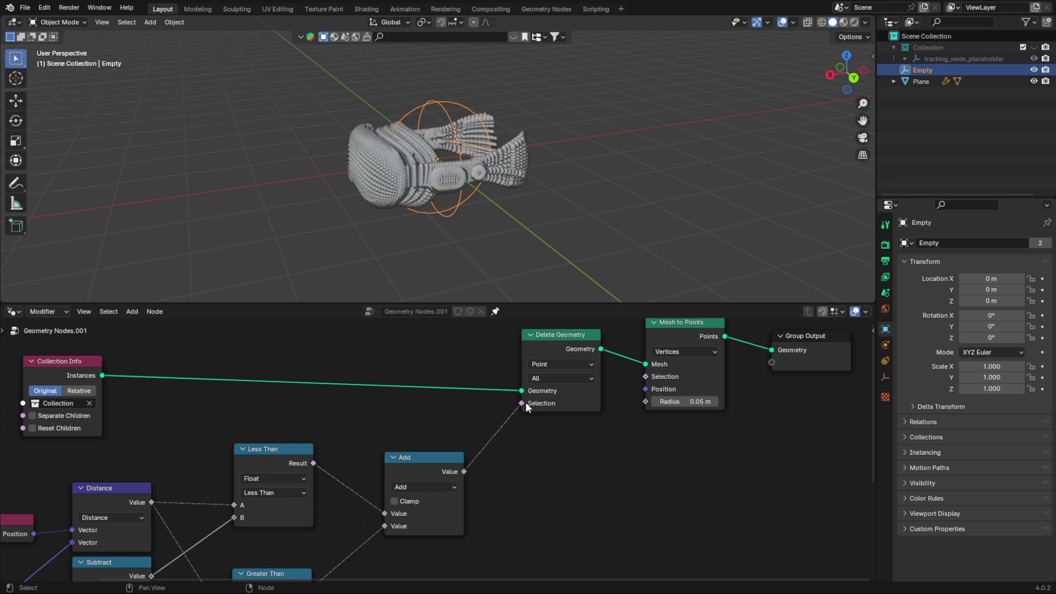
- Set the Subtract node's value to 0.090 and move the sphere empty along X to about 2.85 m
middle_drag(368, 495, 600, 342)
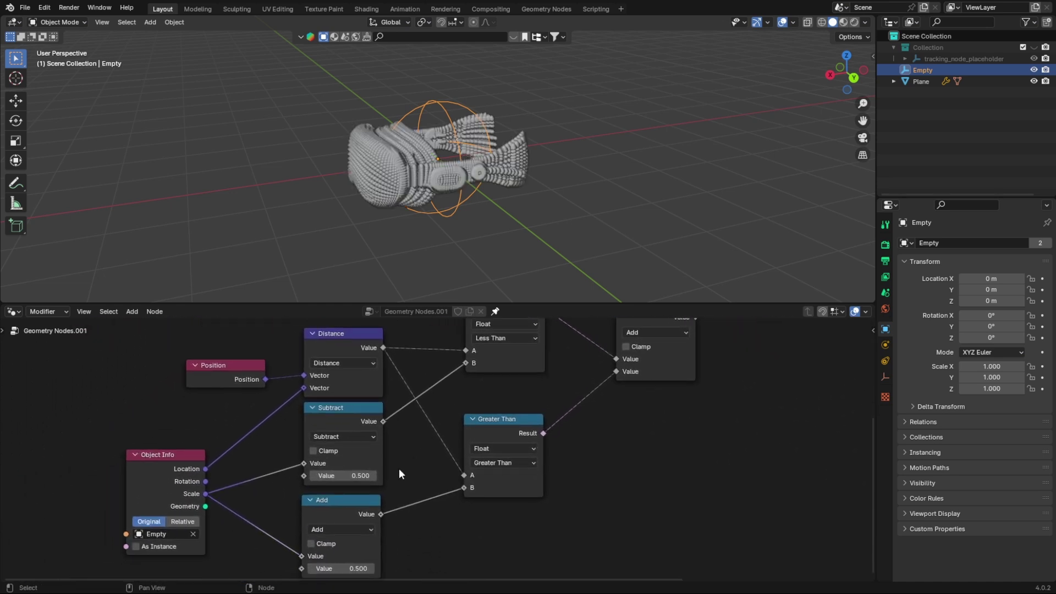
middle_drag(398, 467, 527, 429)
shift+drag(485, 437, 455, 437)
key(g)
key(x)
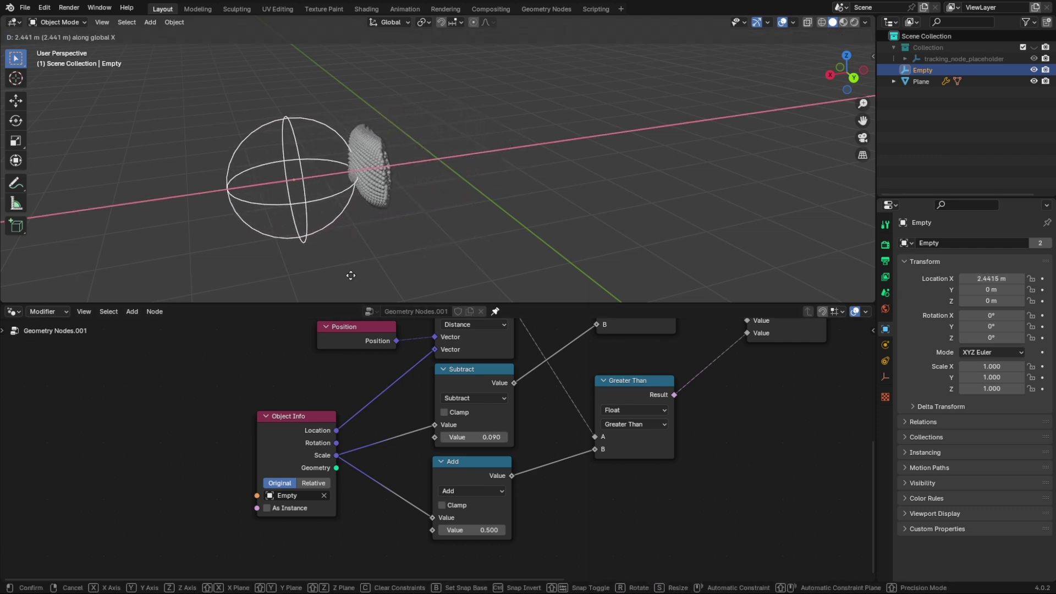
click(326, 290)
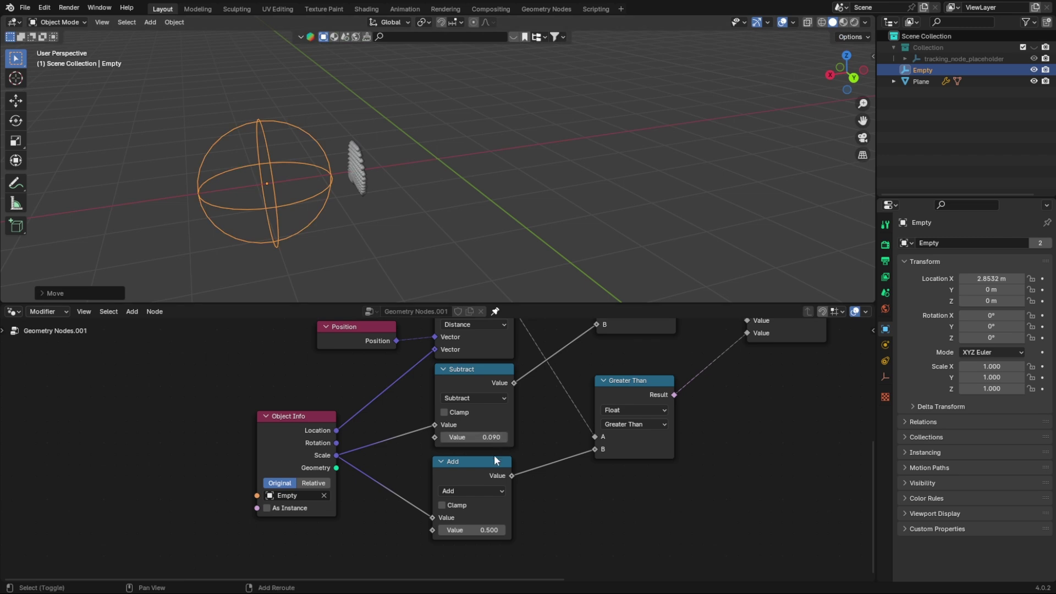
- Set Subtract's value to -0.590 and the Add node below it to 0.890, and move the empty along X to about 3.13 m
drag(474, 437, 450, 438)
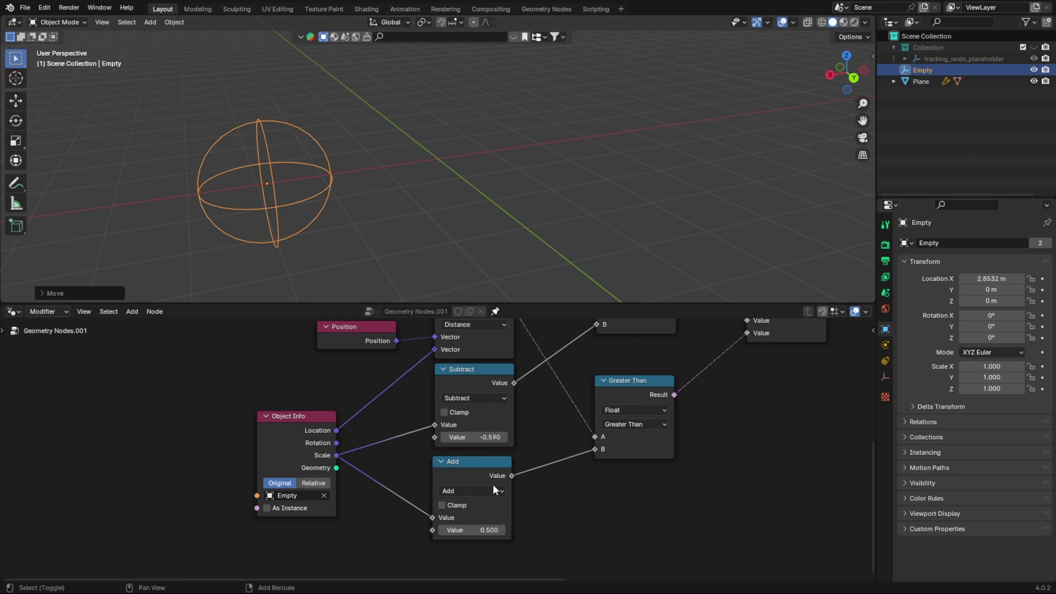
drag(477, 528, 492, 528)
key(g)
key(y)
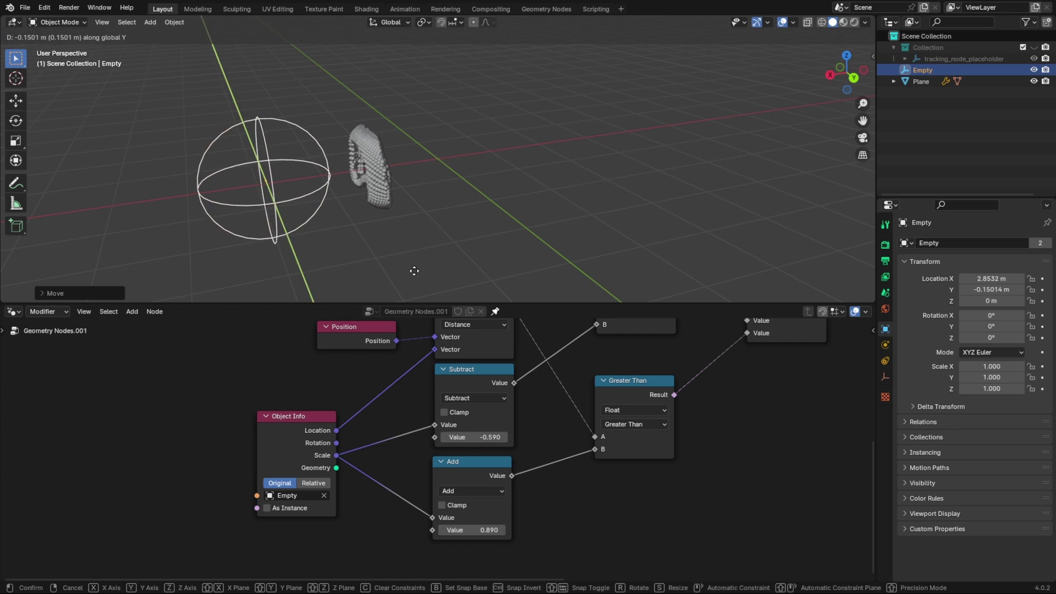
key(x)
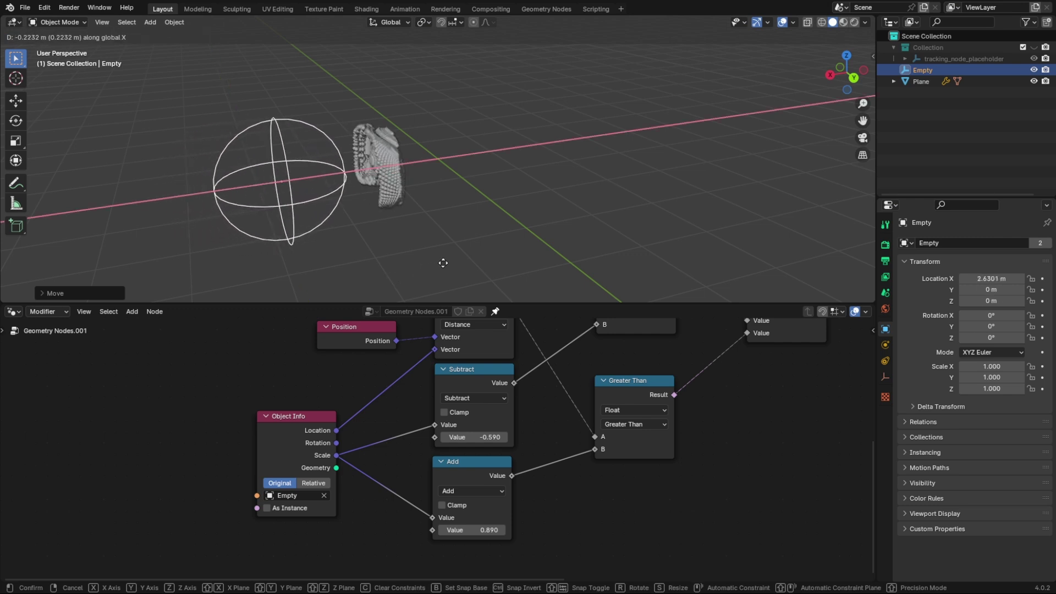
click(413, 276)
- Move the Mesh to Points and Group Output nodes further right to leave space after Delete Geometry
scroll(728, 470, down, 3)
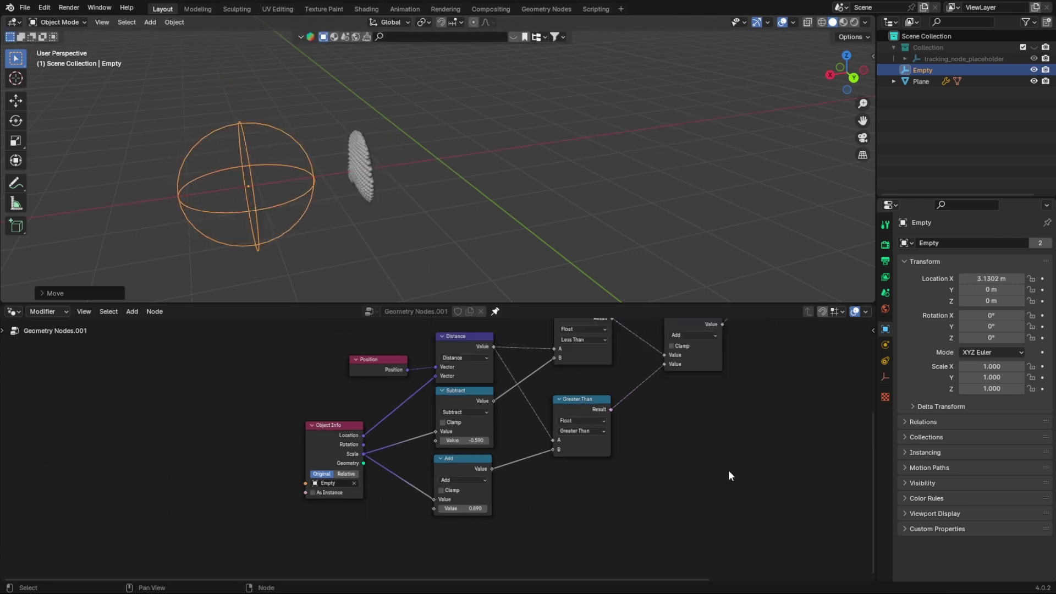
middle_drag(714, 439, 531, 531)
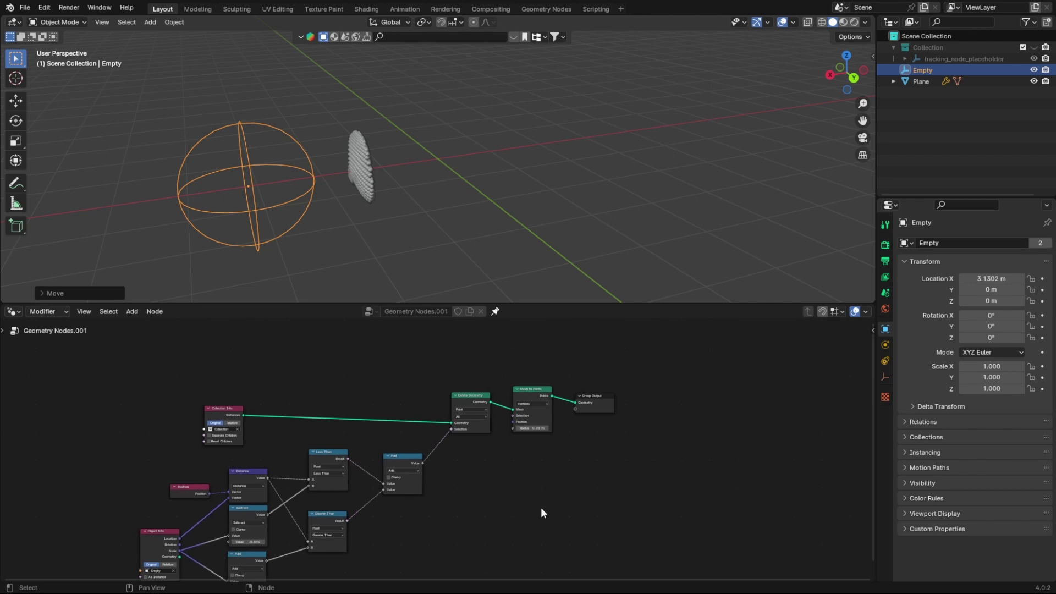
drag(541, 508, 619, 390)
key(g)
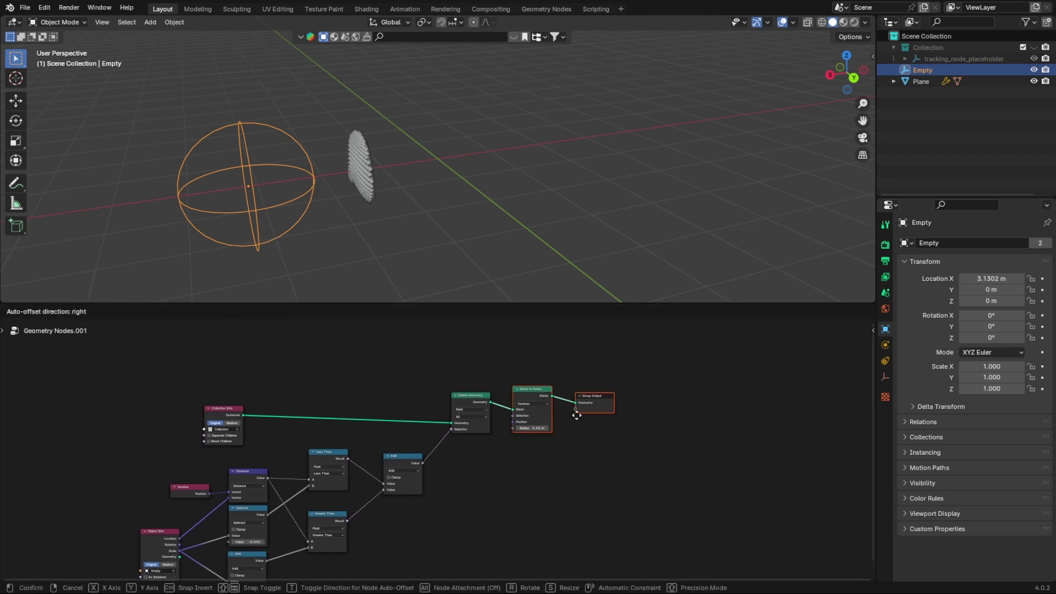
click(638, 410)
- Combine Position, Object Info and all the math and compare nodes into one node group and return to the parent node tree
middle_drag(514, 516, 582, 461)
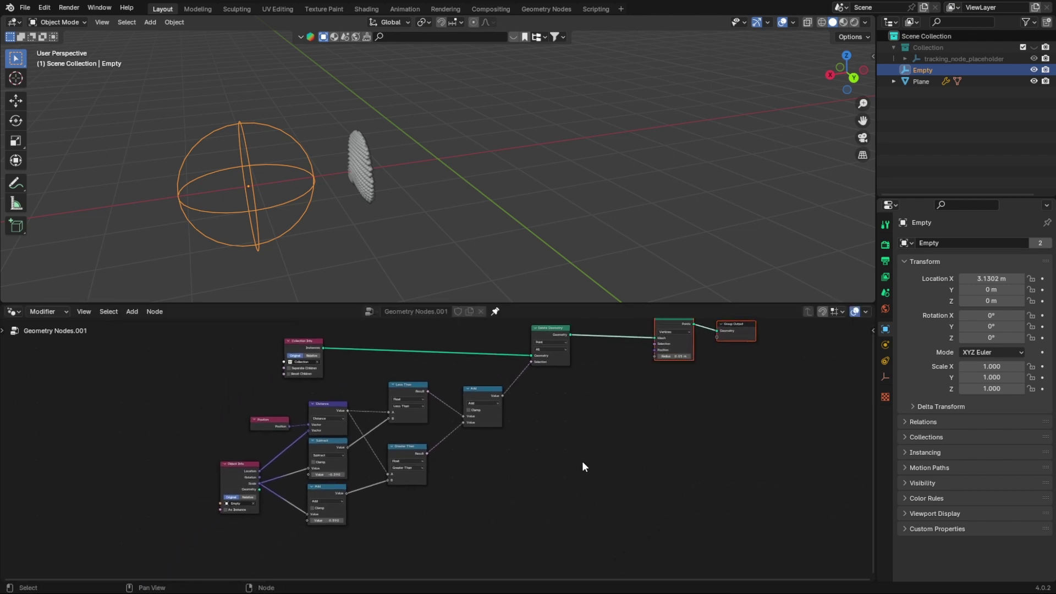
middle_drag(244, 382, 391, 369)
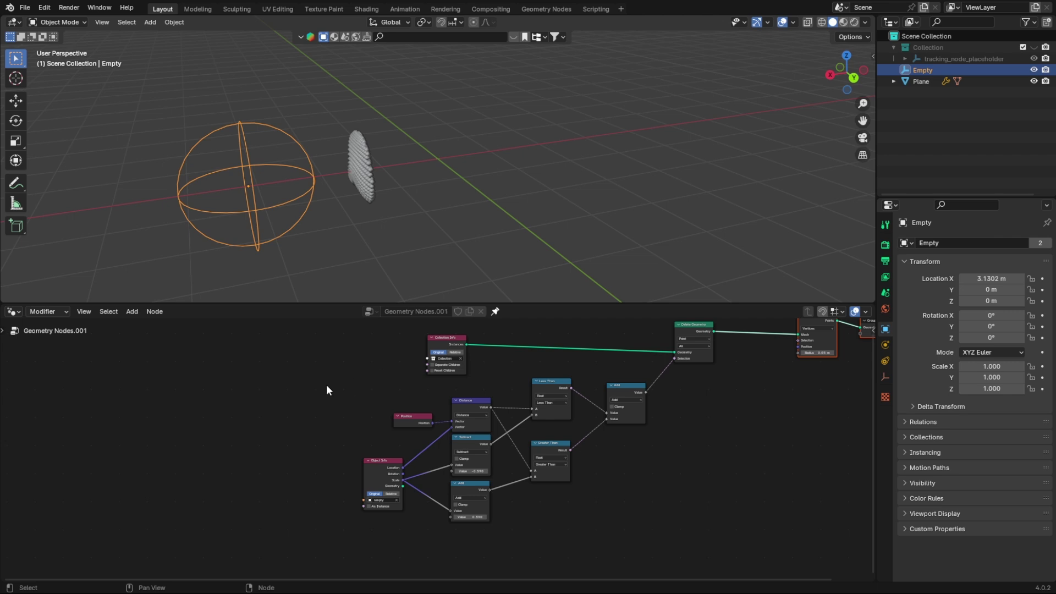
drag(326, 385, 674, 543)
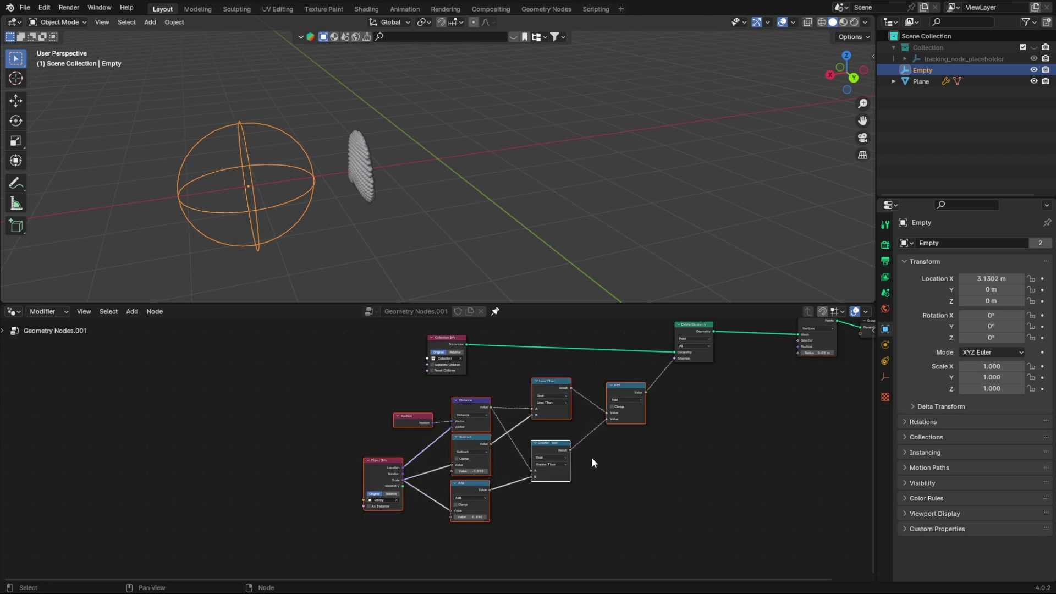
key(ctrl+g)
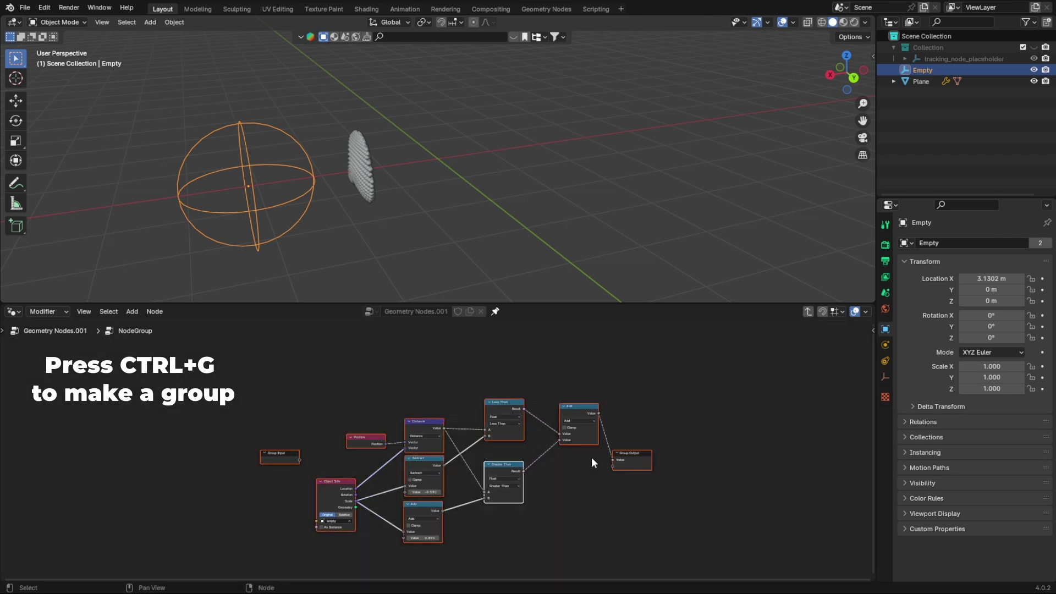
click(806, 311)
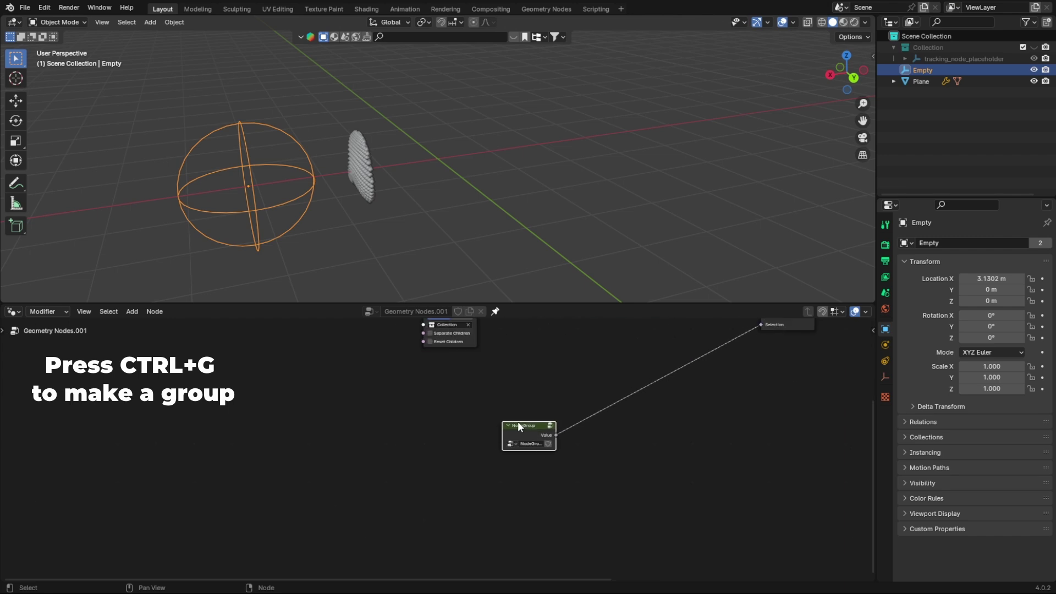
- Move the new node group close to the Selection input of Delete Geometry
middle_drag(539, 483, 477, 540)
key(g)
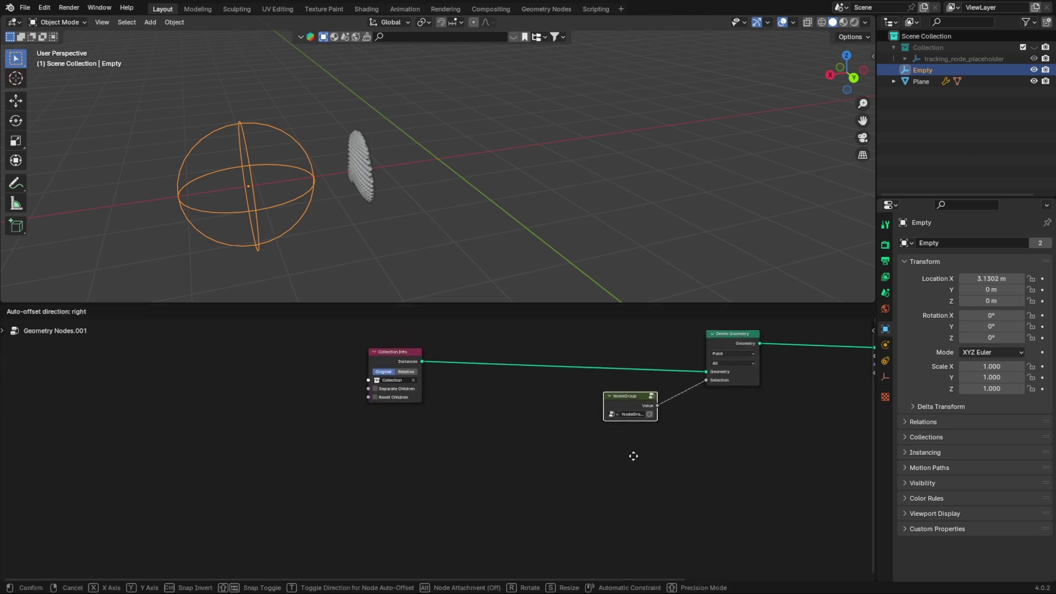
click(633, 456)
- Rename the node group to Delete Geometry
scroll(667, 423, up, 4)
middle_drag(694, 427, 465, 485)
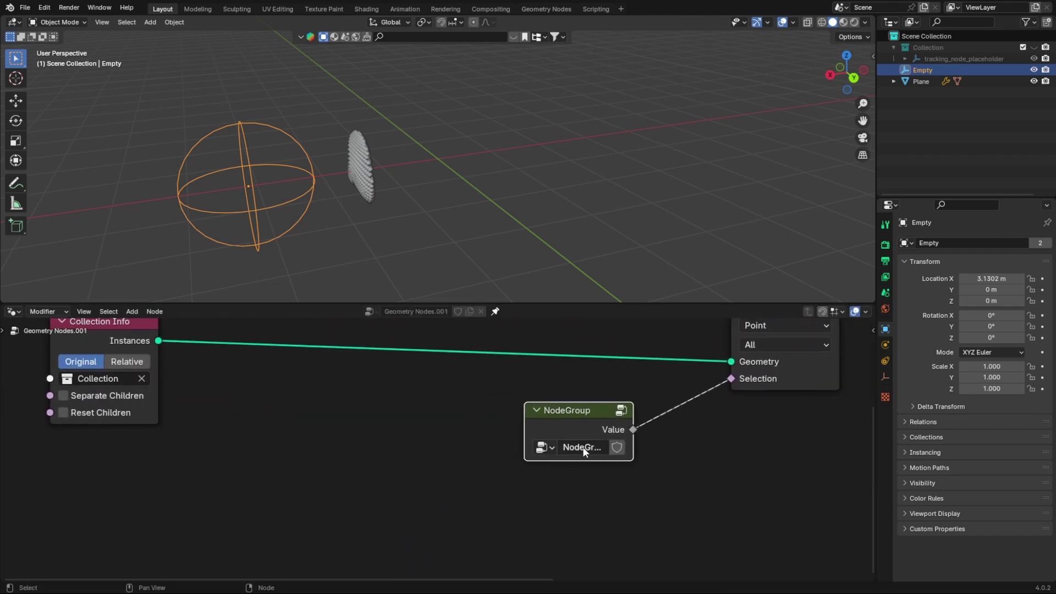
text(D)
text(elete G)
text(eometry)
key(Return)
- Open the Delete Geometry node group for editing and position its Group Input node just left of Object Info
click(622, 410)
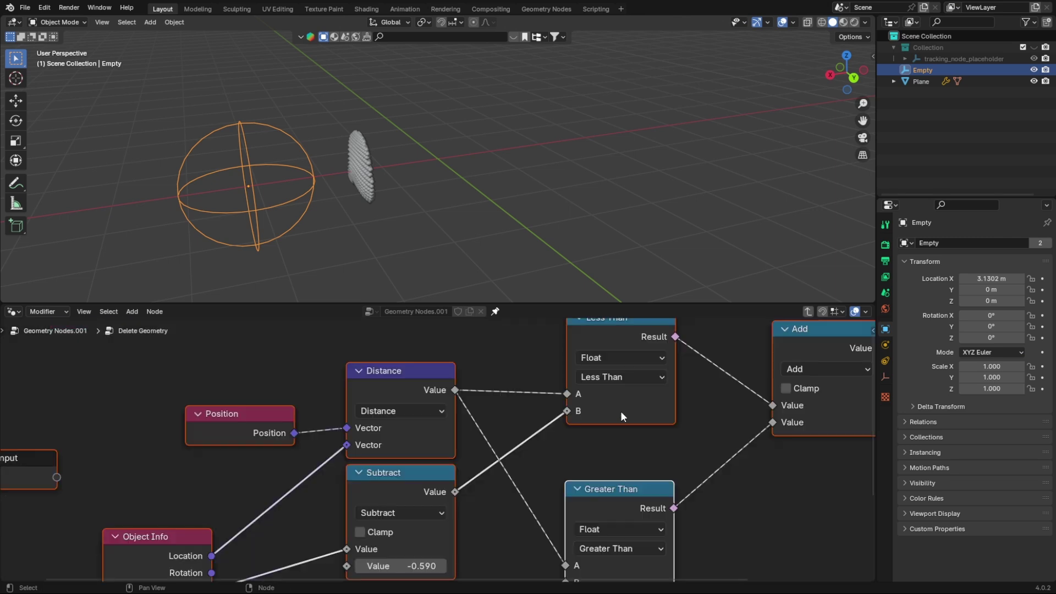
scroll(621, 415, down, 4)
middle_drag(282, 518, 437, 453)
drag(414, 399, 403, 430)
scroll(412, 443, up, 3)
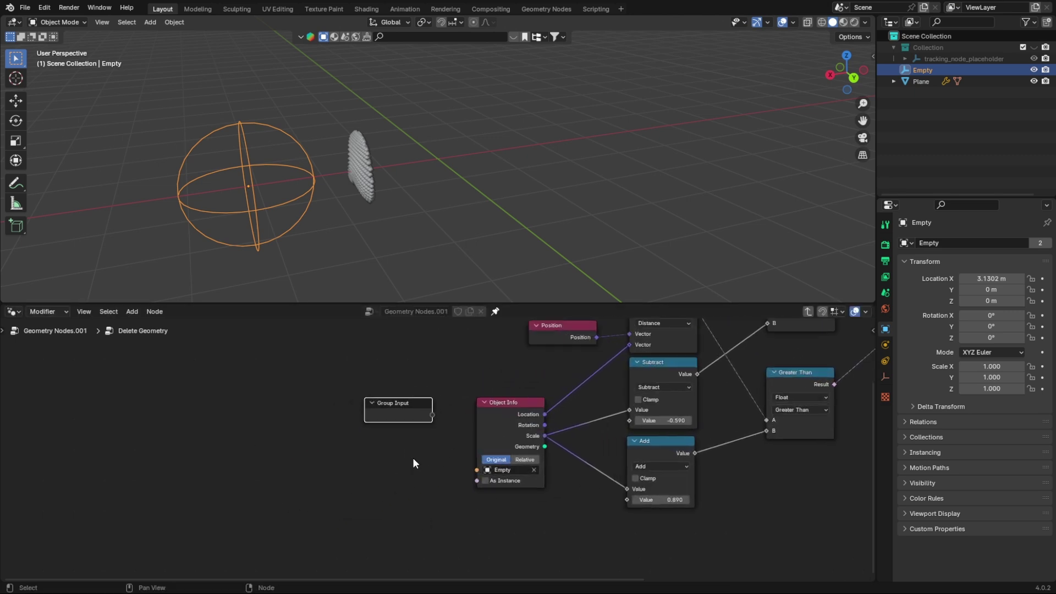
- Connect separate Group Input sockets to the second Value inputs of the Subtract node and the Add node below it
drag(663, 416, 433, 408)
drag(659, 508, 648, 505)
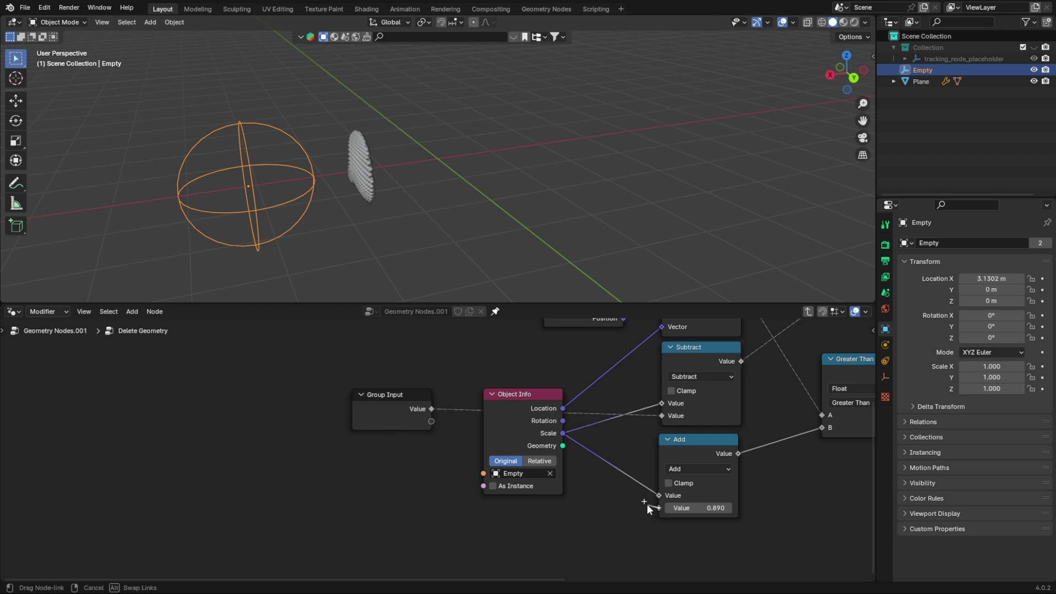
drag(542, 446, 395, 435)
- Rename the group's two input sockets to Subtract and Add, and return to the parent node tree
key(n)
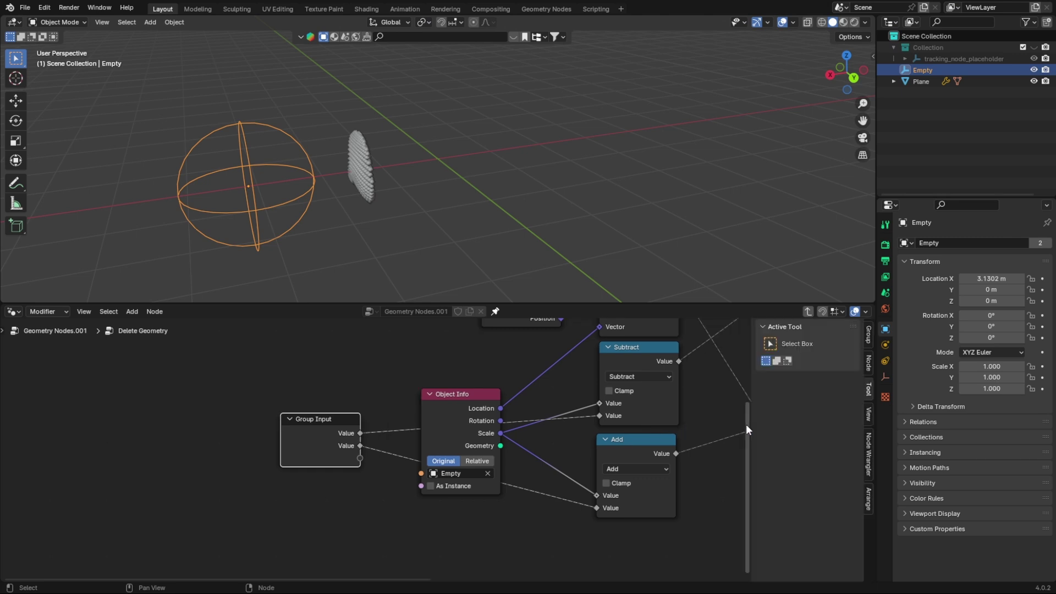
click(869, 340)
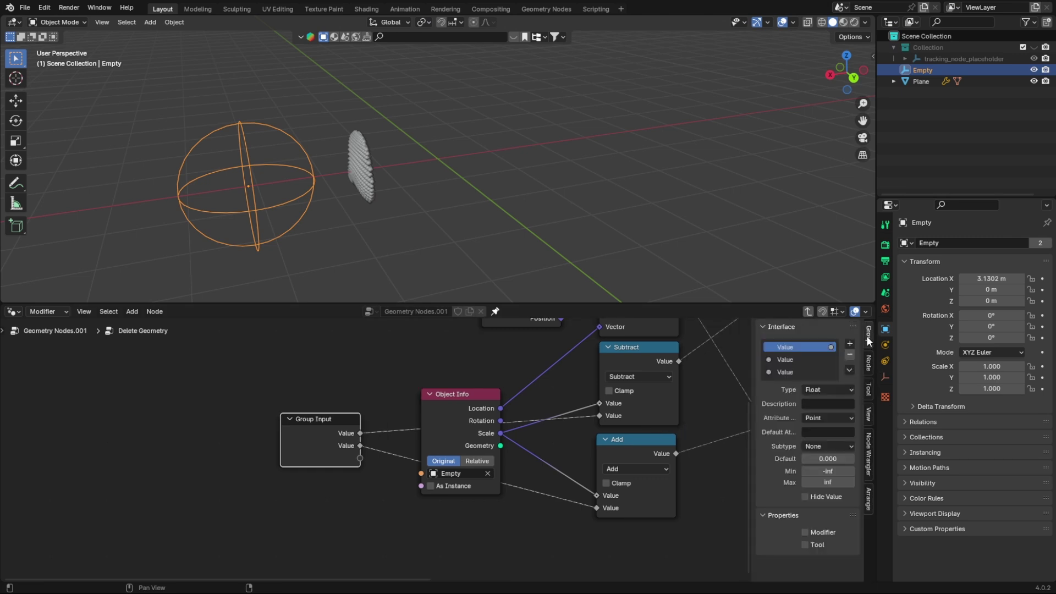
double_click(801, 361)
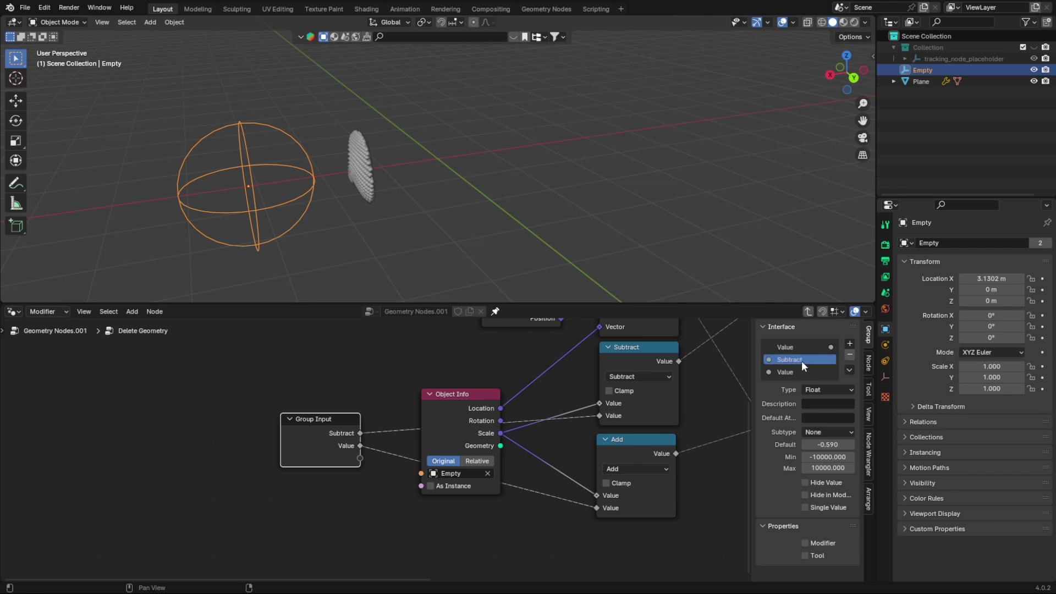
double_click(798, 371)
text(Add)
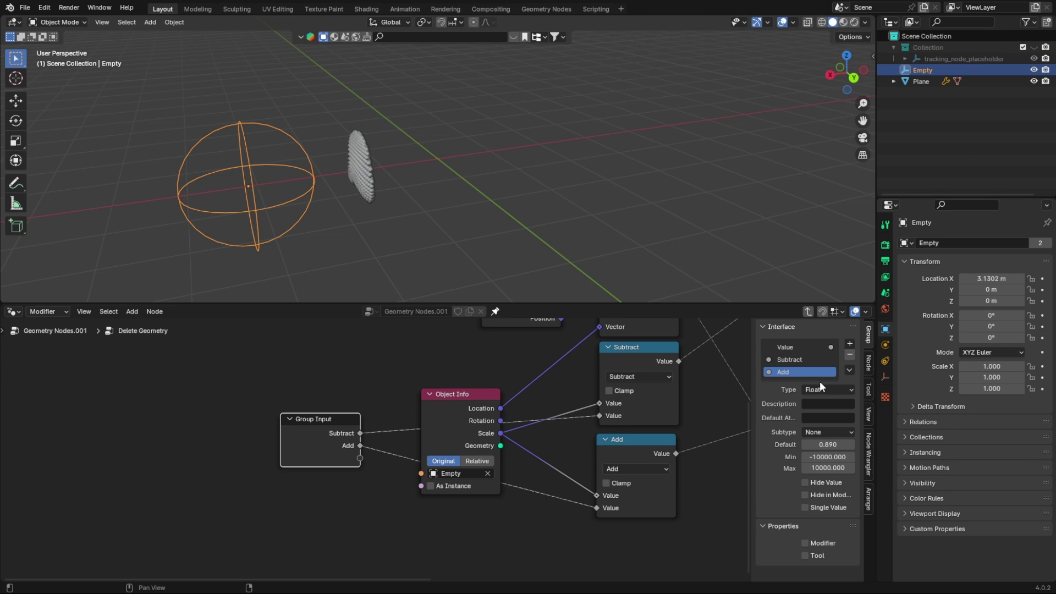
text(n)
click(806, 310)
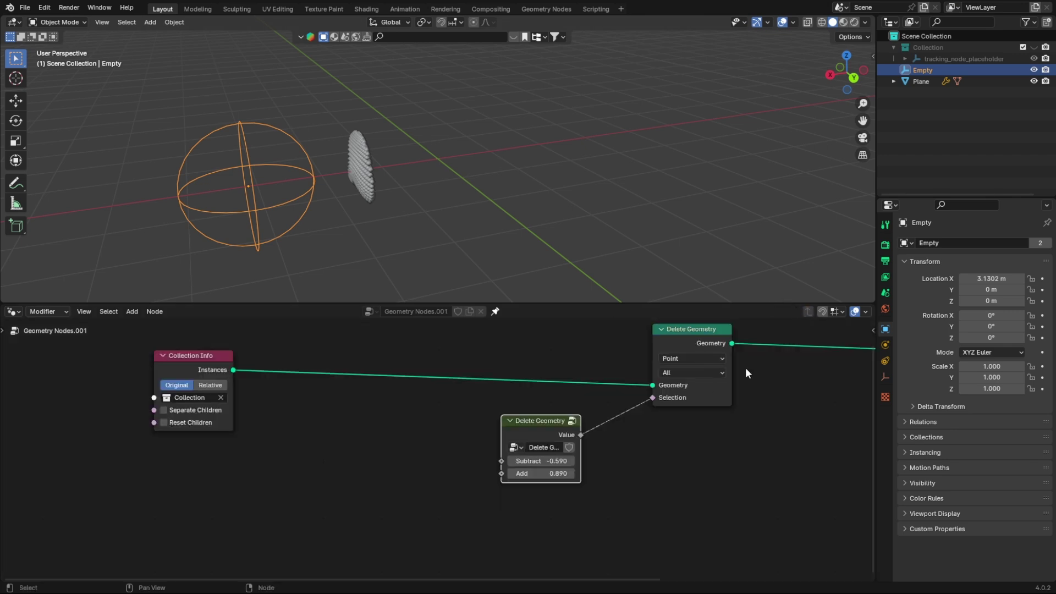
- Try a Subtract value of -0.780 on the Delete Geometry node group and undo the change
drag(544, 461, 574, 474)
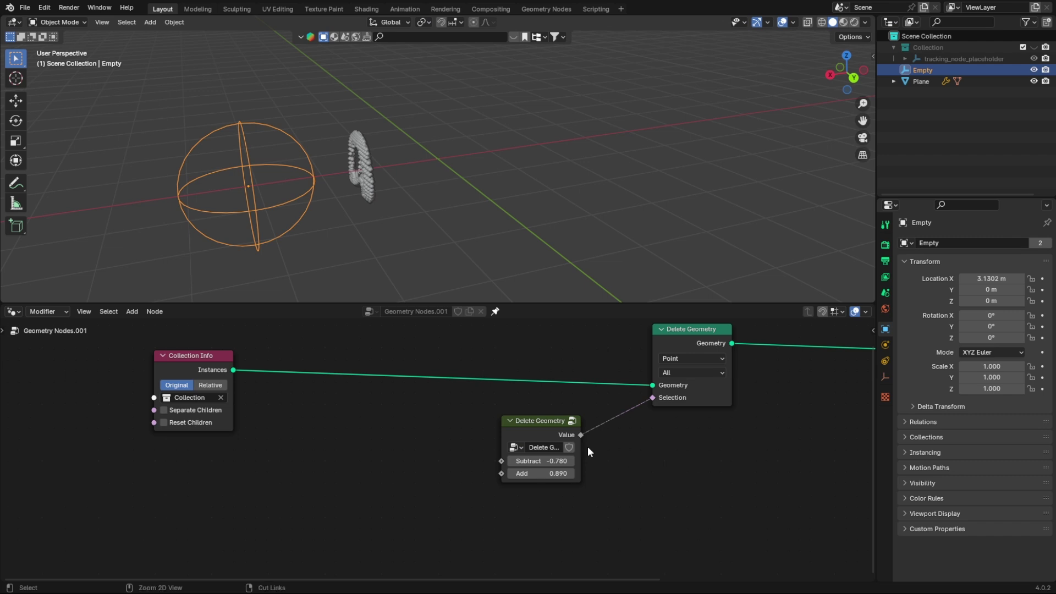
key(ctrl+z)
key(ctrl+z)
- Save the file and shift the Delete Geometry node group slightly closer to the Delete Geometry node
key(ctrl+s)
scroll(595, 461, down, 5)
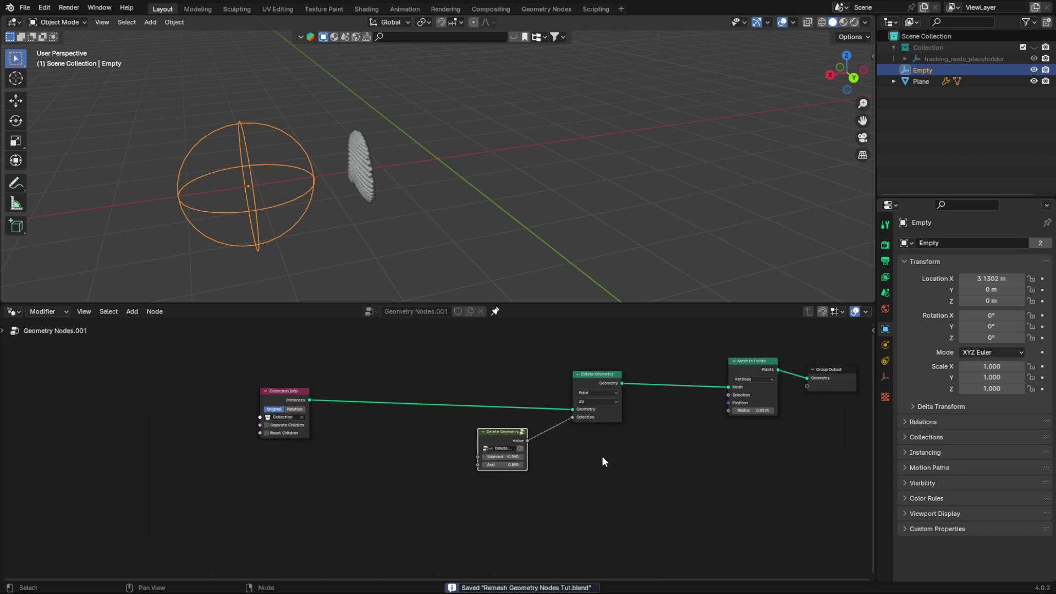
drag(504, 442, 506, 439)
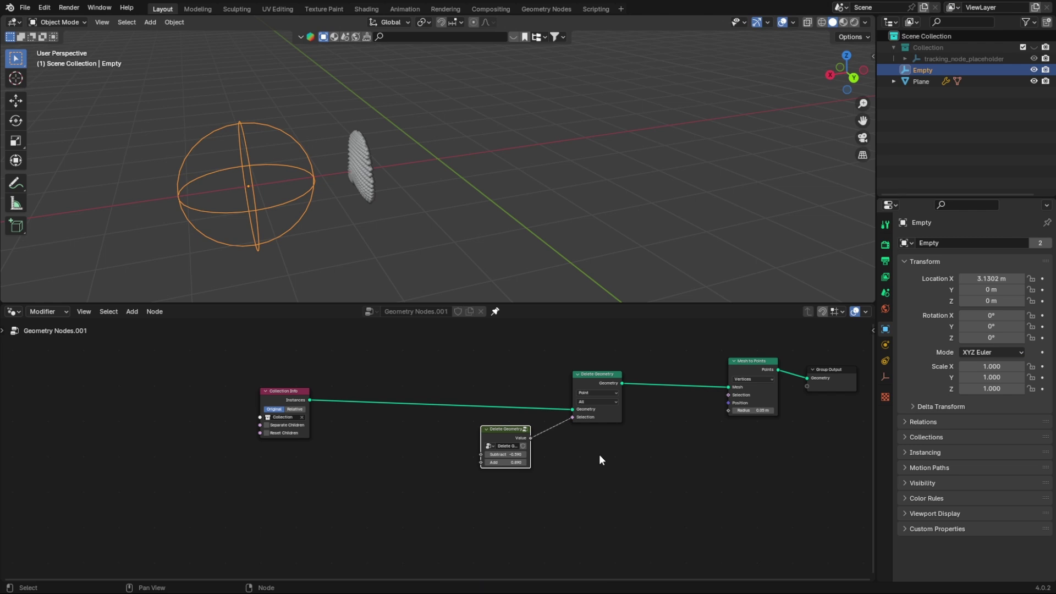
scroll(605, 455, up, 3)
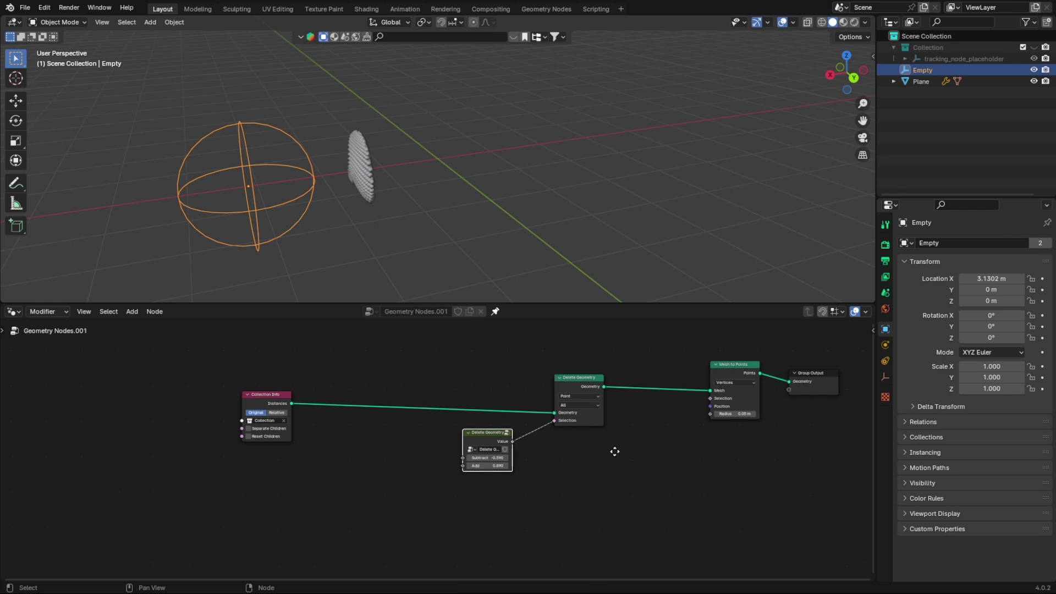
- Move the Delete Geometry node, its node group and the Mesh to Points node closer to the Collection Info node
middle_drag(592, 449, 517, 445)
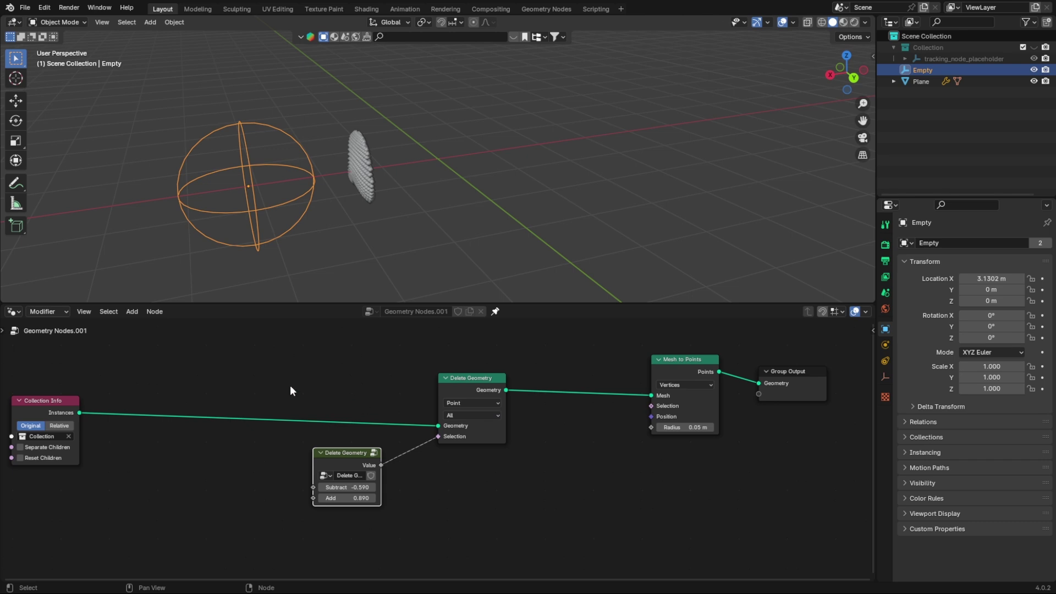
drag(228, 363, 517, 505)
key(g)
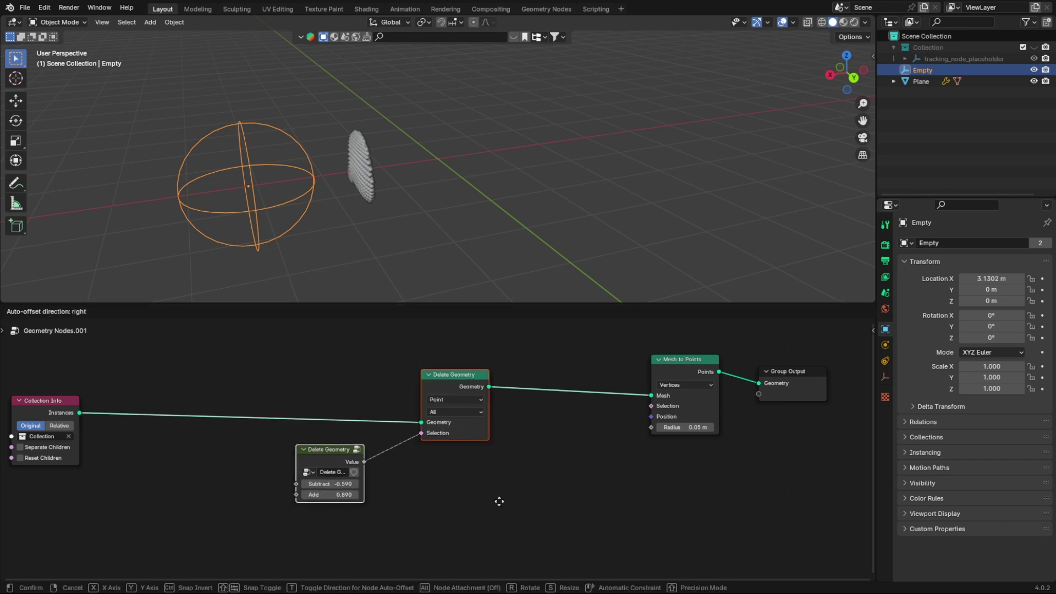
click(308, 503)
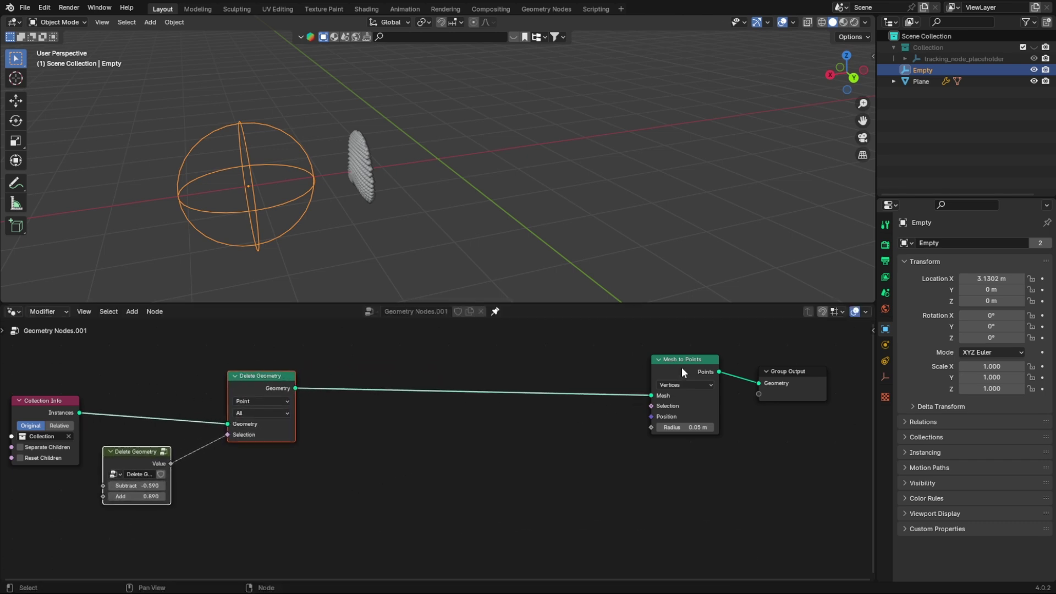
drag(681, 368, 366, 376)
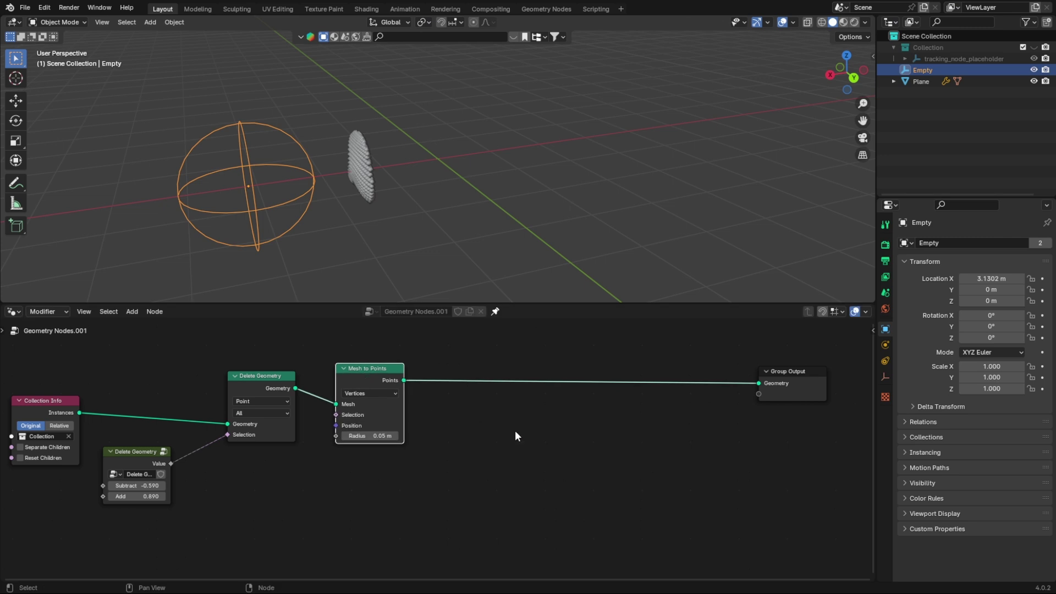
- Insert a Points to Volume node between the Mesh to Points node and the Group Output
click(517, 431)
key(shift+a)
click(507, 362)
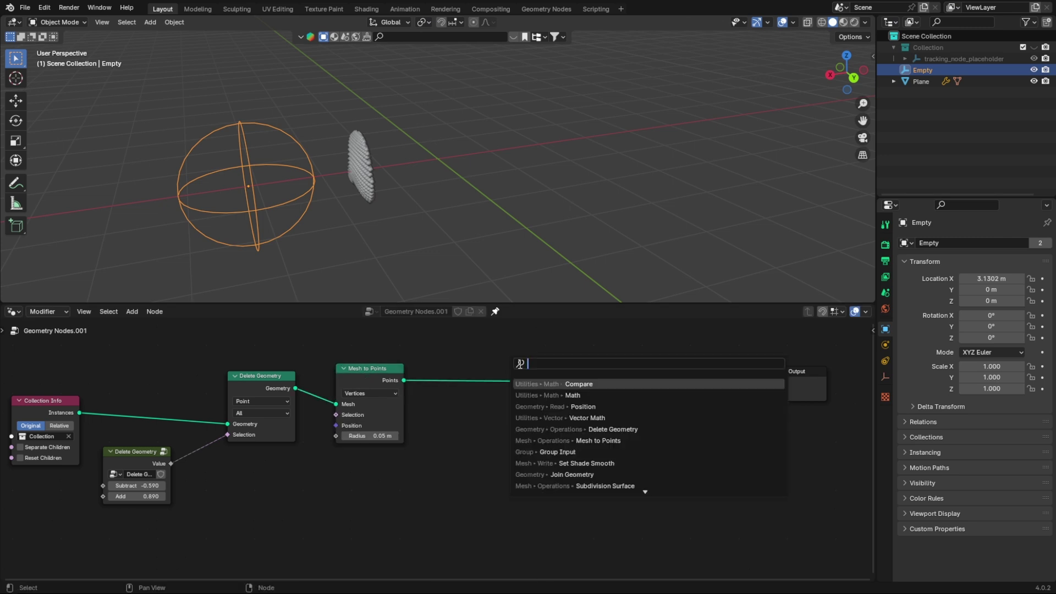
text(points t)
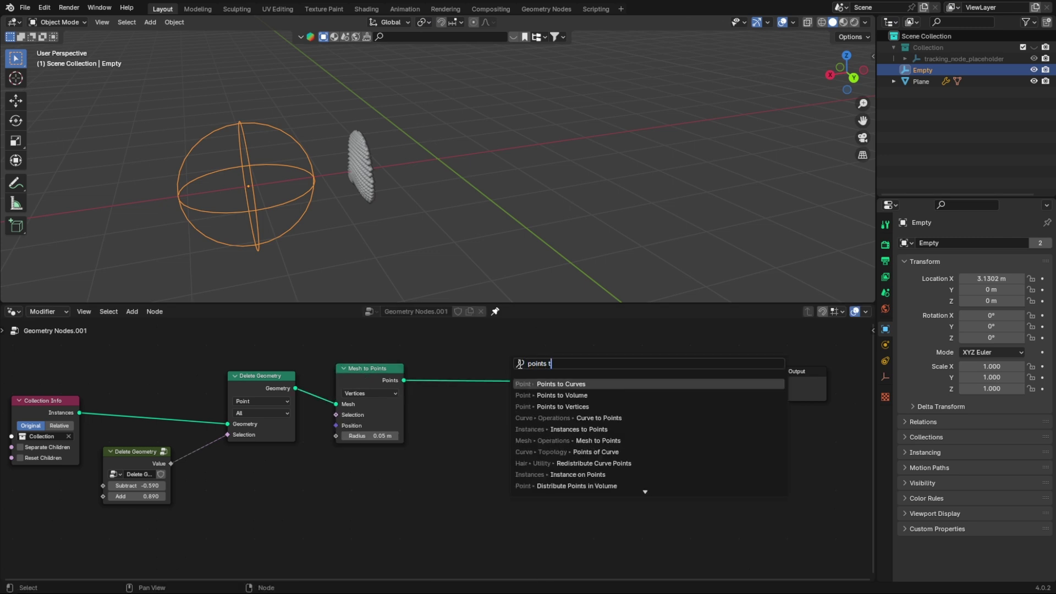
text(o volume)
key(Return)
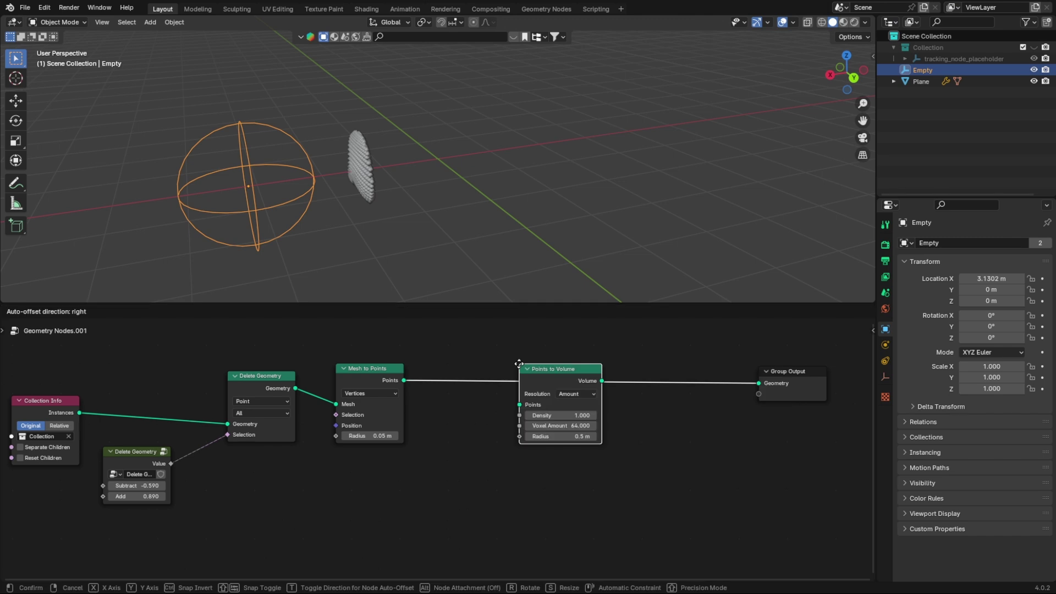
click(455, 364)
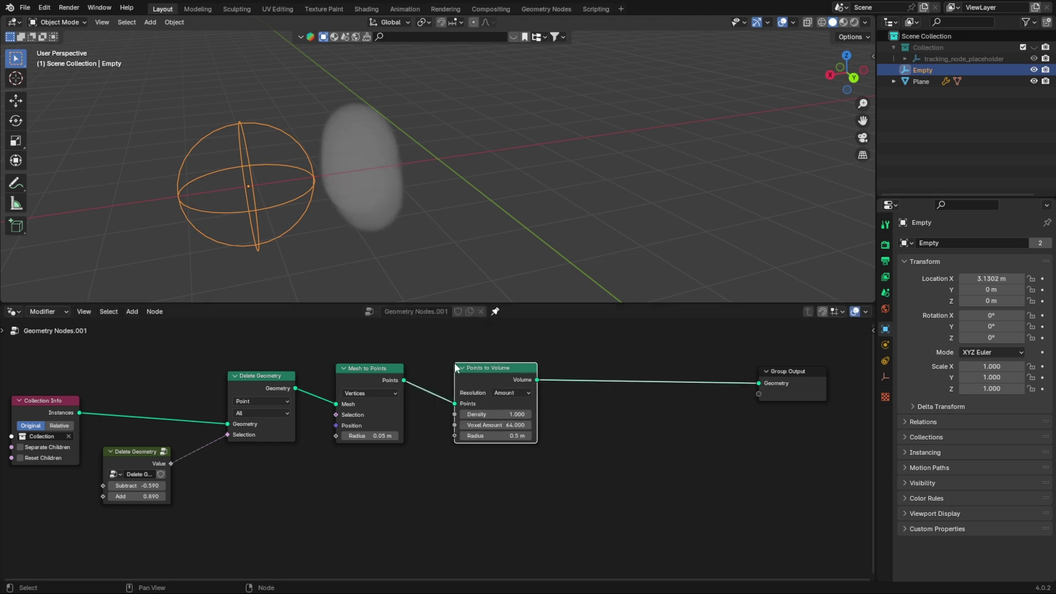
- Set the Points to Volume resolution to Size, with a Voxel Size of 0.25 m and a Radius of 0.3 m
click(506, 392)
click(506, 414)
click(509, 424)
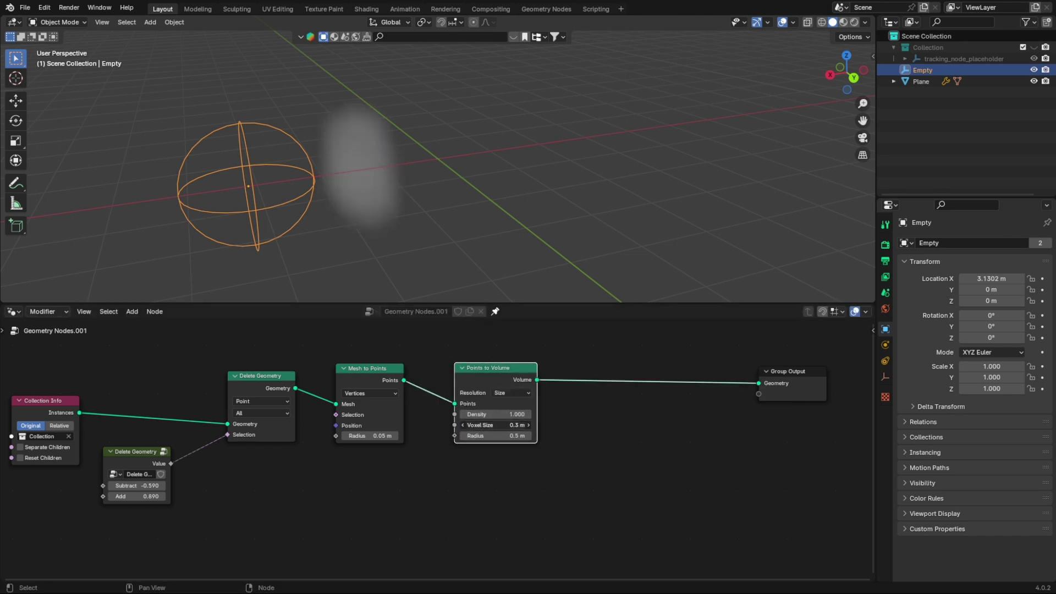
text(.25)
key(Return)
click(511, 436)
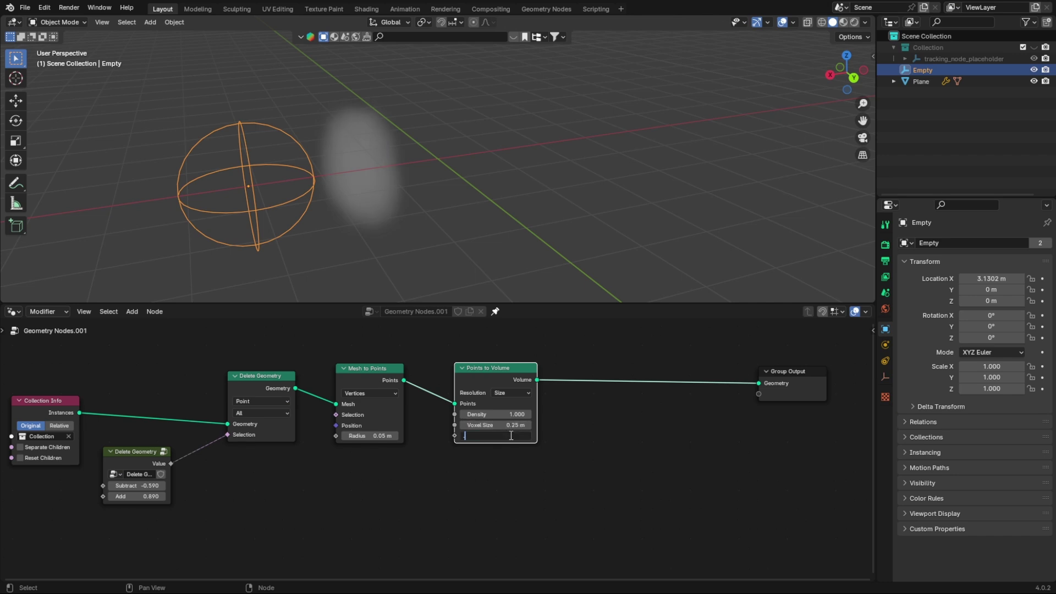
text(.3)
key(Return)
- Insert a Volume to Mesh node between the Points to Volume node and the Group Output
key(shift+a)
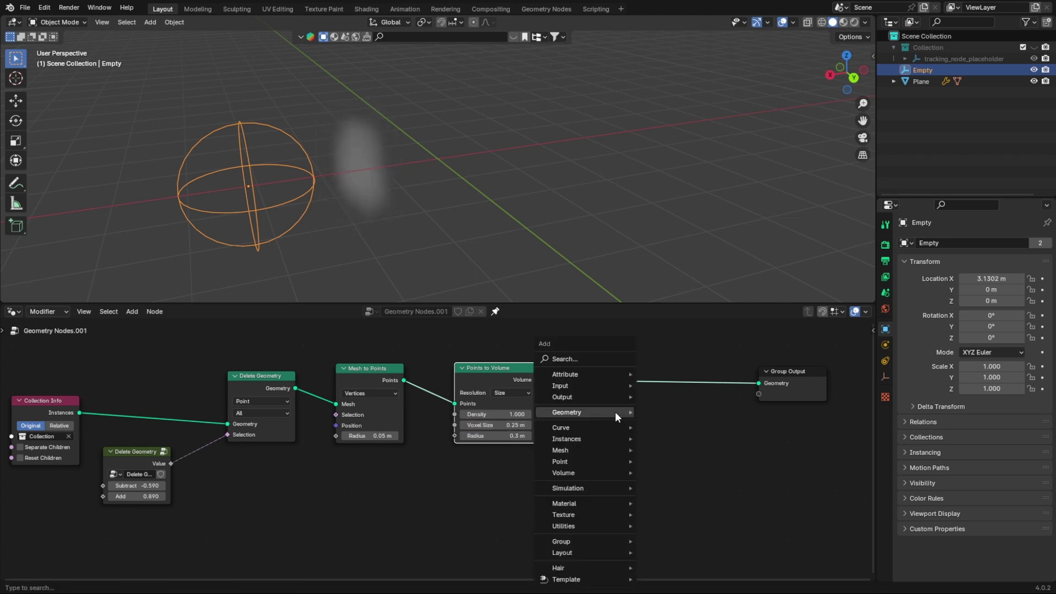
click(593, 358)
text(volm)
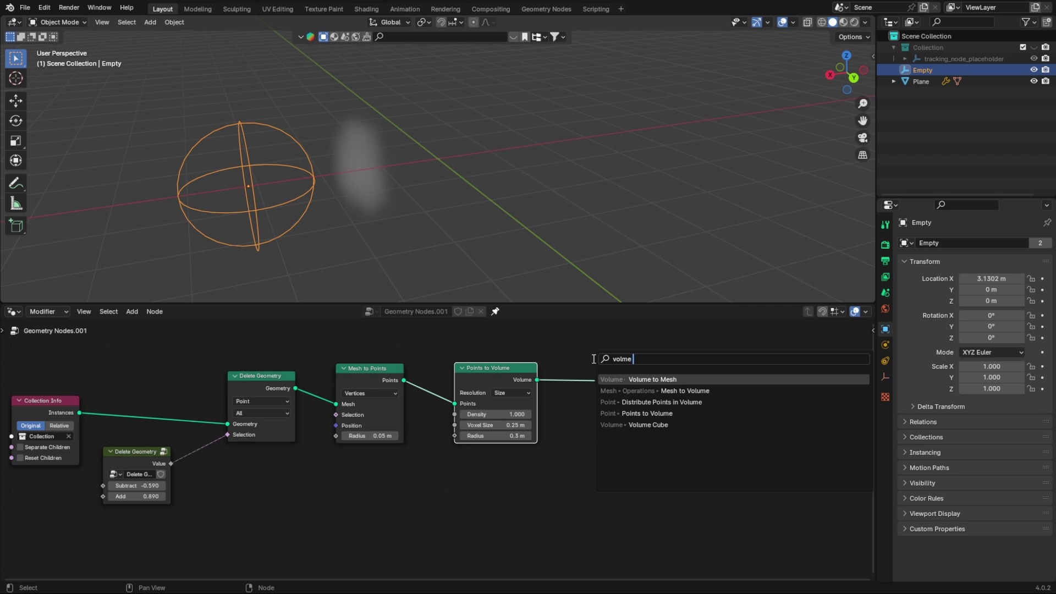
text(e)
key(Return)
click(578, 361)
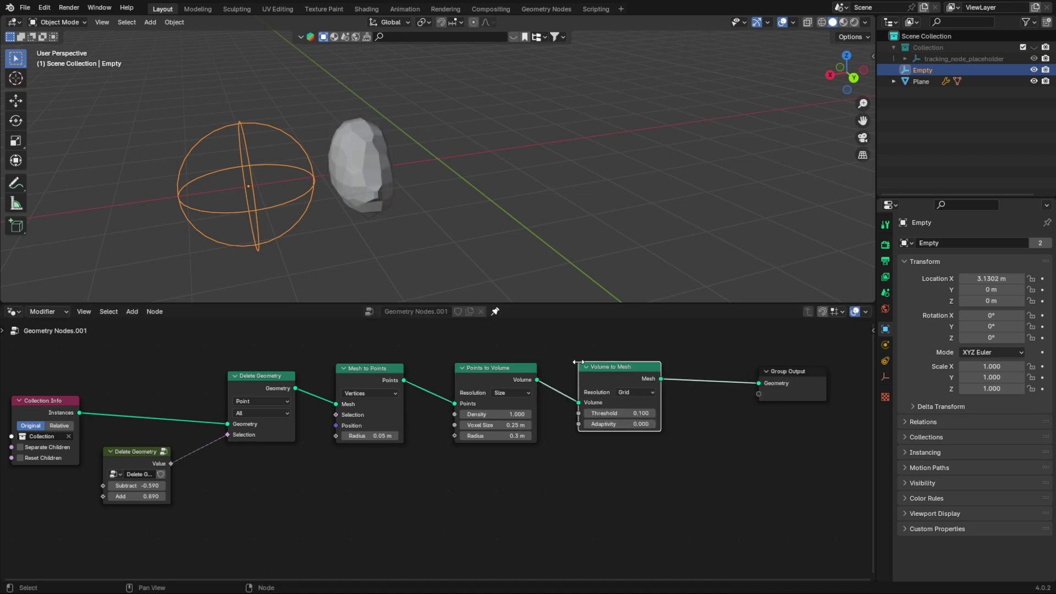
- Shift the Group Output farther along and insert a Subdivision Surface node after the Volume to Mesh node
scroll(628, 439, down, 1)
middle_drag(628, 440, 460, 446)
drag(591, 397, 675, 390)
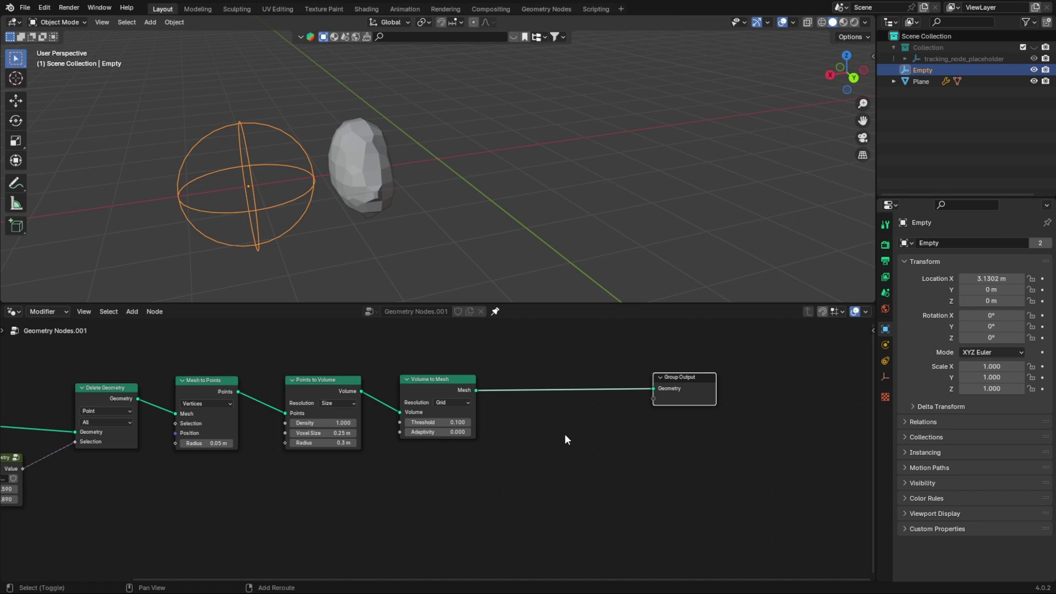
key(shift+a)
text(subd)
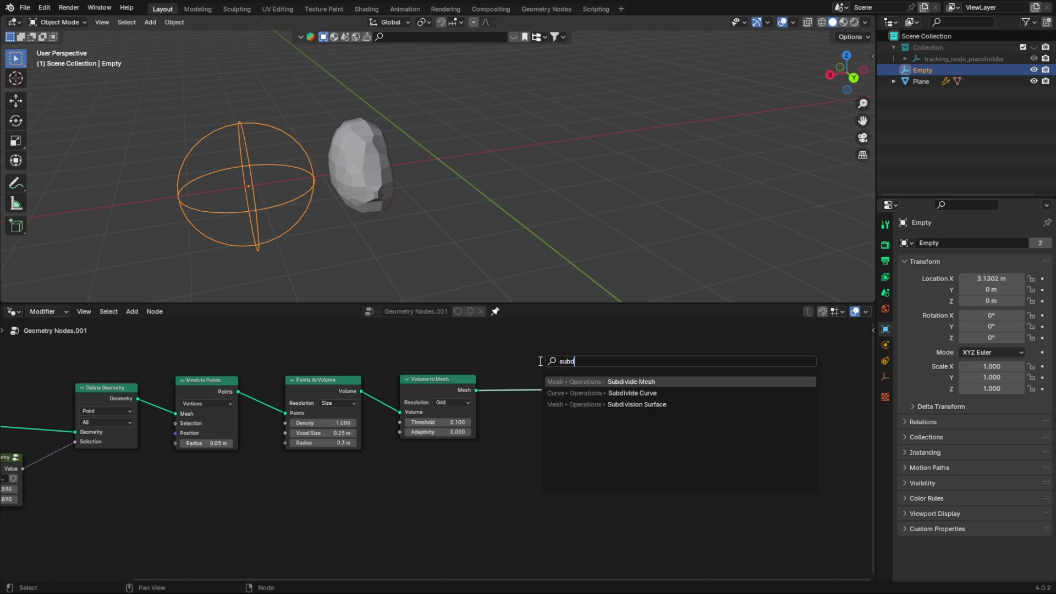
text(ivision surfa)
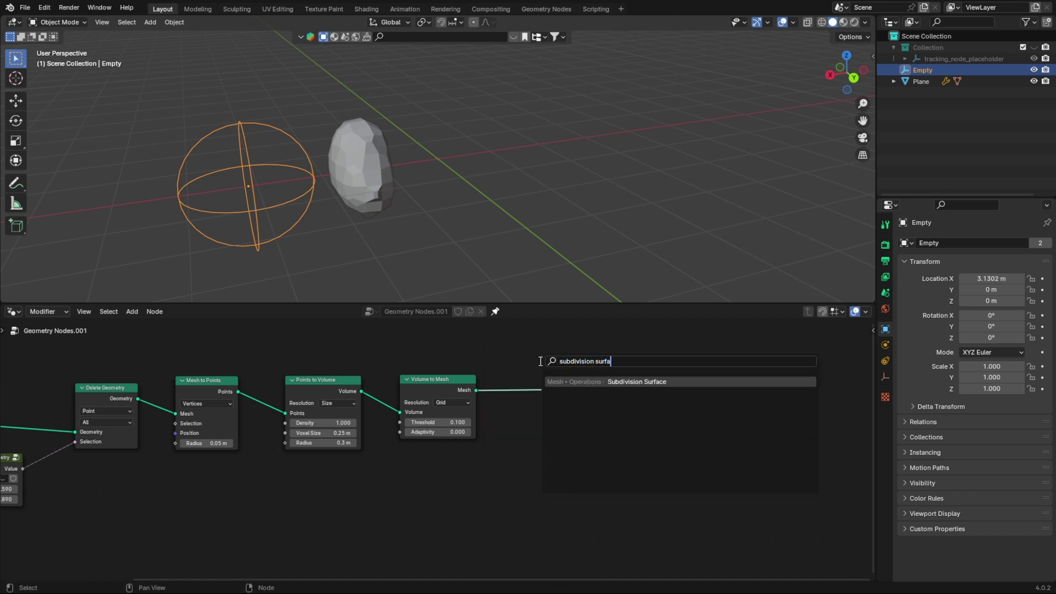
text(ce)
key(Return)
click(539, 361)
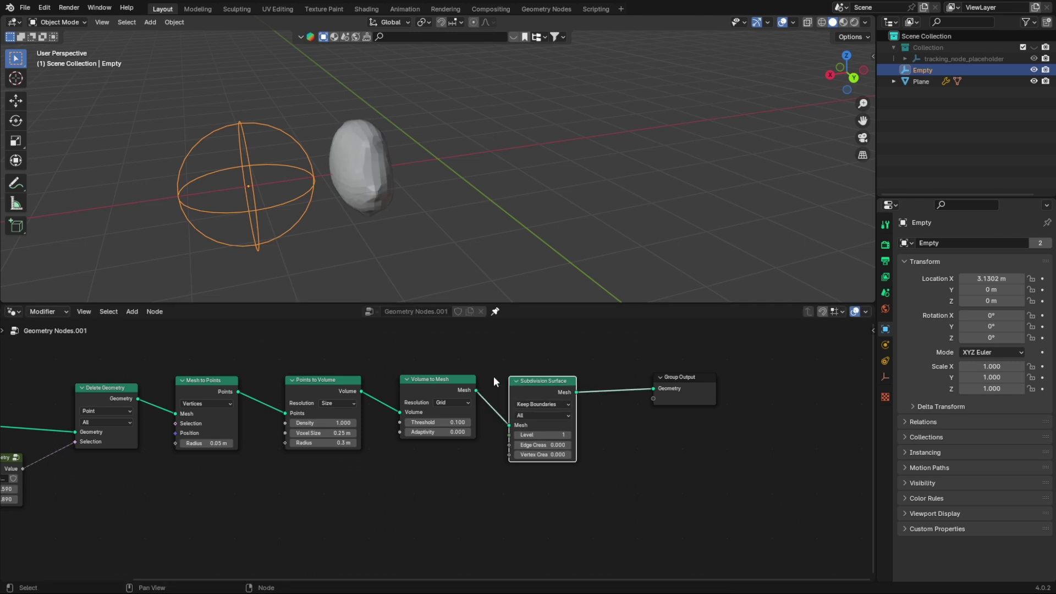
- Shift the Group Output away from the Subdivision Surface node and set the subdivision Level to 2
middle_drag(589, 393, 495, 398)
drag(603, 385, 703, 379)
scroll(557, 454, up, 3)
middle_drag(539, 438, 460, 466)
click(486, 441)
- Insert a Set Shade Smooth node between the Subdivision Surface node and the Group Output
key(shift+a)
click(566, 361)
text(s)
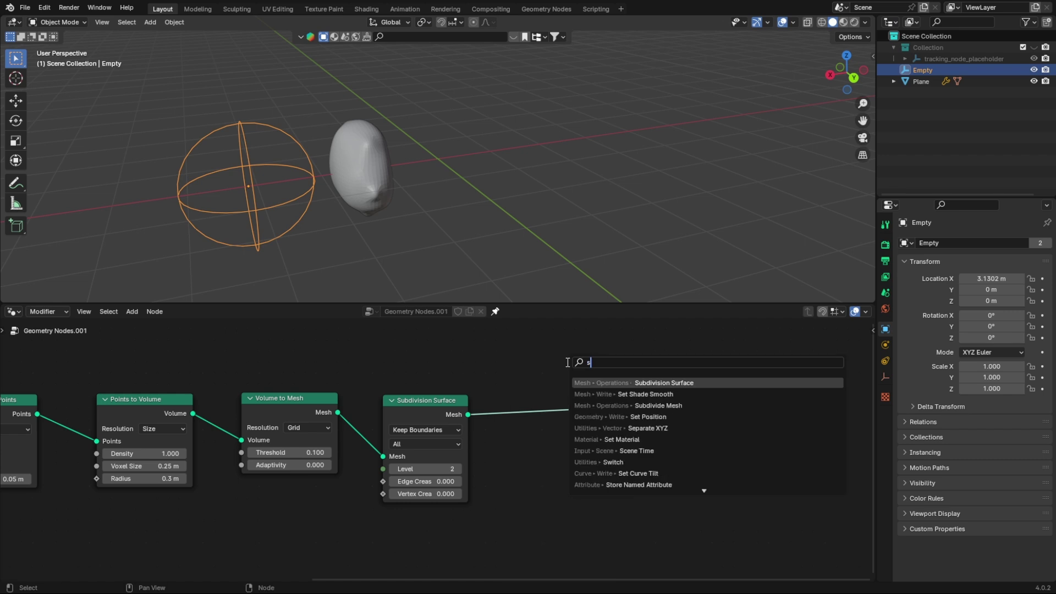
text(et shade smoot)
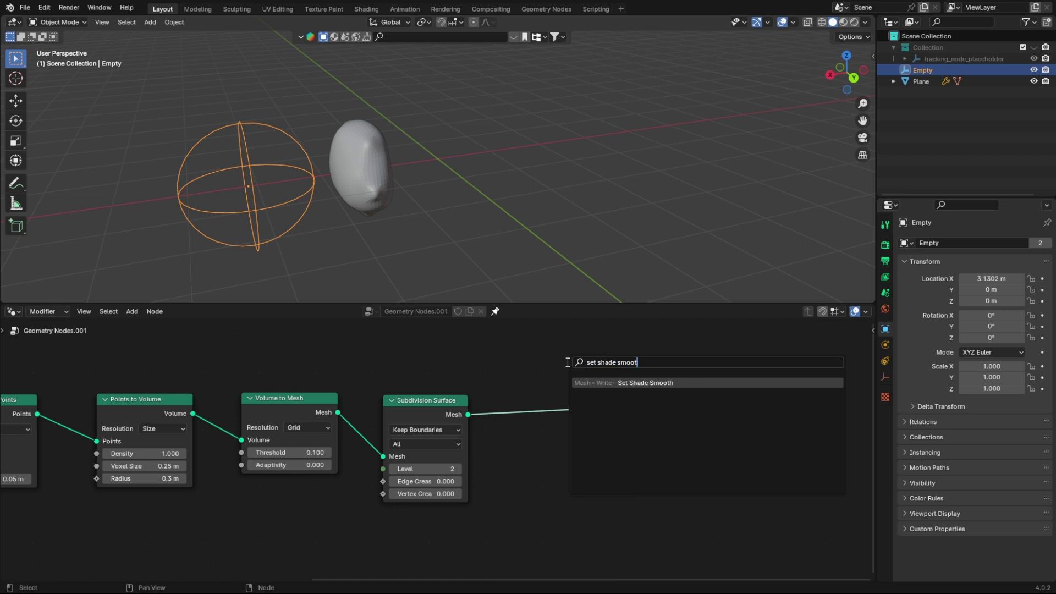
text(h)
key(Return)
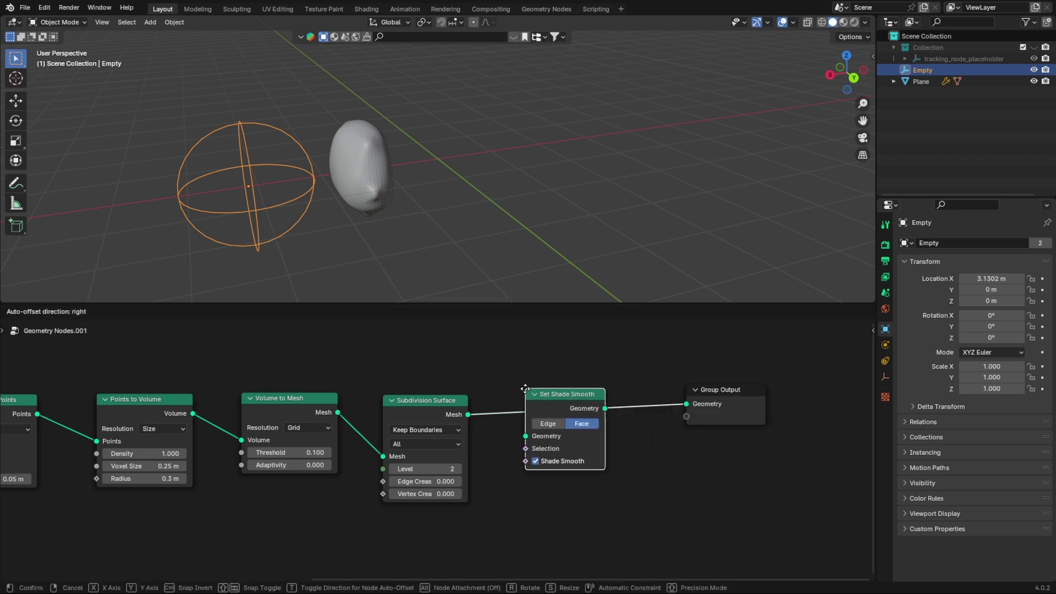
click(551, 394)
- Insert a Join Geometry node between the Set Shade Smooth node and the Group Output, spacing out the Group Output
middle_drag(612, 424, 512, 432)
drag(626, 411, 718, 406)
key(shift+a)
click(594, 361)
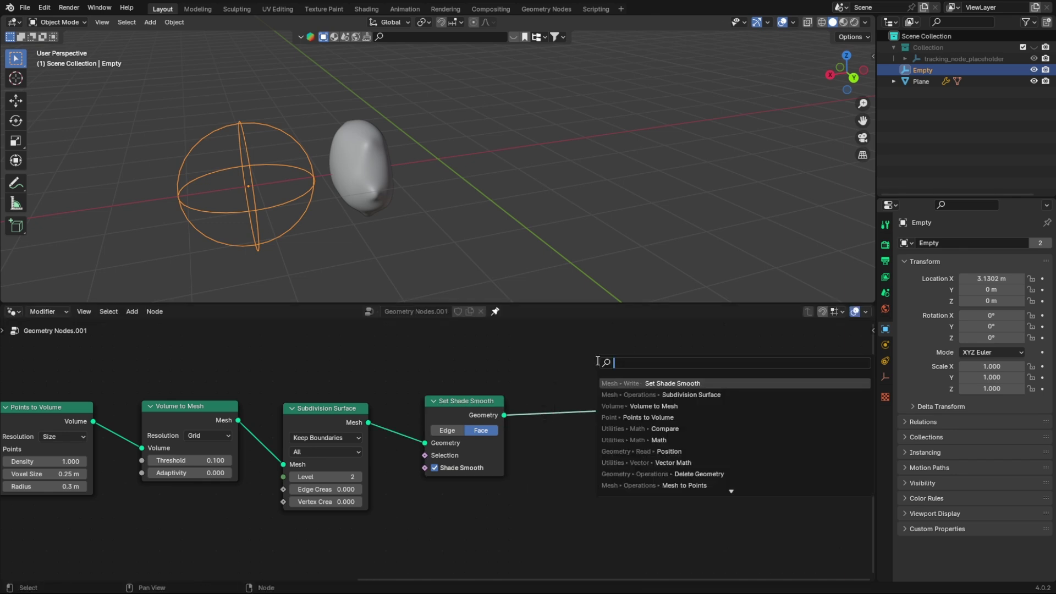
text(join geometry)
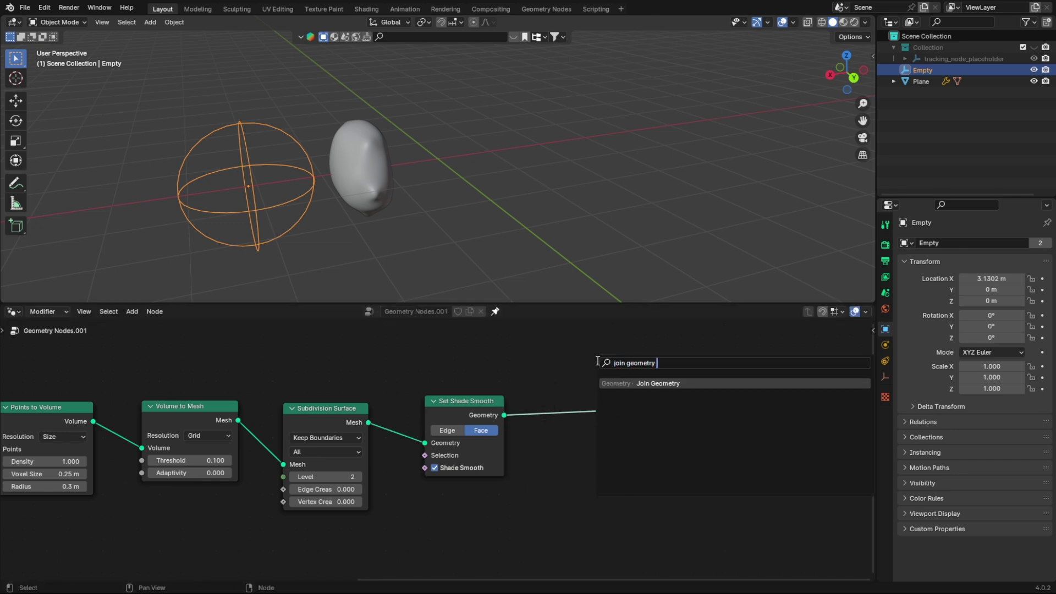
key(Return)
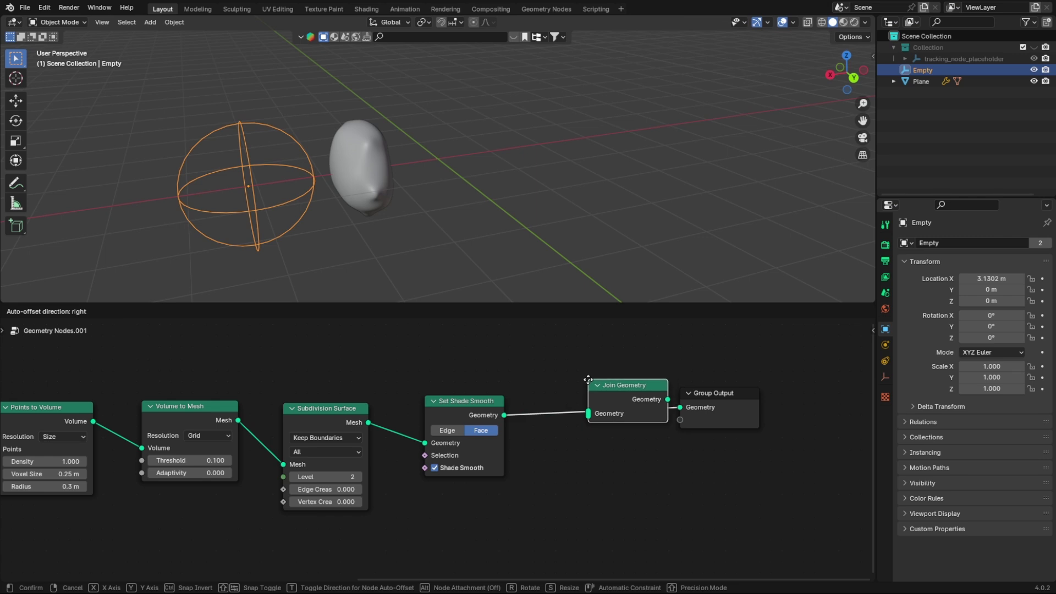
click(582, 388)
drag(718, 409, 720, 400)
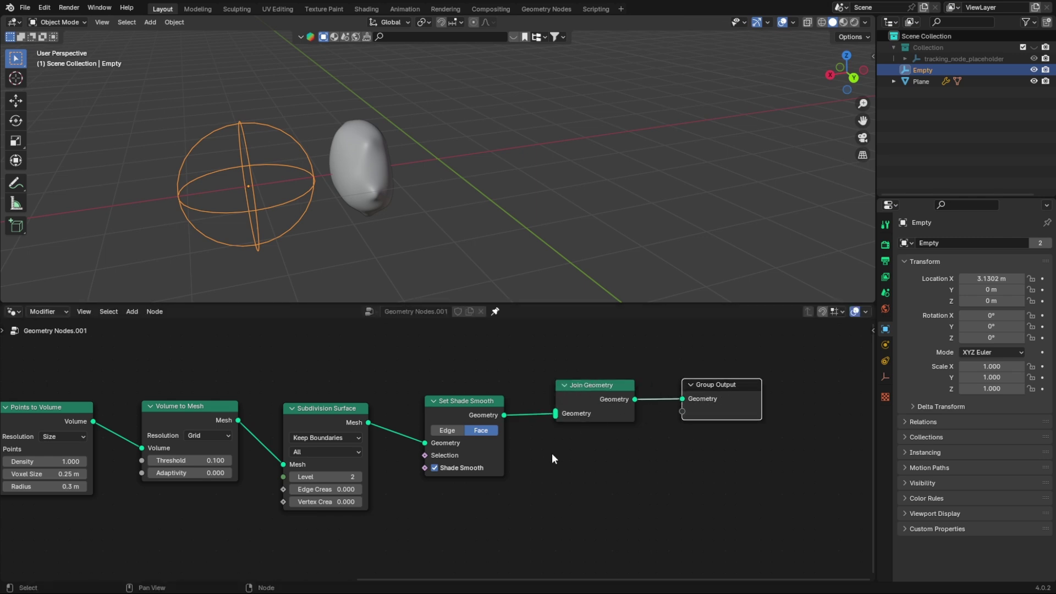
- Move the Join Geometry and Group Output nodes together to a spot above the main node chain
drag(592, 367, 738, 419)
key(g)
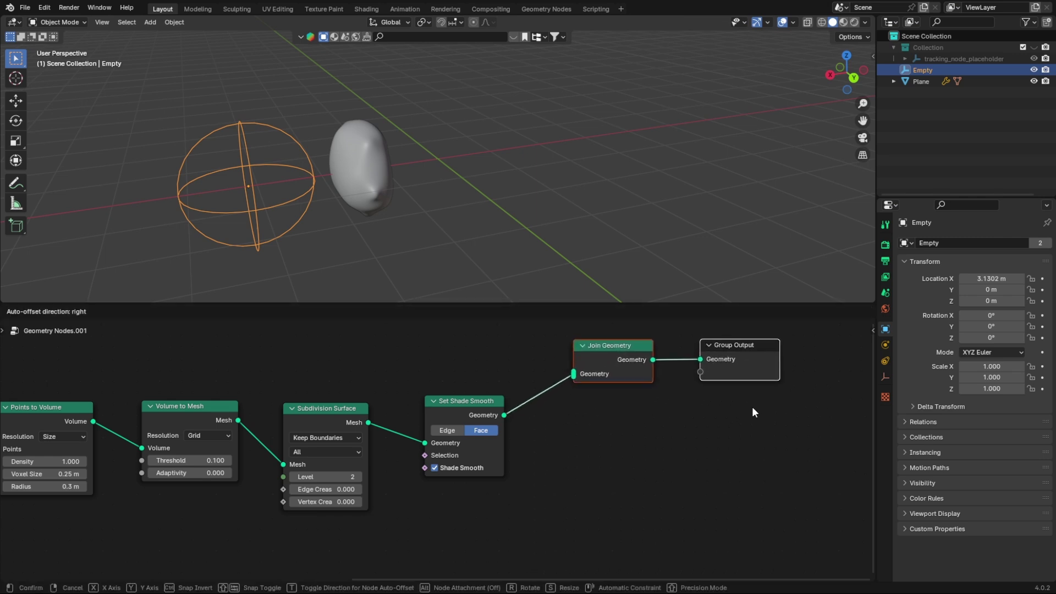
click(752, 408)
click(583, 447)
- Move the Collection Info node closer to the Delete Geometry node, placing it directly above the Delete Geometry node group
scroll(577, 445, down, 3)
scroll(506, 453, down, 5)
middle_drag(300, 486, 693, 449)
drag(320, 412, 383, 392)
drag(401, 439, 405, 439)
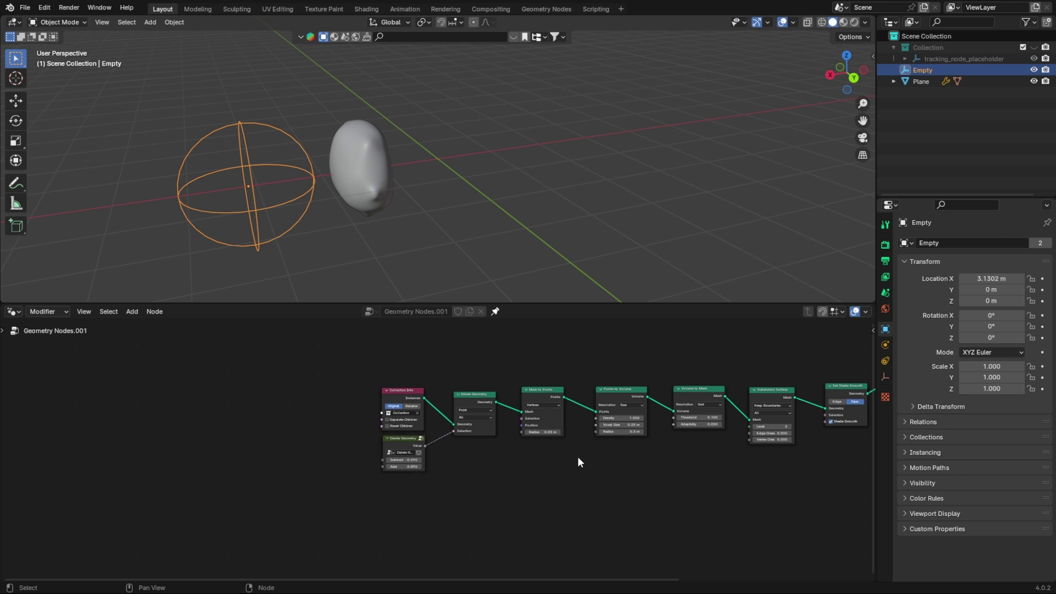
- Try scaling up the sphere empty to check how the smoothed mesh responds, and cancel the scaling
middle_drag(577, 457, 568, 477)
key(s)
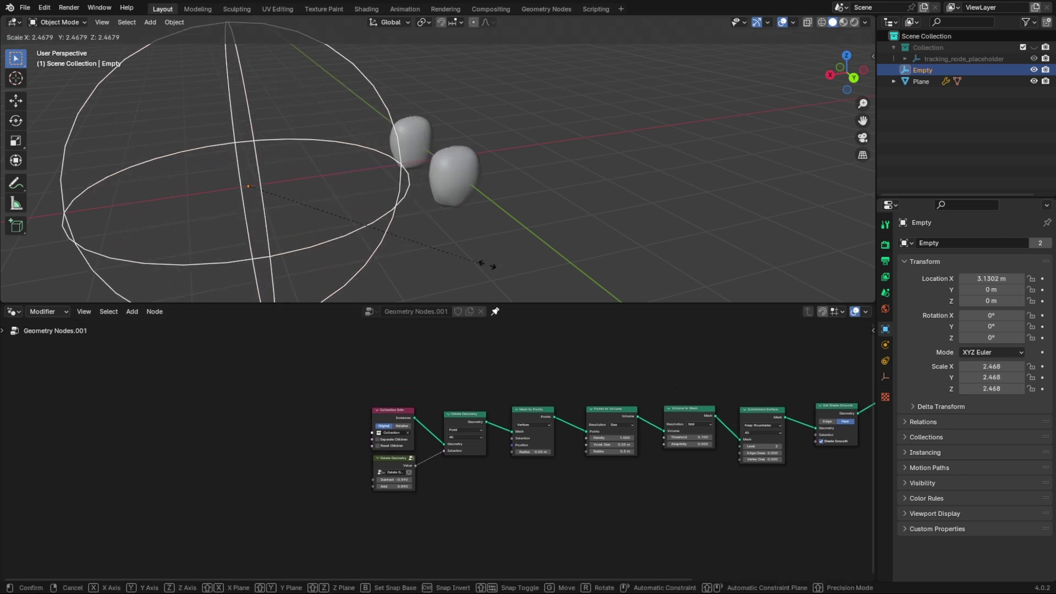
right_click(324, 231)
- Duplicate the Collection Info node above the chain and connect its Instances output to the Join Geometry node
scroll(584, 453, down, 3)
middle_drag(559, 436, 497, 470)
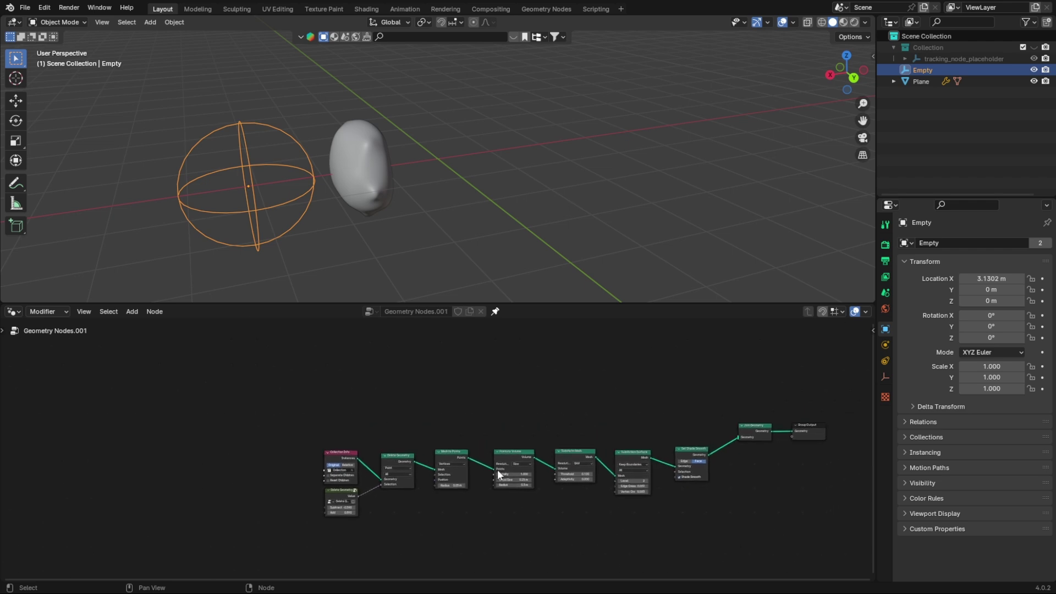
click(342, 455)
key(shift+d)
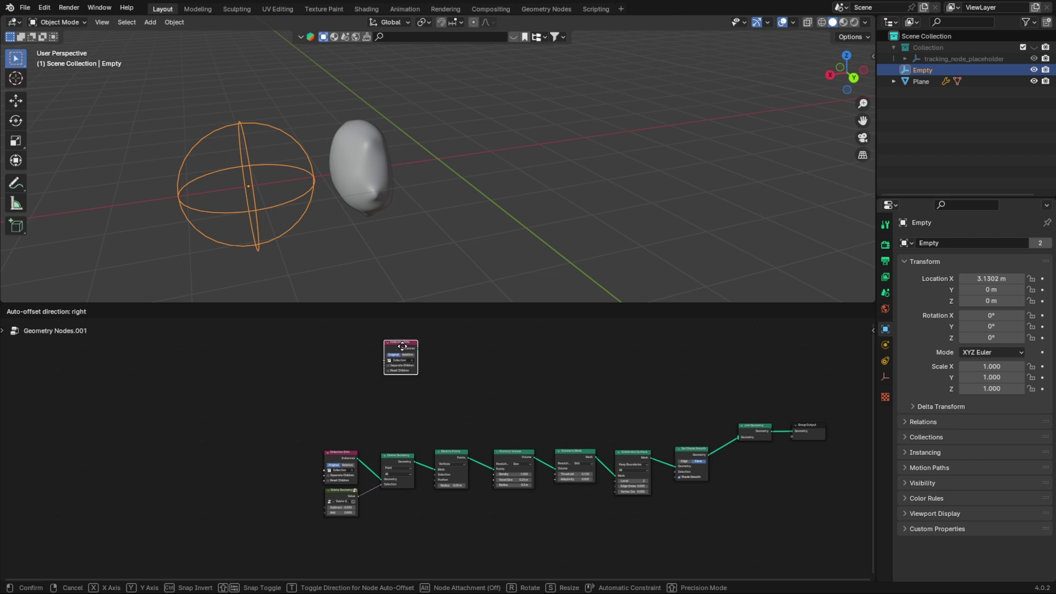
click(403, 351)
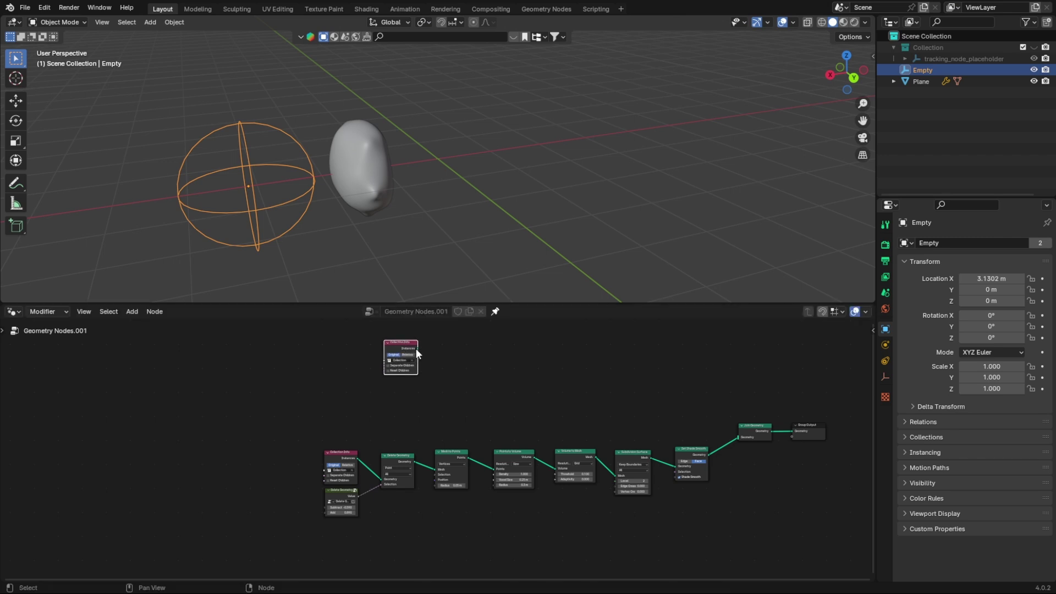
drag(417, 349, 739, 434)
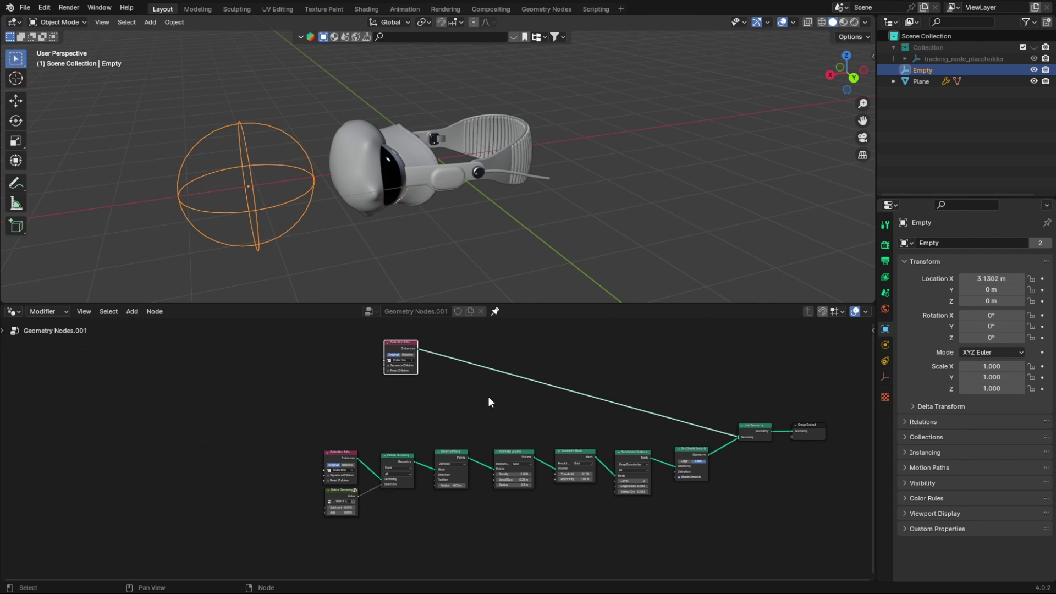
scroll(445, 394, up, 2)
middle_drag(445, 394, 455, 445)
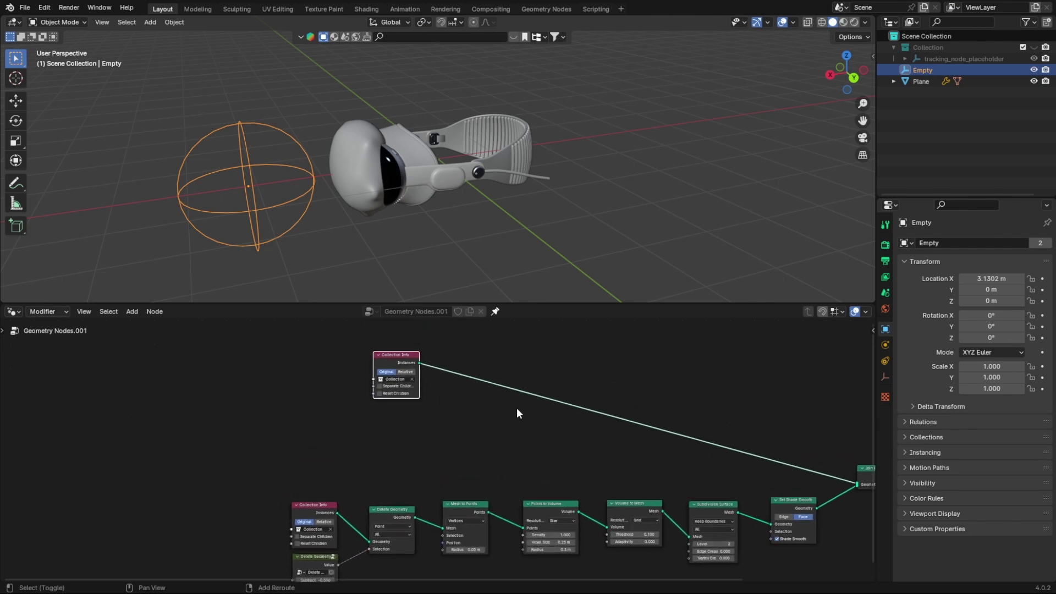
key(shift+a)
click(488, 354)
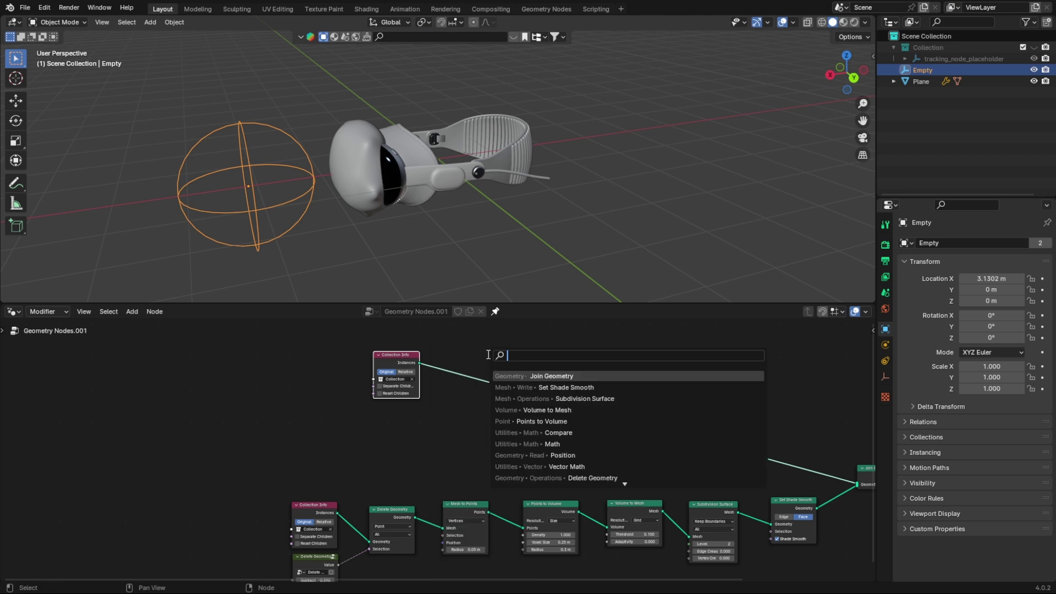
text(de)
key(Return)
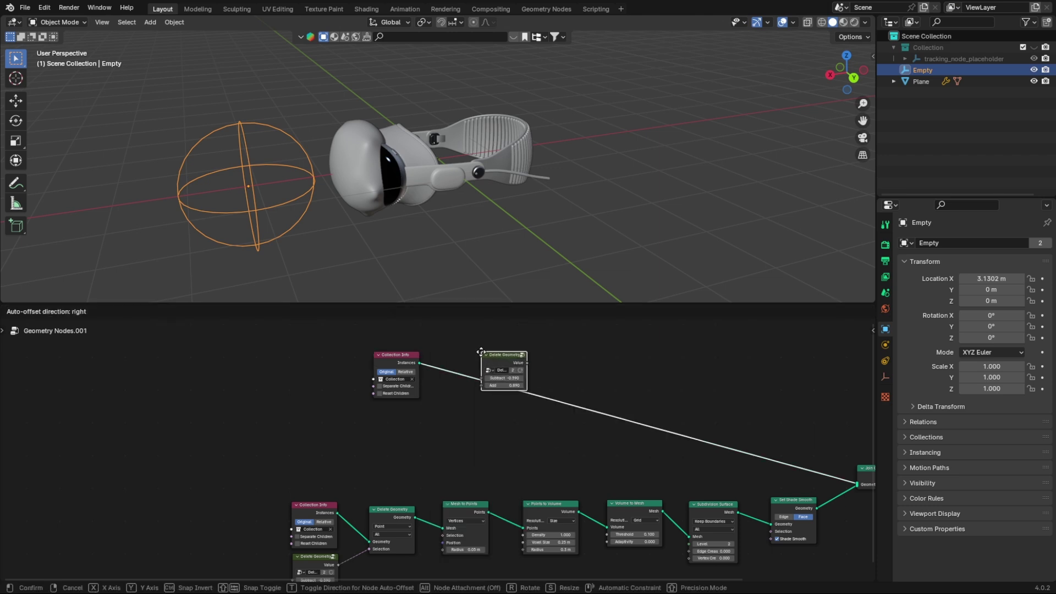
key(Escape)
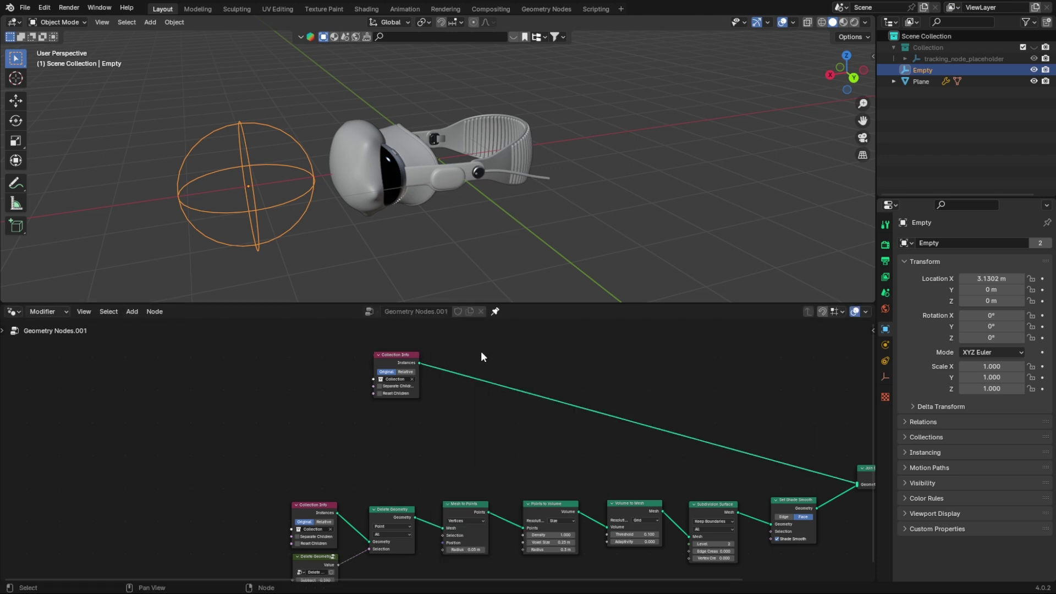
- Duplicate the Delete Geometry node and insert the copy on the link between the upper Collection Info and Join Geometry nodes
click(398, 510)
middle_drag(395, 510, 401, 462)
key(shift+d)
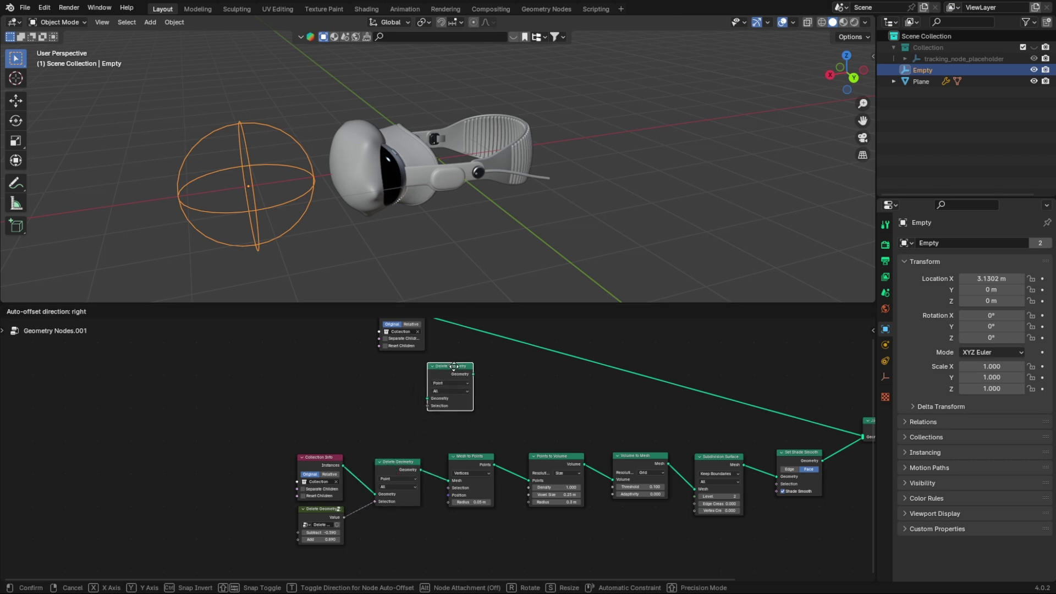
click(502, 353)
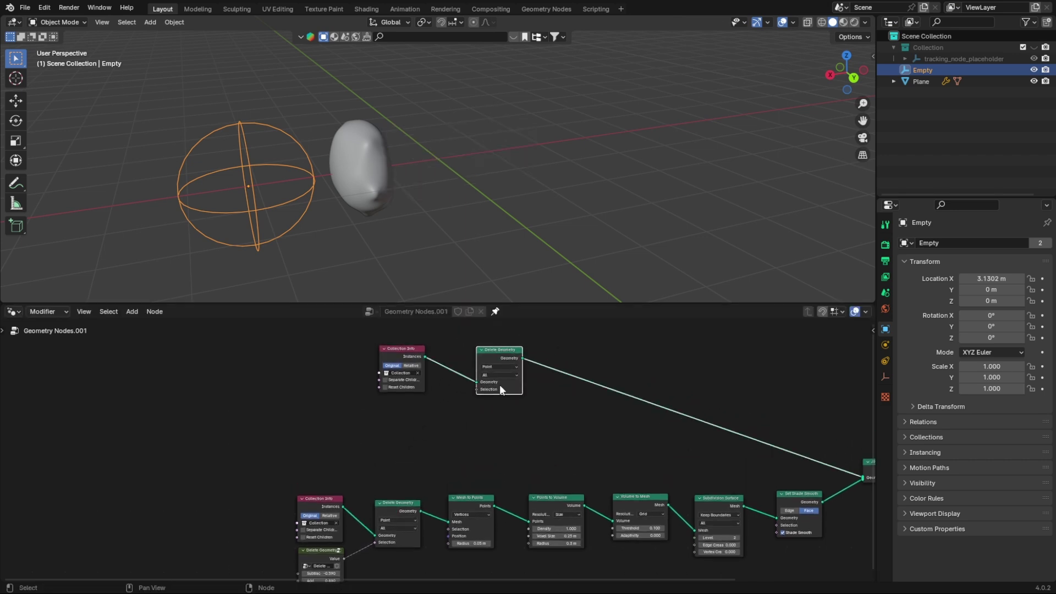
click(498, 434)
- Group the whole lower node chain from Collection Info to Set Shade Smooth, and return to the parent node tree
scroll(431, 422, down, 3)
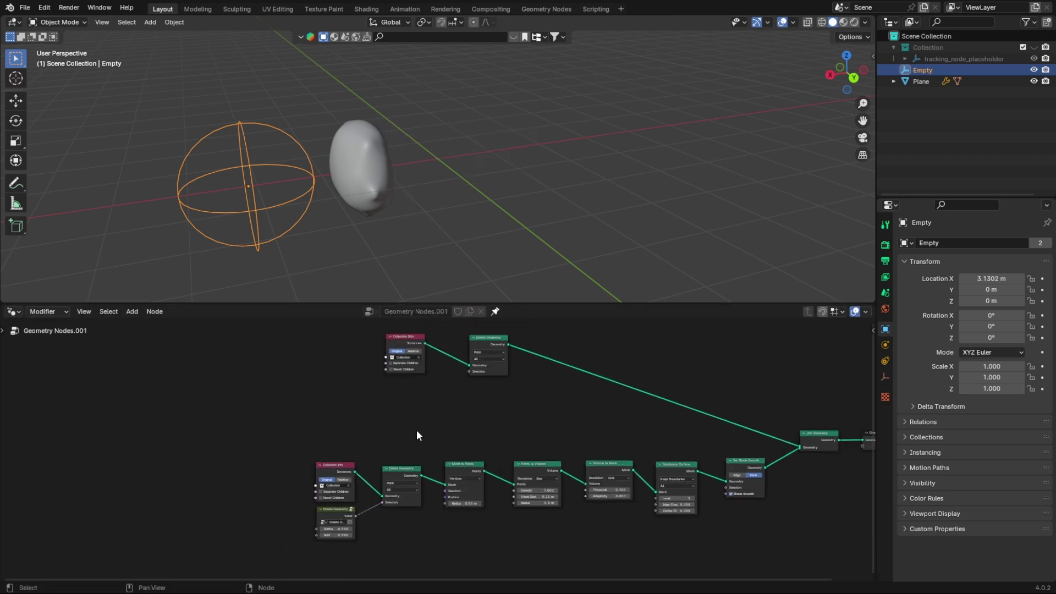
drag(327, 438, 678, 566)
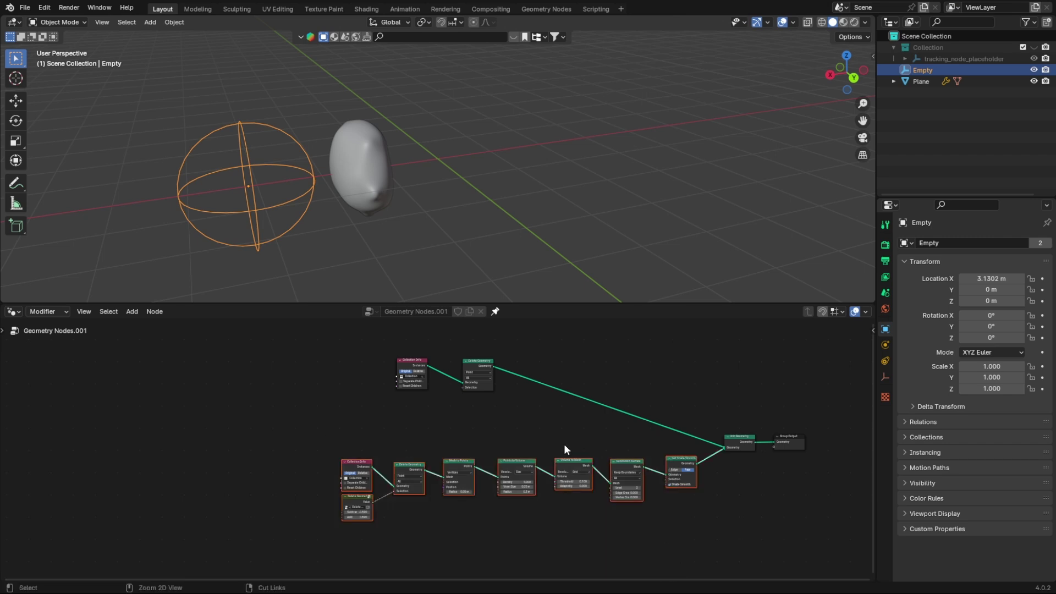
key(ctrl+g)
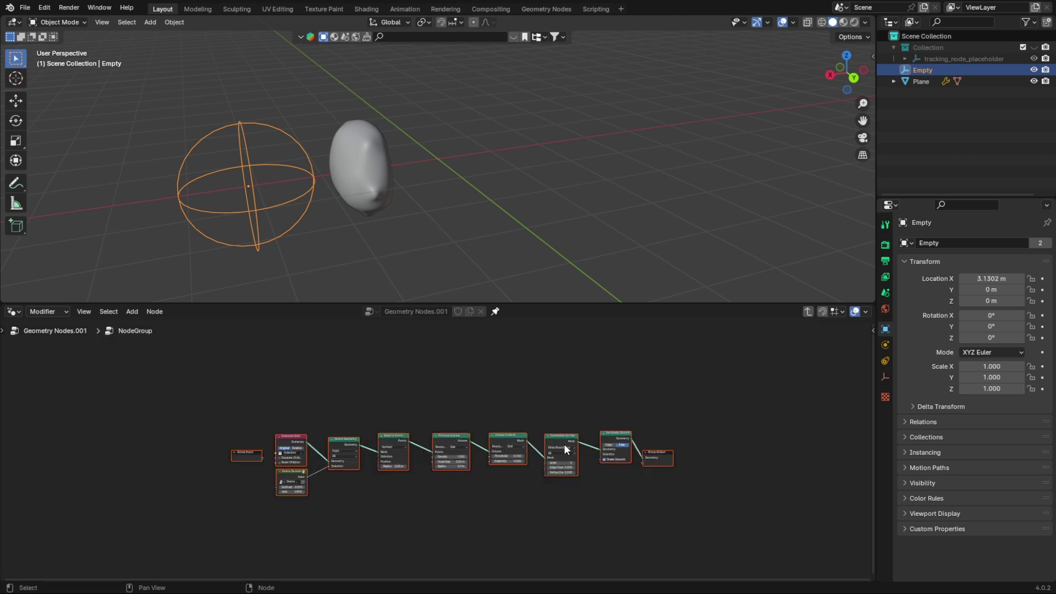
click(807, 311)
scroll(615, 487, up, 3)
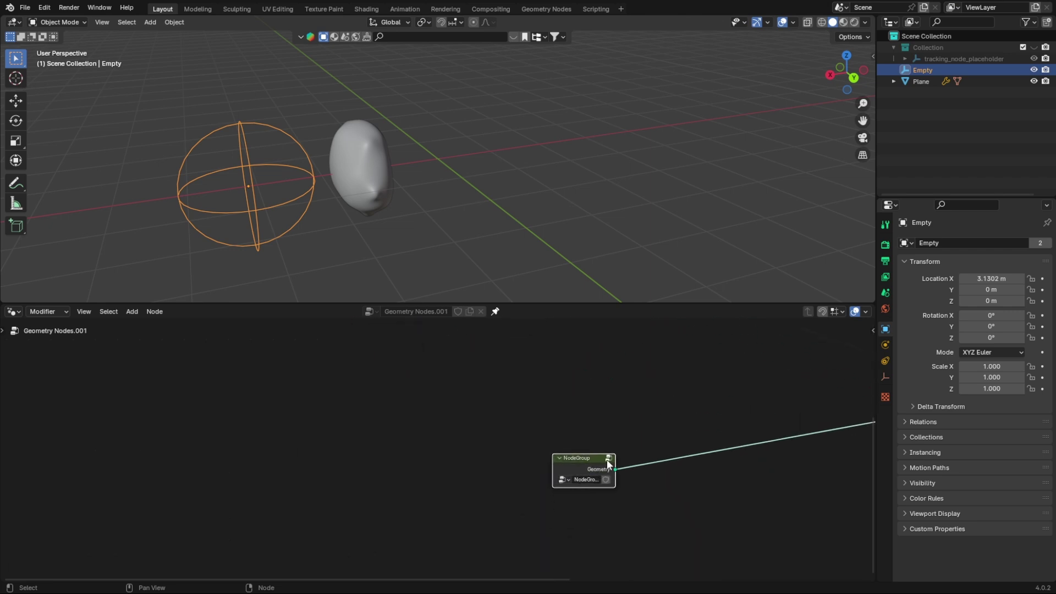
- Inside the new group, expose the nested Delete Geometry group's Subtract and Add values as group inputs, and exit the group
click(606, 460)
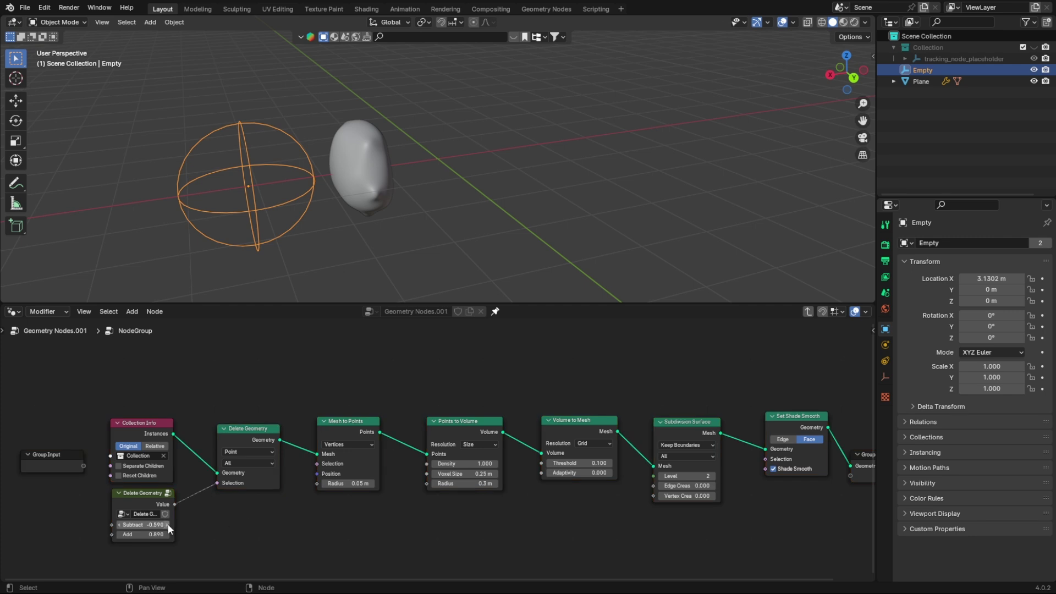
middle_drag(167, 524, 360, 459)
drag(339, 431, 290, 444)
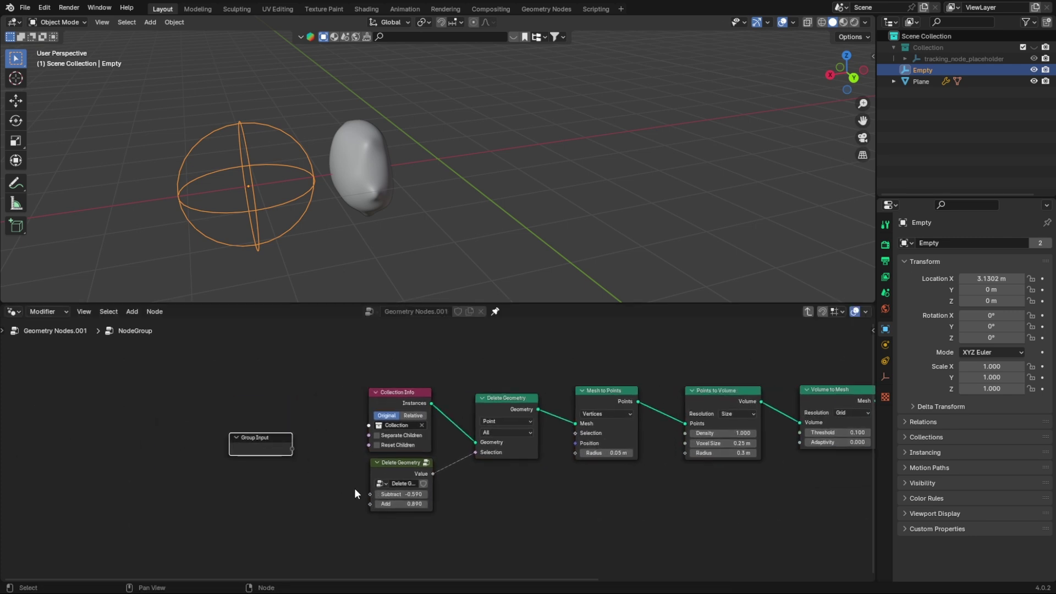
mouse_move(370, 494)
mouse_down()
mouse_move(345, 447)
mouse_move(303, 437)
mouse_move(292, 449)
mouse_move(364, 503)
mouse_up()
drag(299, 464, 291, 457)
click(807, 312)
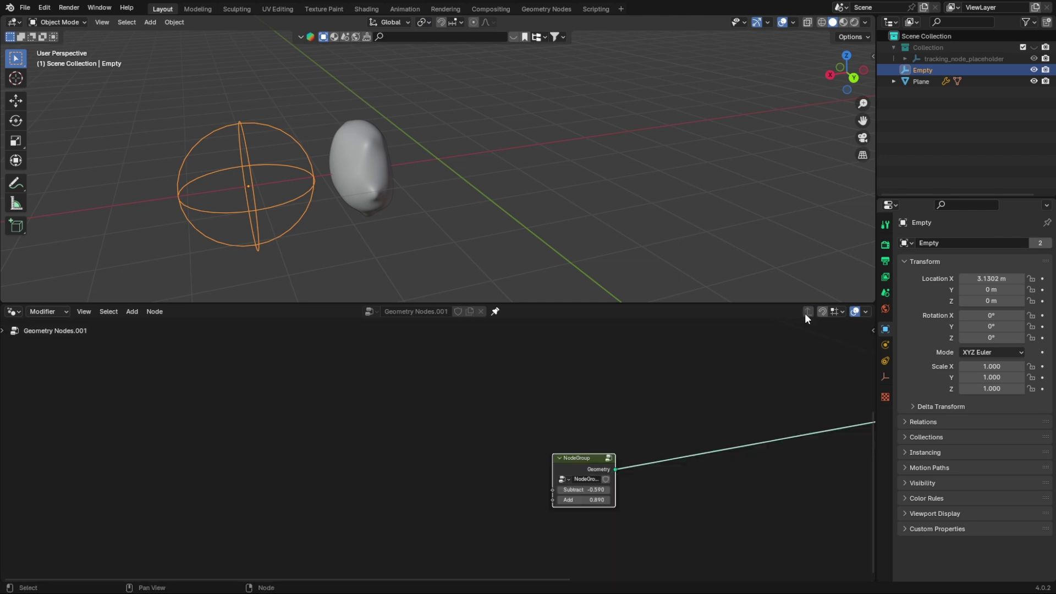
- Rename the new node group to Remesh and move it closer to the Join Geometry node
click(596, 478)
text(Remesh)
scroll(599, 472, down, 4)
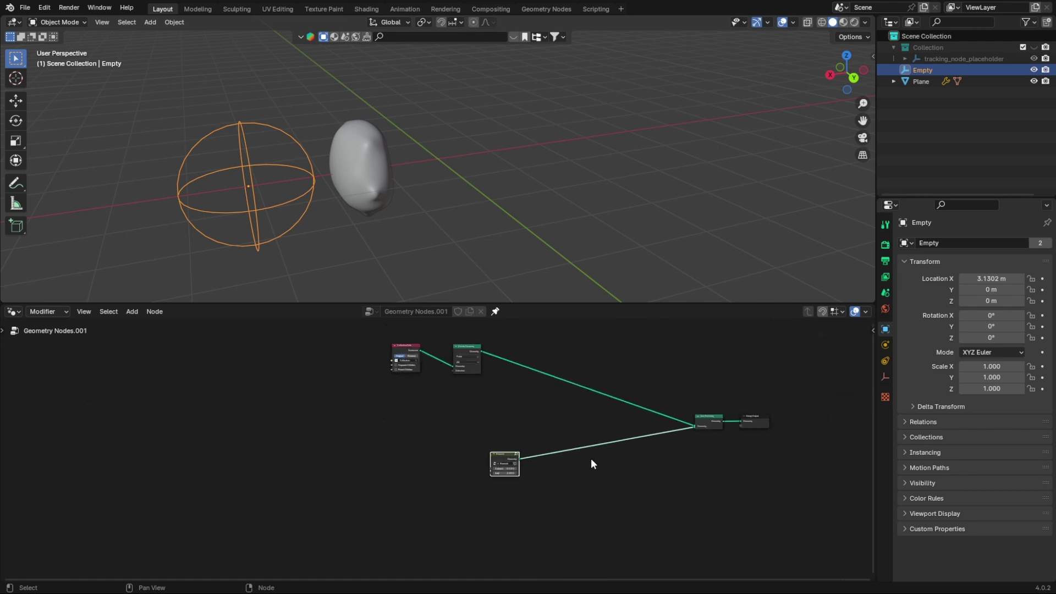
key(g)
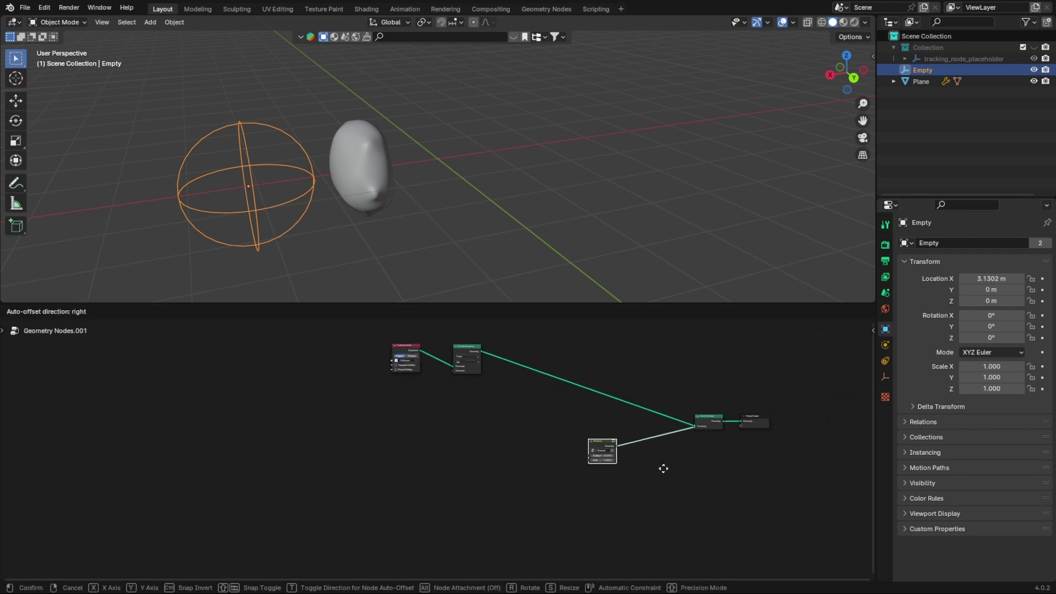
click(679, 469)
- Add reroute points to the link between Remesh and Join Geometry and arrange them into a right-angled path
shift+right_drag(642, 425, 666, 464)
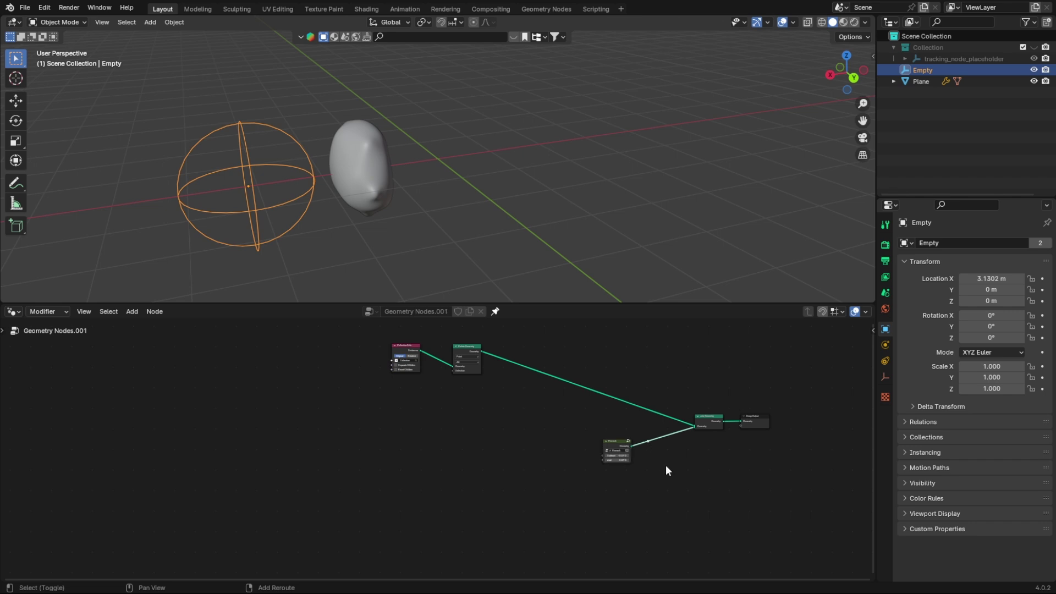
scroll(708, 481, up, 3)
middle_drag(709, 481, 519, 502)
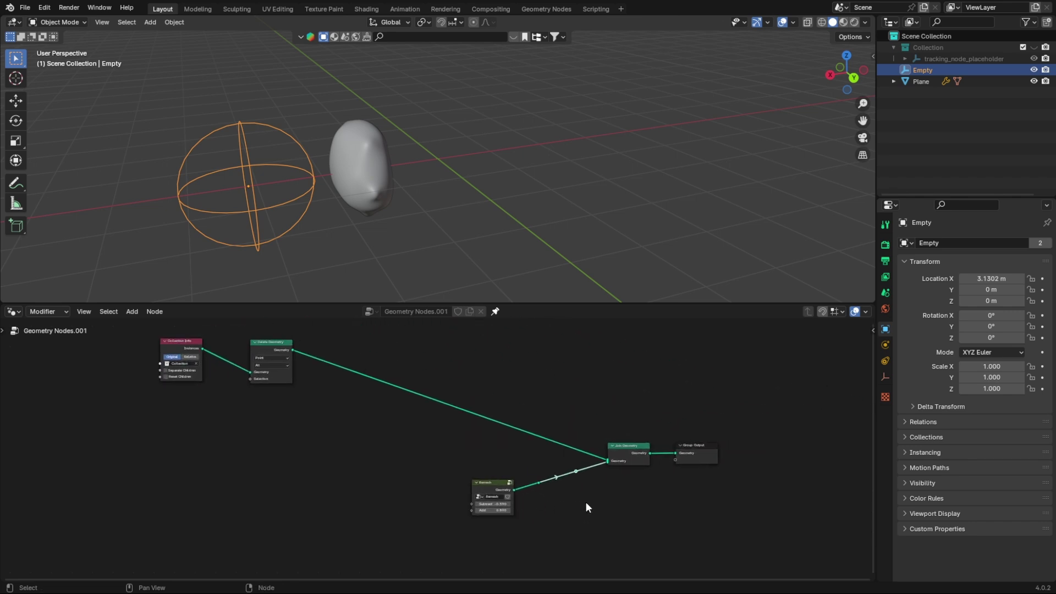
key(g)
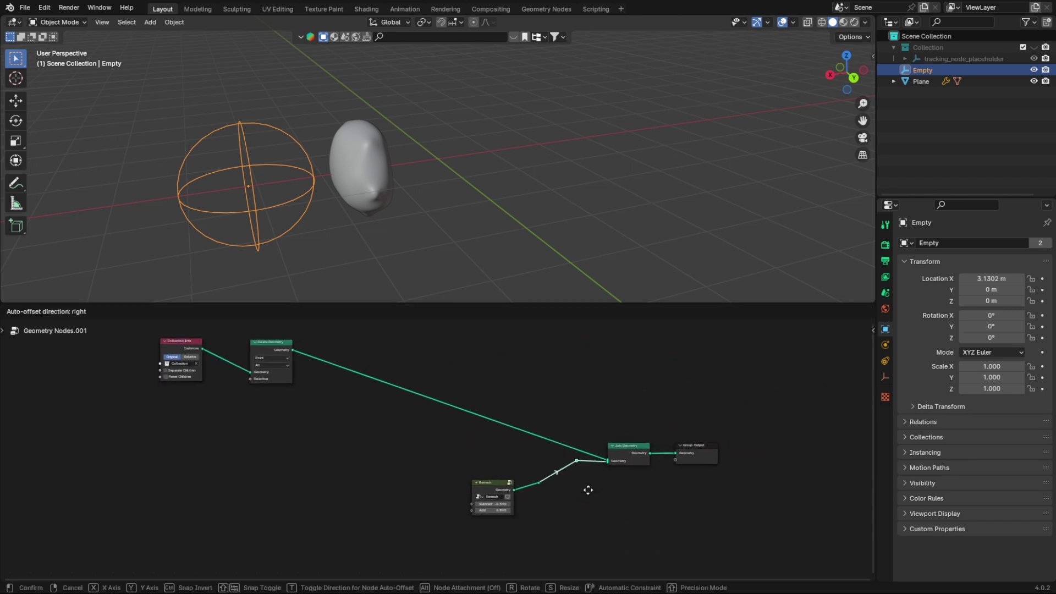
click(588, 490)
click(539, 482)
key(g)
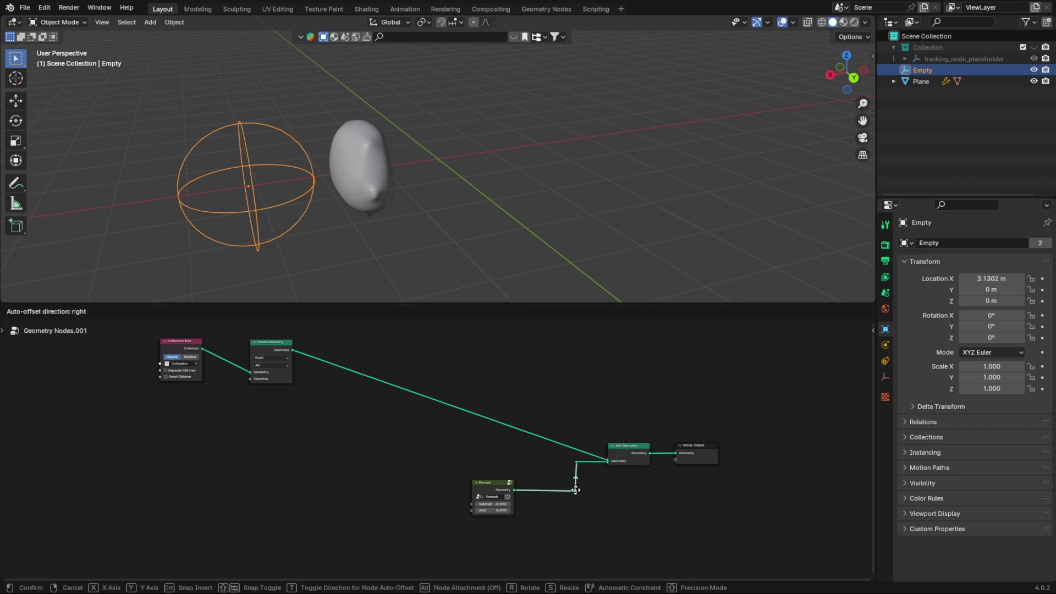
click(576, 490)
drag(486, 486, 528, 490)
key(x)
- Add an Object Info node for the Empty and place it below the upper Collection Info node
middle_drag(238, 471, 521, 526)
scroll(532, 503, up, 3)
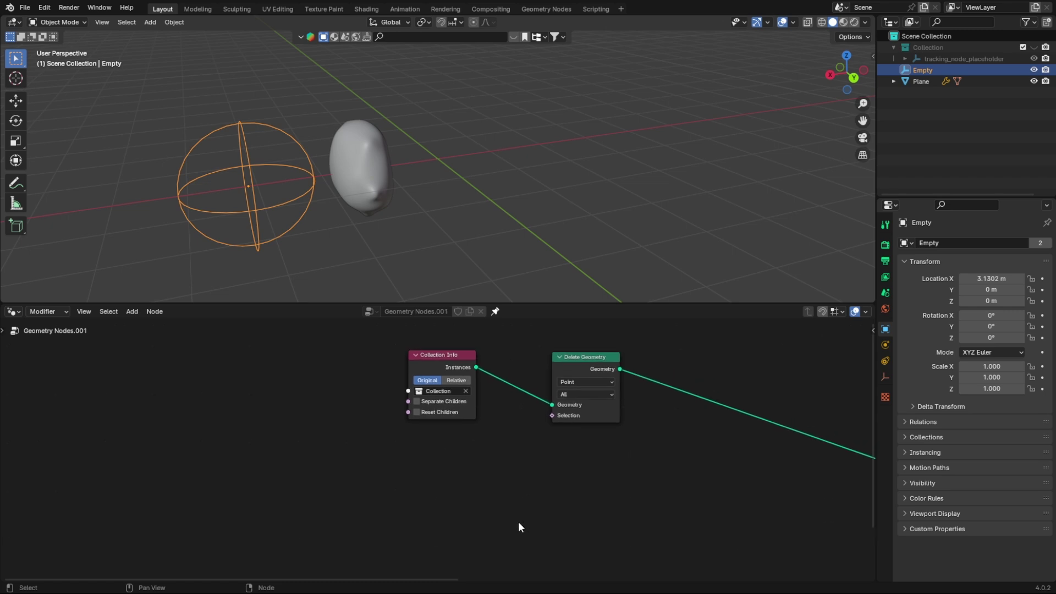
drag(929, 70, 685, 388)
drag(446, 468, 444, 467)
middle_drag(466, 497, 481, 451)
drag(481, 452, 428, 495)
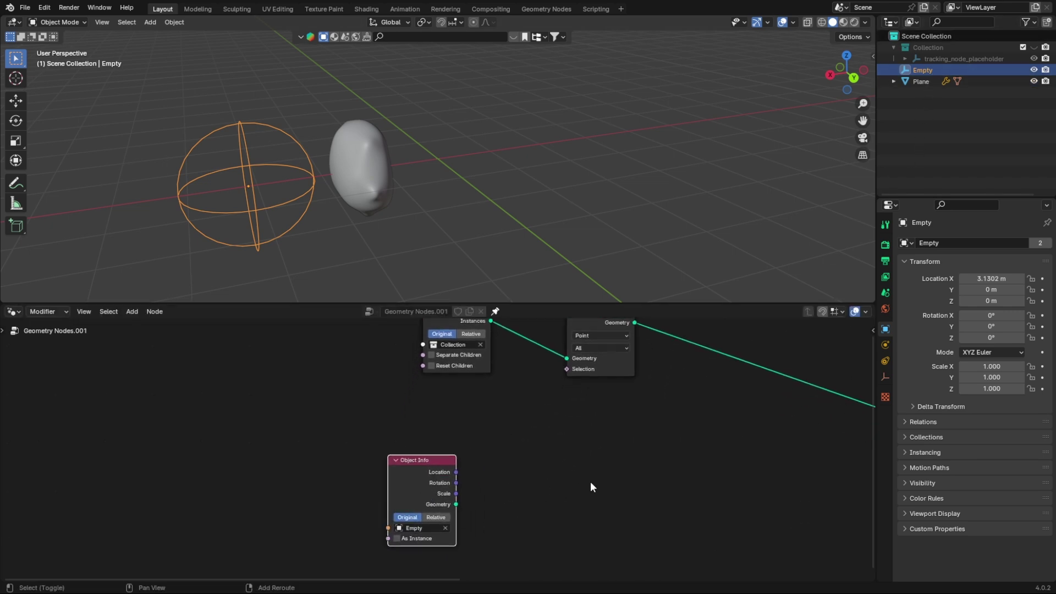
key(shift+a)
text(dista)
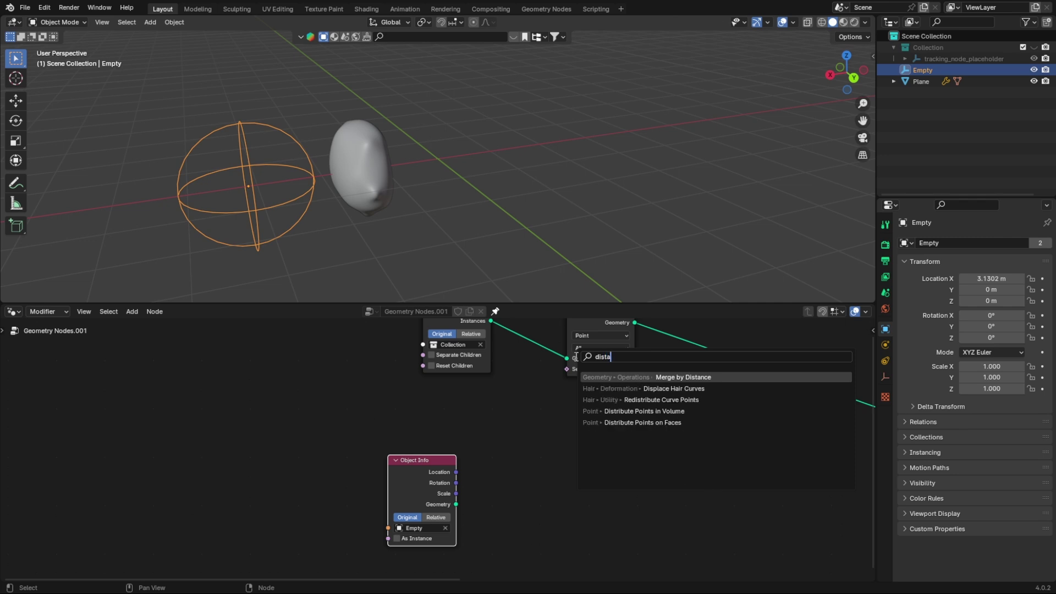
text(nc)
key(Return)
right_click(575, 357)
- Add a Vector Math node beside Object Info and connect the Empty's Location to its second Vector input
key(shift+a)
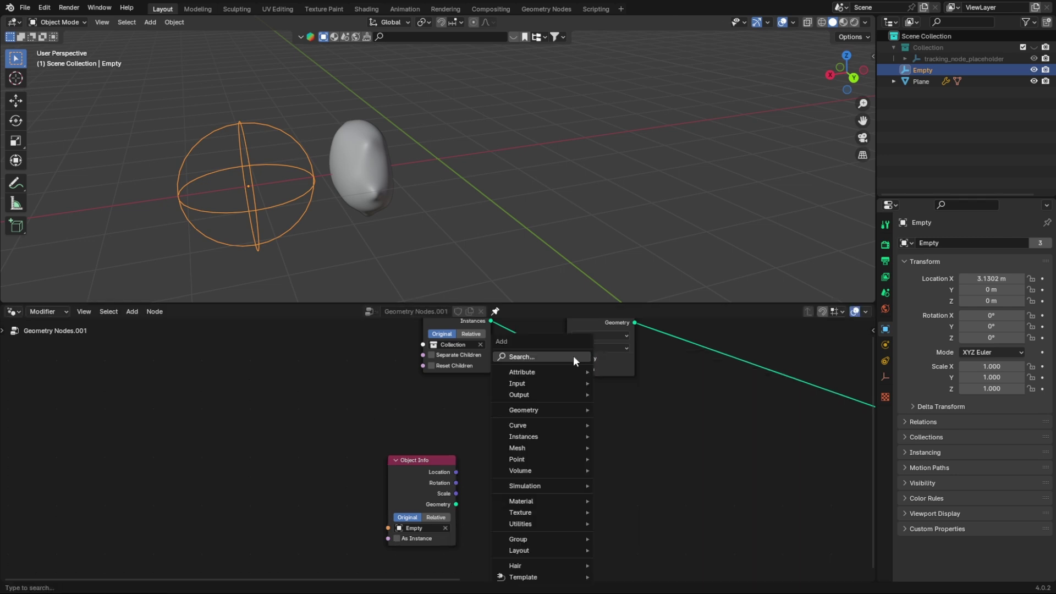
click(574, 357)
text(vector add)
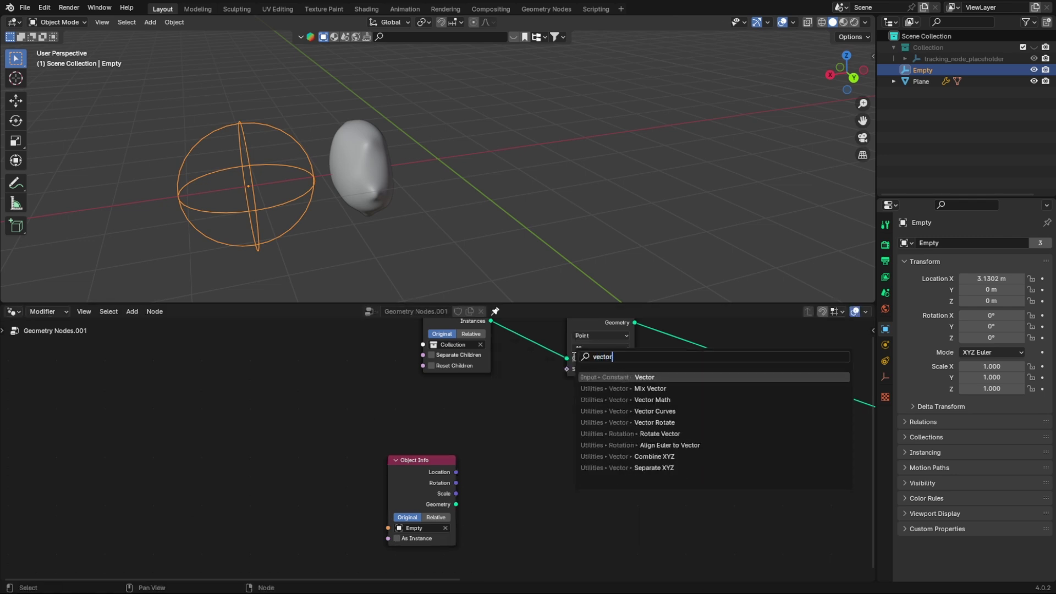
key(Return)
click(507, 427)
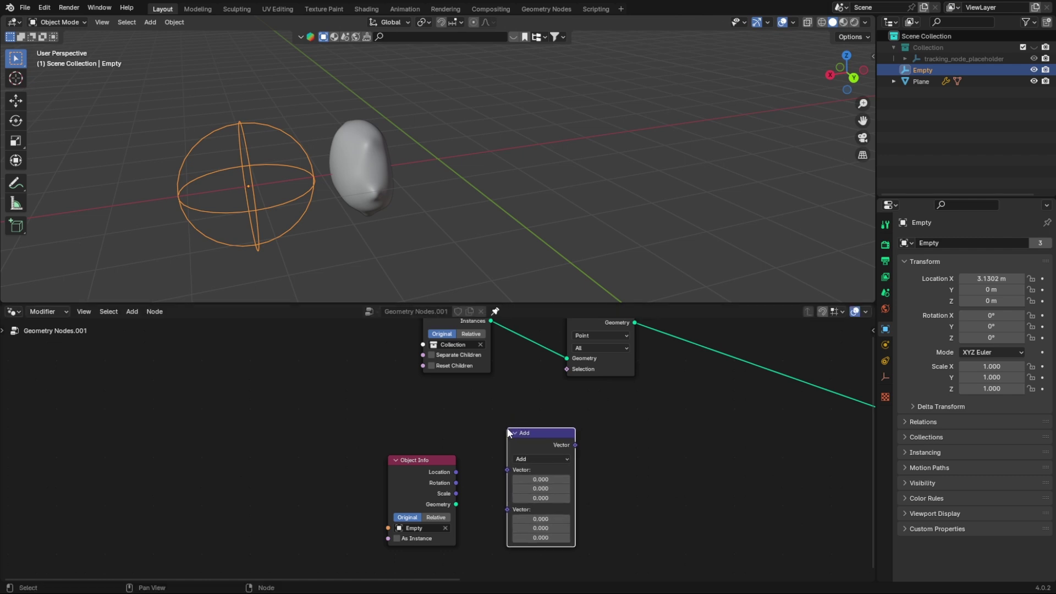
middle_drag(534, 496, 562, 379)
drag(482, 365, 536, 392)
key(shift+a)
text(distan)
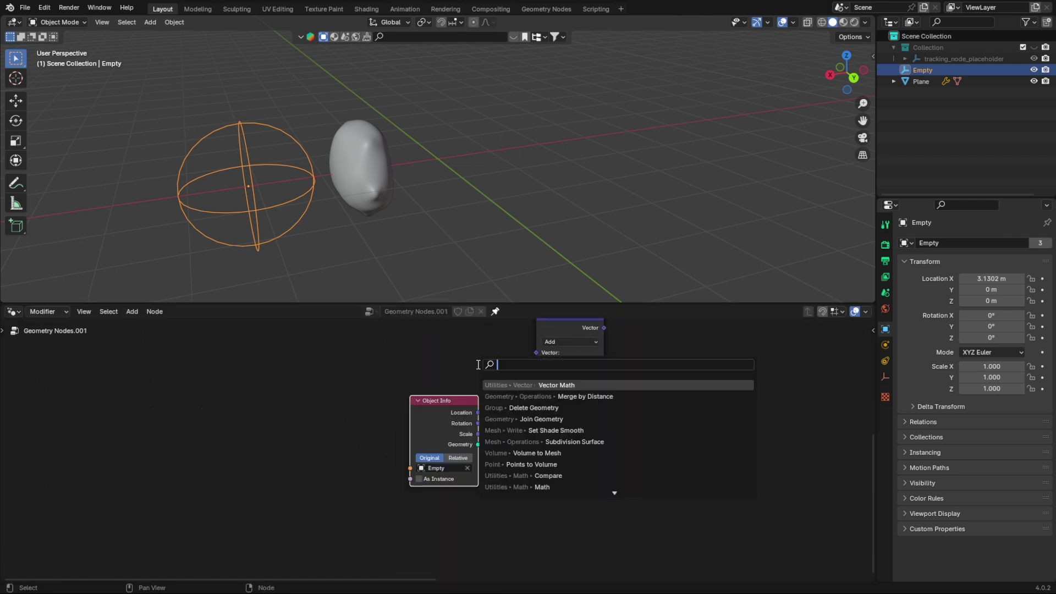
key(Return)
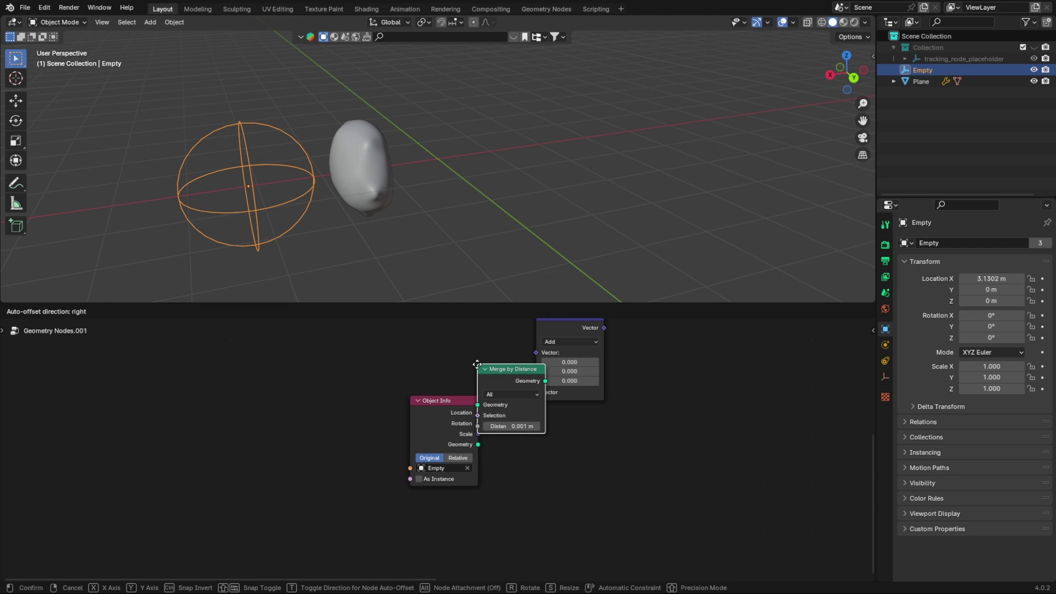
key(Escape)
- Add a Position node above Object Info and connect it to the first Vector input of the Vector Math node
key(shift+a)
click(440, 361)
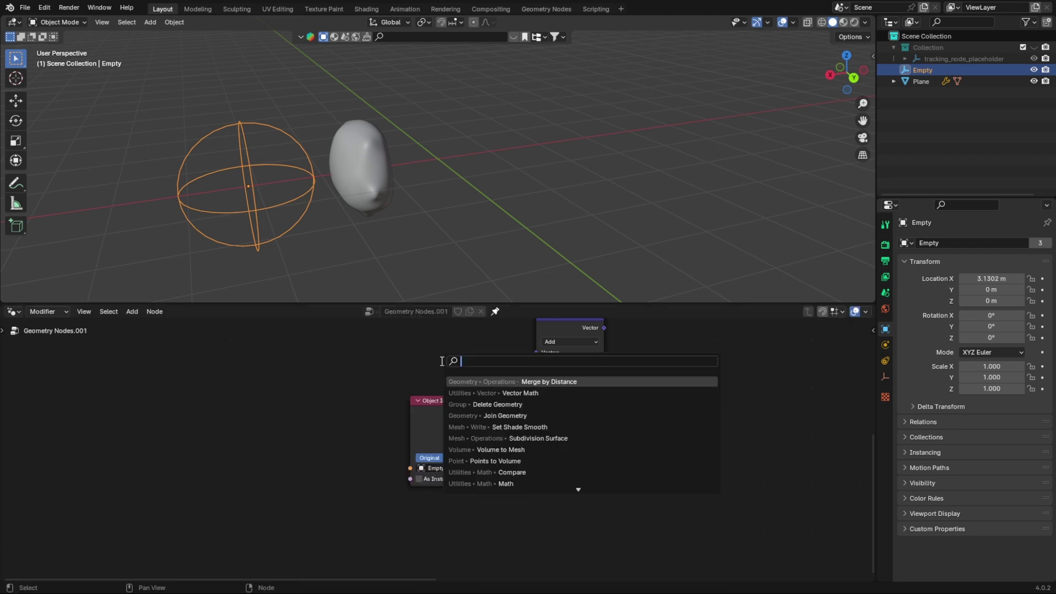
text(posit)
key(Return)
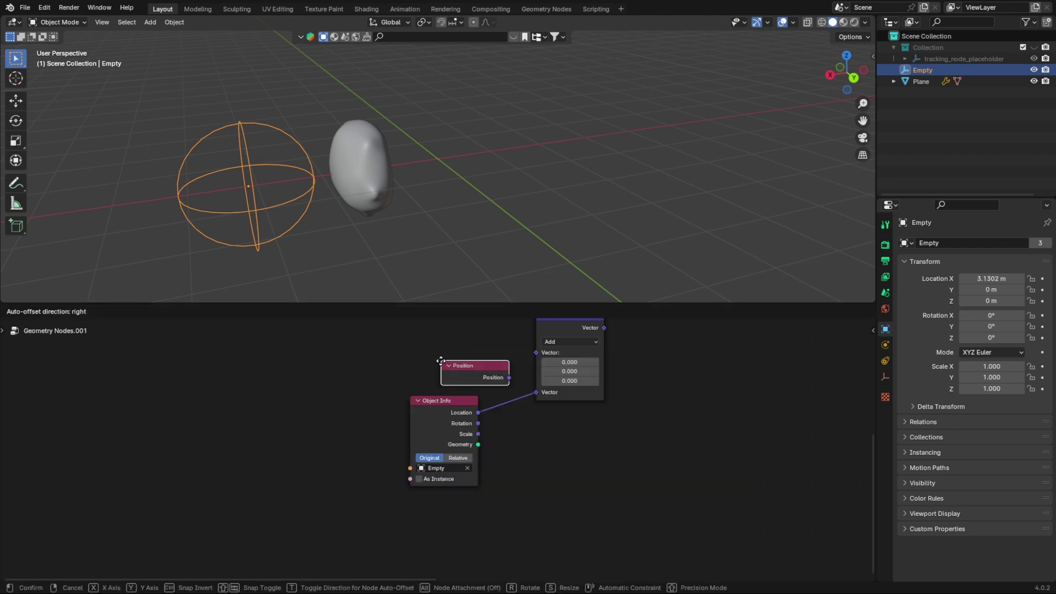
click(412, 363)
drag(479, 380, 469, 347)
middle_drag(518, 380, 521, 412)
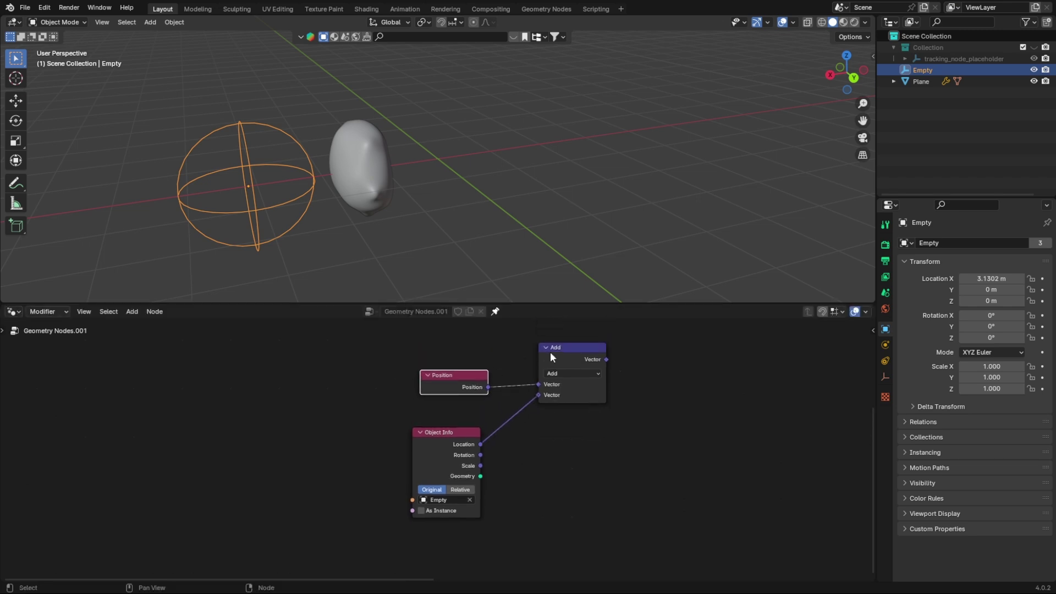
- Move the Vector Math node closer to its input nodes and set its operation to Distance
drag(550, 352, 540, 413)
click(550, 399)
click(567, 549)
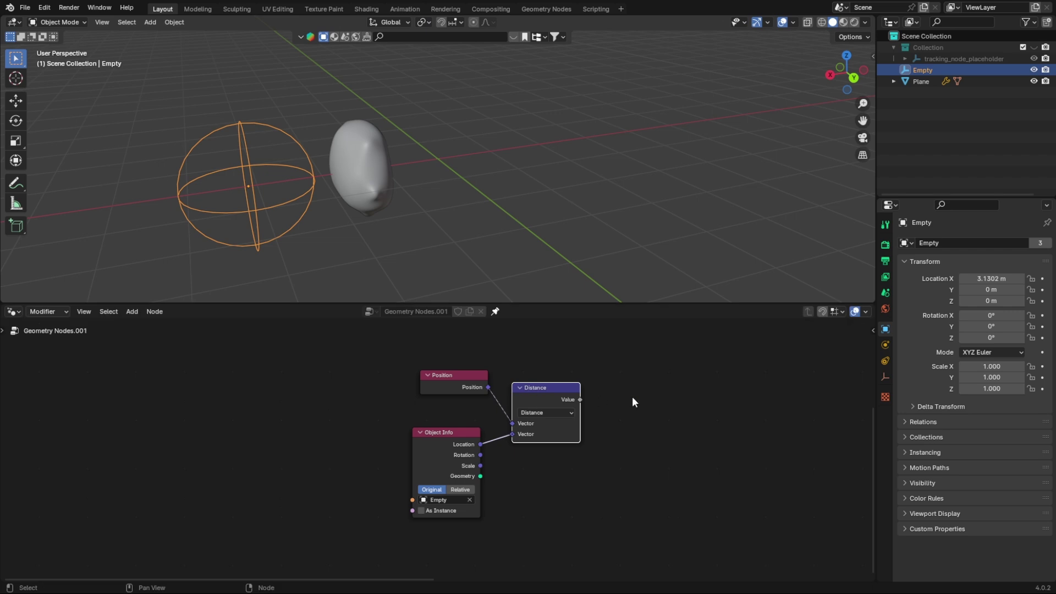
- Add a Compare node set to Less Than and connect the Distance value to its A input
key(shift+a)
click(605, 358)
text(greater)
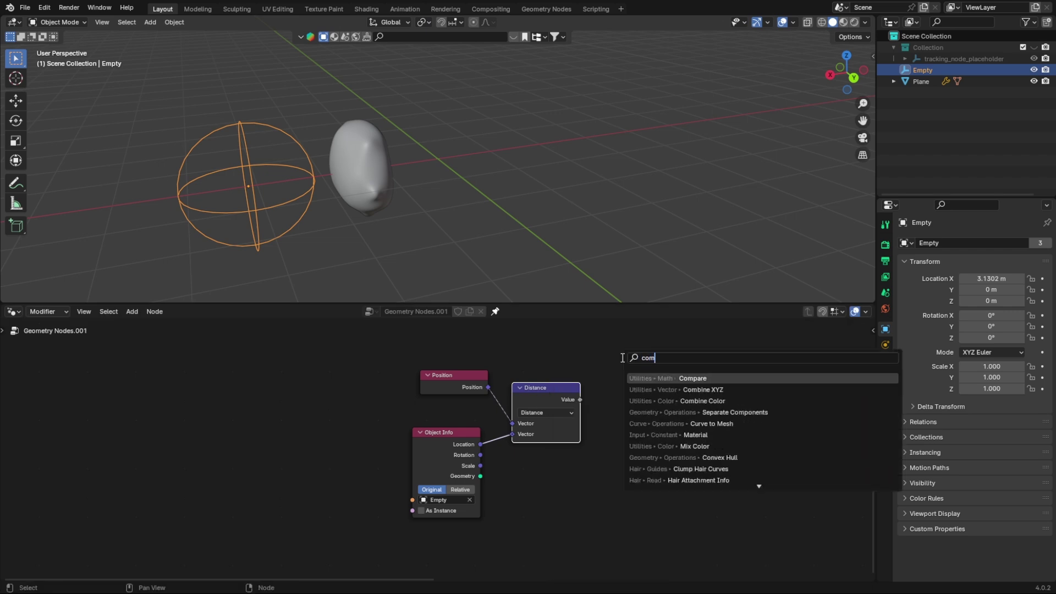
key(Return)
click(622, 357)
click(658, 398)
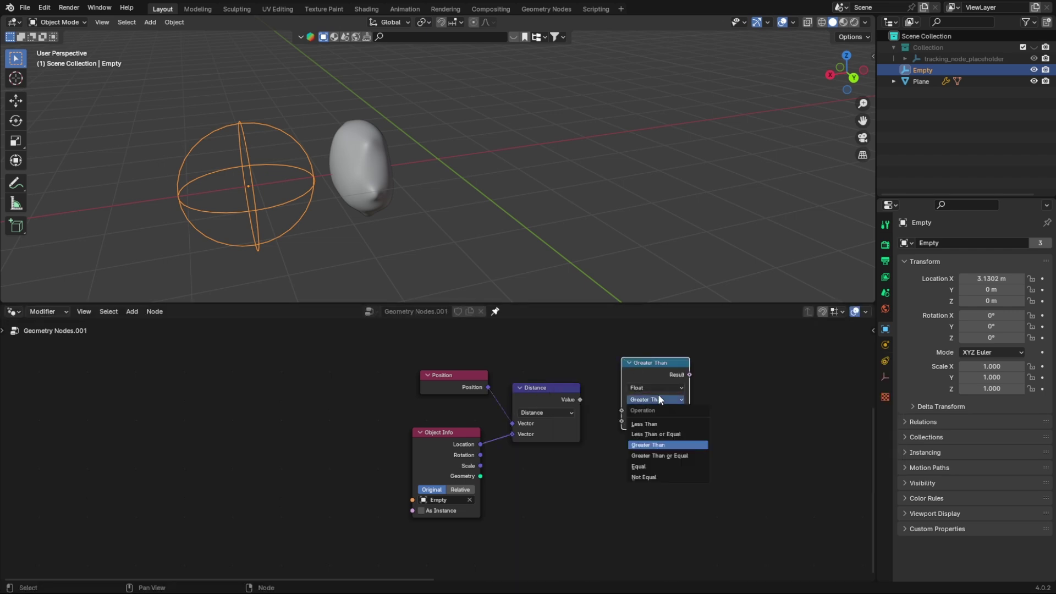
click(668, 417)
drag(579, 399, 621, 411)
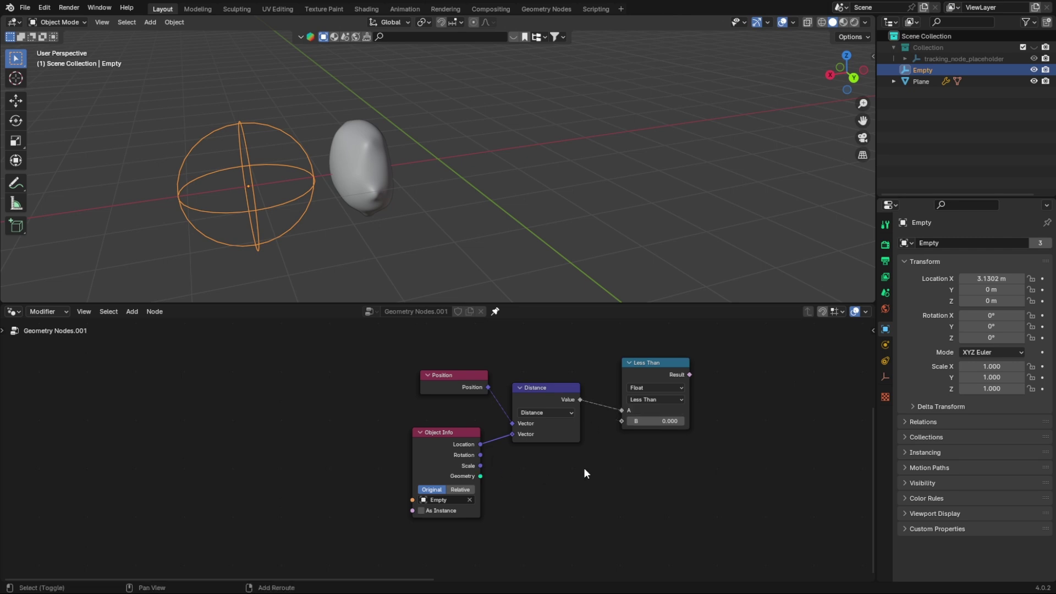
- Add a Math node set to Subtract below the Distance node and connect the Object Info Scale to its first value
key(shift+a)
click(544, 360)
text(add)
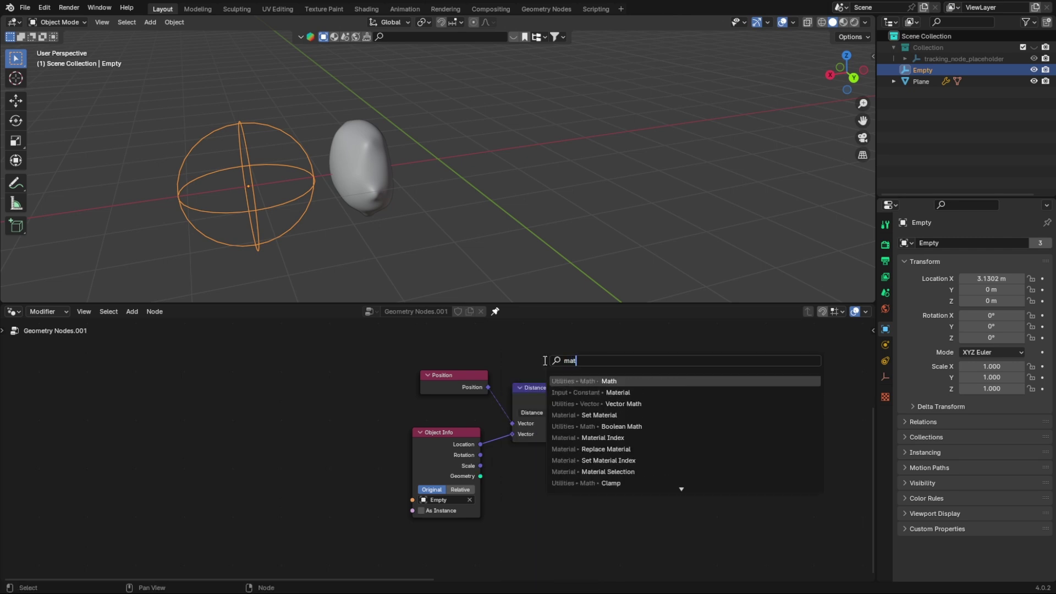
key(Return)
click(530, 475)
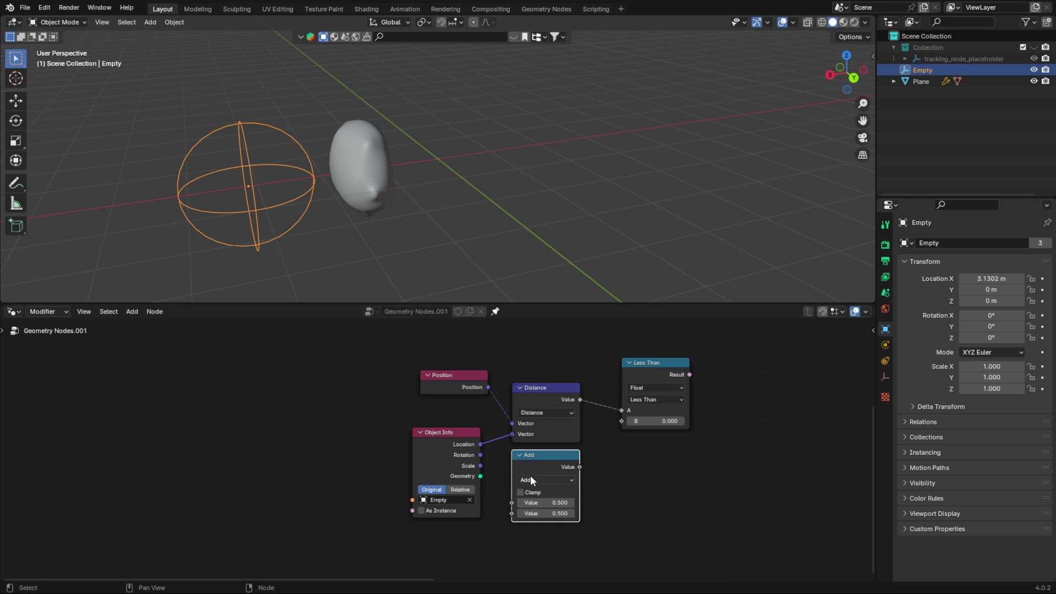
click(532, 479)
click(528, 369)
drag(480, 467, 496, 477)
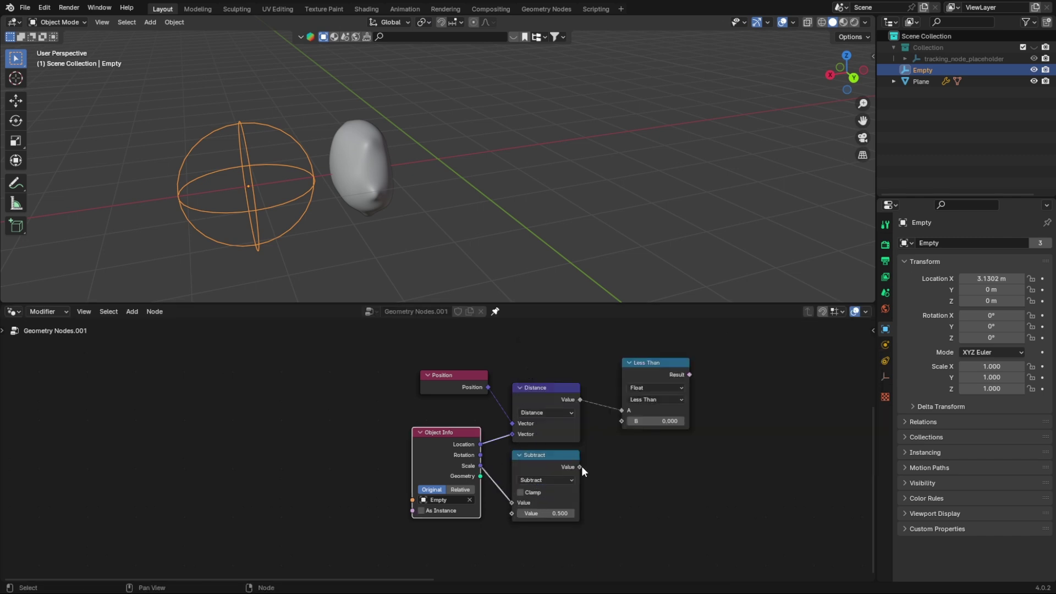
- Connect the Subtract result to the B input of the Less Than node and move that node down beside its inputs
drag(582, 467, 623, 420)
drag(655, 378, 655, 407)
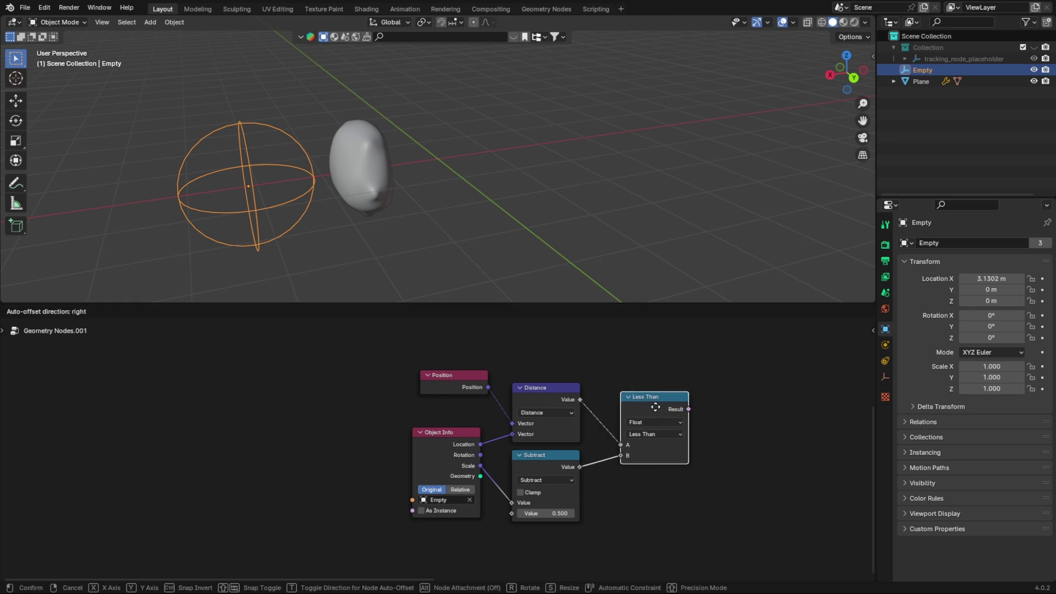
click(656, 407)
- Move the upper Delete Geometry and Collection Info nodes along the chain, placing Collection Info above the Less Than node
middle_drag(736, 390, 567, 469)
scroll(578, 453, down, 2)
drag(452, 361, 592, 407)
click(325, 345)
drag(324, 344, 457, 395)
scroll(556, 468, up, 2)
middle_drag(620, 473, 554, 444)
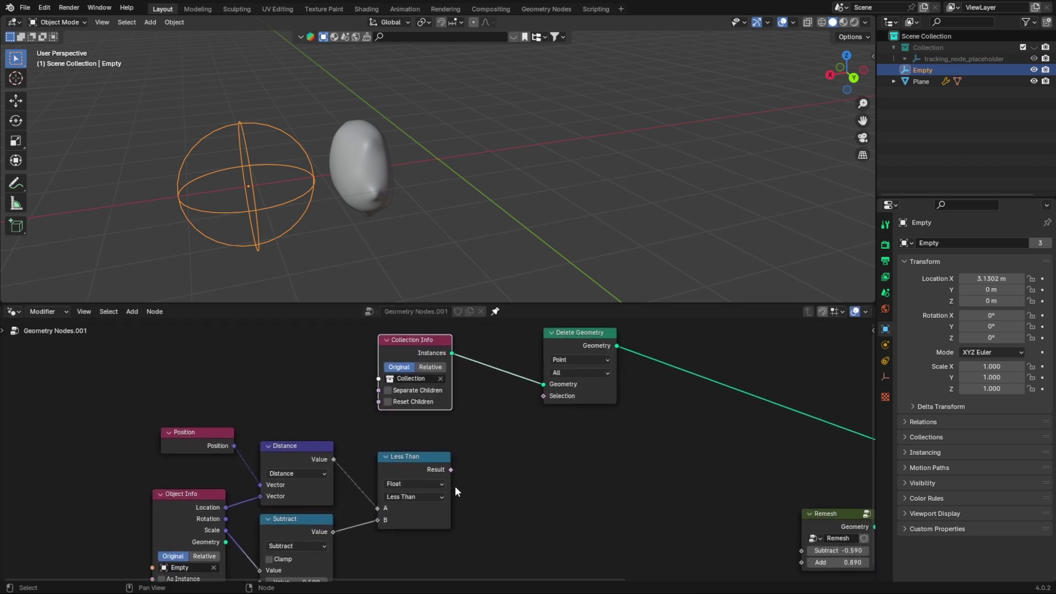
- Connect the Less Than result to the Selection input of the Delete Geometry node and save the file
drag(451, 469, 539, 402)
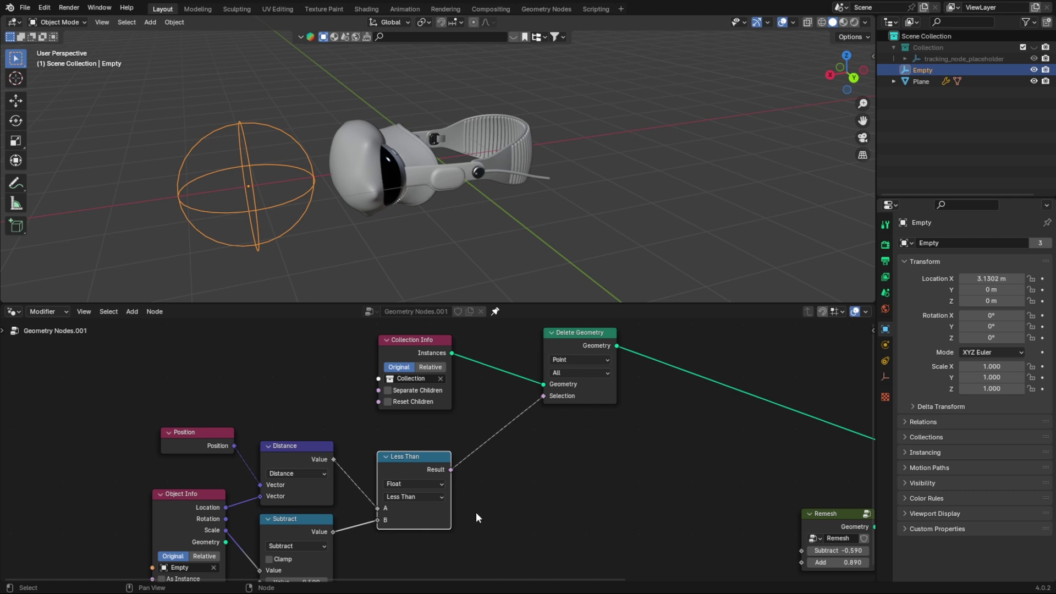
middle_drag(476, 517, 625, 399)
key(ctrl+s)
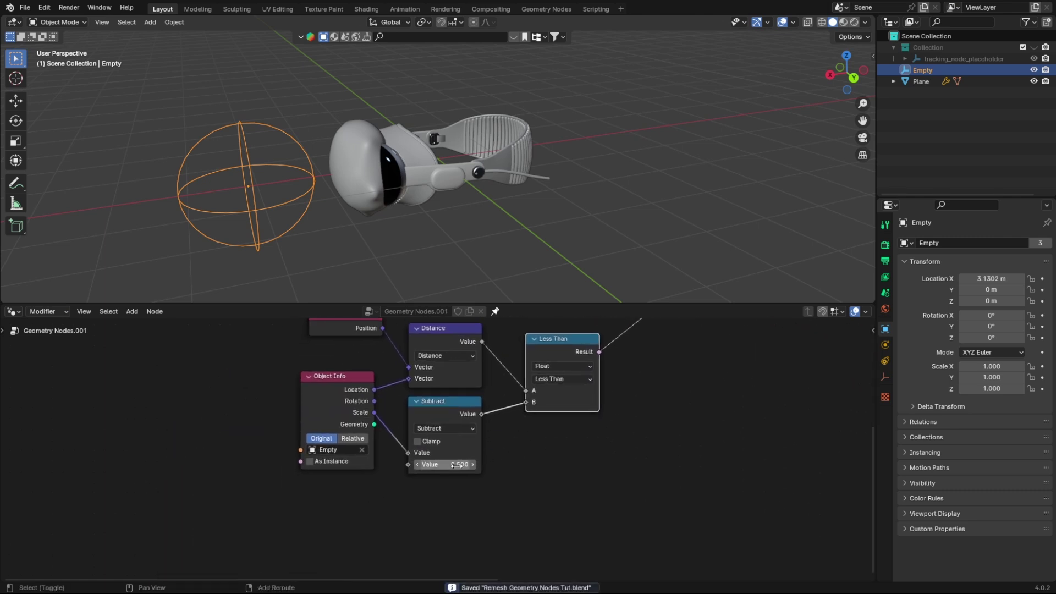
- Set the Subtract node's second value to -0.210 and switch the Object Info node to Relative
drag(456, 465, 442, 465)
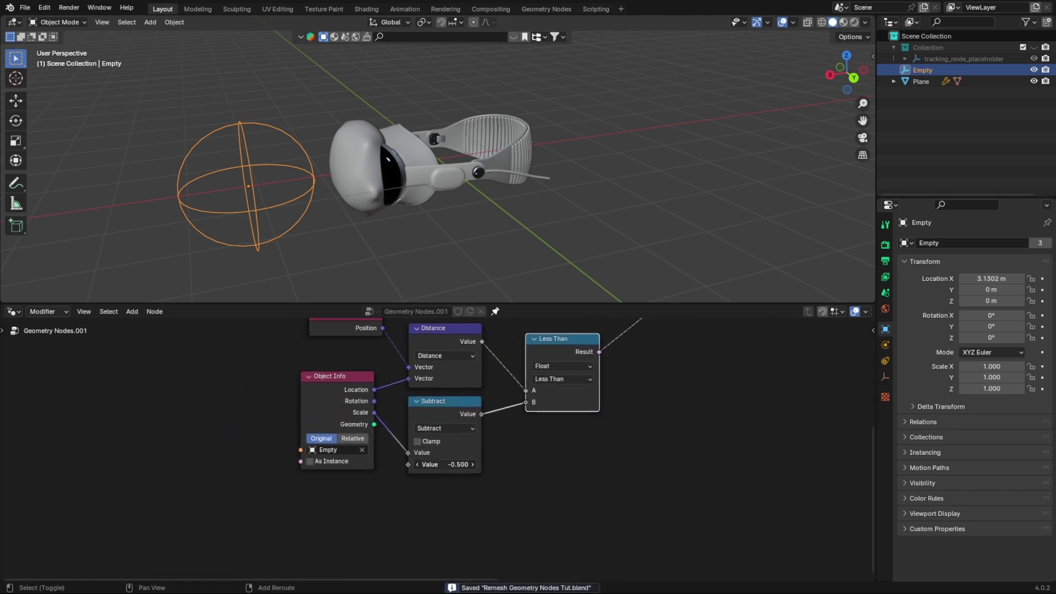
drag(456, 465, 464, 464)
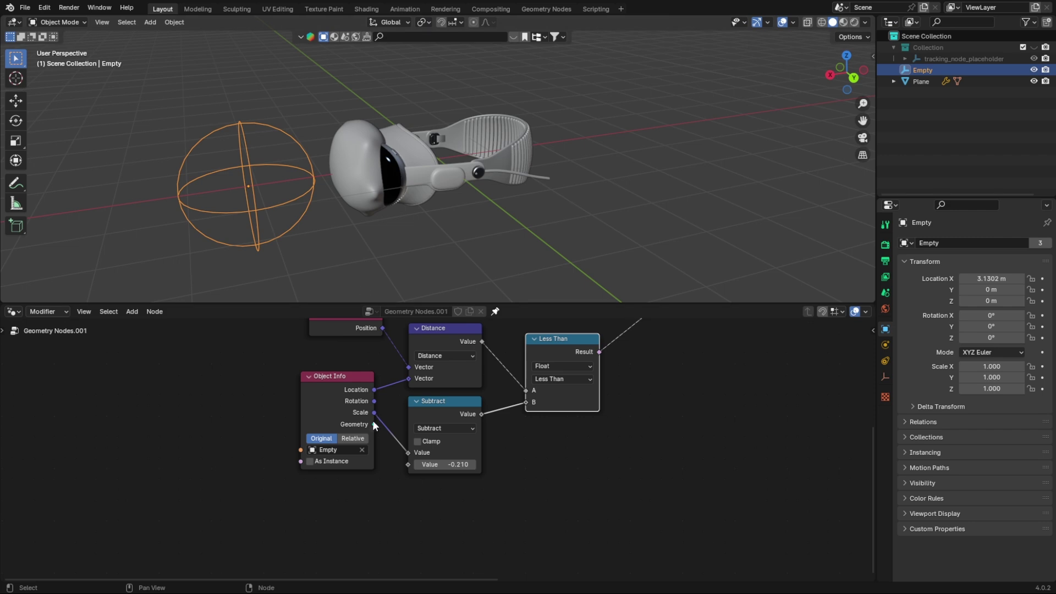
click(363, 437)
key(g)
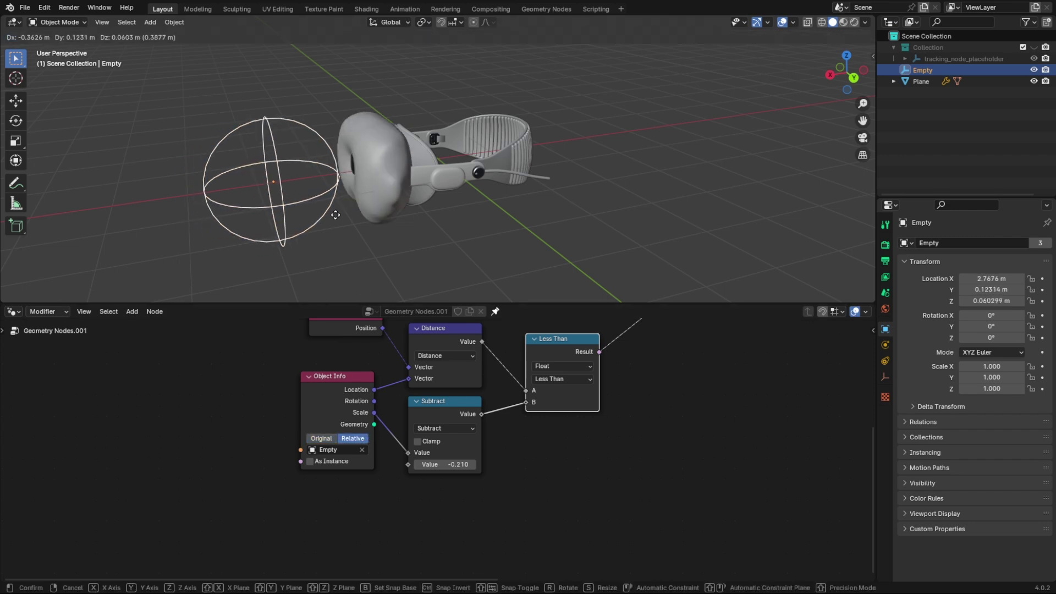
right_click(365, 223)
drag(323, 406, 316, 415)
- Change the Less Than comparison to Greater Than and set the Subtract node's second value to -1.110
middle_drag(498, 406, 434, 453)
click(484, 427)
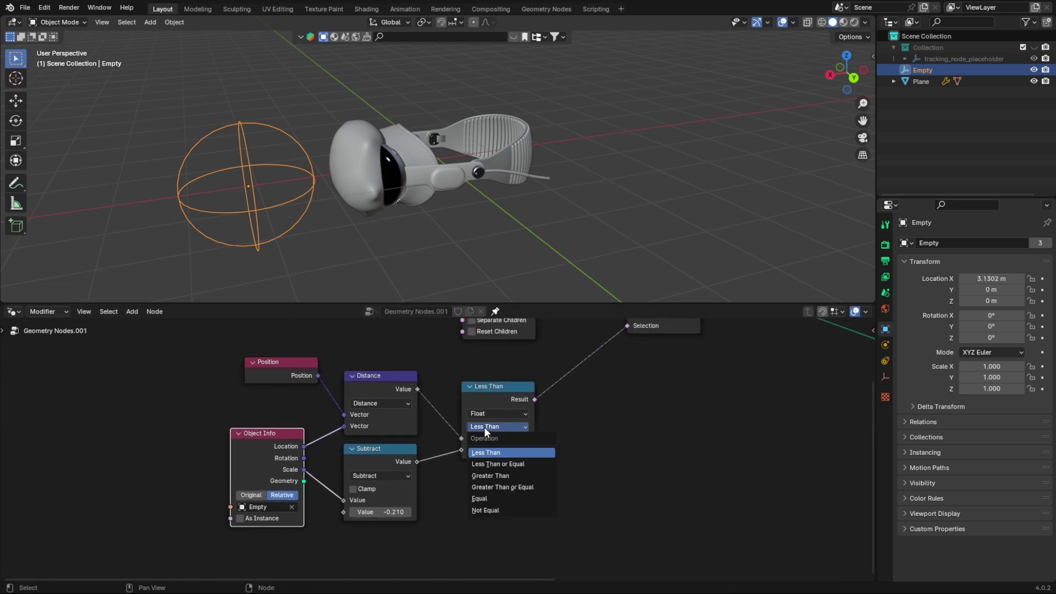
click(500, 476)
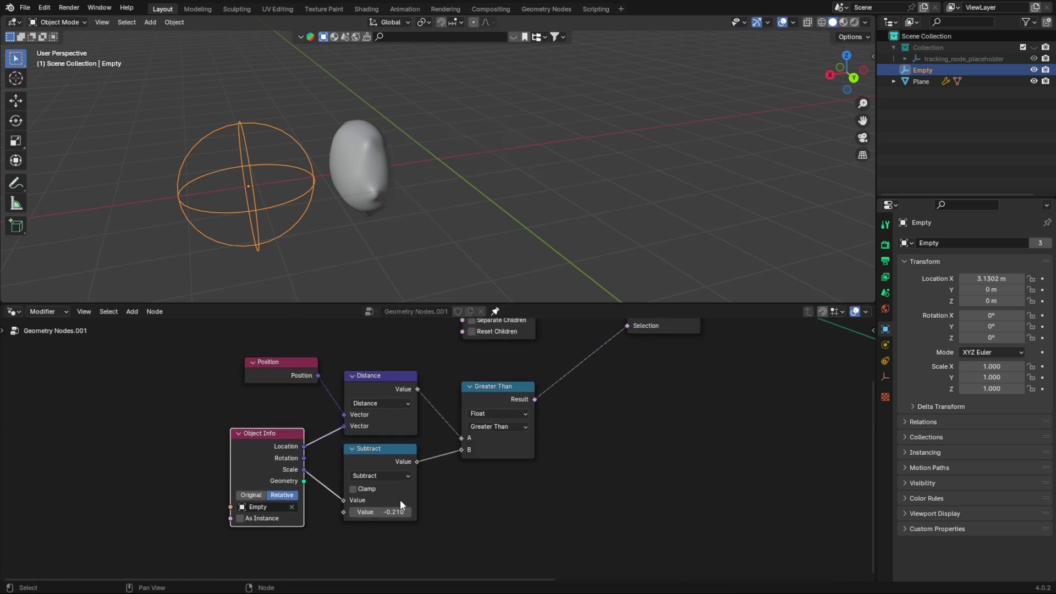
drag(380, 512, 396, 512)
drag(396, 512, 363, 512)
- Set the Remesh group's Add value to 1.500 and its Subtract value to -1.280
scroll(532, 550, down, 1)
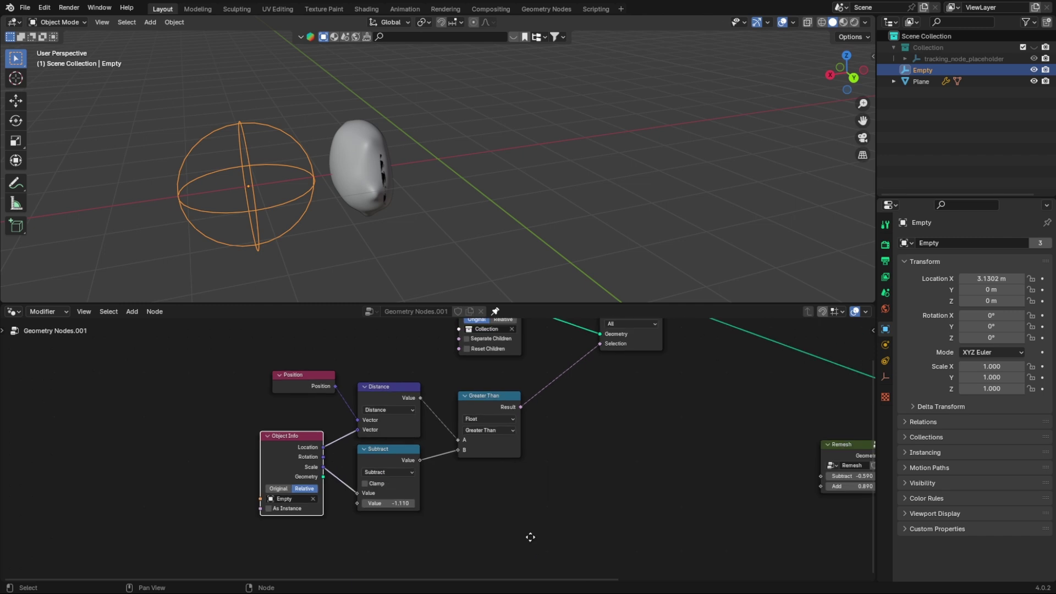
middle_drag(531, 538, 313, 495)
middle_drag(521, 456, 363, 493)
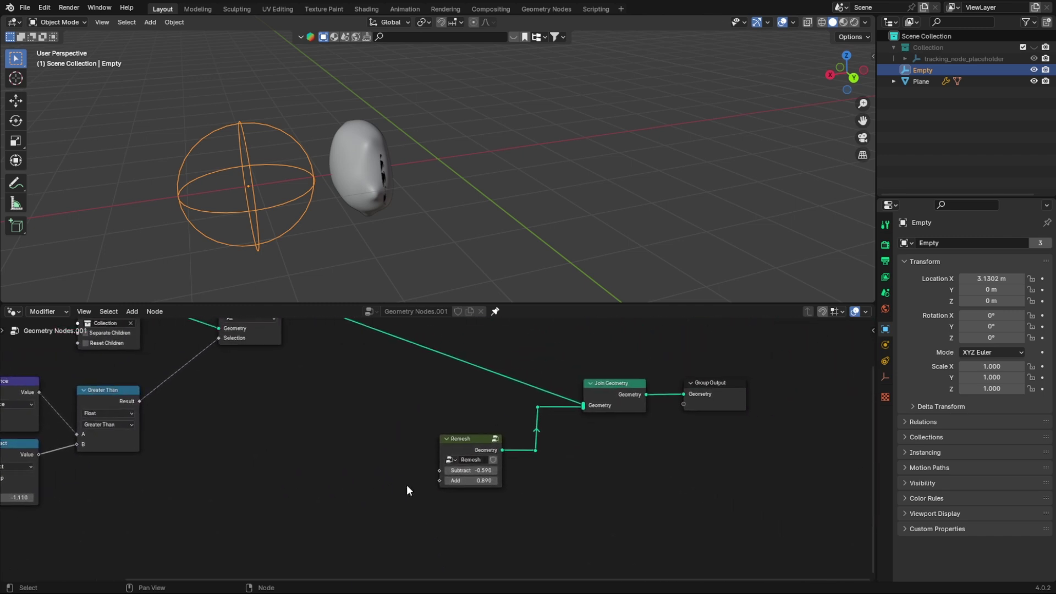
scroll(410, 489, up, 5)
shift+drag(500, 486, 545, 495)
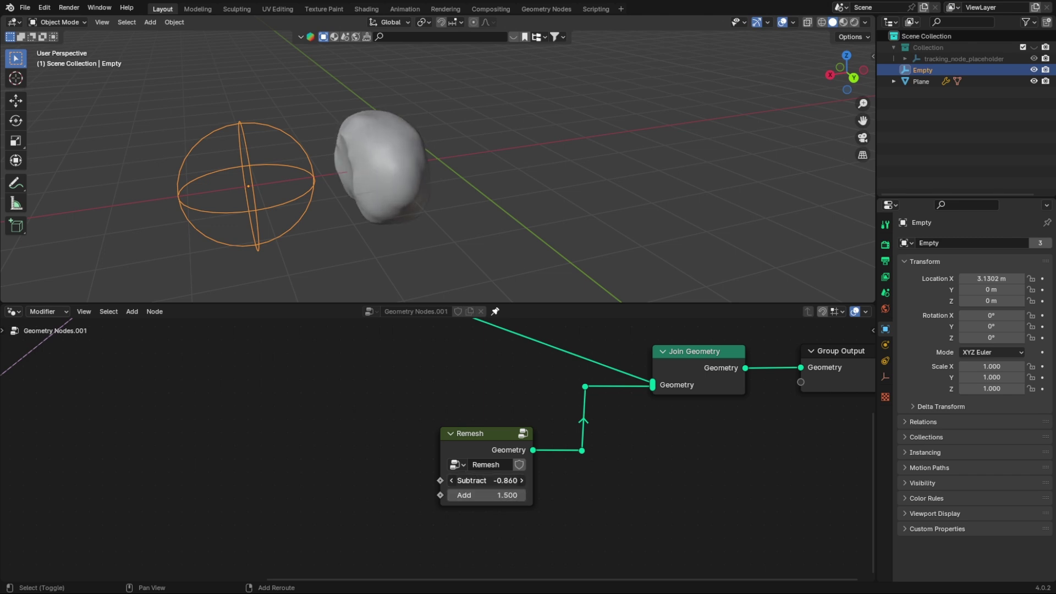
drag(487, 480, 457, 481)
- Scale the sphere empty up uniformly to about 1.474 and save the file
scroll(448, 461, down, 5)
middle_drag(368, 450, 551, 514)
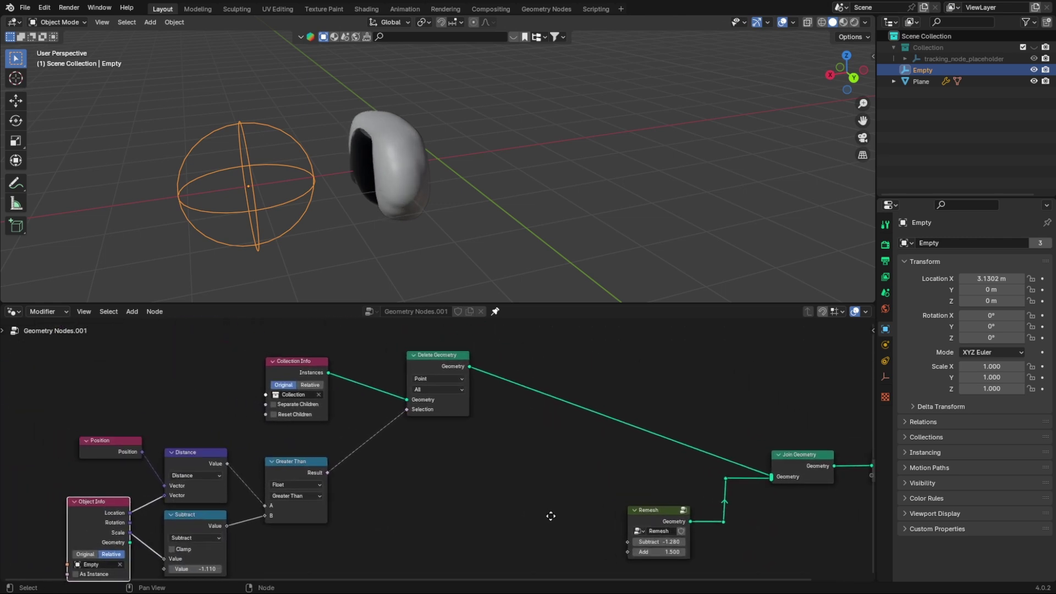
middle_drag(429, 495, 523, 437)
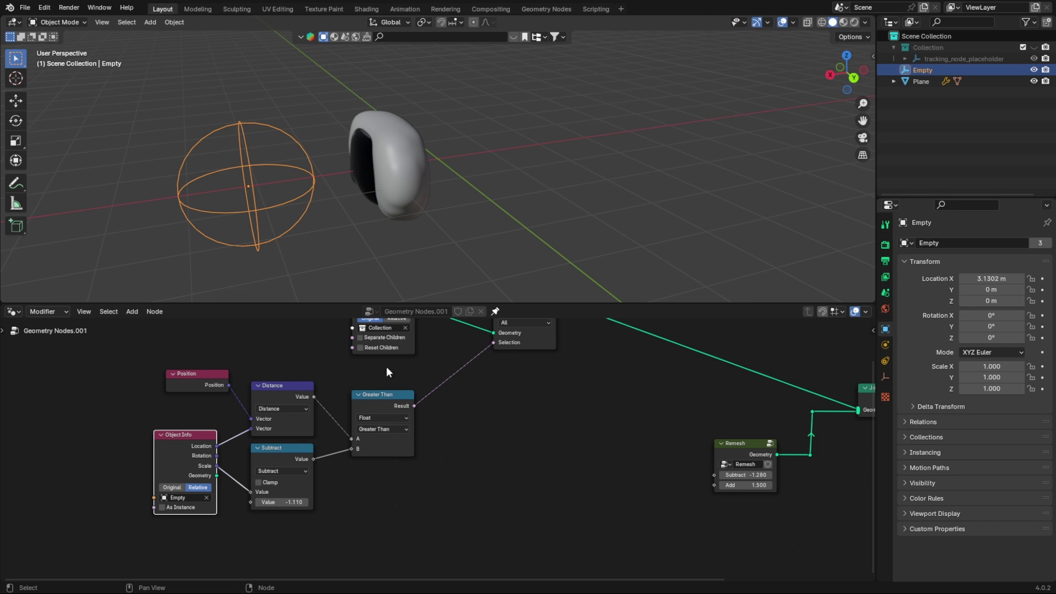
key(s)
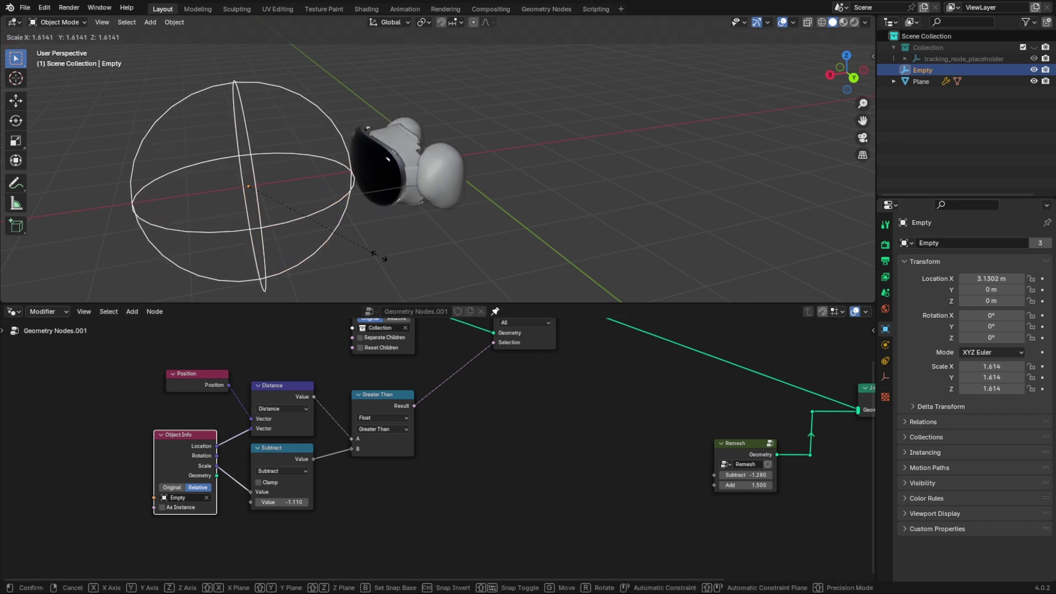
click(368, 251)
scroll(542, 440, down, 2)
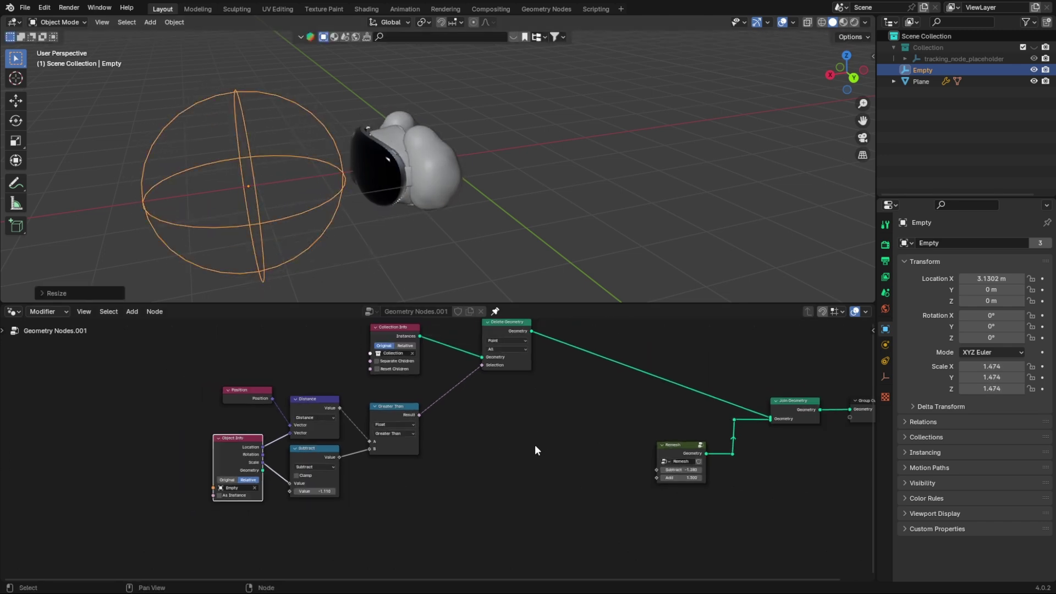
key(ctrl+s)
- Group the masking nodes from Object Info to Delete Geometry and expose the Subtract node's second value through Group Input
middle_drag(420, 487, 429, 500)
drag(215, 357, 605, 469)
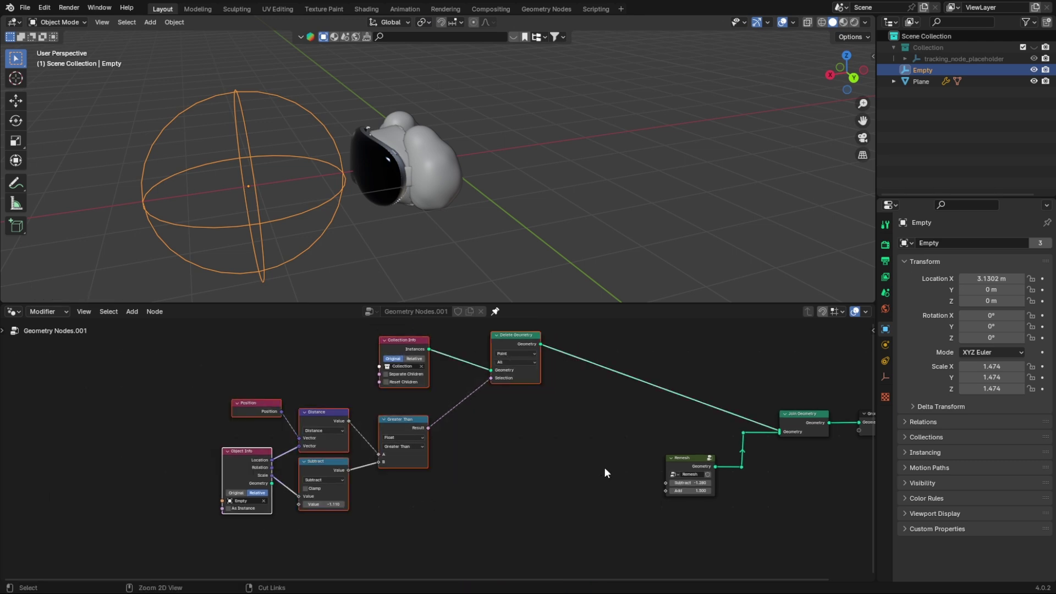
key(ctrl+g)
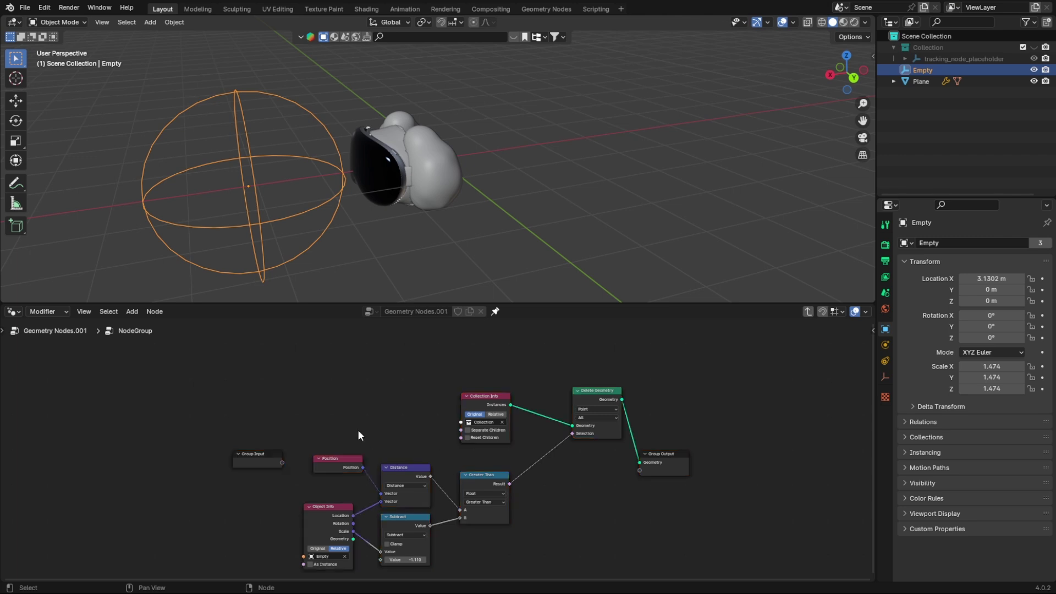
middle_drag(372, 517, 471, 468)
drag(368, 408, 364, 433)
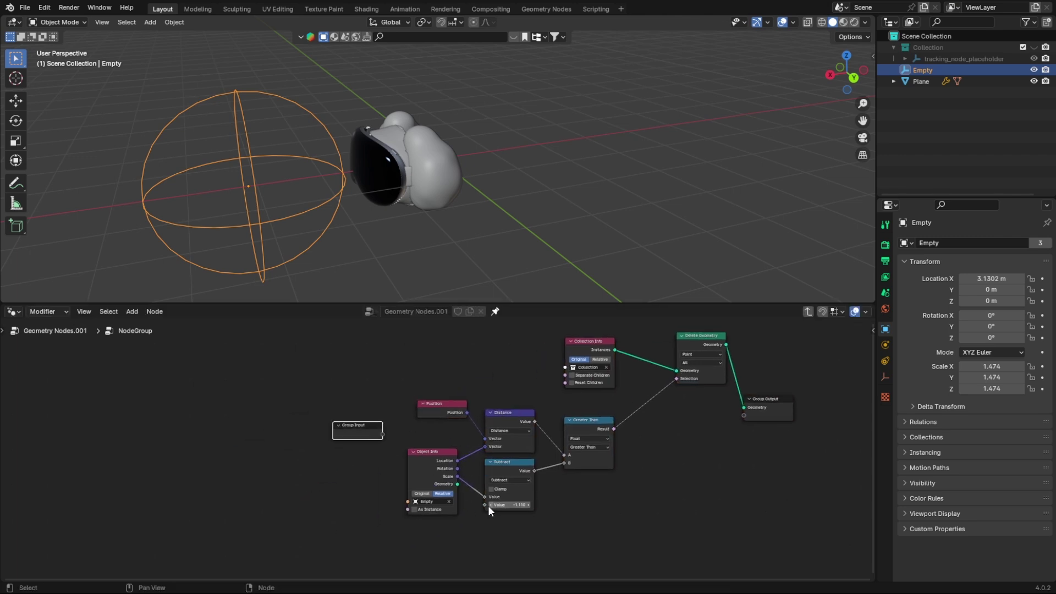
drag(488, 506, 382, 434)
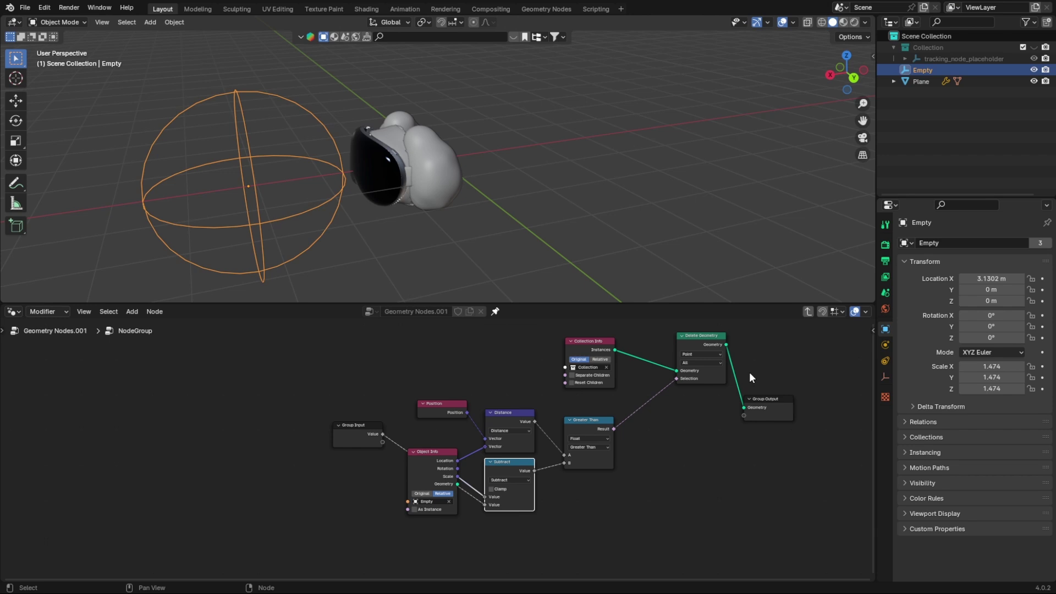
- Rename the new group's Value input as Subtract and return to the parent node tree
key(n)
double_click(794, 360)
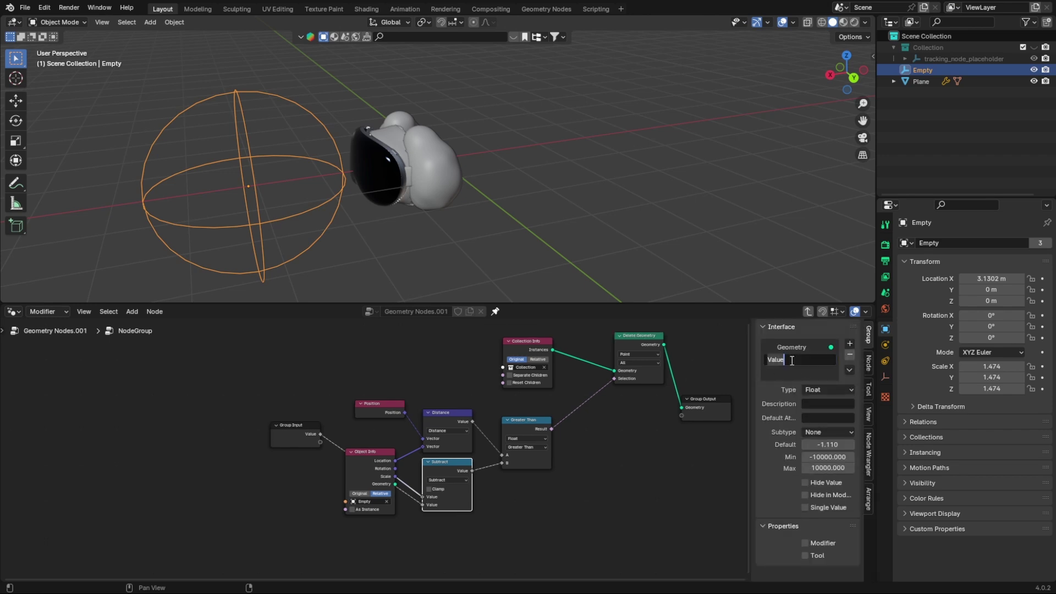
text(Subtract)
key(Return)
click(807, 311)
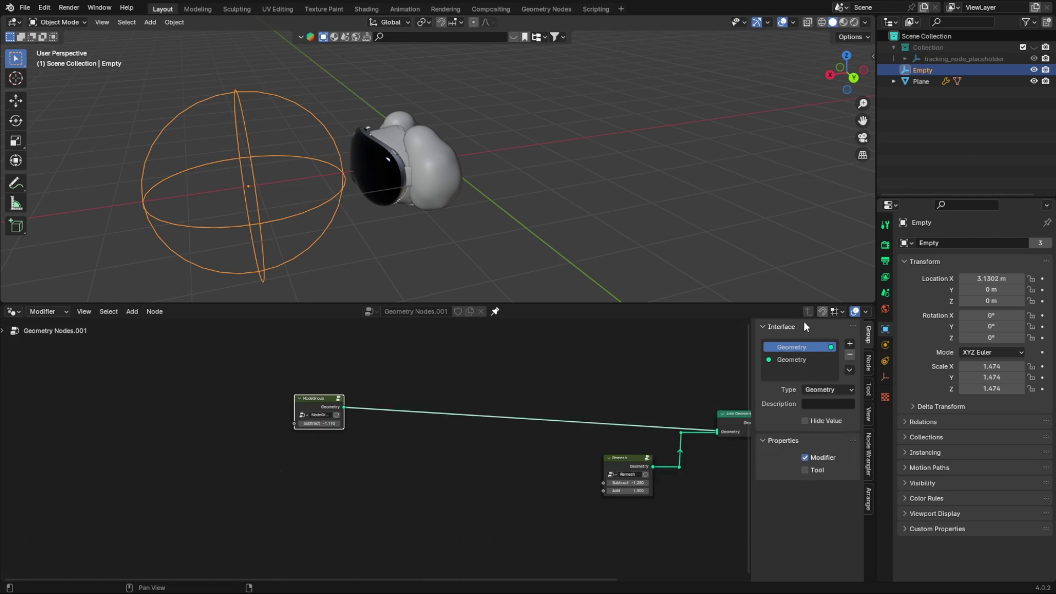
- Move the new node group above the Remesh node and rename it AppleVision
drag(325, 406, 633, 401)
scroll(471, 483, up, 2)
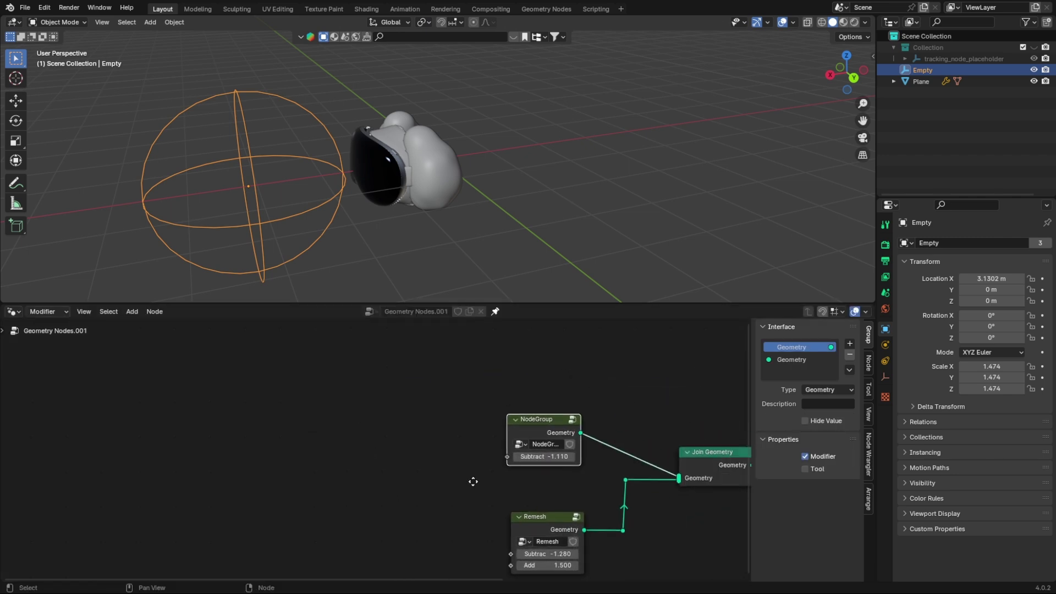
text(A)
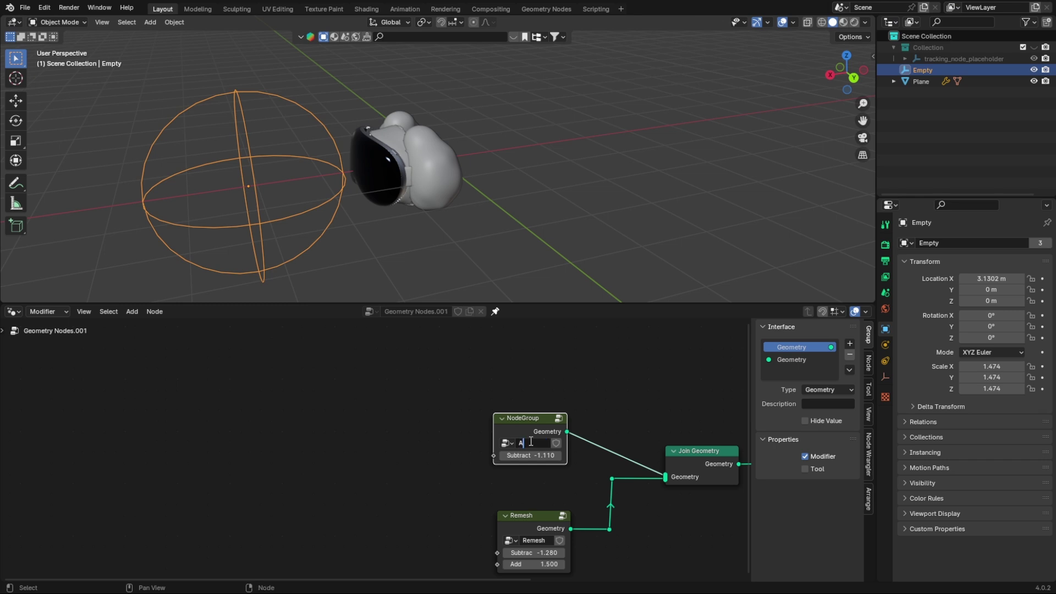
text(ppleVision)
- Add two reroutes to the link from AppleVision to Join Geometry and align them with the Remesh link's reroutes
shift+right_drag(602, 434, 563, 496)
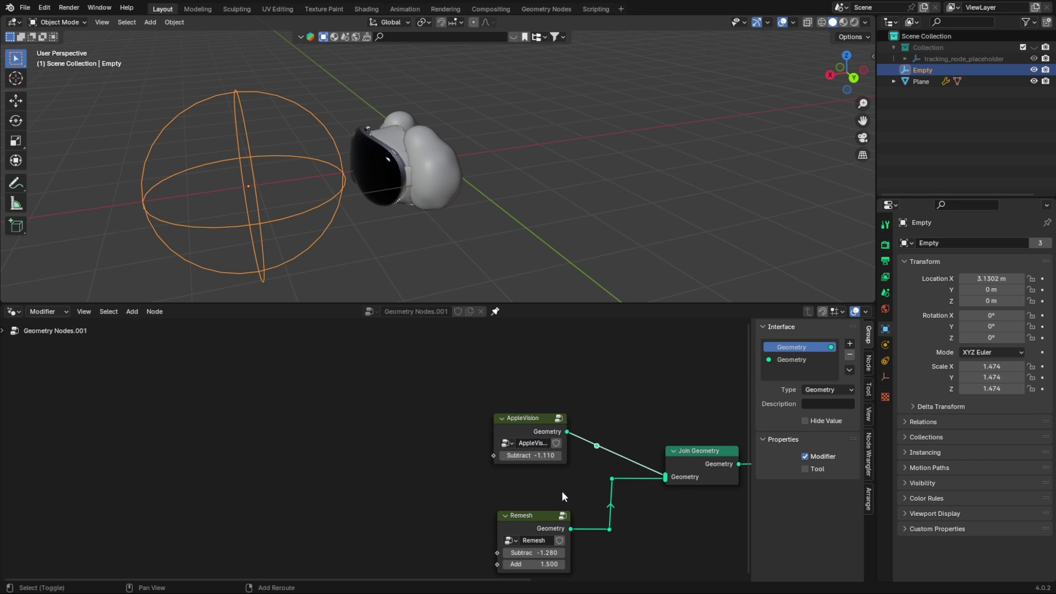
shift+right_drag(622, 470, 635, 467)
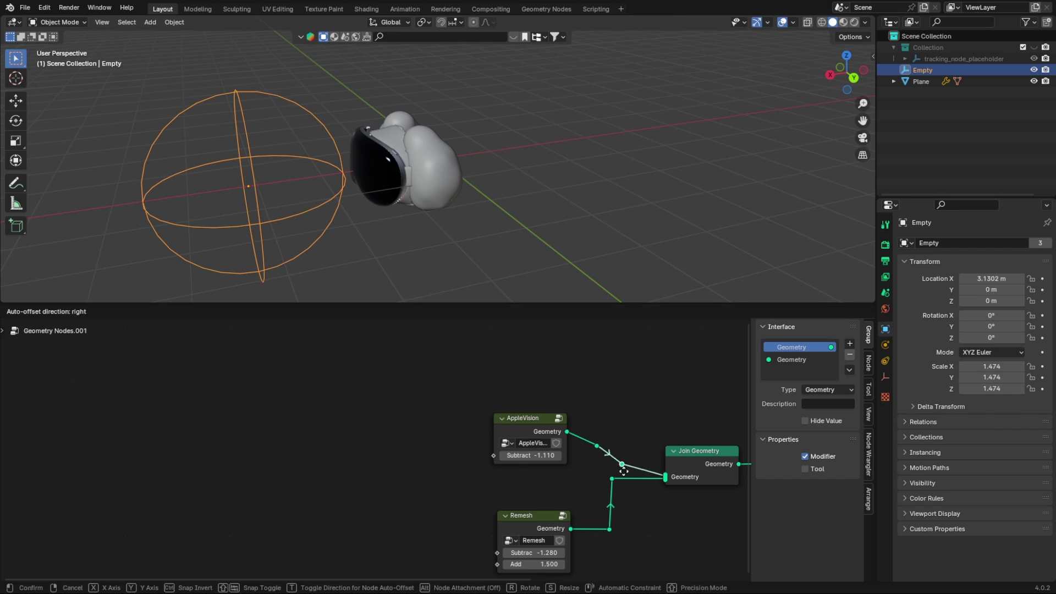
mouse_move(615, 476)
mouse_down()
mouse_move(603, 441)
mouse_move(612, 434)
mouse_move(564, 425)
mouse_move(612, 478)
mouse_up()
click(609, 529)
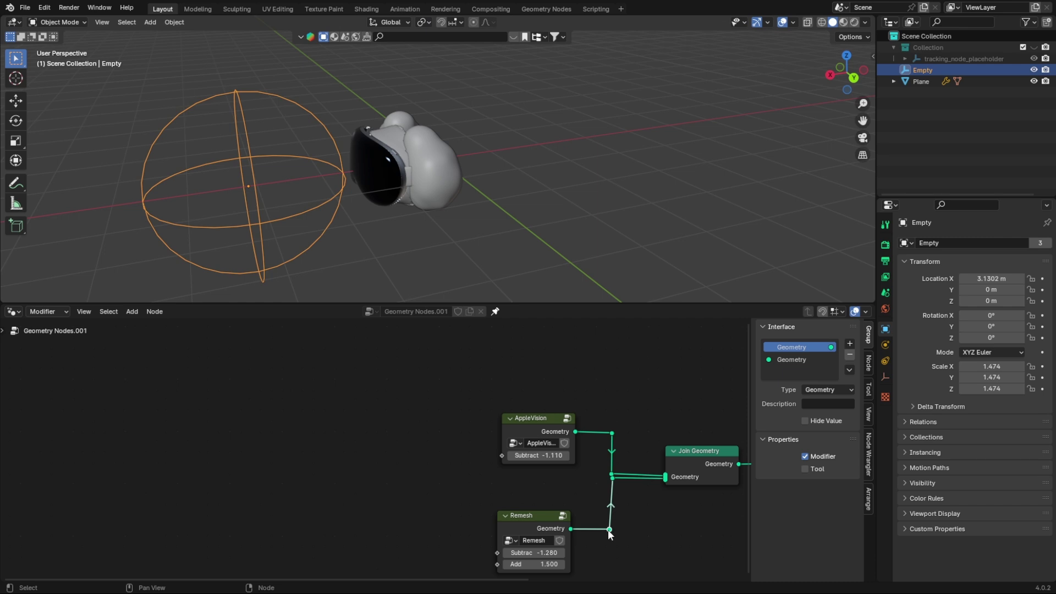
drag(608, 529, 611, 530)
drag(543, 428, 536, 428)
- Open the Remesh group and reposition its Collection Info and Group Input nodes to make room before Delete Geometry
scroll(589, 497, up, 2)
middle_drag(589, 498, 523, 429)
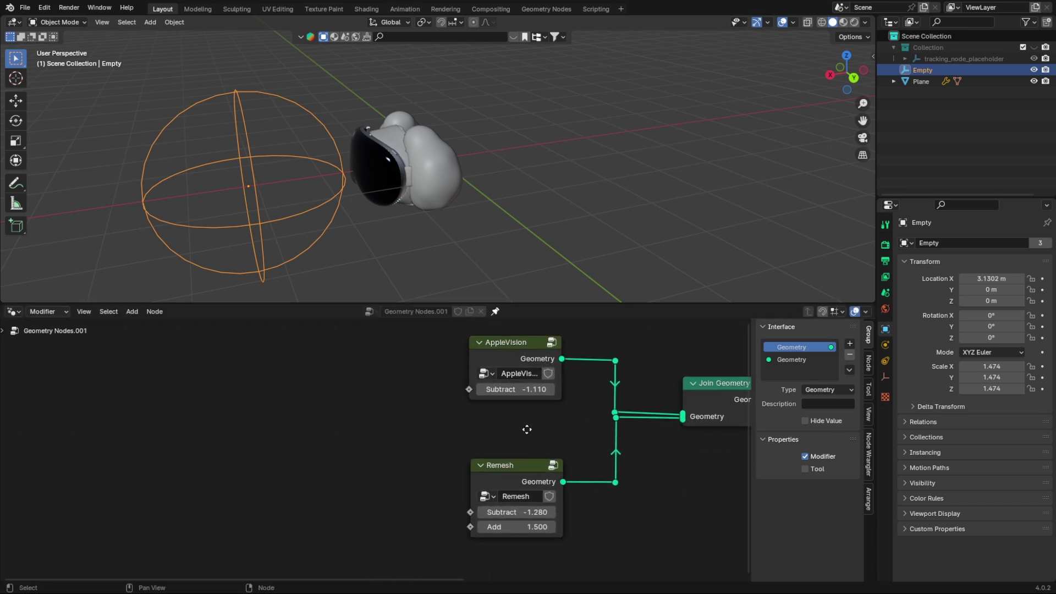
click(550, 466)
scroll(537, 465, down, 3)
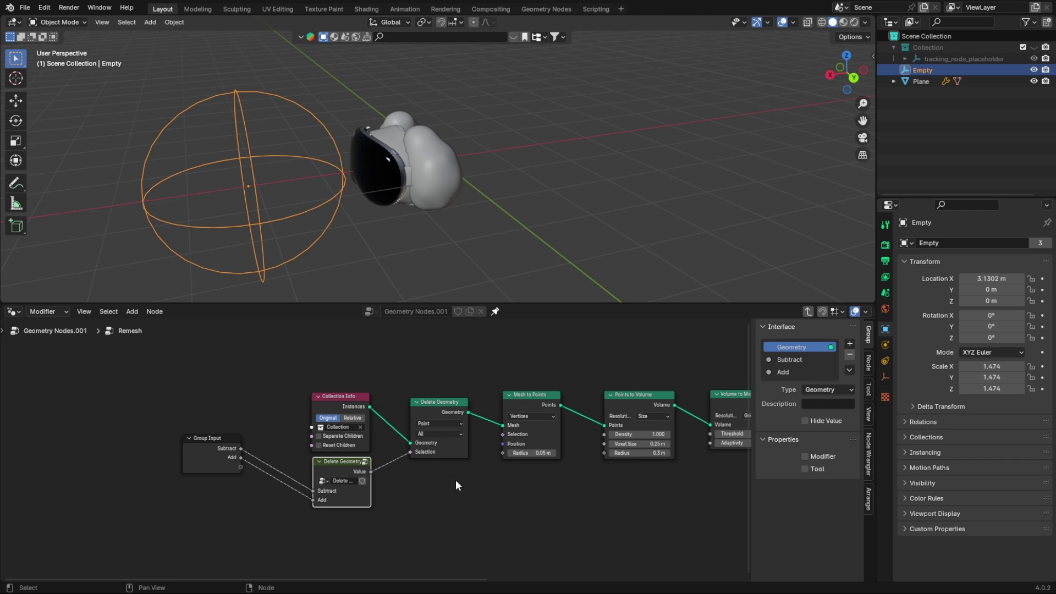
drag(344, 408, 231, 380)
drag(199, 458, 253, 496)
middle_drag(297, 457, 421, 465)
- Insert a Subdivide Mesh node between Collection Info and Delete Geometry and set its Level to 3
key(shift+a)
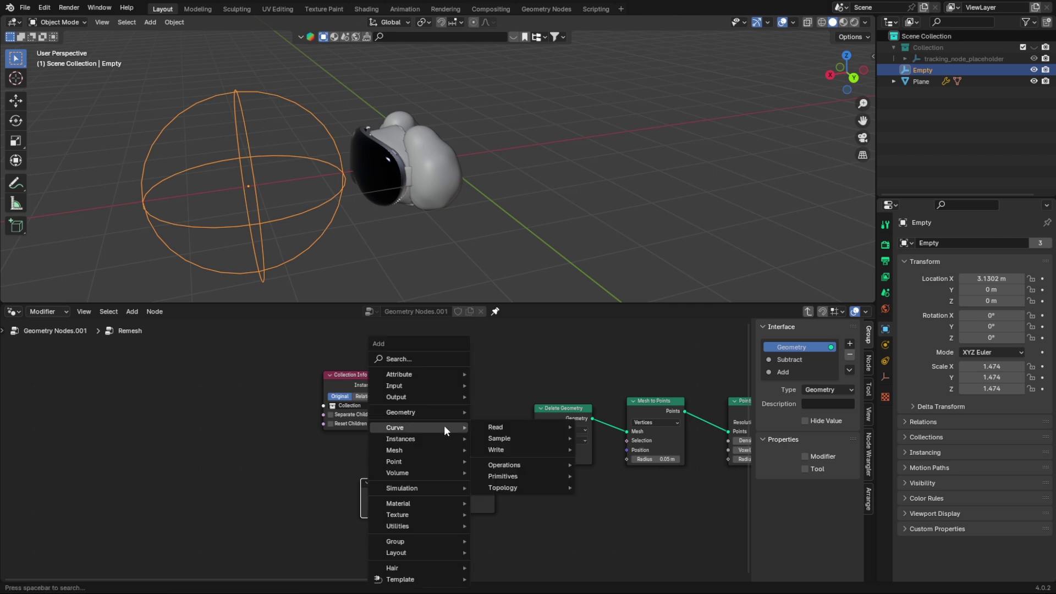
click(420, 360)
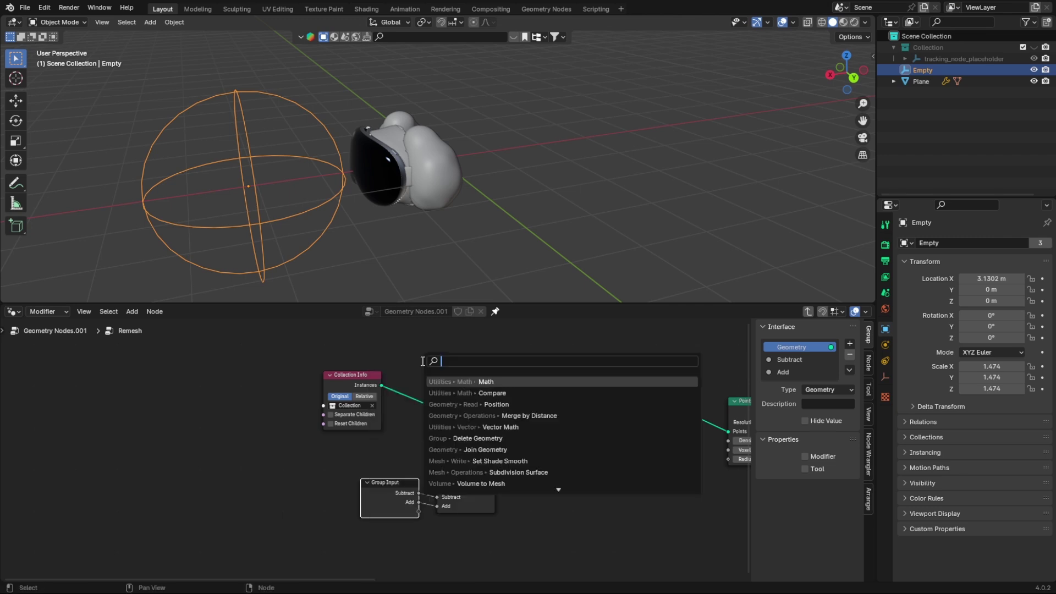
text(subdivide)
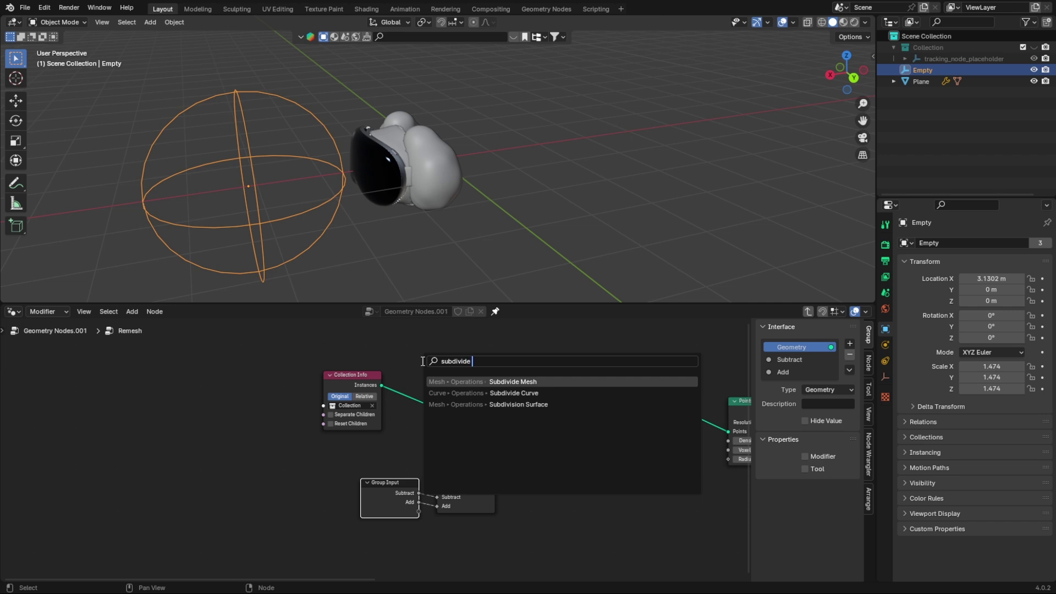
key(Return)
click(427, 380)
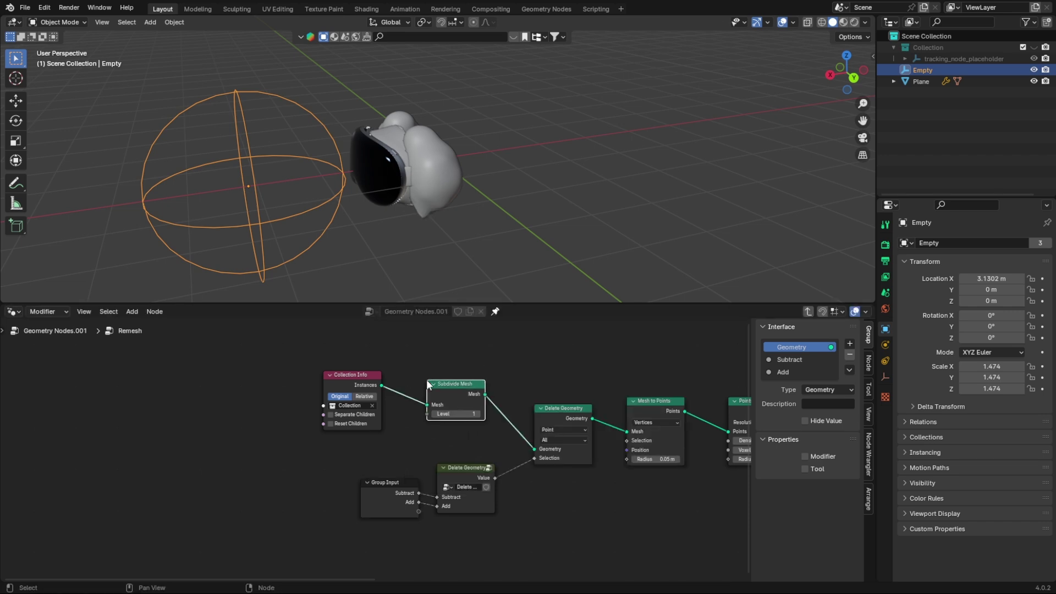
click(476, 414)
click(477, 413)
- Scale the sphere empty up uniformly to about 1.840
key(s)
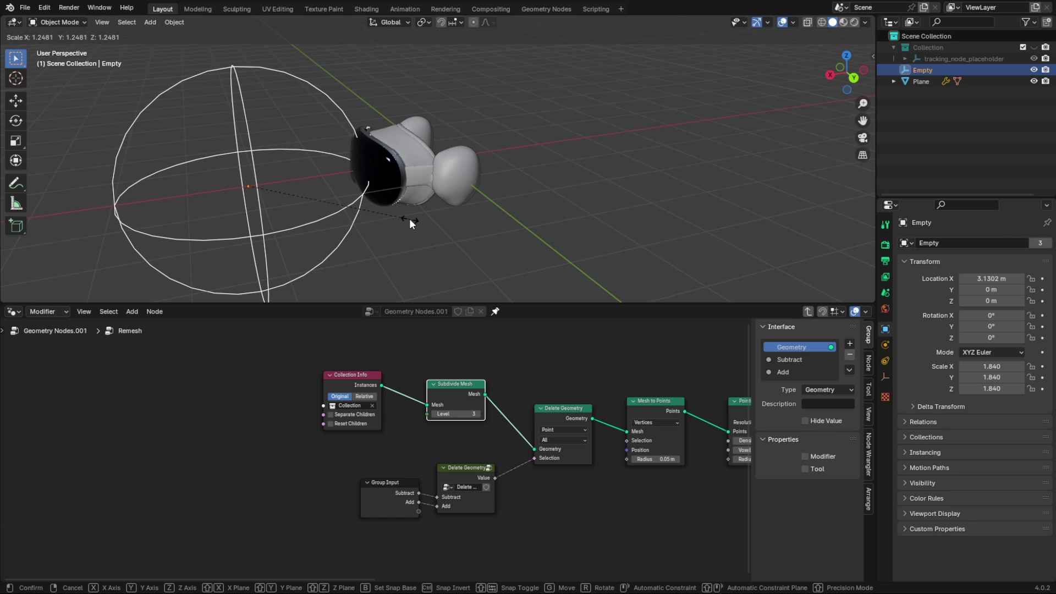
click(409, 219)
- Reduce the Points to Volume Radius to 0.18 m and the Subdivide Mesh Level to 1
middle_drag(576, 461, 400, 421)
scroll(599, 489, up, 3)
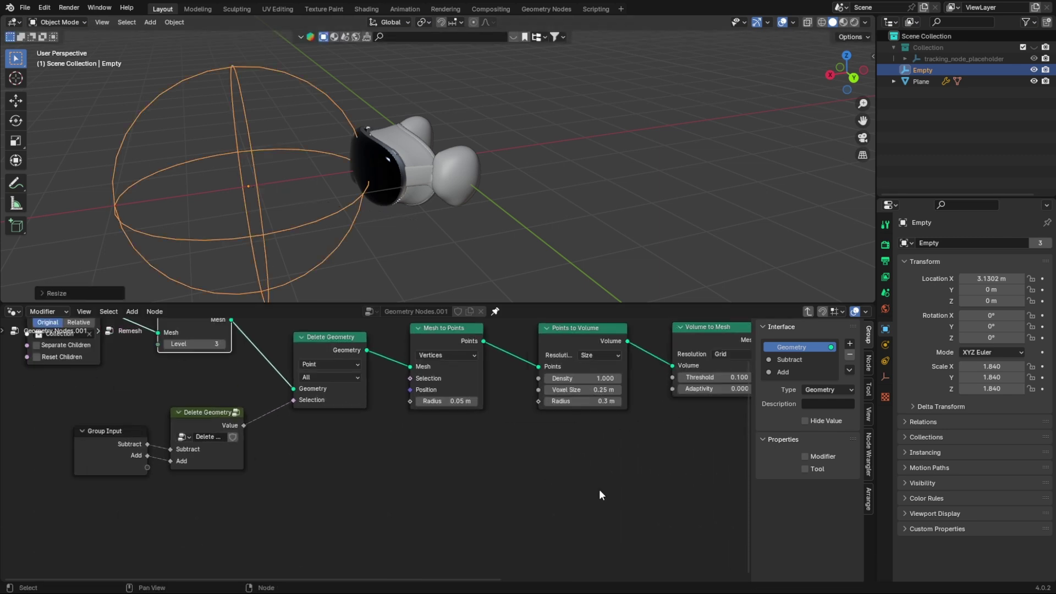
scroll(599, 490, up, 3)
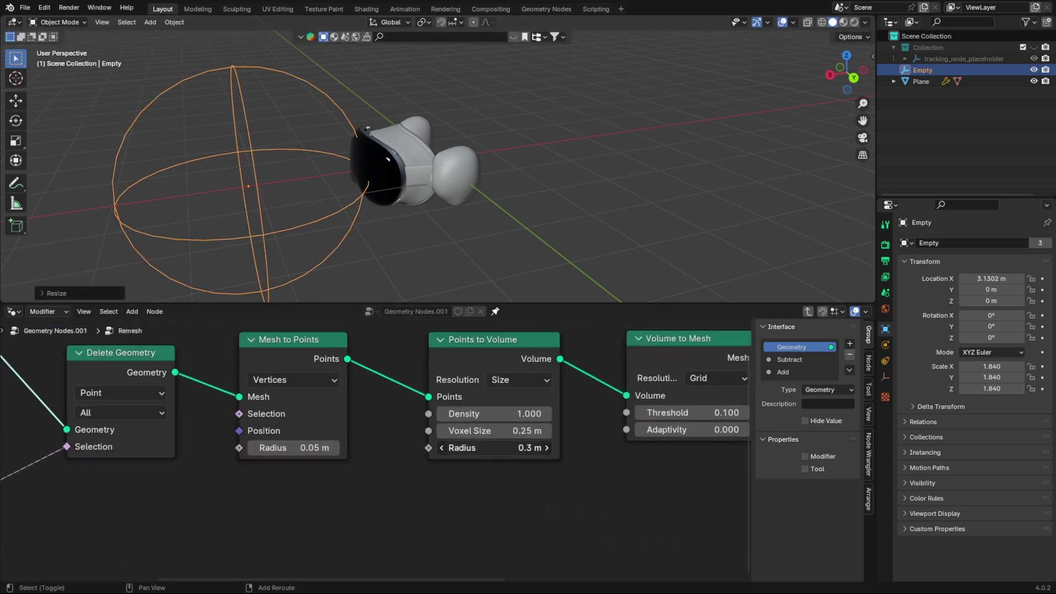
drag(494, 447, 486, 448)
middle_drag(302, 449, 297, 495)
click(127, 387)
middle_drag(500, 473, 860, 484)
click(224, 401)
middle_drag(623, 478, 272, 479)
shift+drag(506, 487, 479, 491)
middle_drag(306, 465, 524, 422)
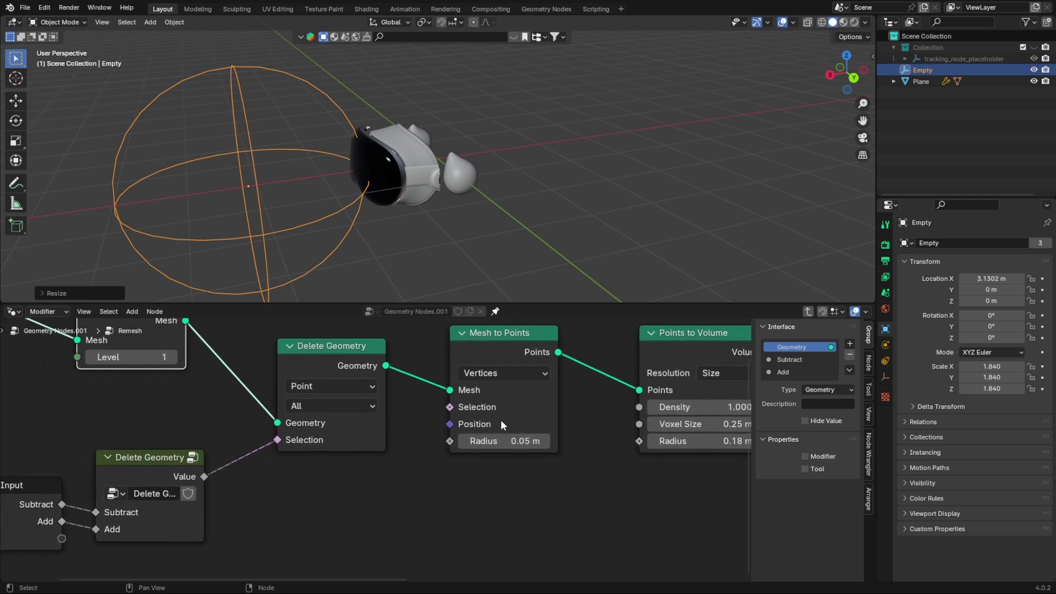
- Inspect the interface of the nested Delete Geometry group and return to the Remesh group
mouse_move(249, 451)
middle_down()
mouse_move(506, 438)
mouse_move(568, 447)
middle_up()
click(517, 449)
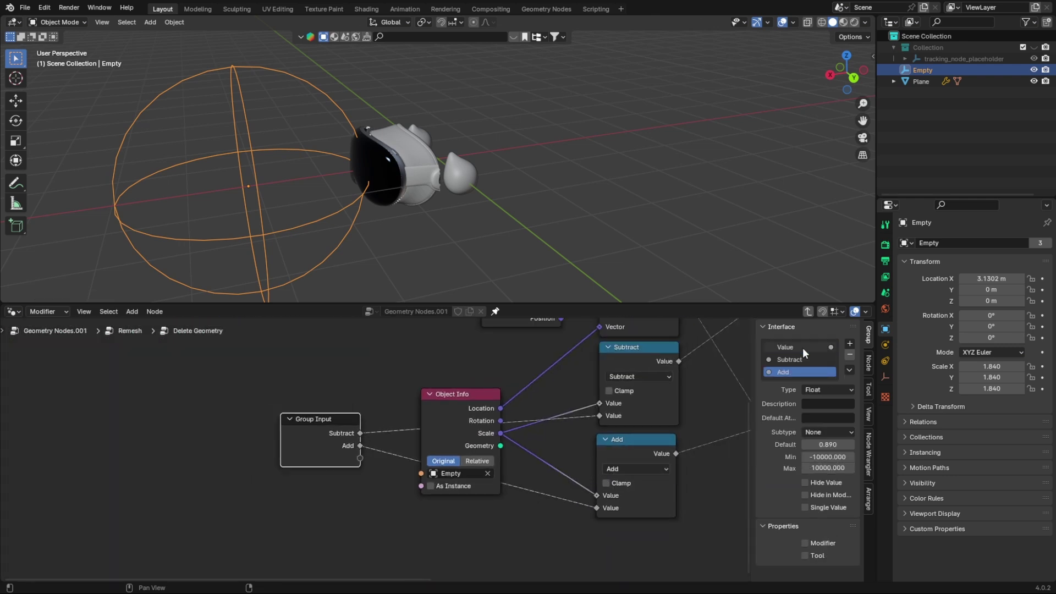
key(n)
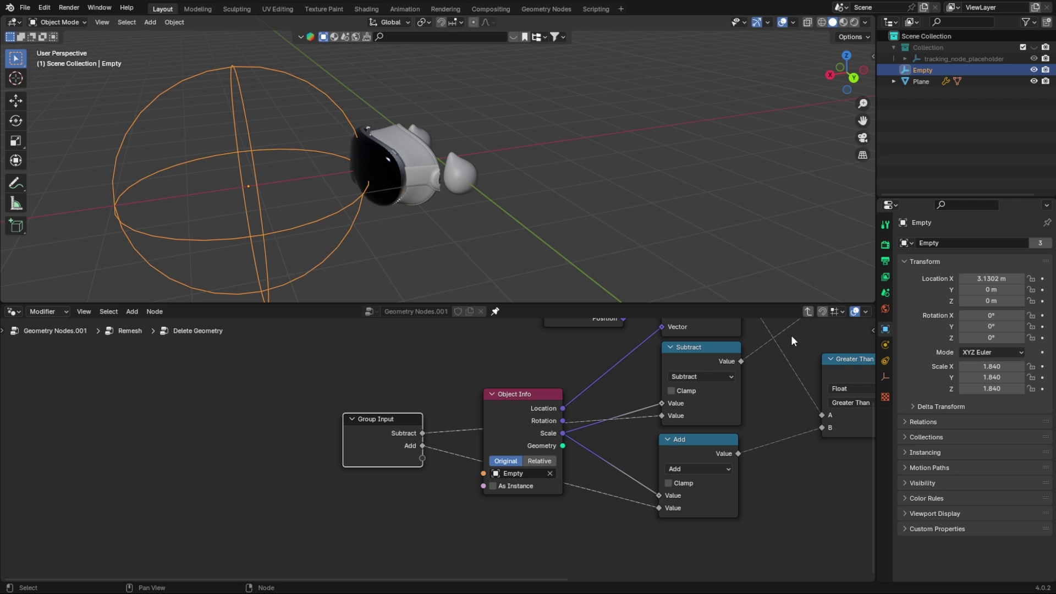
click(812, 311)
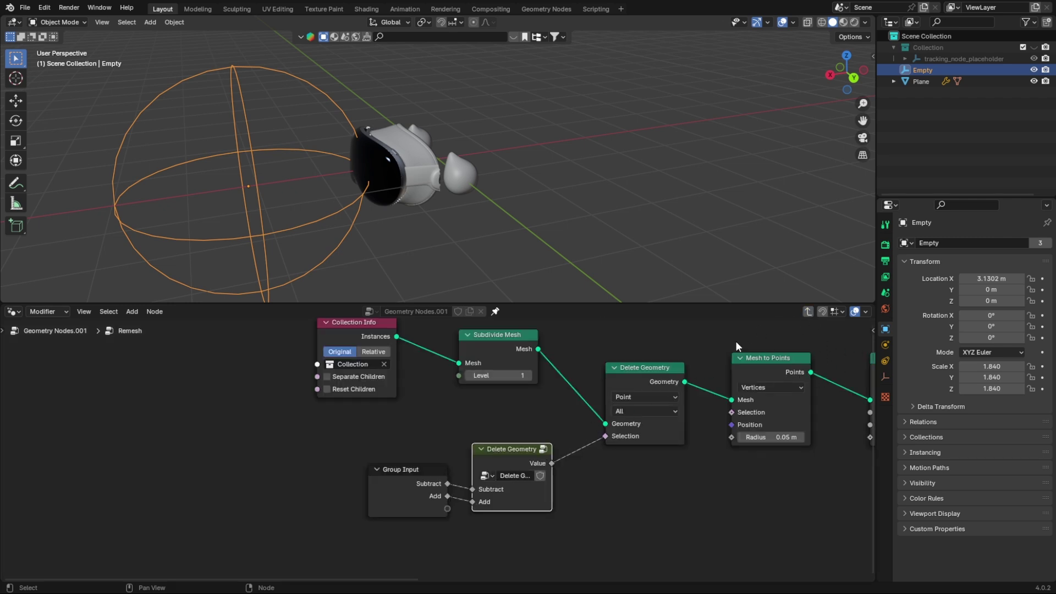
- Select the headset's Plane object and check the Output Attributes of its Geometry Nodes modifier
click(464, 177)
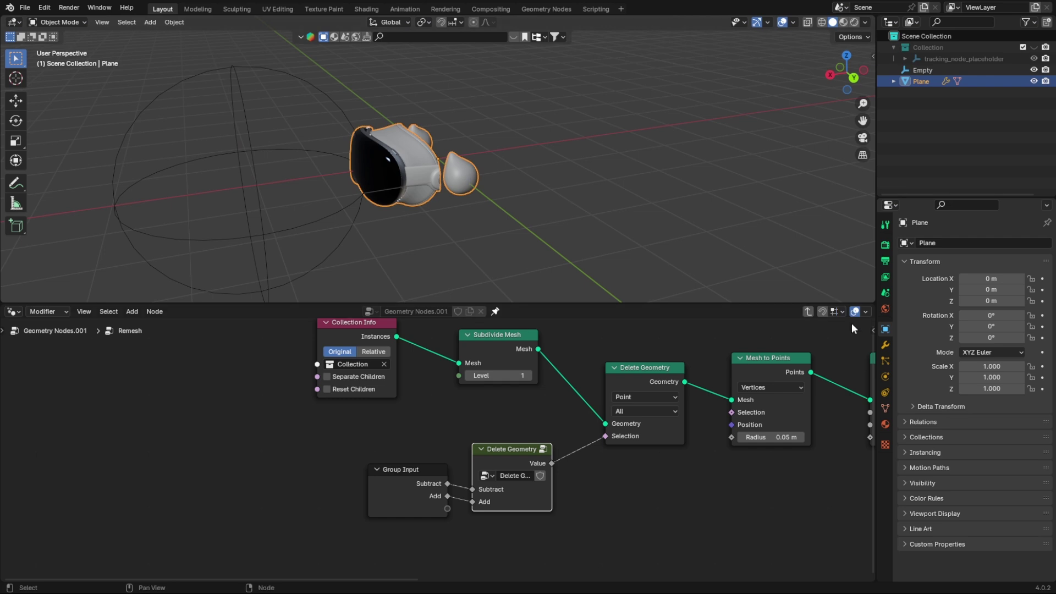
click(886, 345)
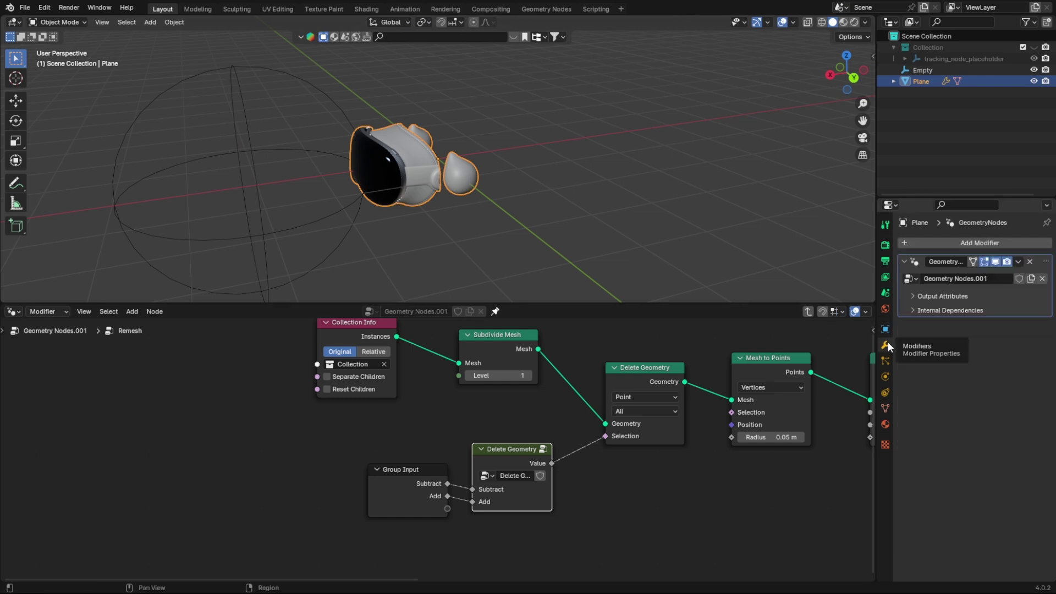
click(921, 296)
click(920, 295)
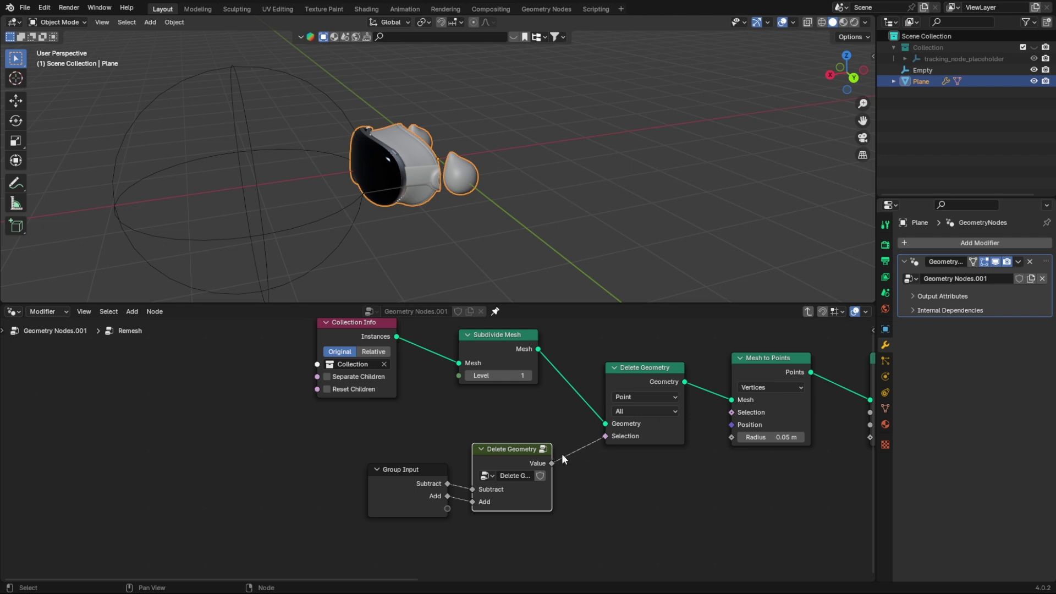
- Duplicate the Remesh group's Group Input node and place the copy below Set Shade Smooth
scroll(567, 454, down, 1)
click(395, 481)
scroll(407, 484, down, 3)
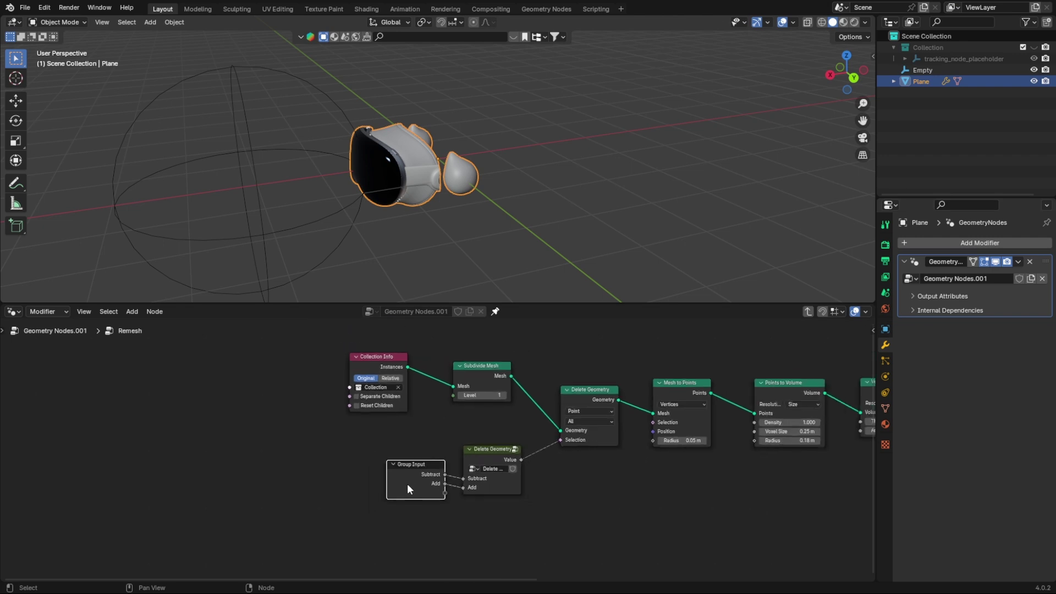
middle_drag(546, 483, 259, 497)
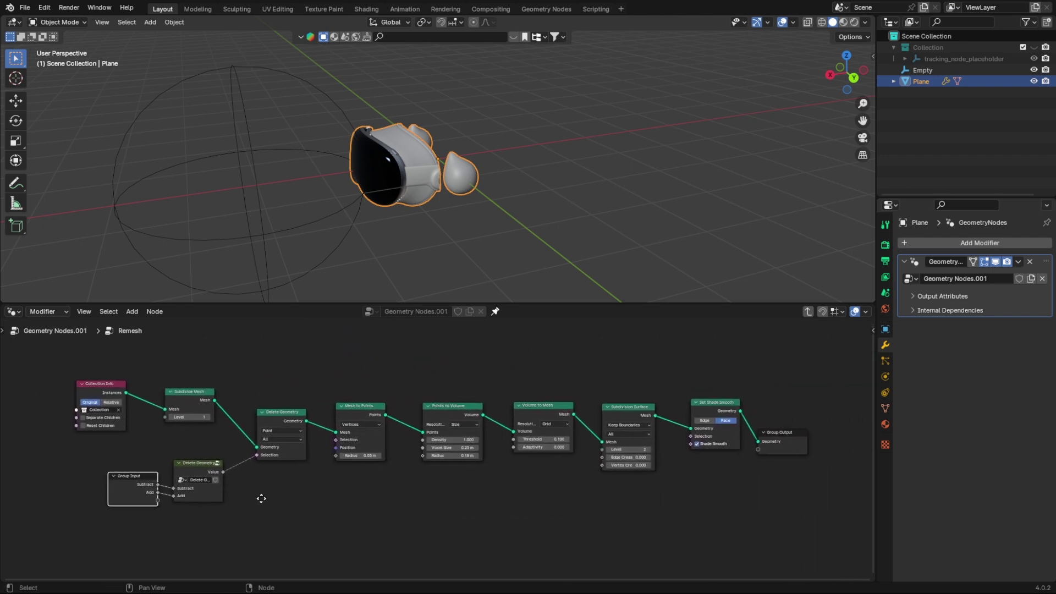
key(shift+d)
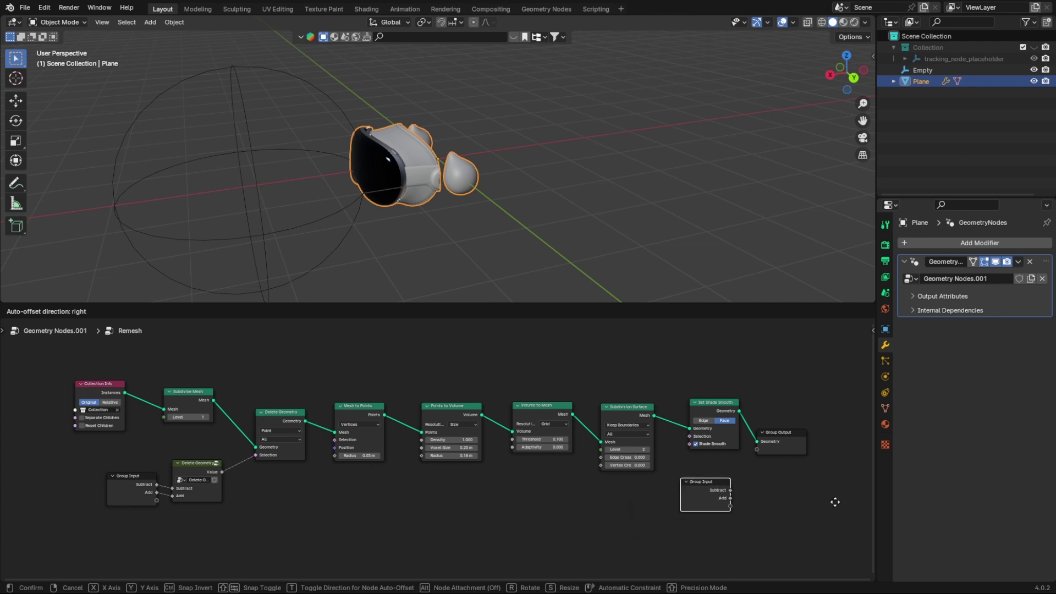
click(837, 489)
- Move the Group Output away from Set Shade Smooth and link the copied Group Input's Subtract and Add to it as new outputs
middle_drag(755, 491, 589, 495)
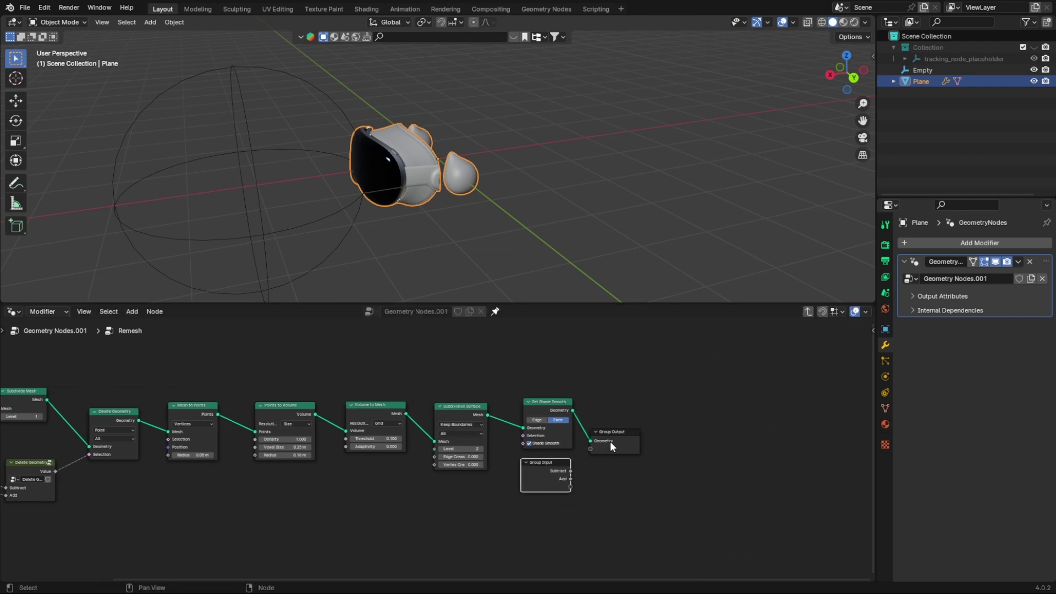
drag(611, 442, 694, 429)
scroll(647, 495, up, 5)
scroll(646, 492, up, 1)
middle_drag(646, 493, 428, 484)
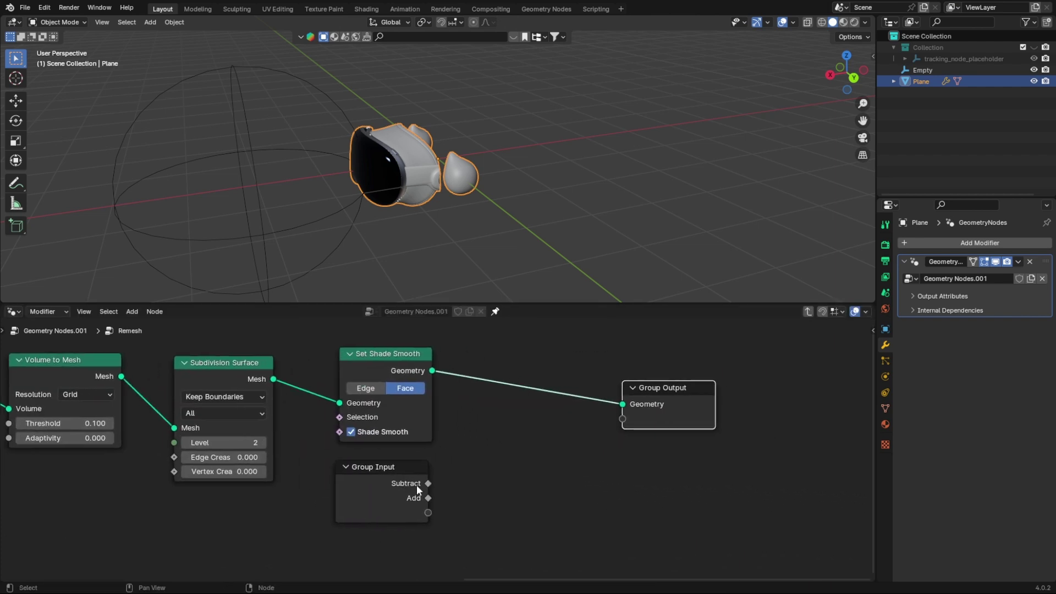
drag(428, 483, 621, 422)
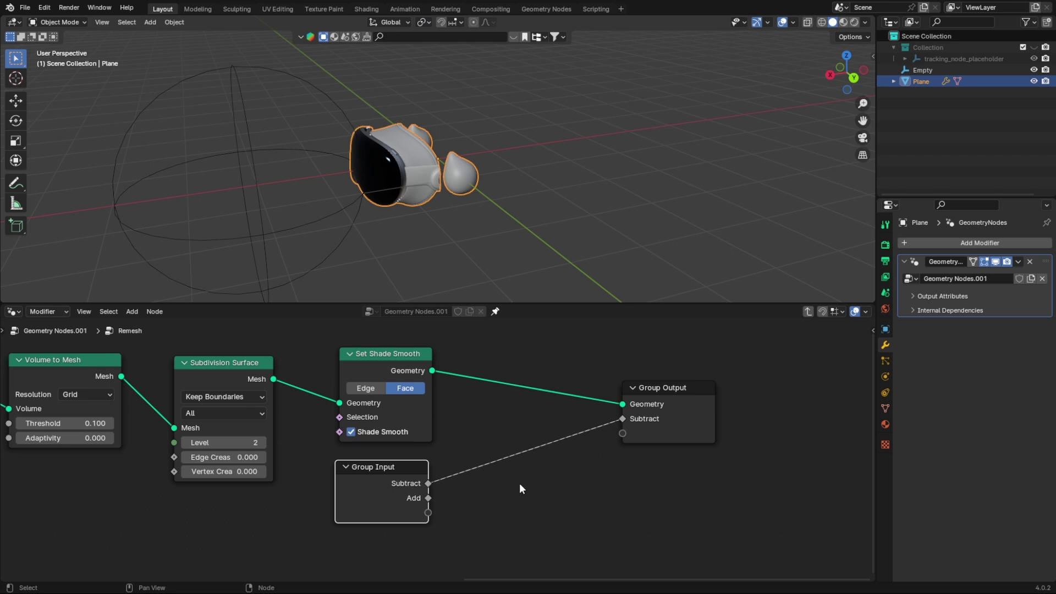
drag(434, 500, 632, 433)
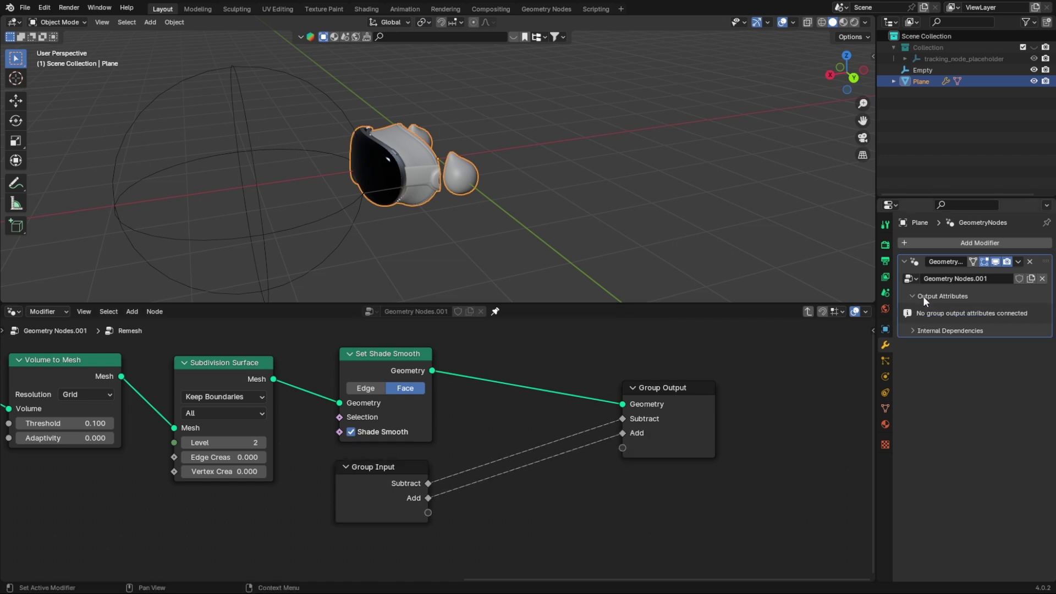
mouse_move(400, 483)
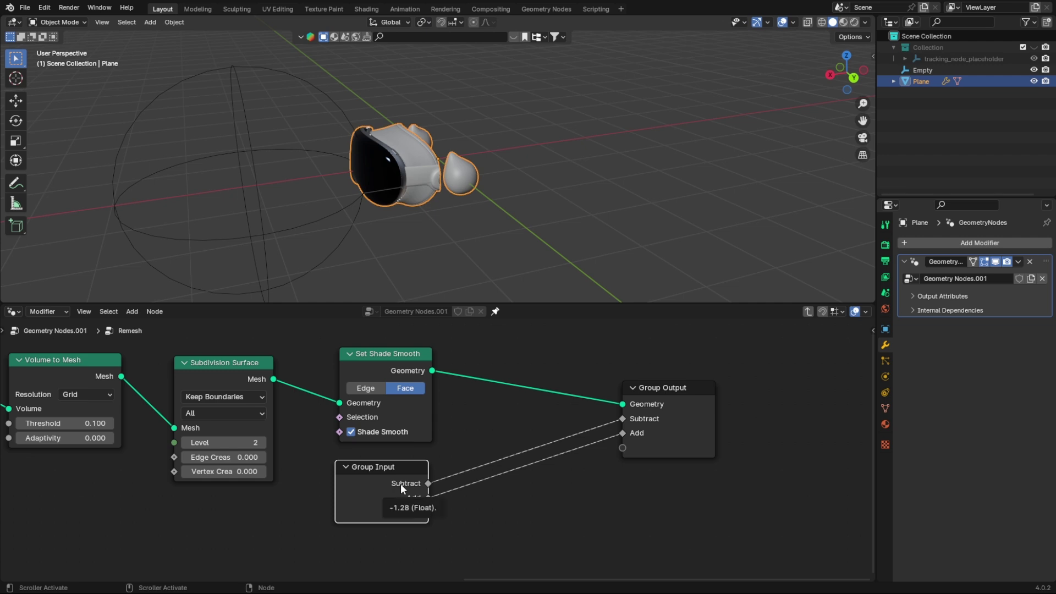
- Undo the Subtract and Add links and the Group Output move, and remove the duplicated Group Input
key(Delete)
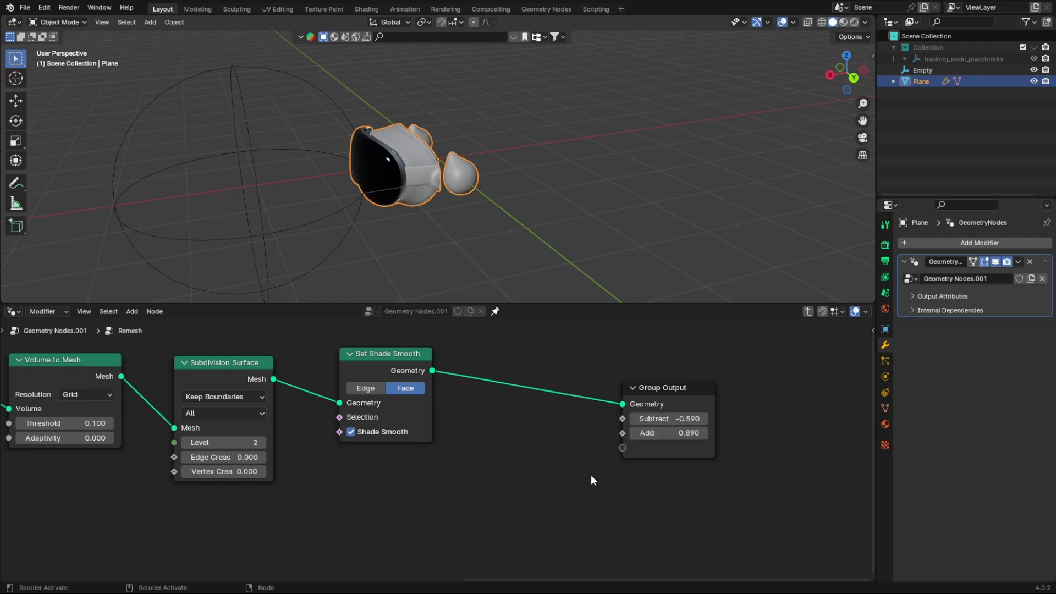
key(ctrl+z)
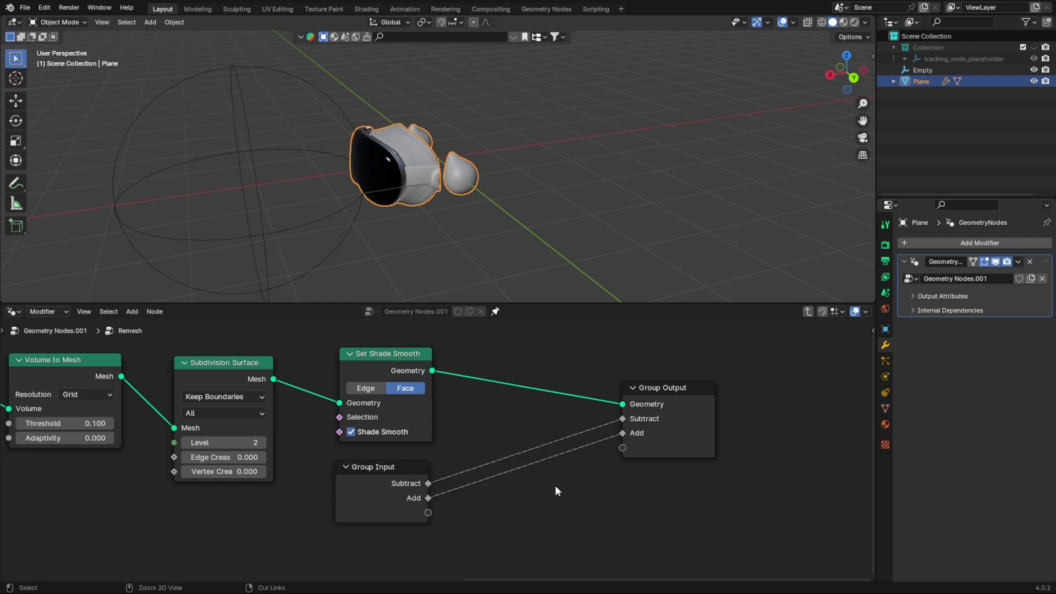
key(ctrl+z)
key(ctrl+z)
key(ctrl+z)
key(ctrl+z)
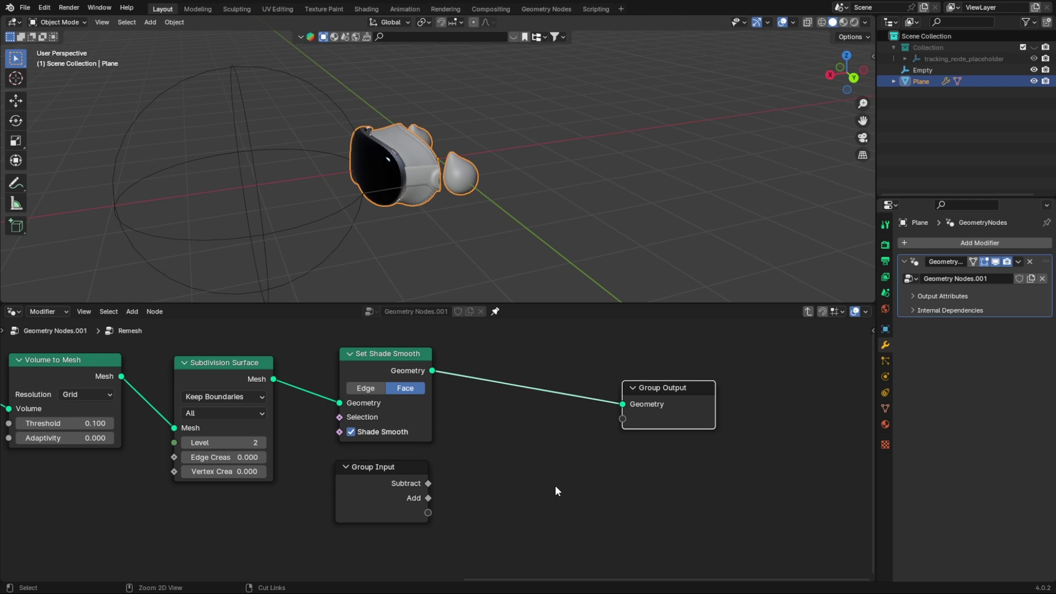
click(396, 492)
key(Delete)
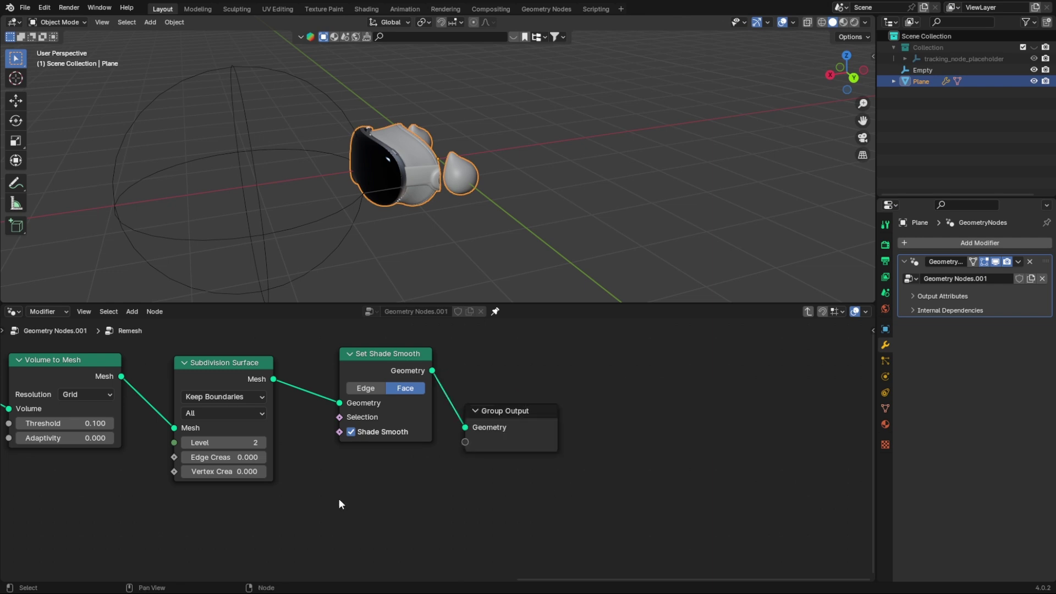
- Duplicate the Delete Geometry group node below Set Shade Smooth and move the Group Output farther away
scroll(275, 495, down, 3)
key(Home)
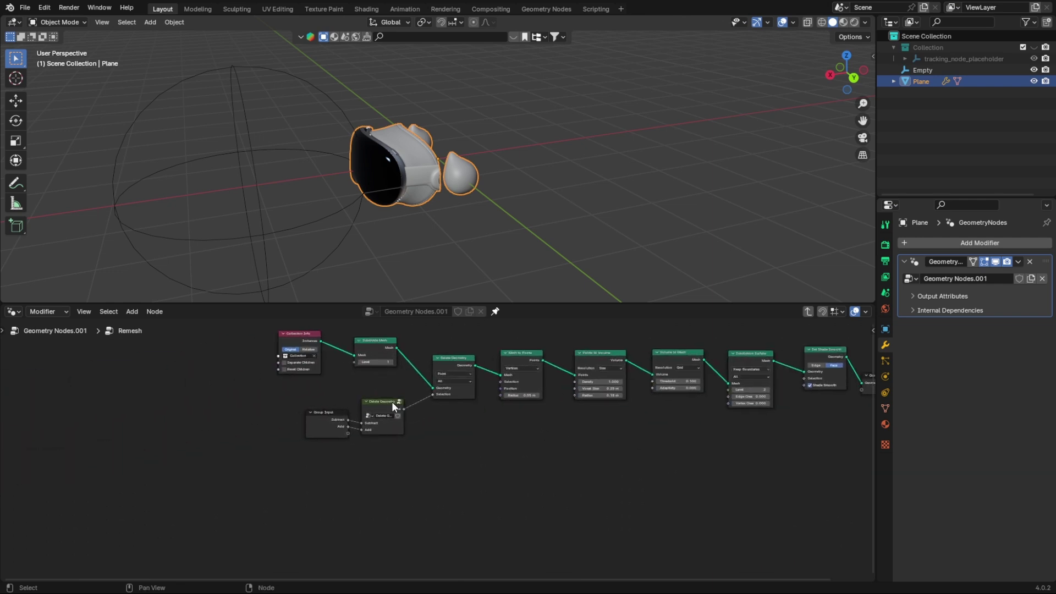
click(389, 405)
middle_drag(468, 455, 331, 486)
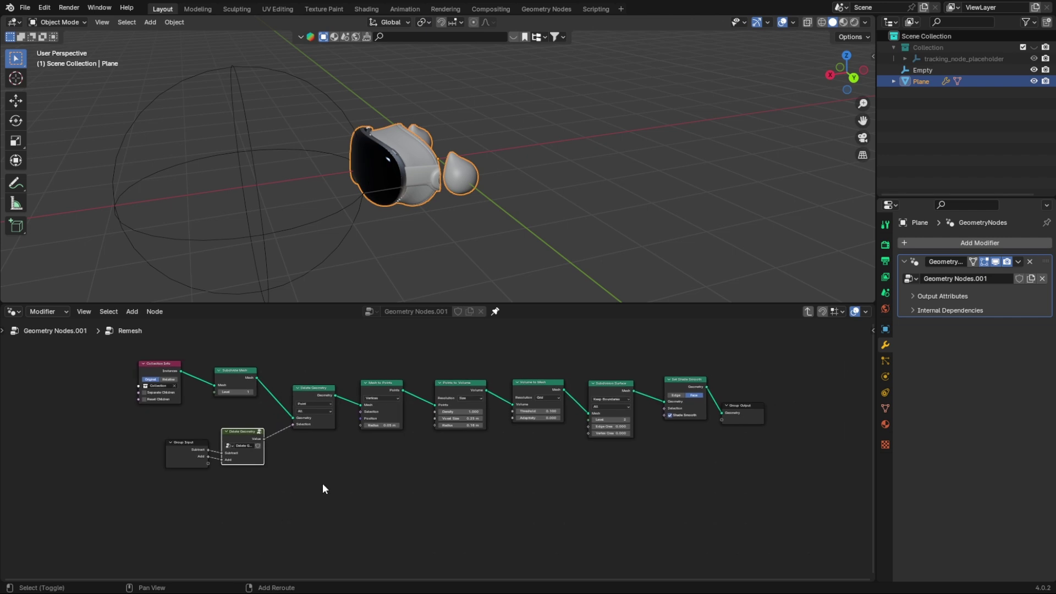
key(shift+d)
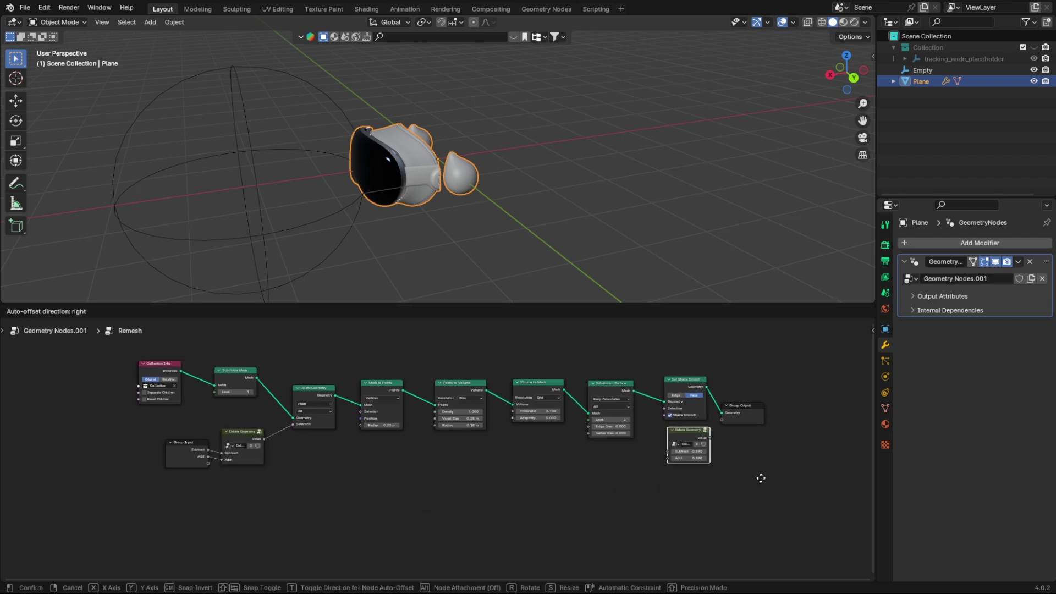
click(759, 479)
key(Home)
middle_drag(772, 476, 497, 472)
scroll(497, 472, up, 5)
middle_drag(568, 457, 495, 492)
click(549, 451)
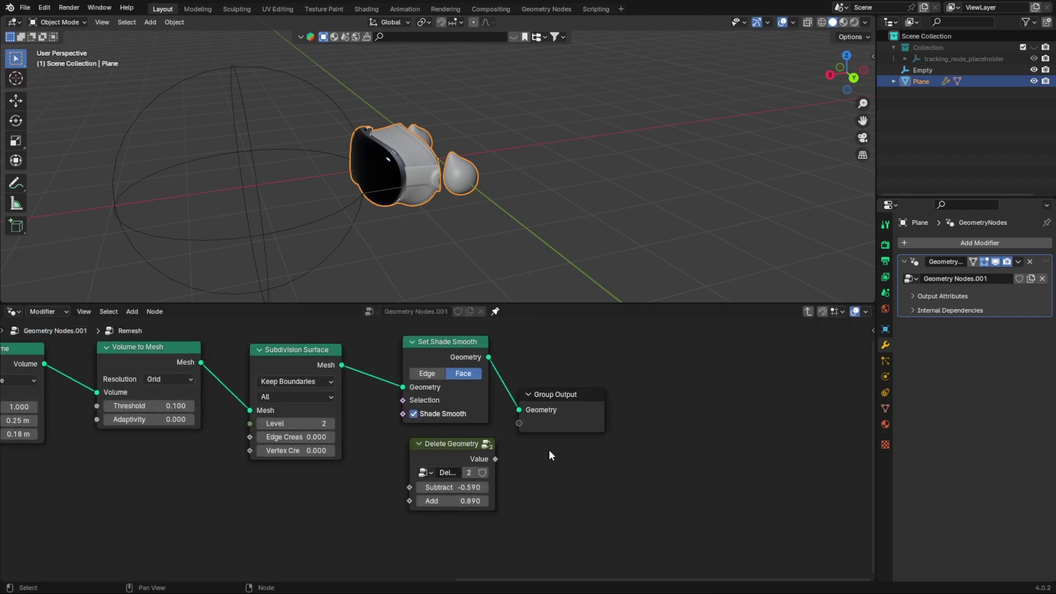
drag(556, 423, 651, 400)
- Inside the Delete Geometry group, duplicate Group Input near Group Output and link its Subtract and Add as new outputs
scroll(605, 444, up, 4)
click(503, 443)
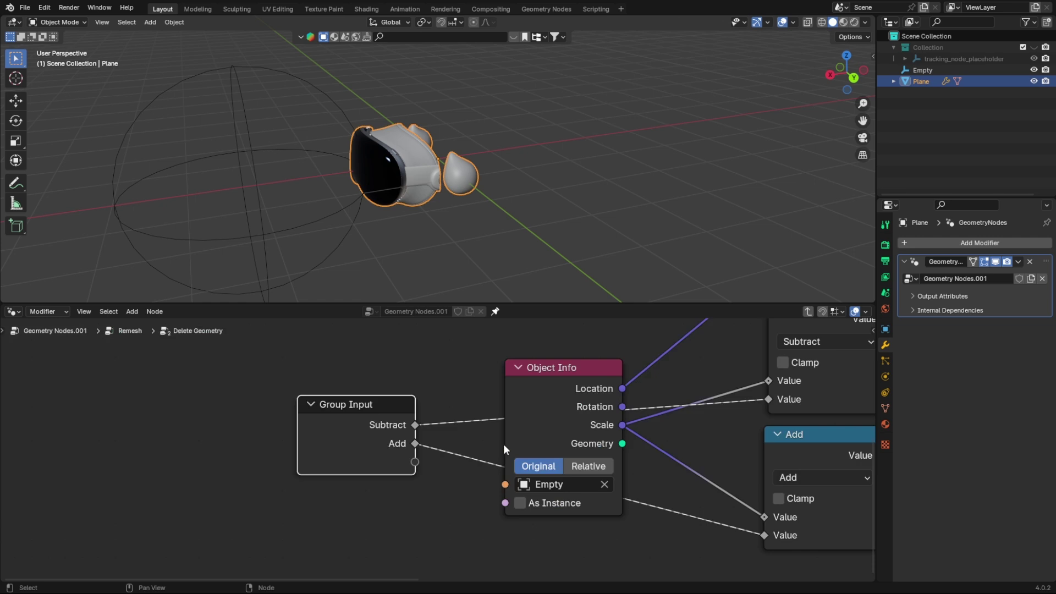
scroll(593, 476, down, 4)
key(shift+d)
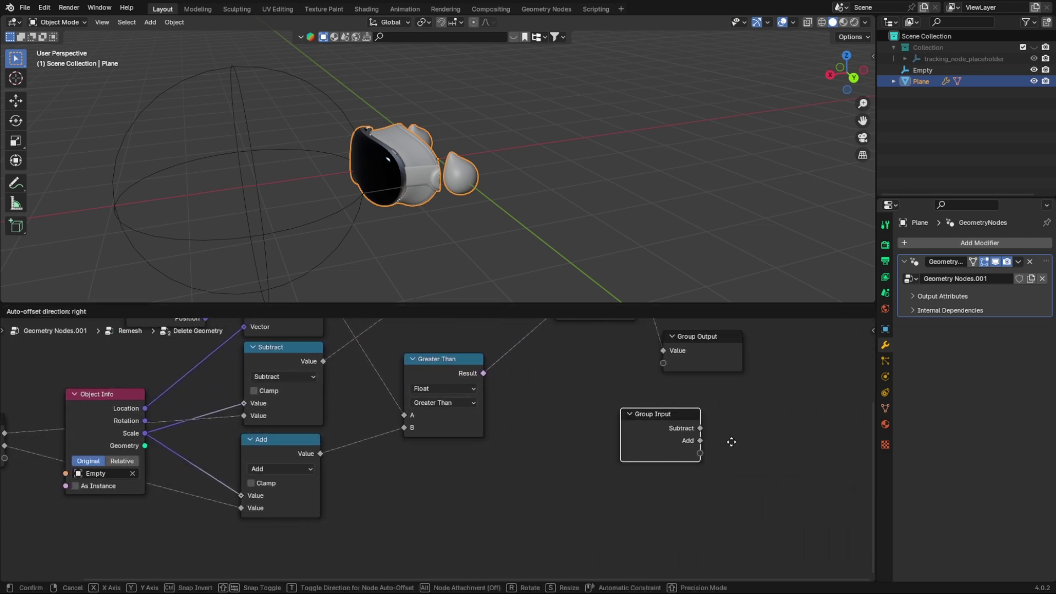
click(661, 387)
drag(626, 372, 662, 376)
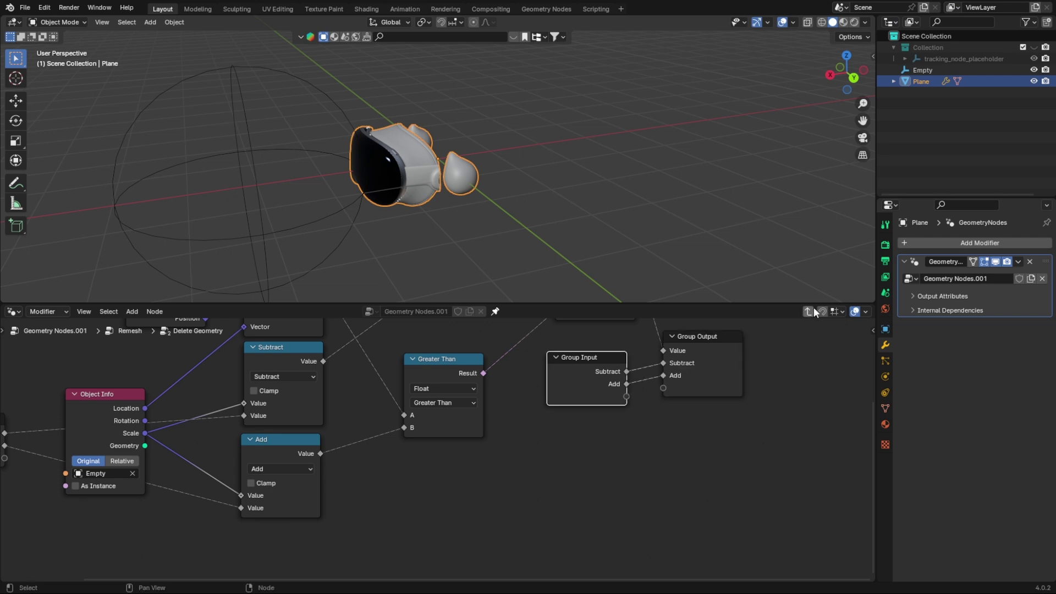
- Return to Remesh, link the copied Delete Geometry node's Subtract and Add to Group Output, and check the modifier's attributes and dependencies
click(810, 310)
drag(491, 471, 600, 418)
click(912, 293)
click(915, 292)
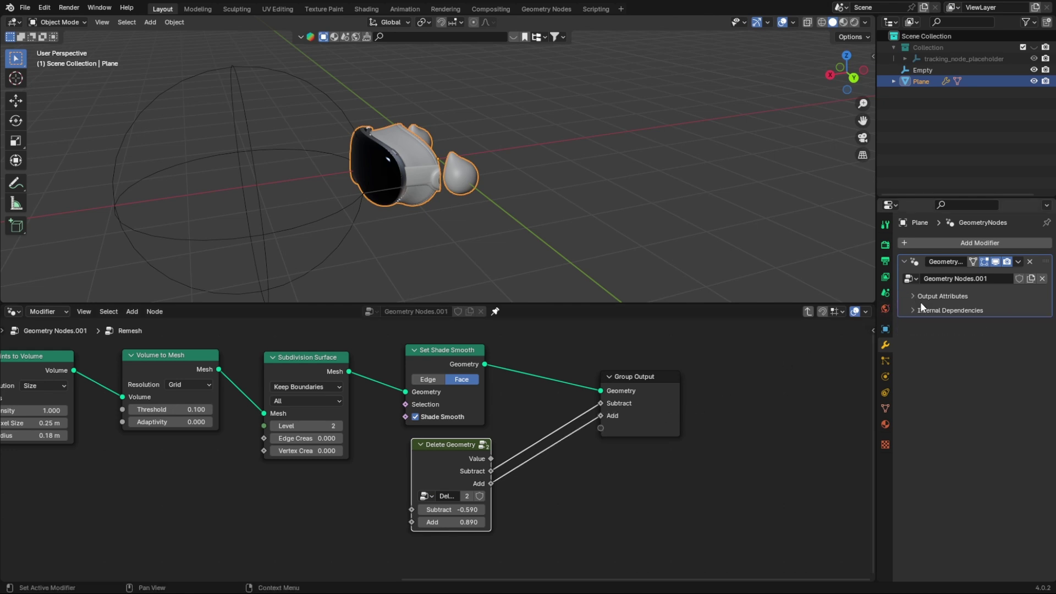
click(922, 309)
click(922, 309)
- Undo the added Subtract and Add outputs and the Group Output move, and delete the duplicated Delete Geometry node
key(ctrl+z)
key(ctrl+z)
key(ctrl+z)
key(ctrl+z)
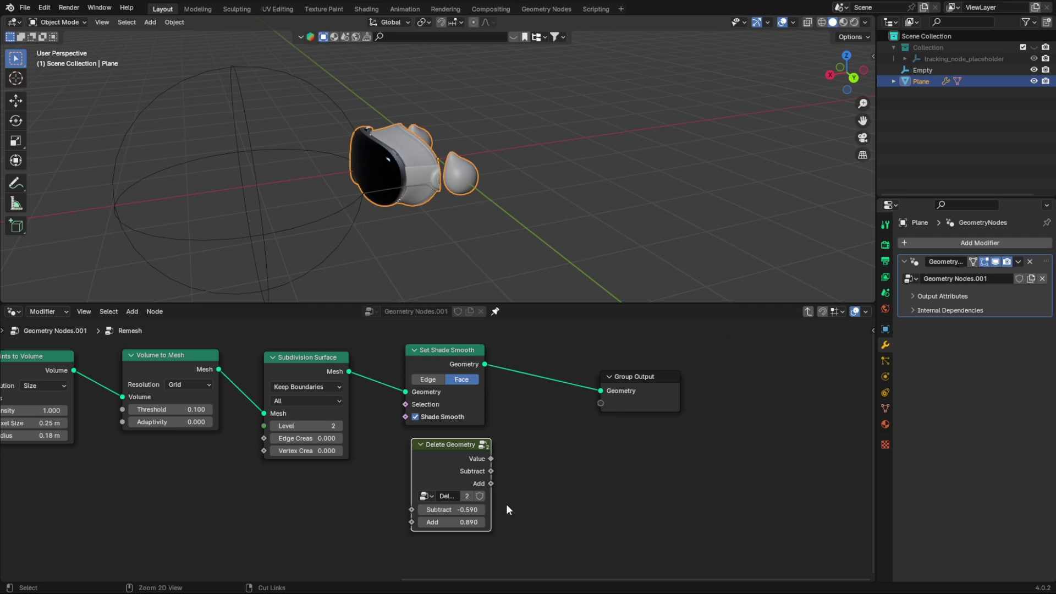
key(ctrl+z)
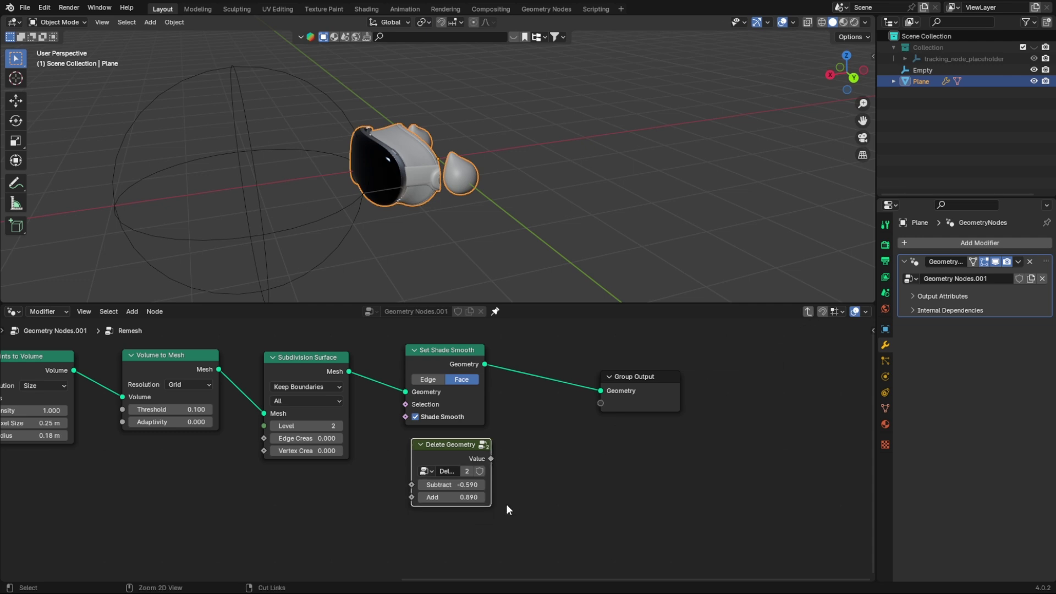
key(ctrl+z)
key(ctrl+z)
key(ctrl+z)
key(ctrl+z)
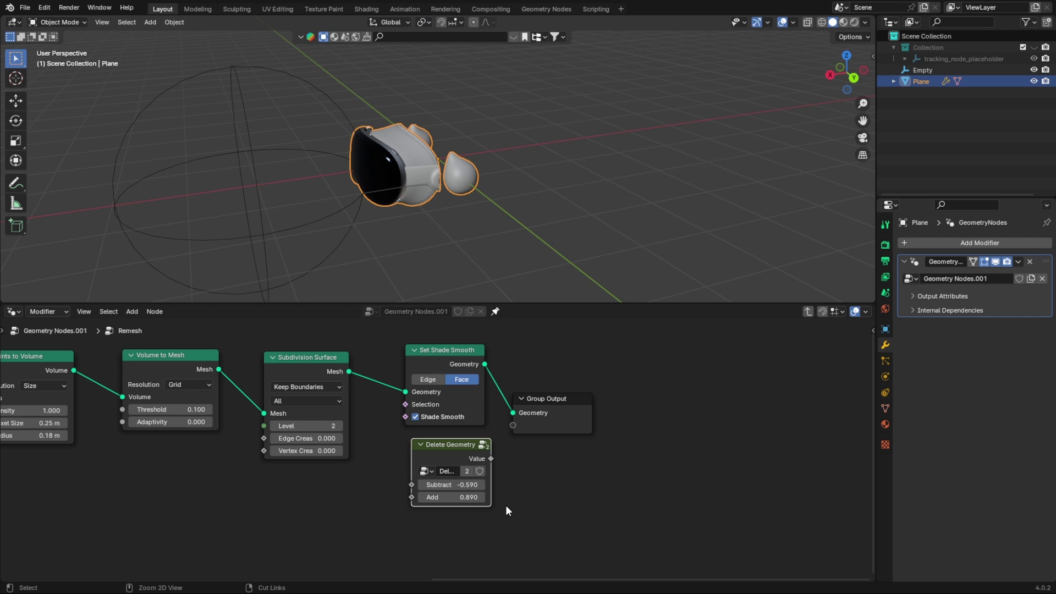
key(x)
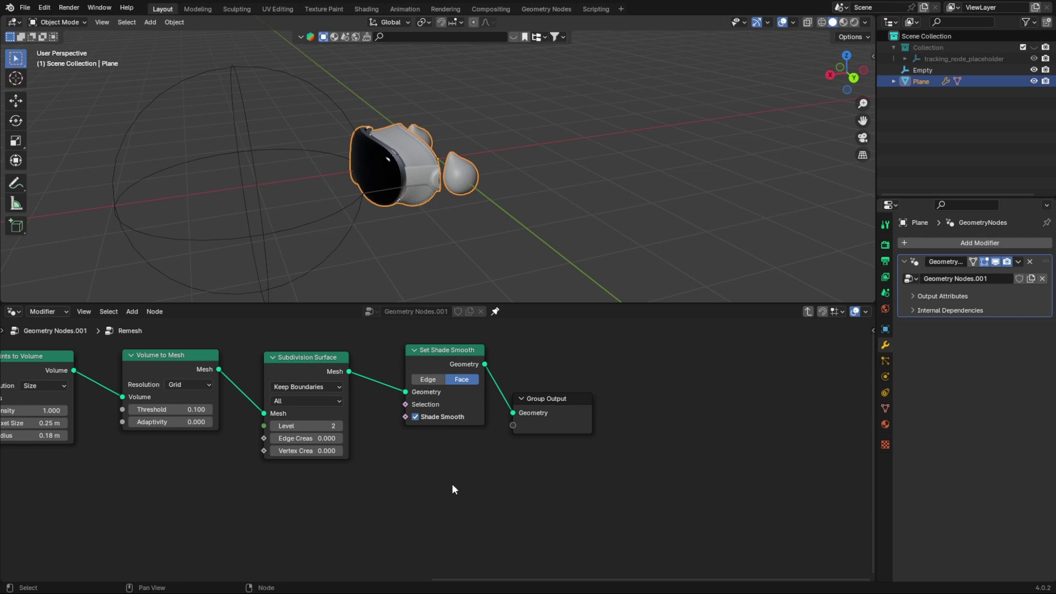
- Return to the top-level node tree and set the Remesh group's Subtract to -1.120 and Add to 1.470
click(806, 313)
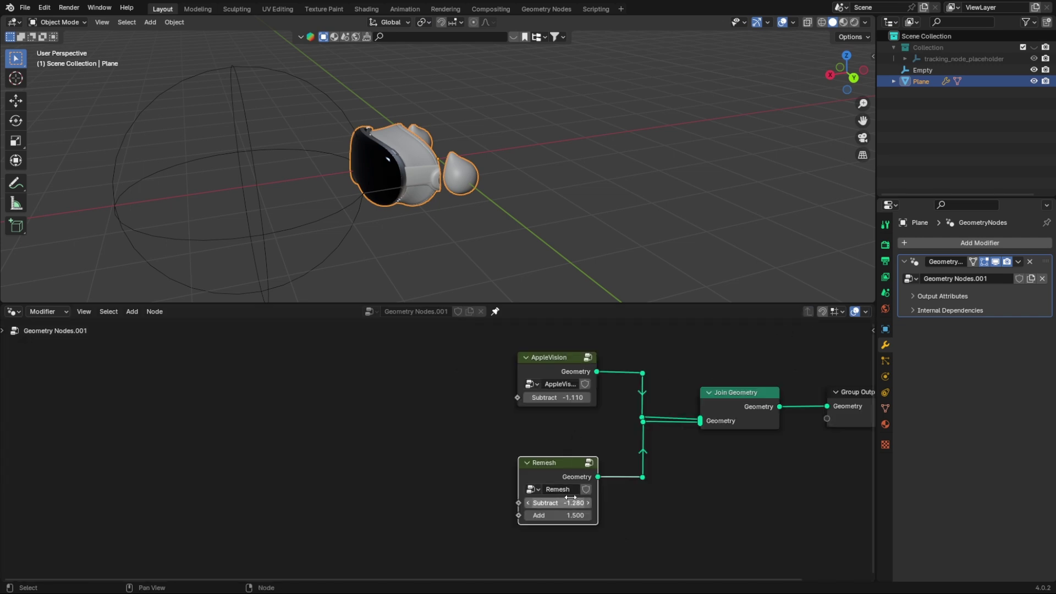
mouse_move(558, 503)
mouse_down()
mouse_move(540, 503)
mouse_move(577, 503)
mouse_move(555, 514)
mouse_move(565, 514)
mouse_move(545, 503)
mouse_move(582, 503)
mouse_move(569, 503)
mouse_move(565, 488)
mouse_up()
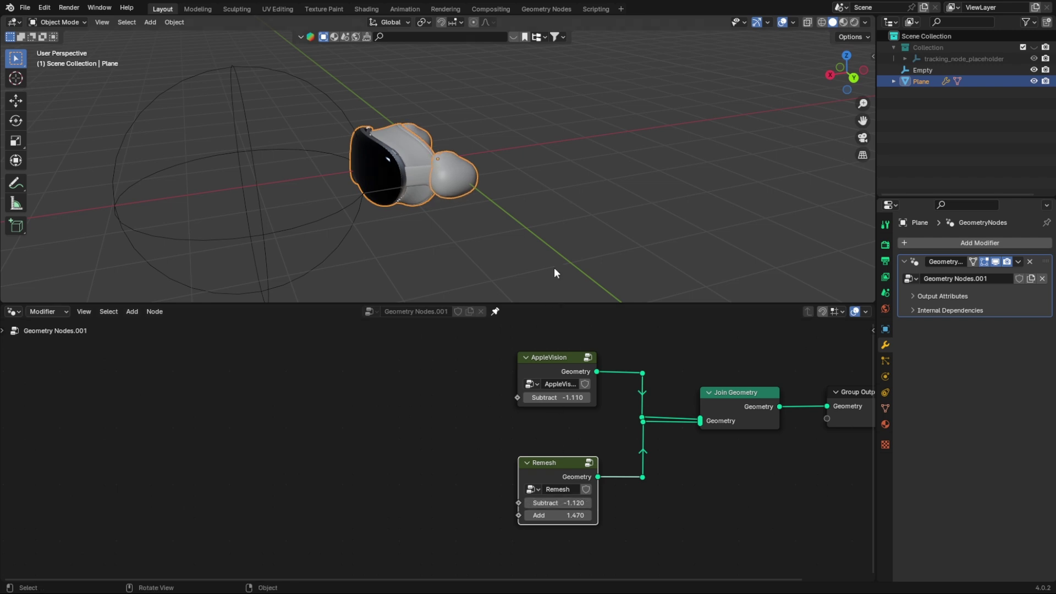
- Scale the sphere empty up uniformly to about 3.189
middle_drag(572, 252, 461, 246)
click(462, 246)
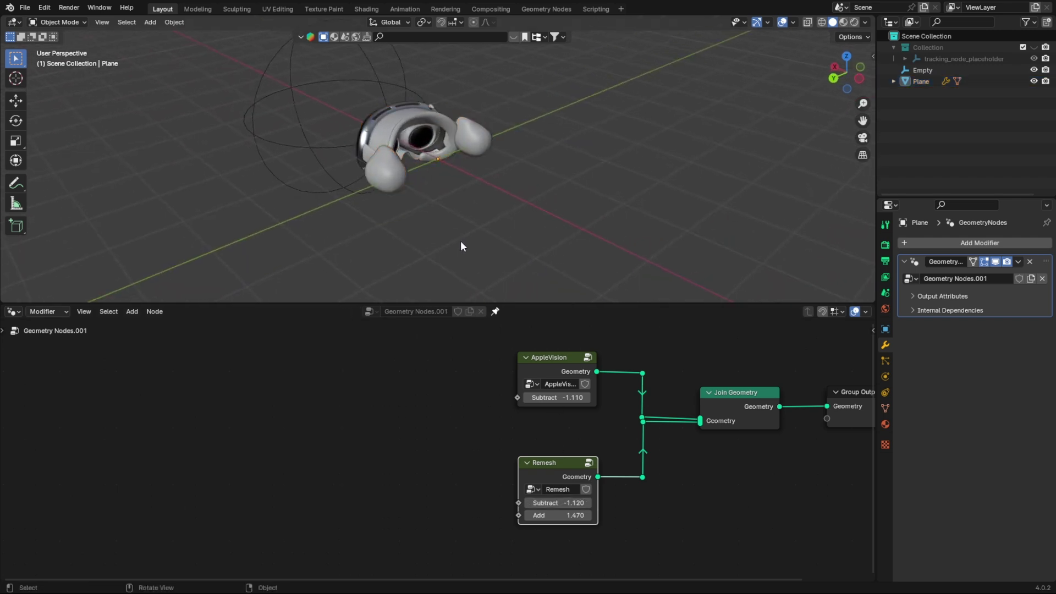
click(318, 150)
key(s)
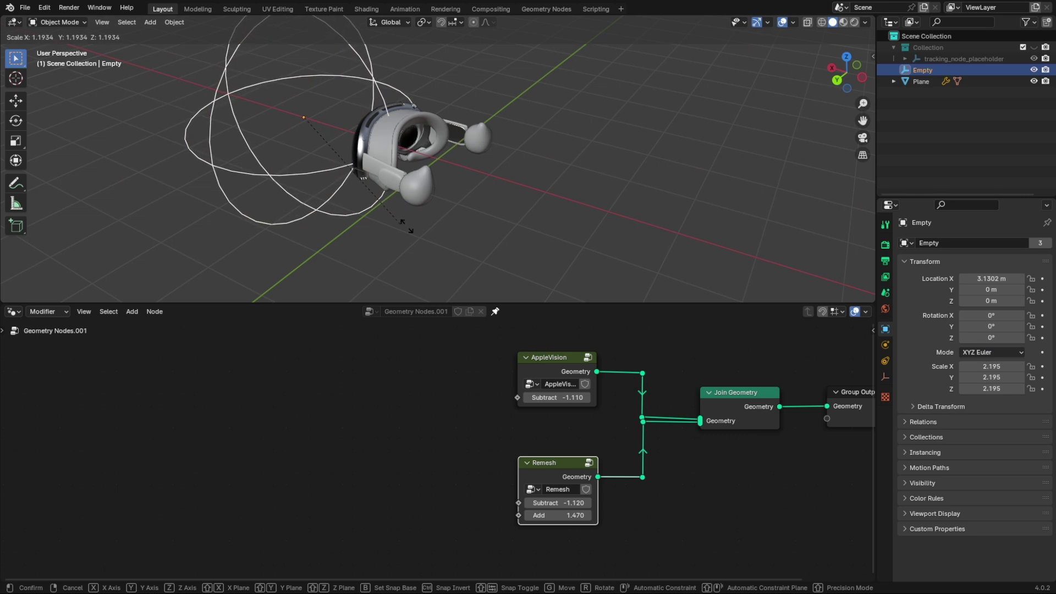
click(473, 239)
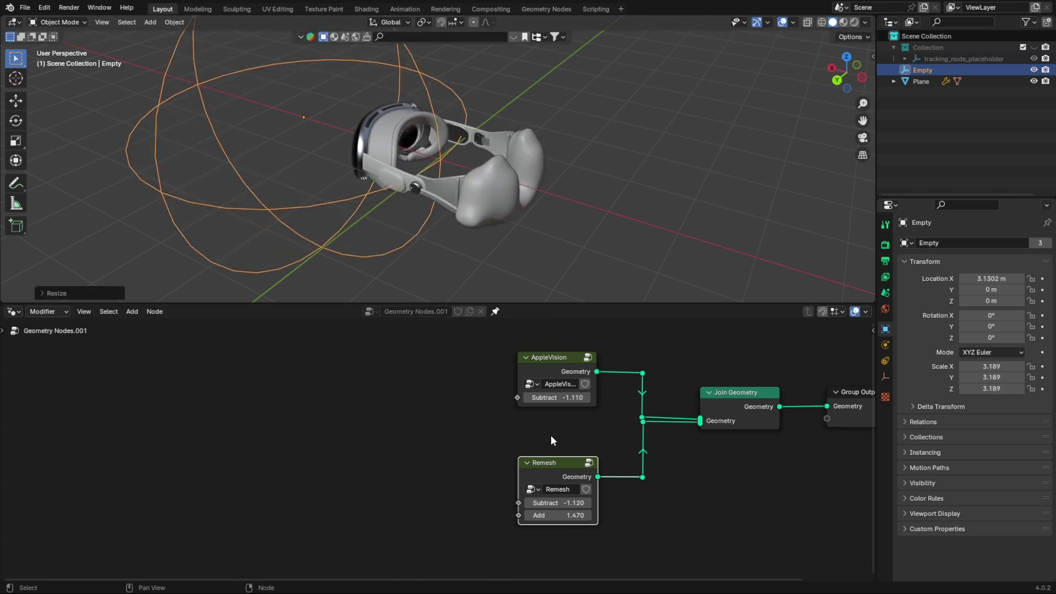
- Inside the Remesh group, set the Subdivide Mesh level to 2 and preview the effect with a trial scaling of the sphere empty
scroll(596, 359, down, 2)
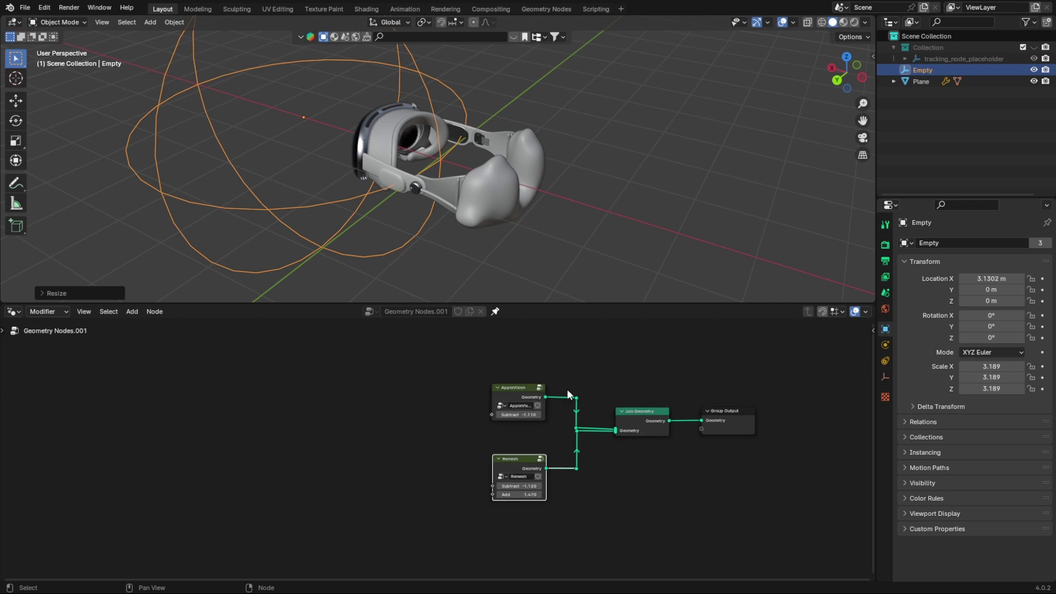
click(539, 460)
middle_drag(202, 455, 672, 445)
scroll(423, 469, up, 2)
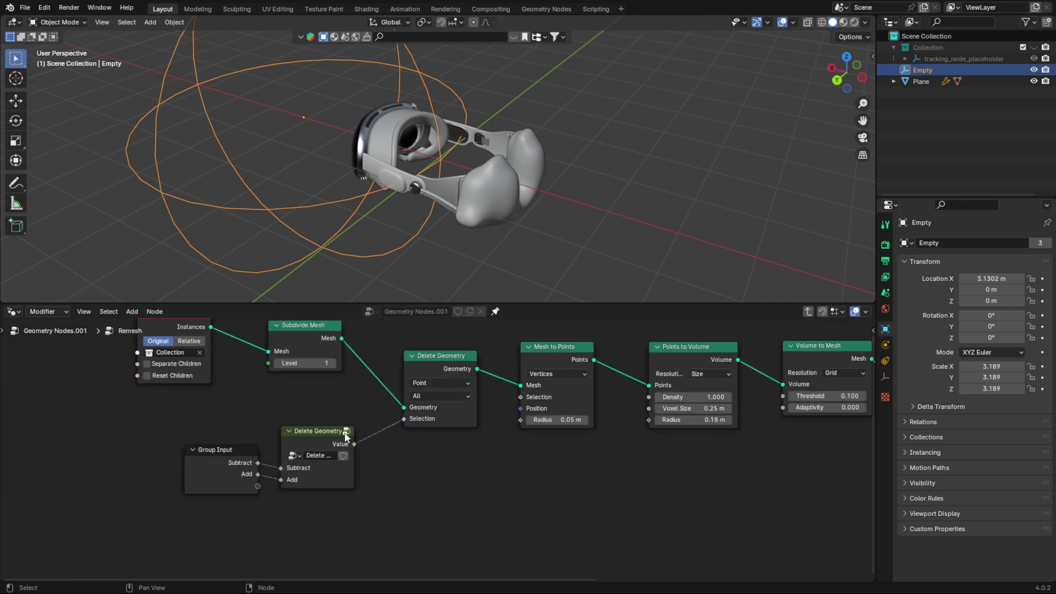
click(333, 363)
key(s)
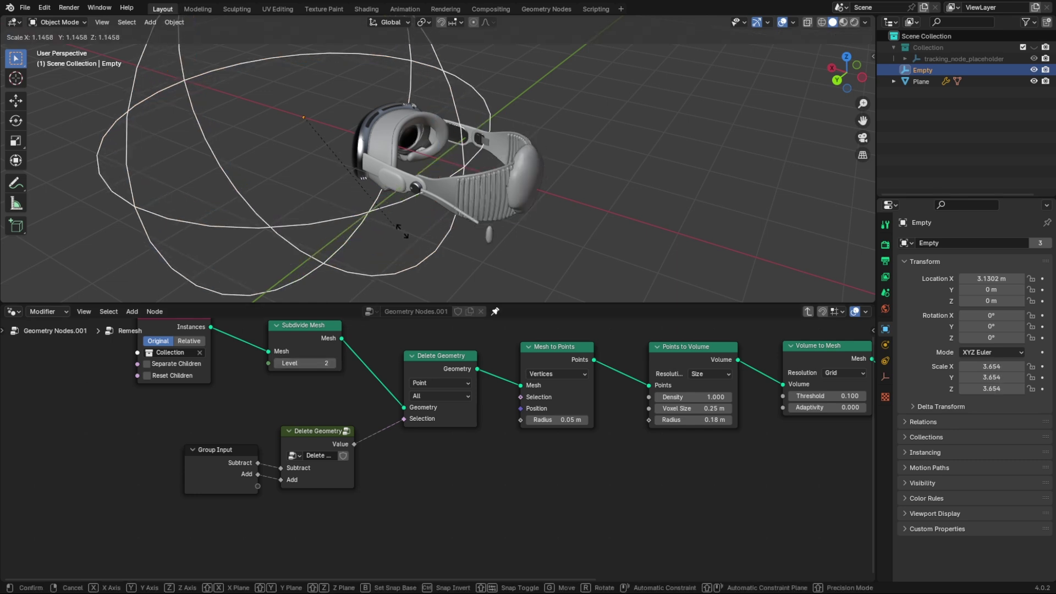
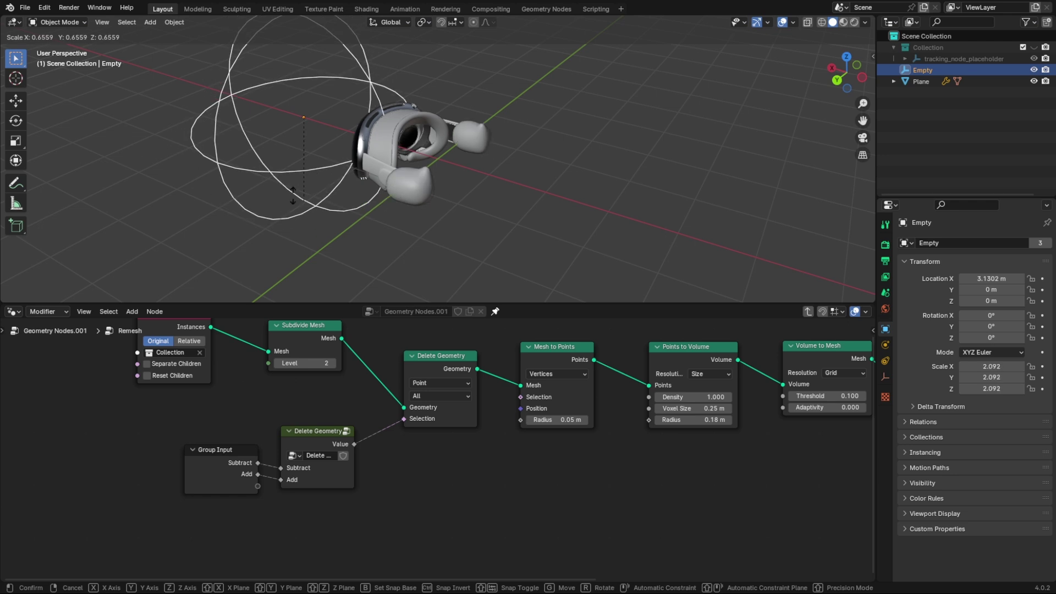
right_click(261, 185)
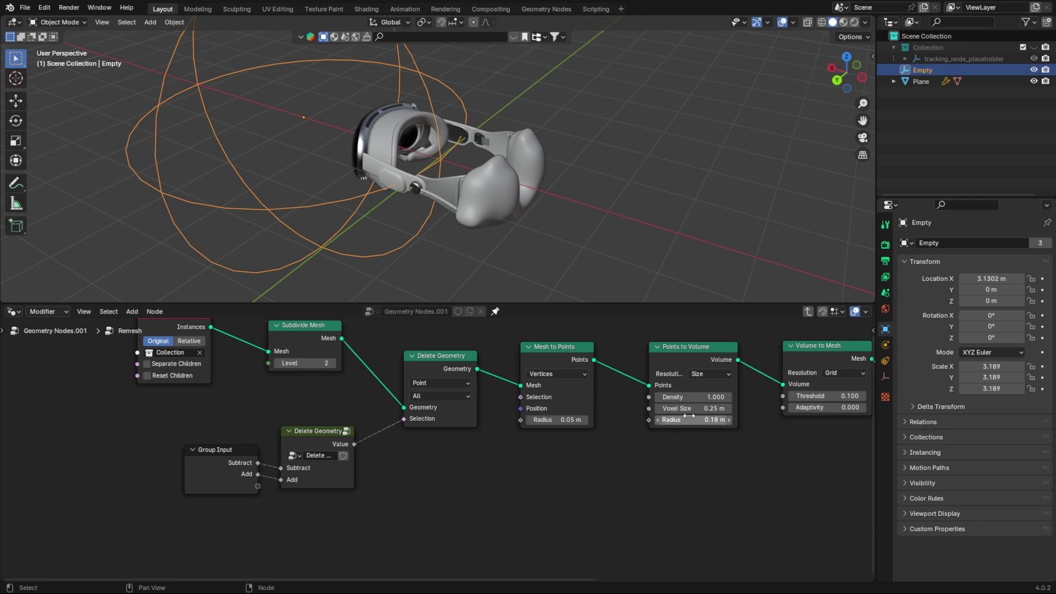
- Examine the nested Delete Geometry group's distance, Subtract, Add and comparison nodes, and return to the Remesh group
scroll(713, 420, up, 1)
middle_drag(714, 419, 870, 395)
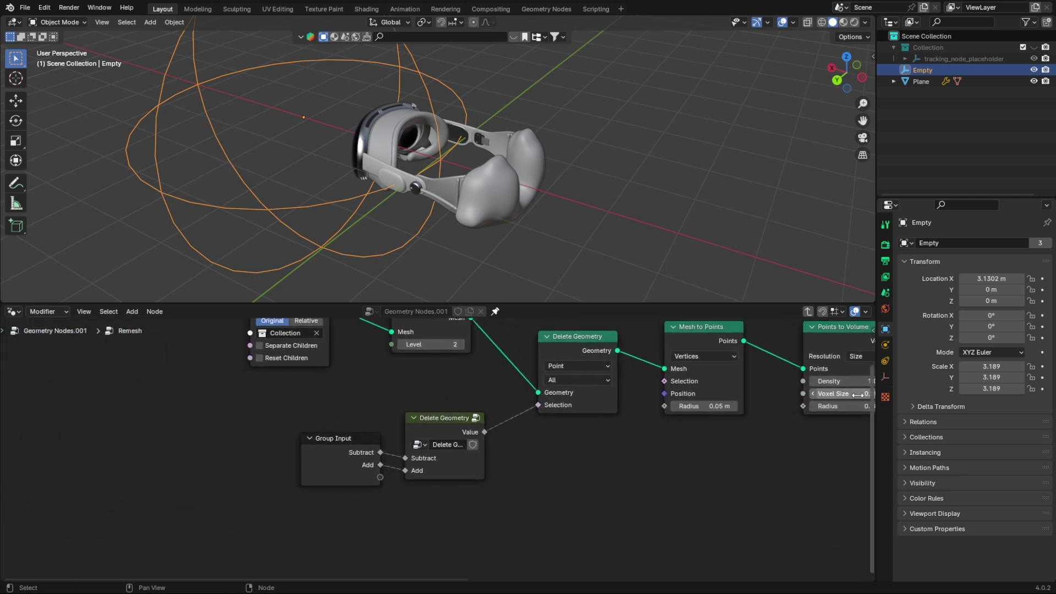
click(472, 416)
scroll(473, 418, down, 4)
click(684, 505)
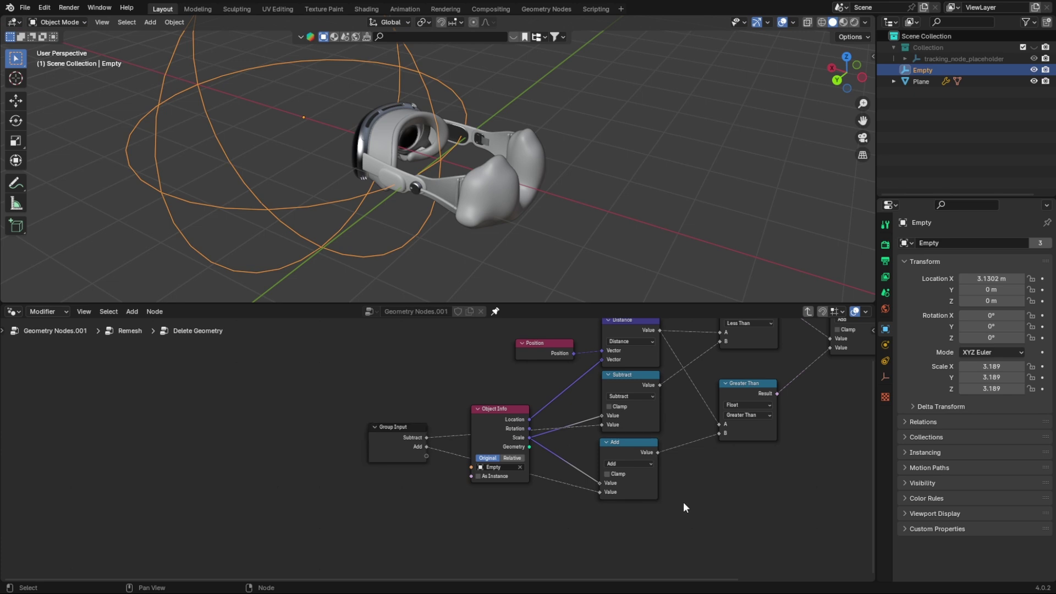
middle_drag(683, 505, 397, 533)
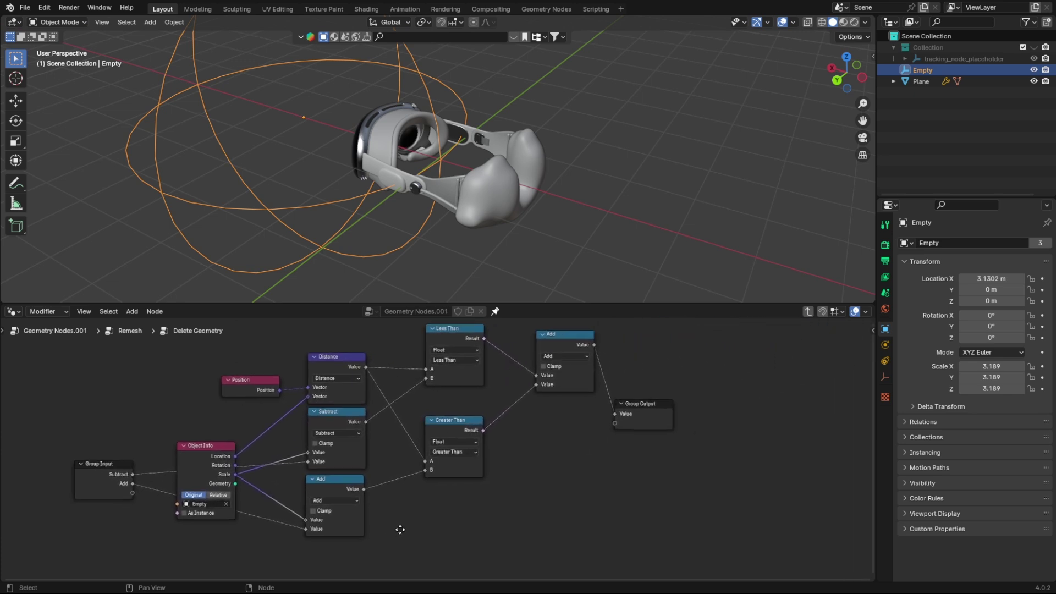
drag(639, 414, 678, 368)
click(808, 312)
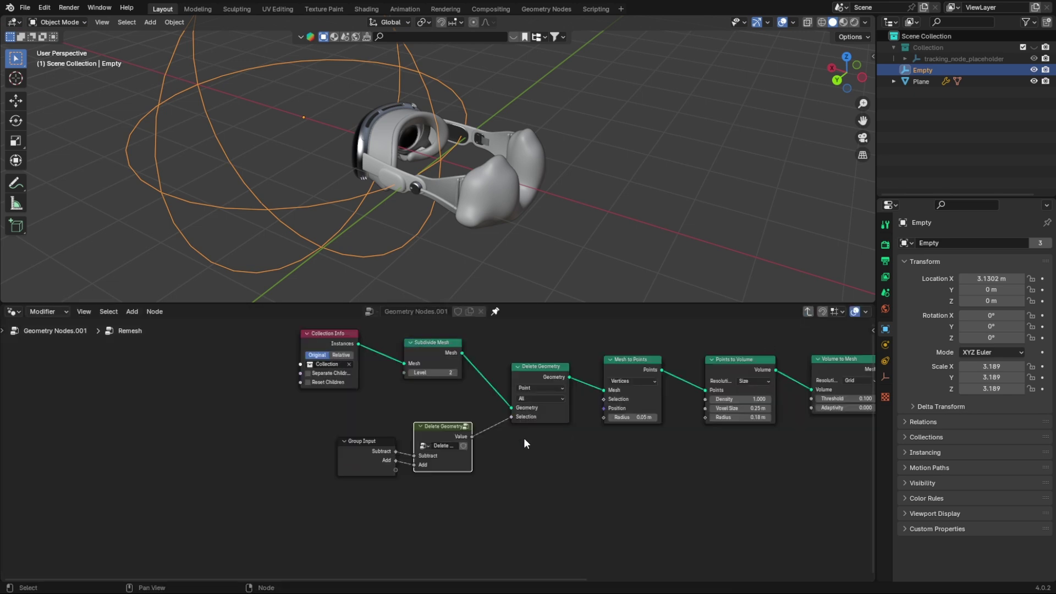
- Return to the top-level node tree and save the file, keeping AppleVision's Subtract at -1.110
key(ctrl+s)
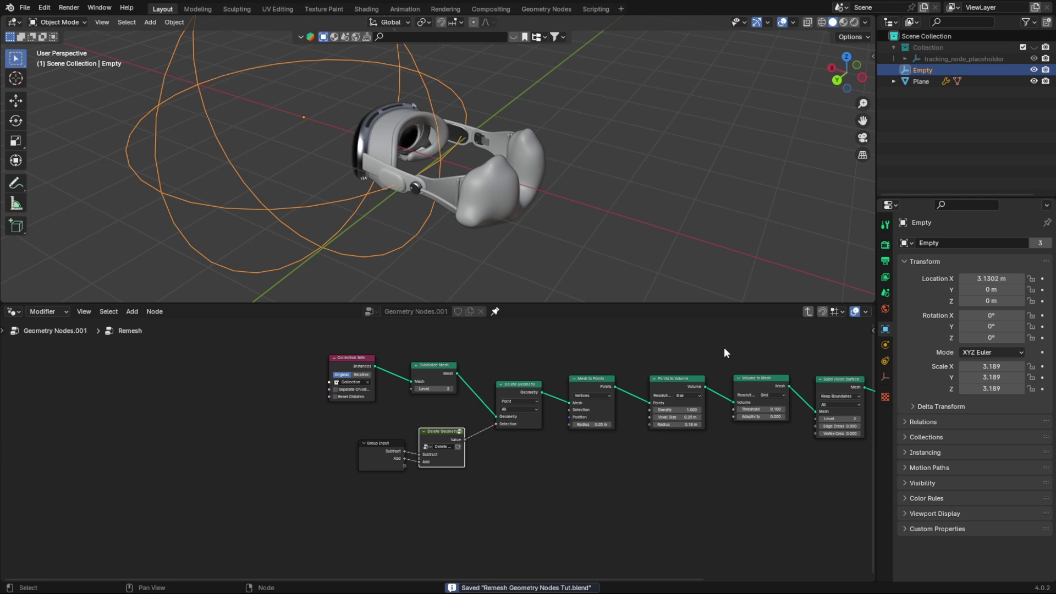
click(805, 310)
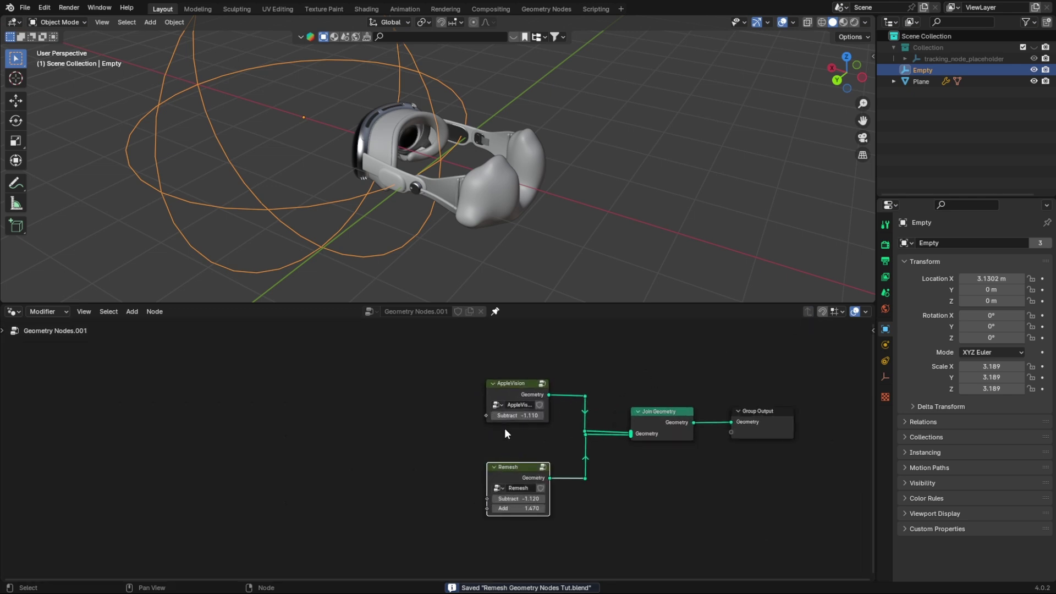
scroll(504, 428, up, 3)
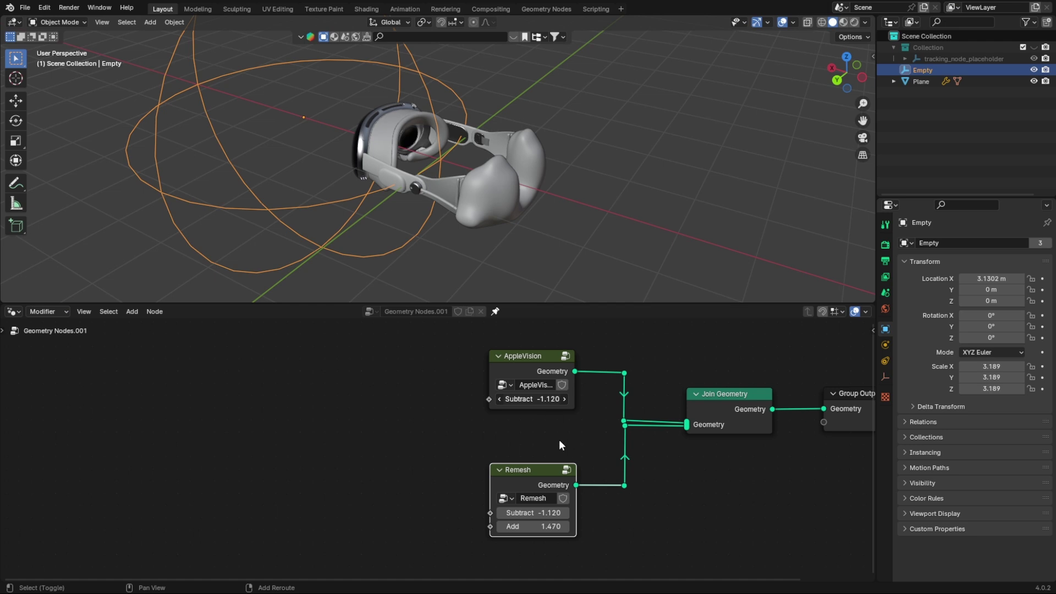
drag(558, 440, 557, 436)
key(ctrl+s)
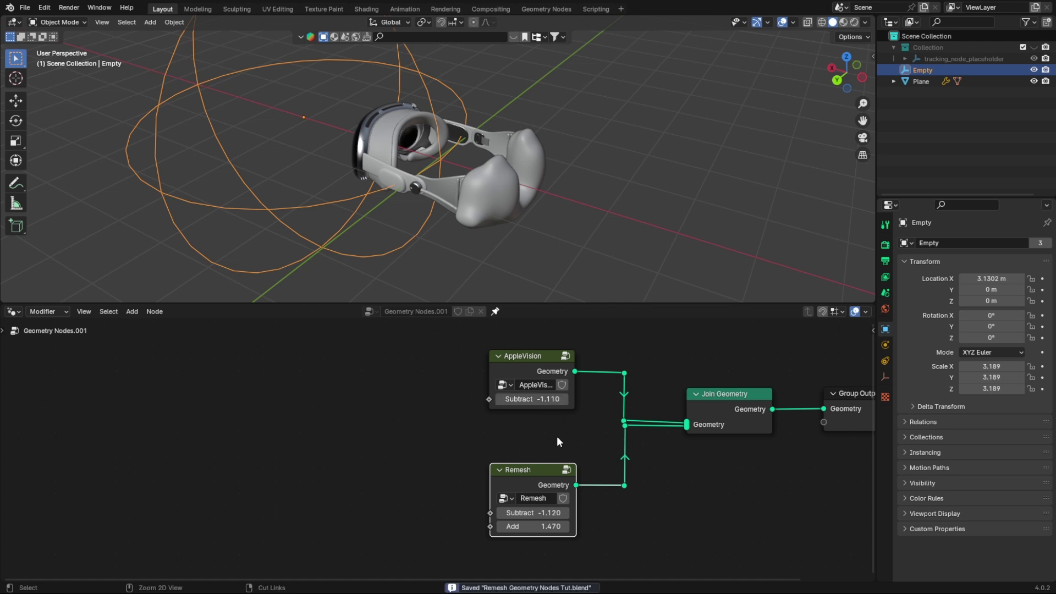
- Make room beside the Remesh group and insert a Set Material node between Remesh and Join Geometry, aligned with the link
scroll(557, 437, down, 2)
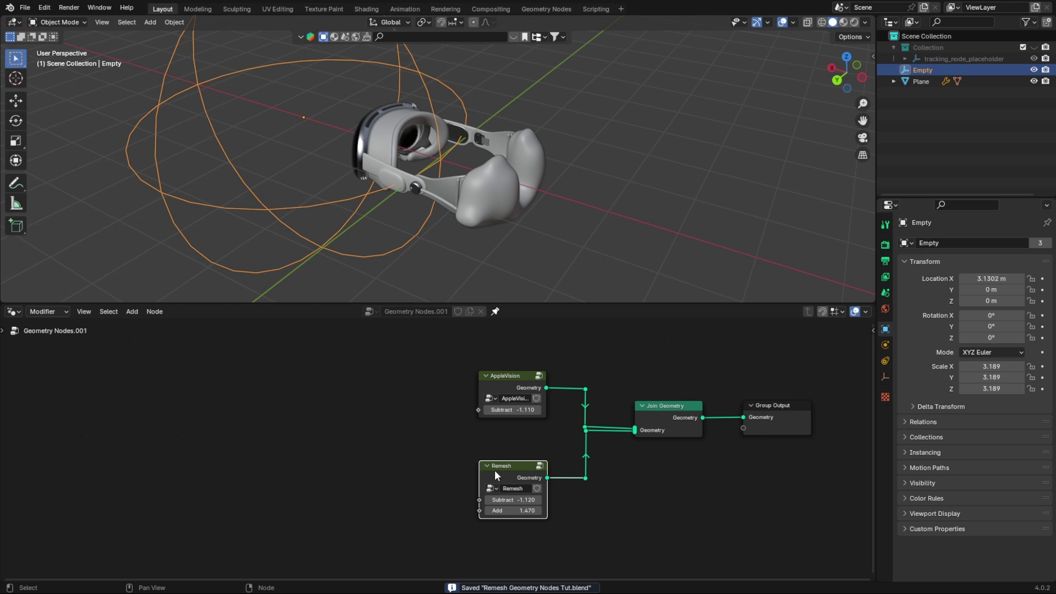
key(g)
click(411, 467)
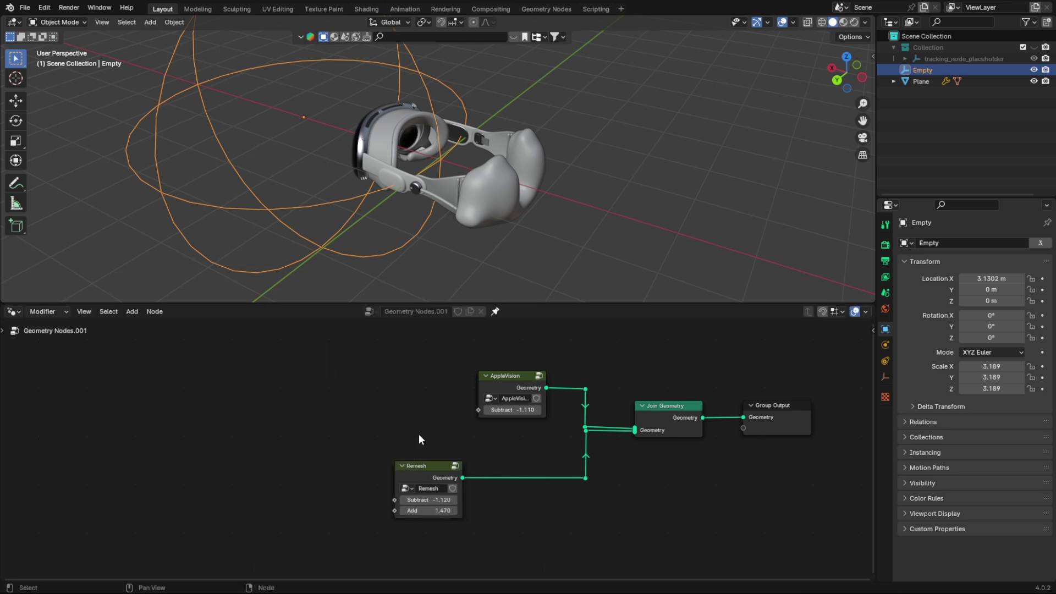
key(shift+a)
click(396, 355)
text(set)
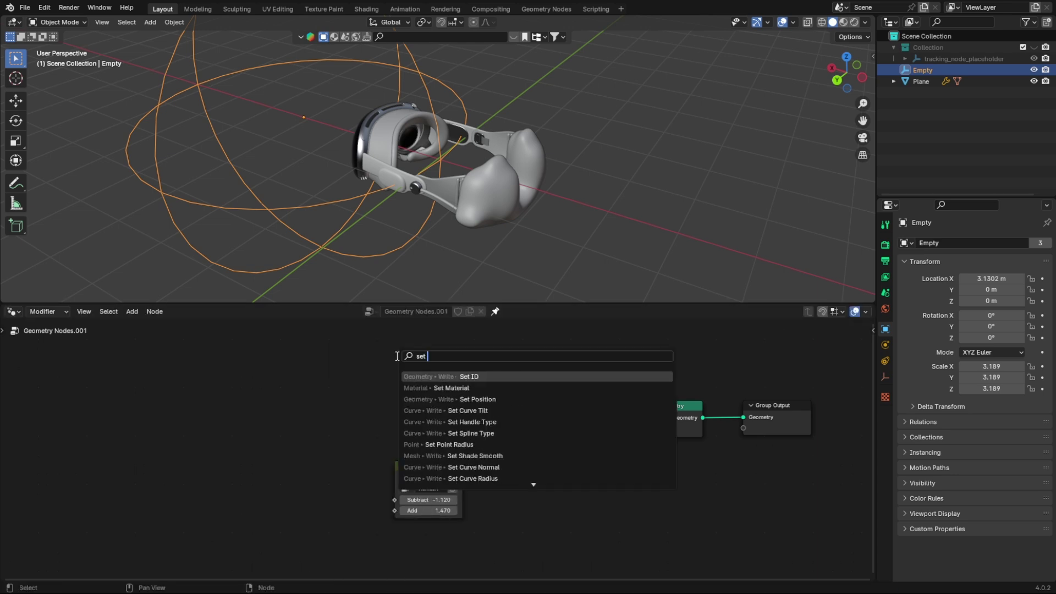
click(440, 387)
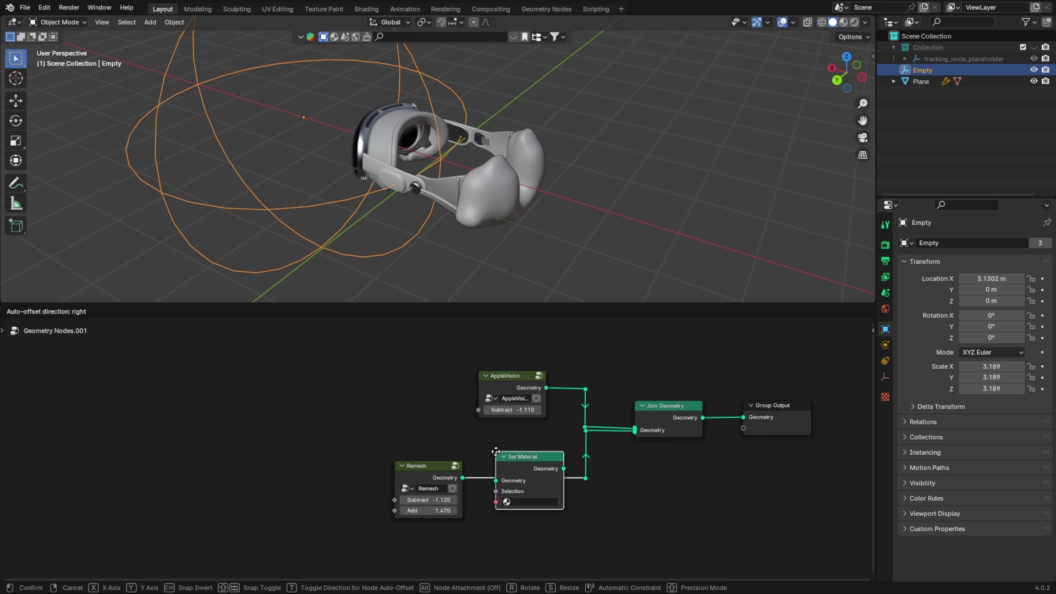
click(494, 454)
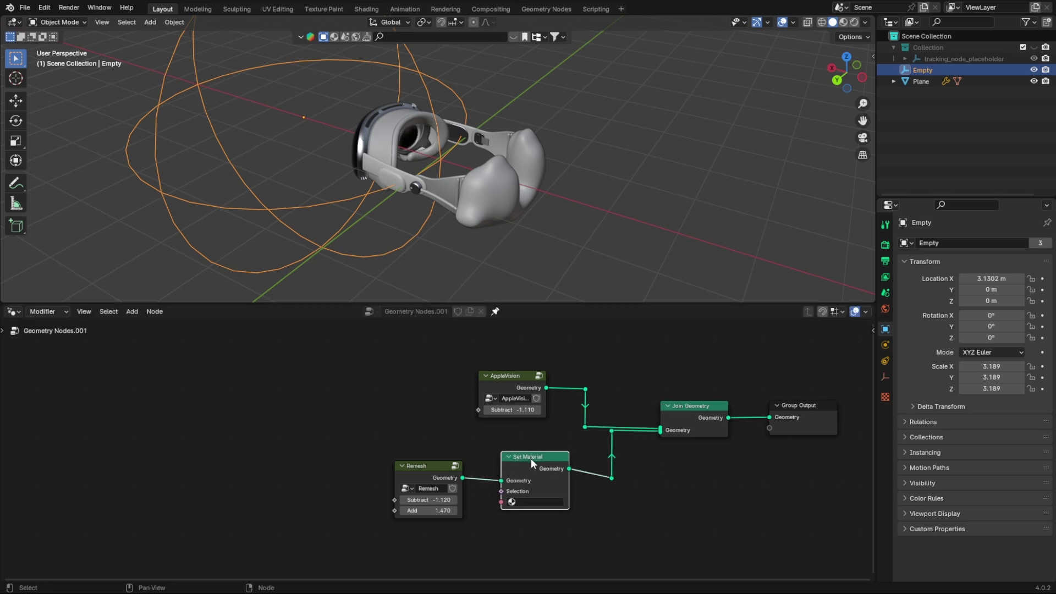
drag(530, 457, 531, 468)
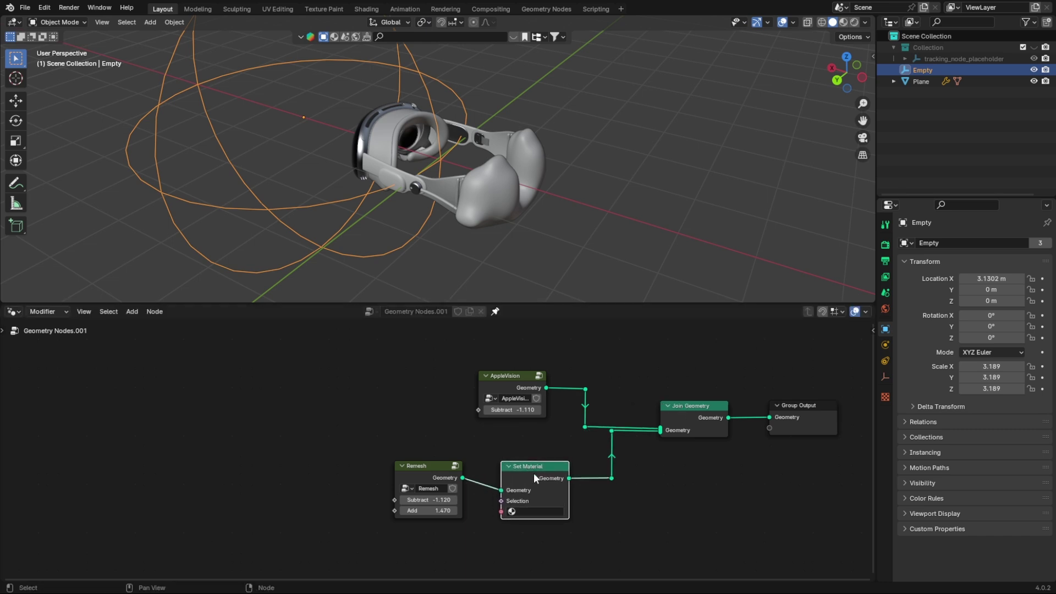
- Create a new material on the Plane object
click(500, 216)
click(883, 425)
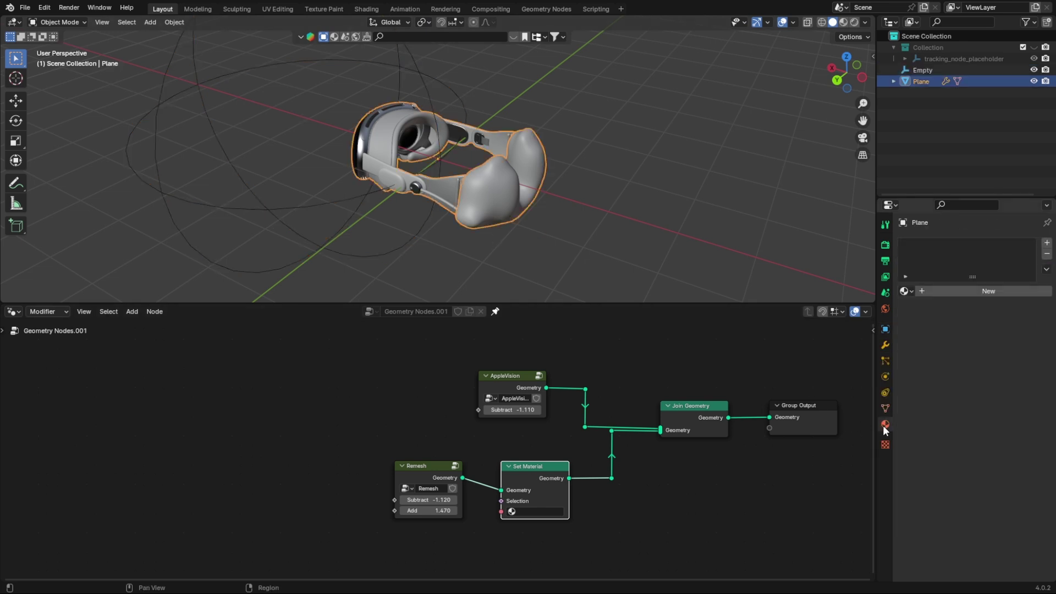
click(982, 293)
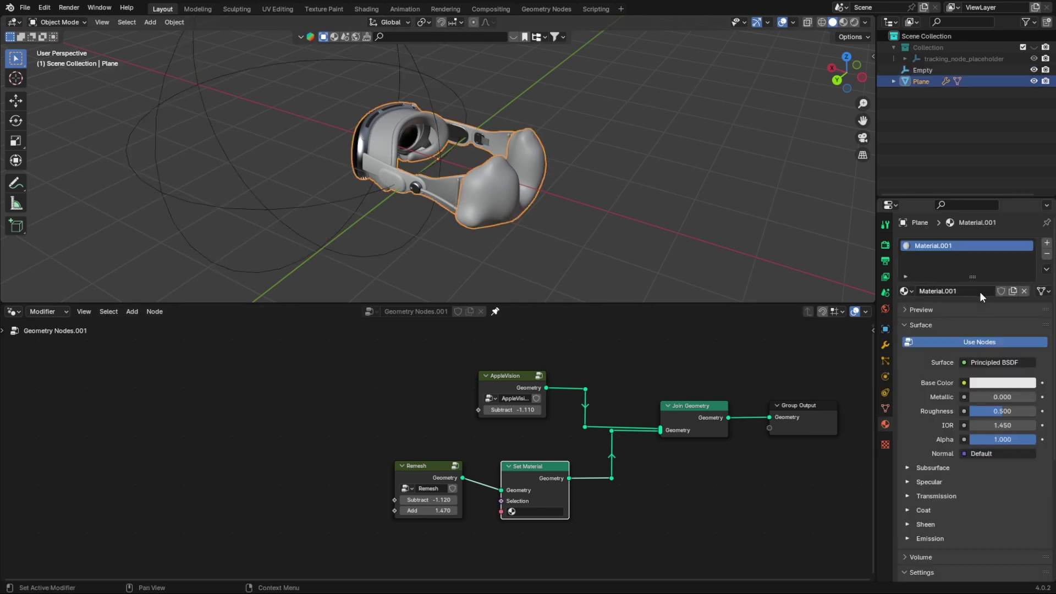
- Assign Material.001 to the Set Material node
click(537, 512)
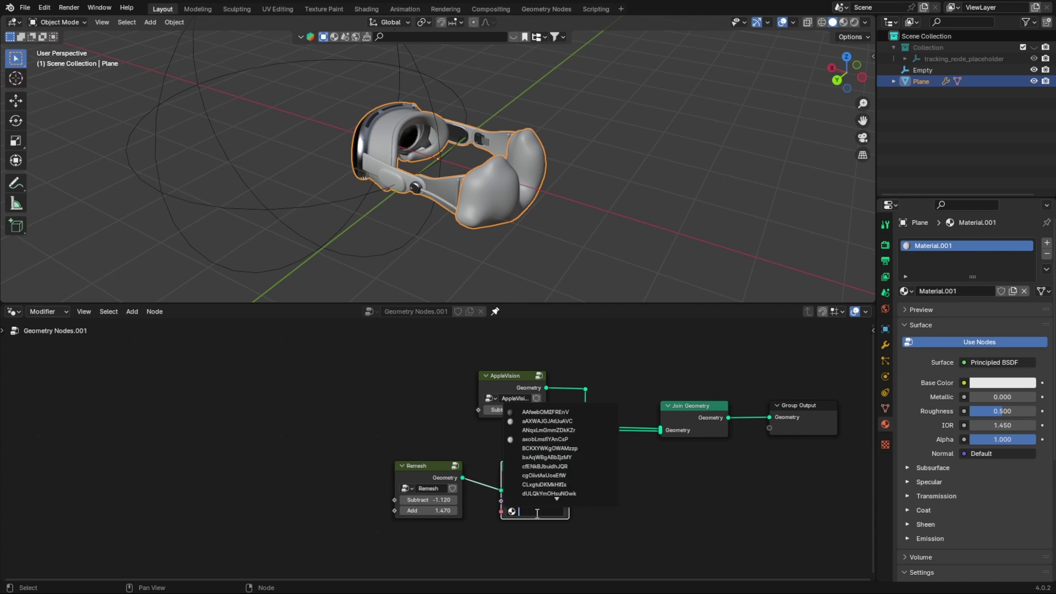
scroll(540, 475, down, 15)
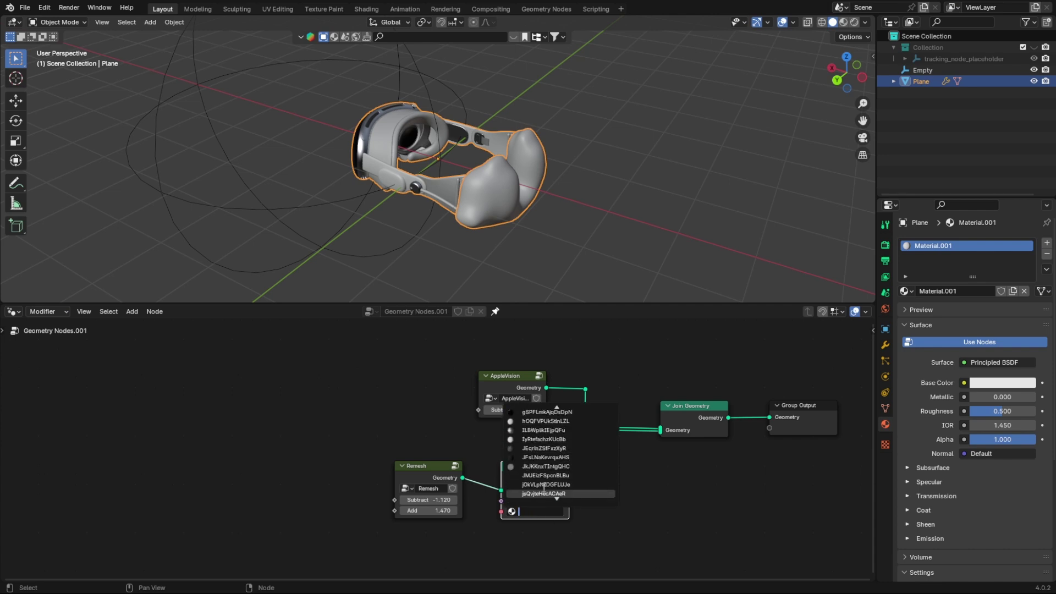
scroll(543, 484, down, 10)
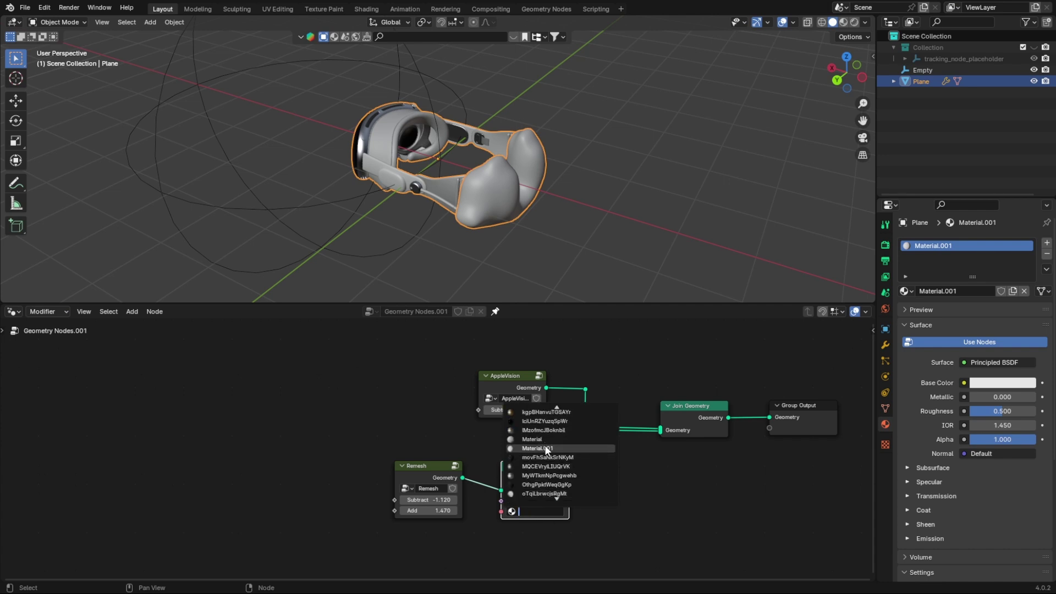
click(546, 449)
middle_drag(601, 518, 566, 518)
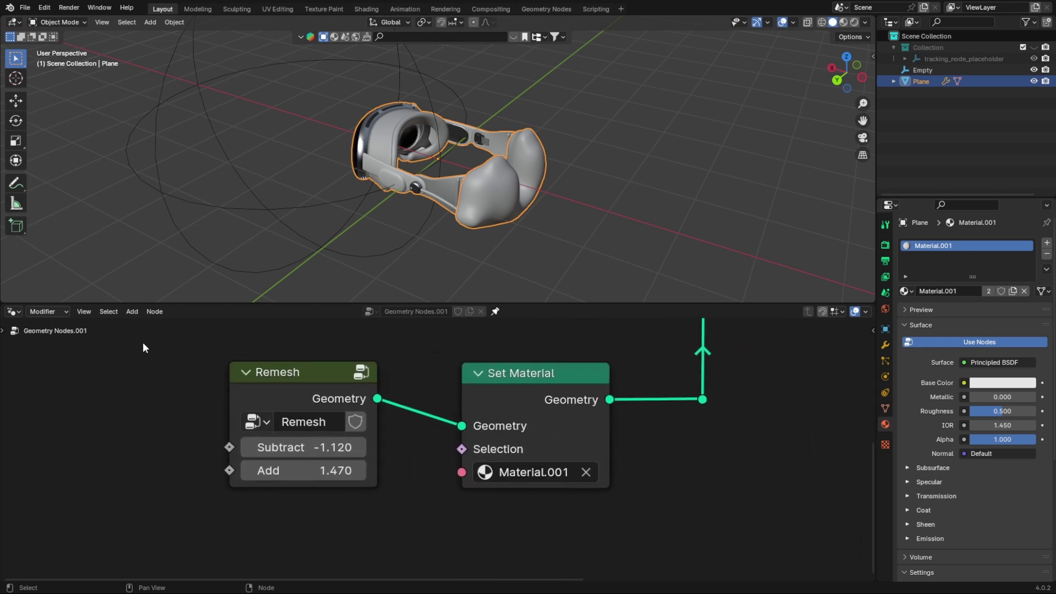
- Change the geometry node editor to the Shader Editor and bring Material.001's nodes into view
click(12, 312)
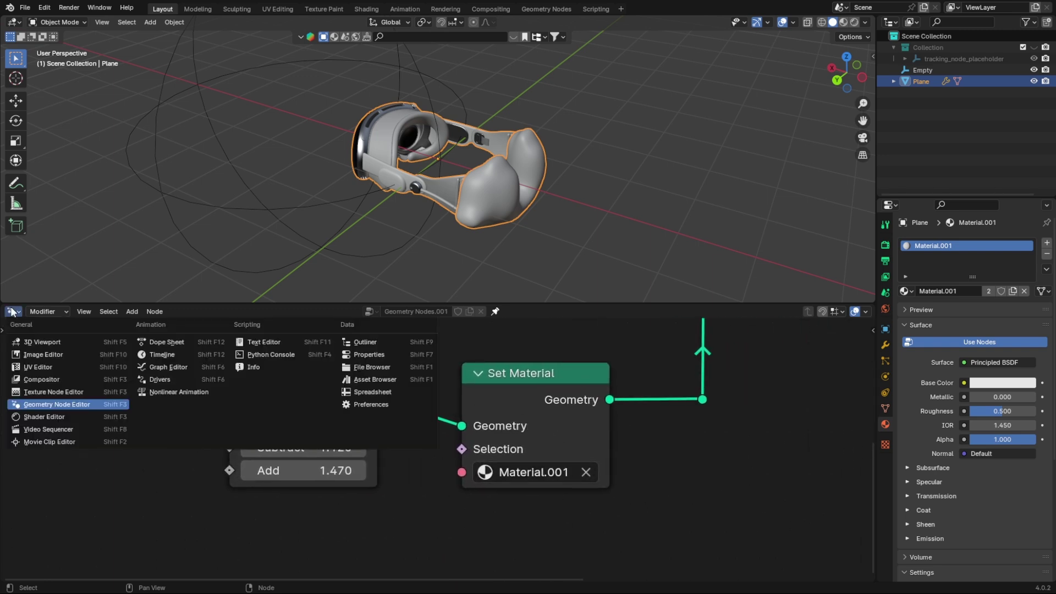
click(54, 417)
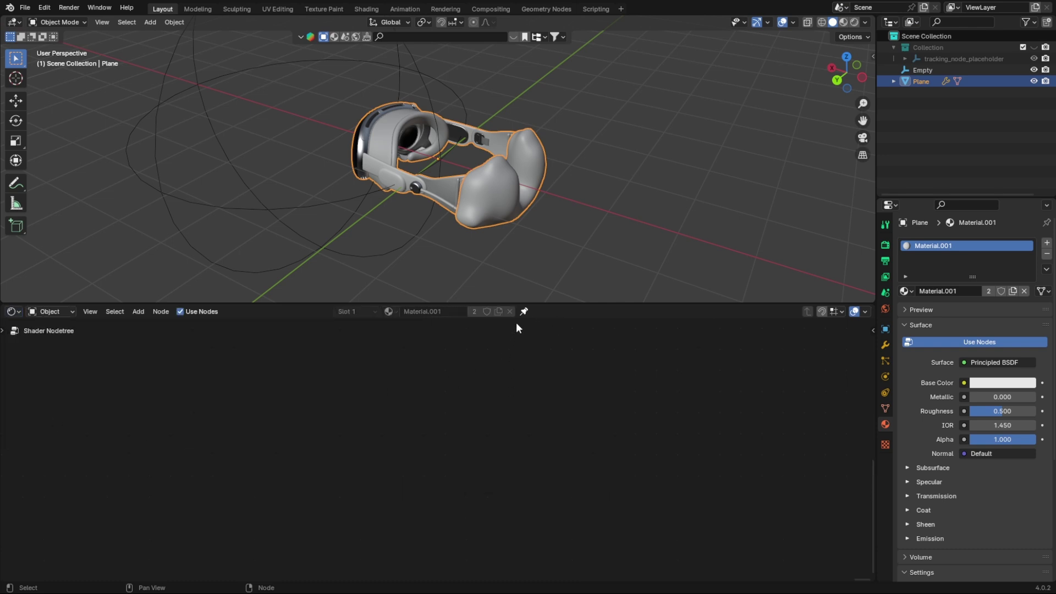
mouse_move(343, 438)
middle_down()
mouse_move(577, 488)
mouse_move(778, 469)
middle_up()
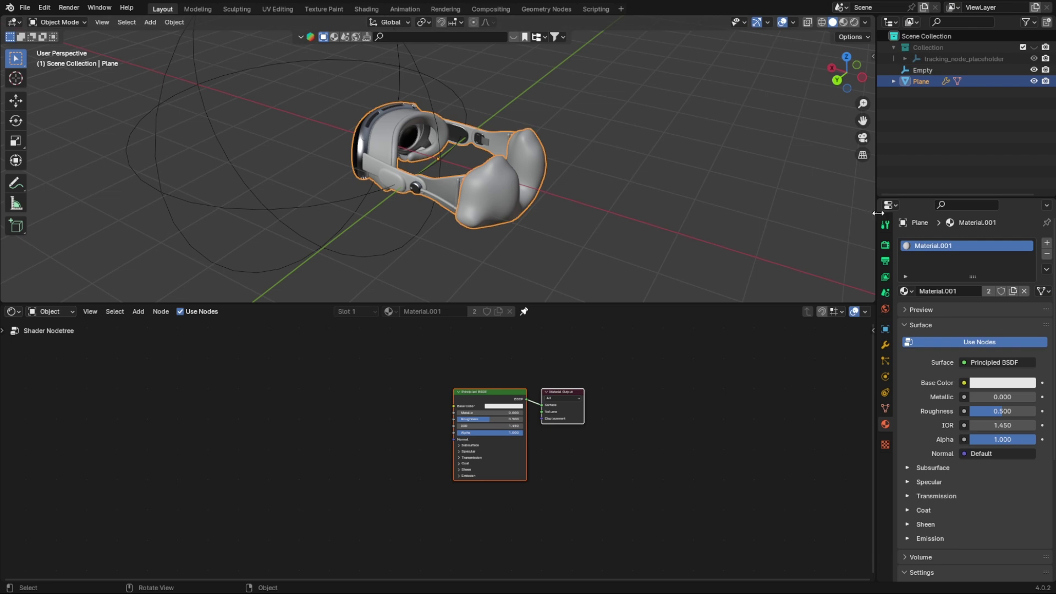
- Set the render engine to Cycles with GPU Compute and enable viewport denoising
click(885, 245)
click(979, 242)
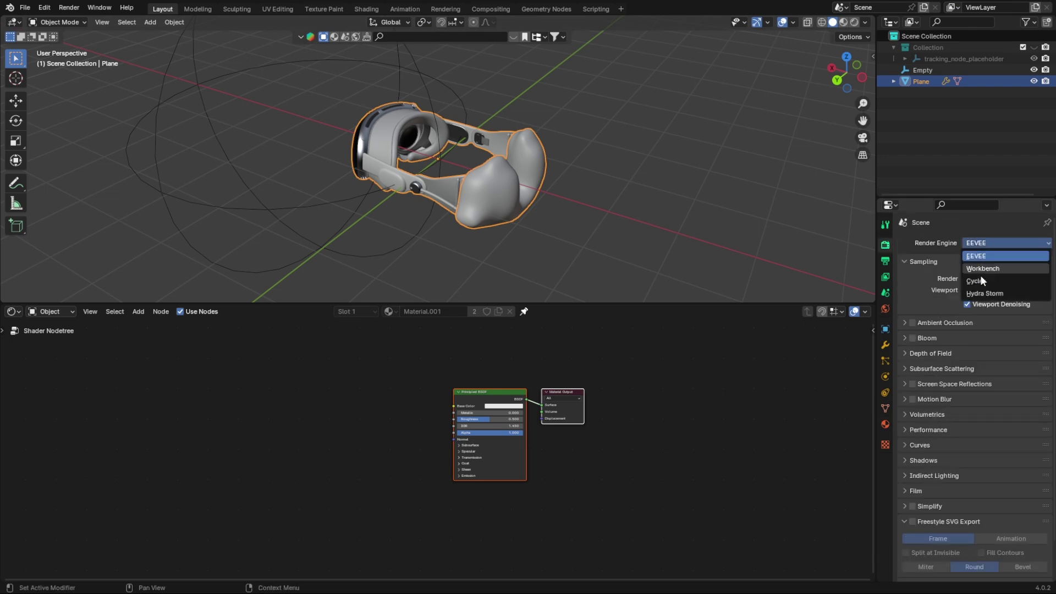
click(981, 280)
click(979, 271)
click(979, 291)
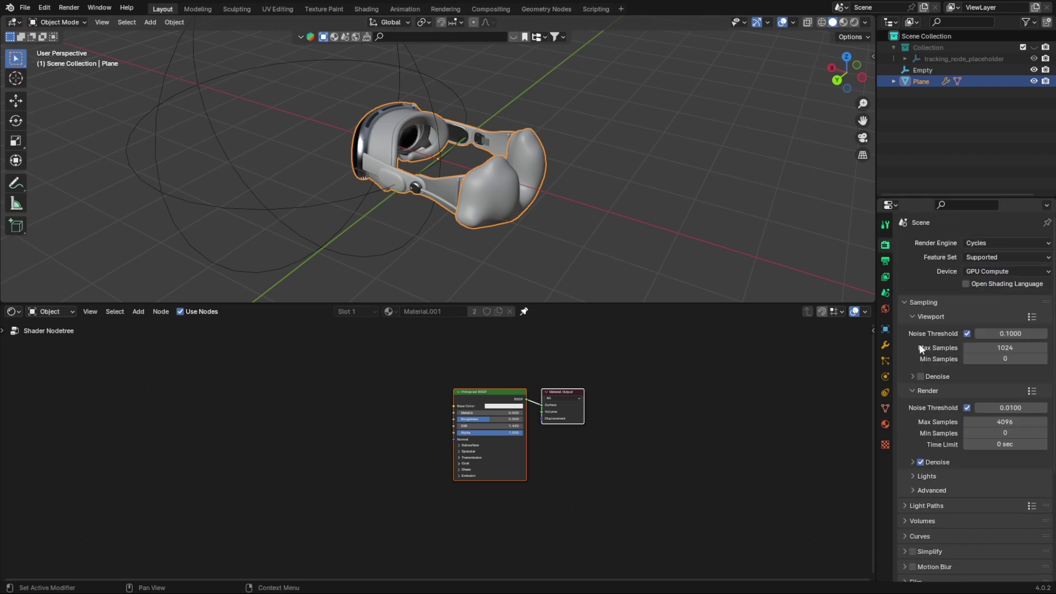
click(921, 376)
- Switch the viewport to rendered shading with Scene World lighting turned off, and deselect the headset
click(855, 22)
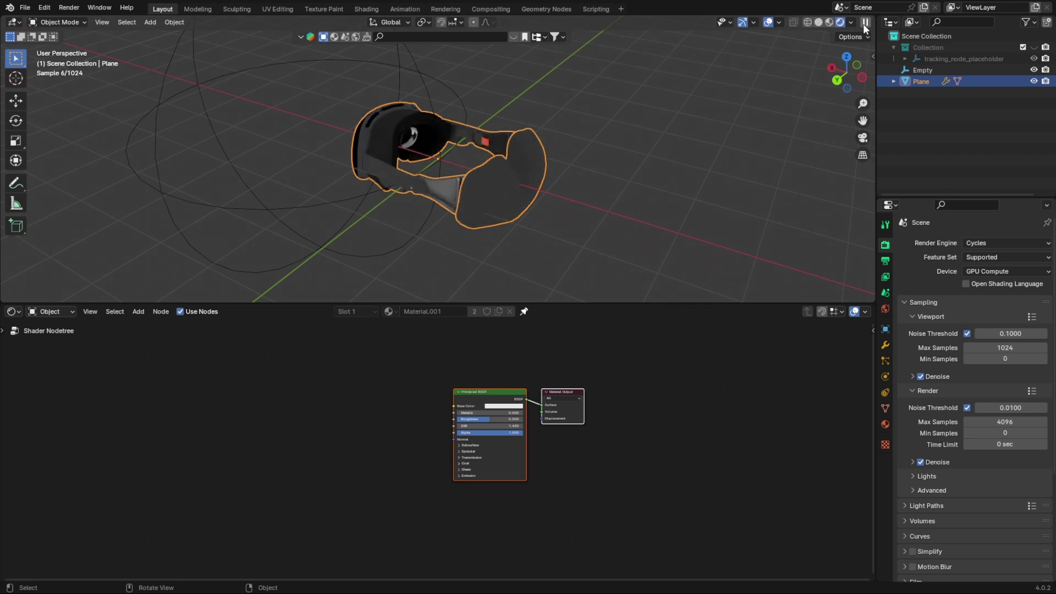
click(853, 21)
click(818, 127)
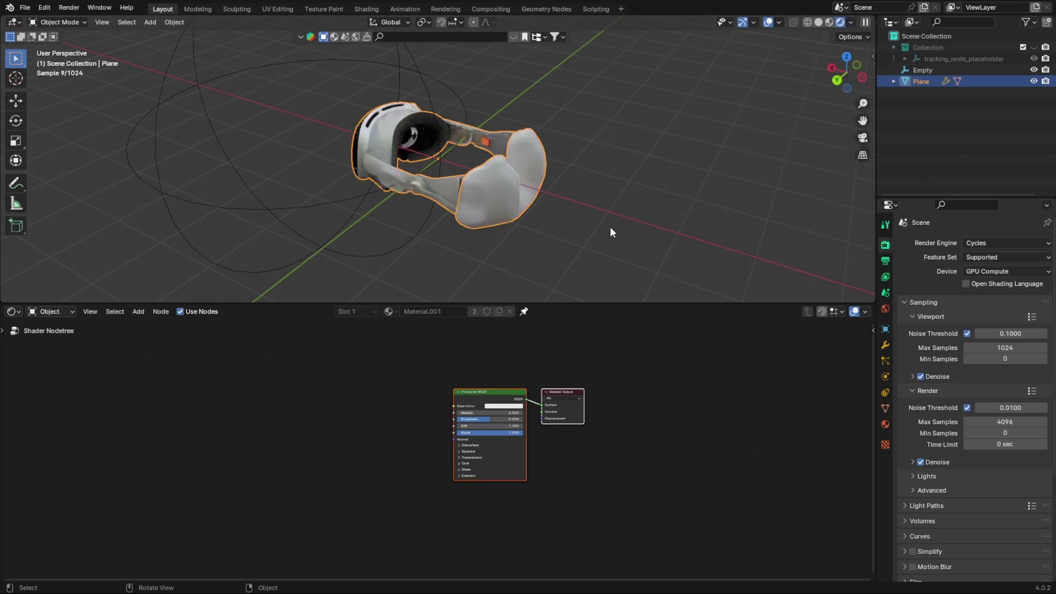
middle_drag(609, 227, 649, 253)
click(641, 219)
scroll(649, 226, up, 4)
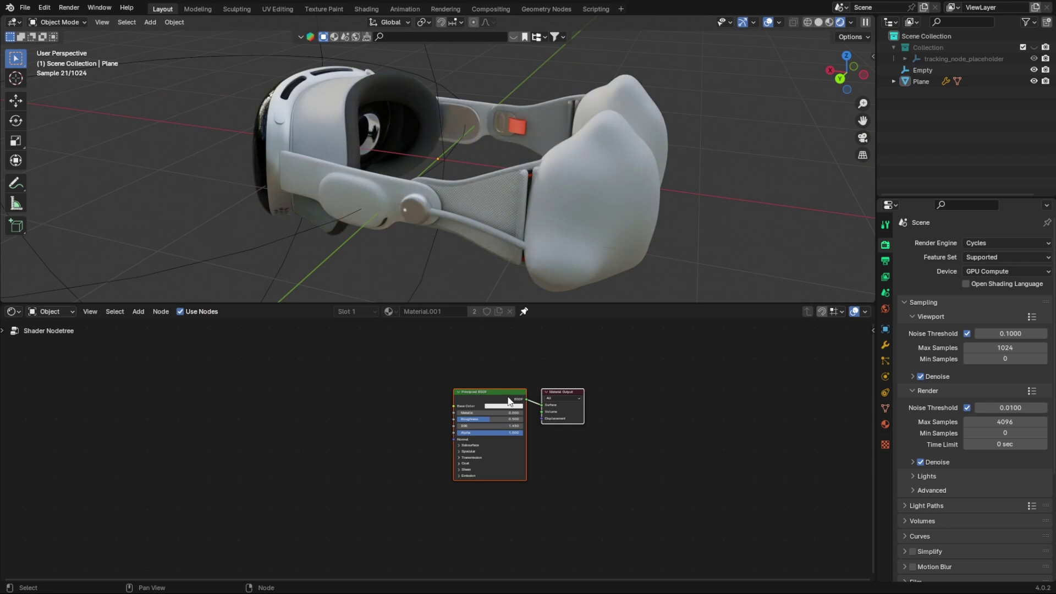
- Add a Color Ramp node to Material.001's shader tree, in front of the Principled BSDF
key(shift+a)
click(388, 433)
text(color ramp)
key(Return)
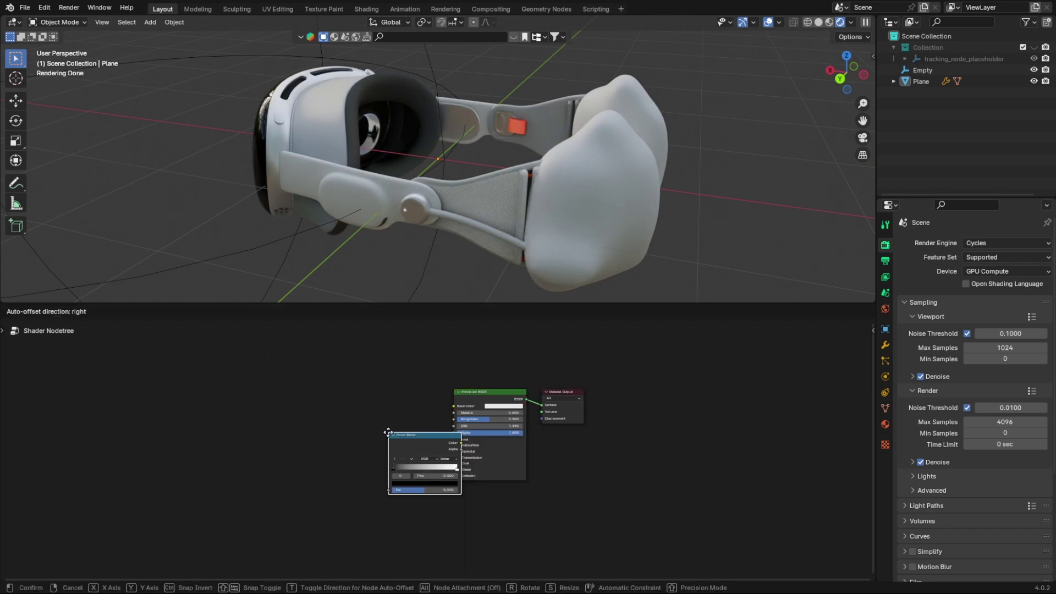
click(319, 404)
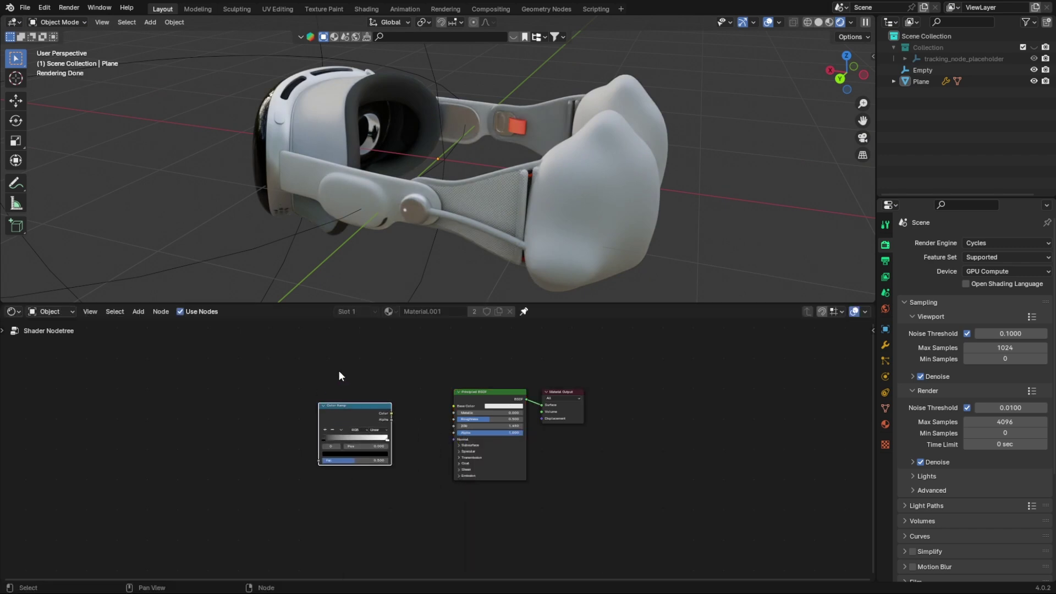
- Expand the Principled BSDF's Emission settings and connect the Color Ramp's Color output to the Emission Color input
scroll(335, 410, up, 6)
middle_drag(330, 458, 468, 460)
click(628, 495)
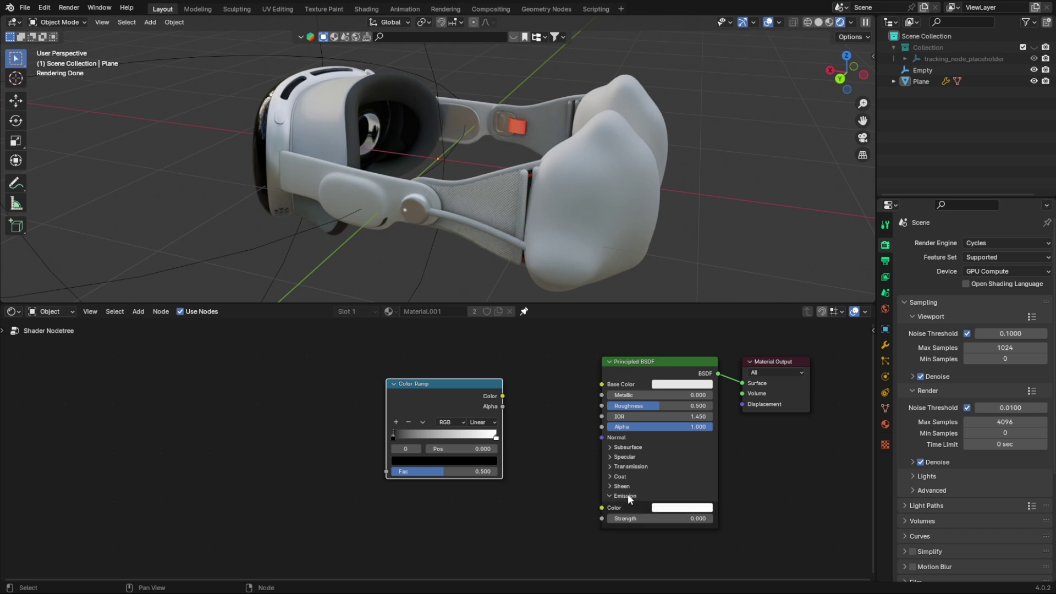
drag(466, 405, 469, 504)
middle_drag(469, 504, 447, 434)
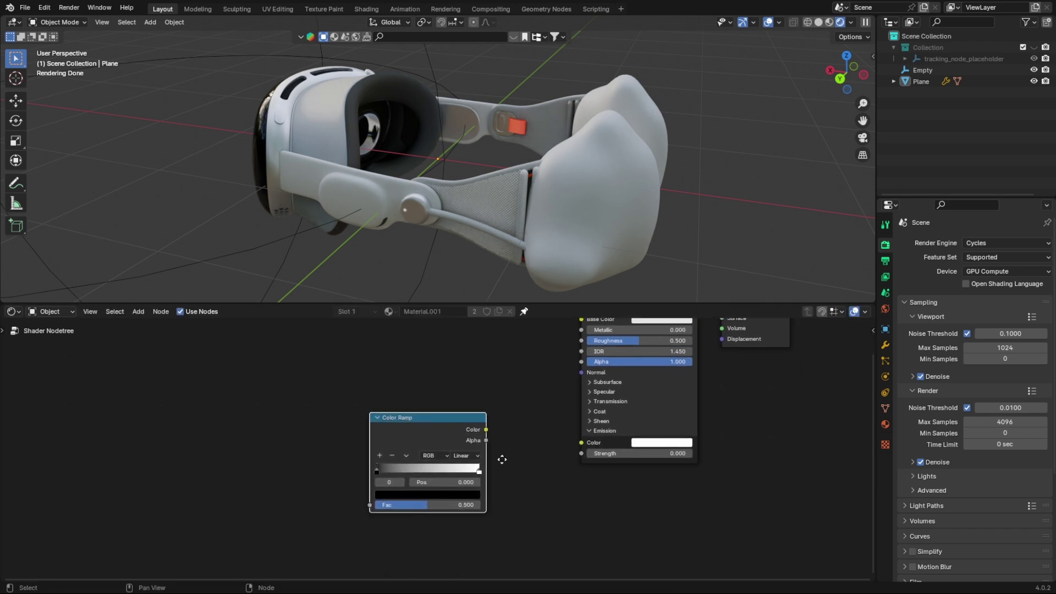
drag(482, 426, 580, 438)
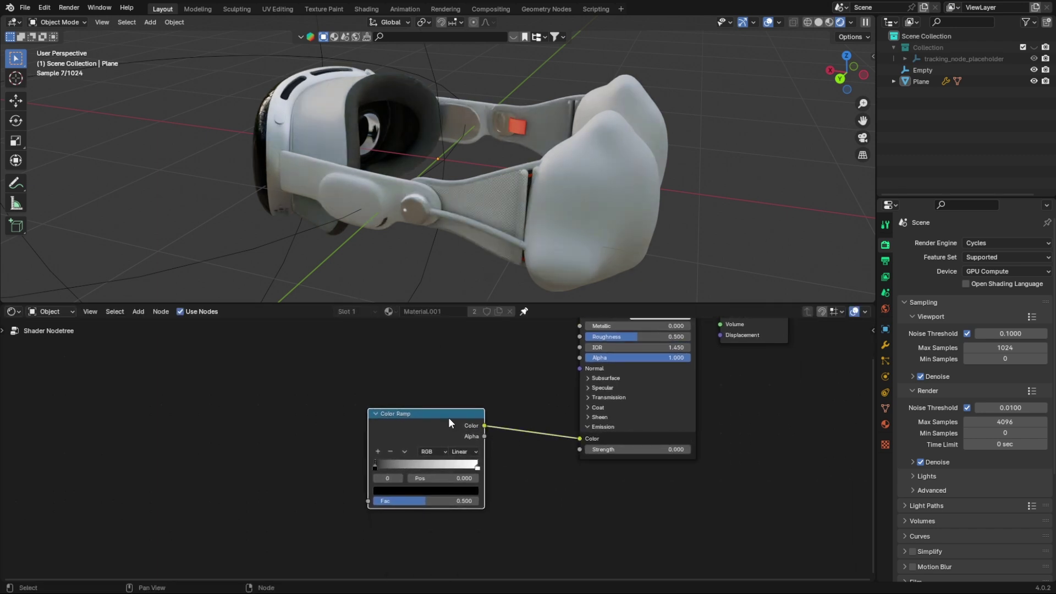
- Flip the Color Ramp's gradient so white comes first and black last
drag(448, 418, 448, 427)
click(402, 461)
click(411, 471)
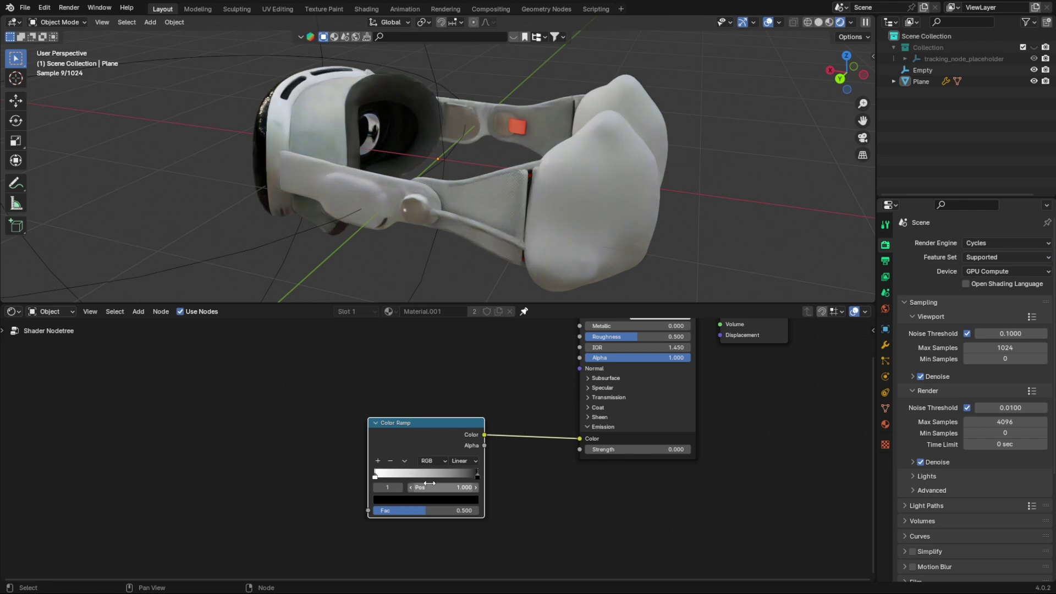
- Set the Principled BSDF's emission strength to 10 and the Color Ramp's interpolation to B-Spline
click(638, 449)
text(10)
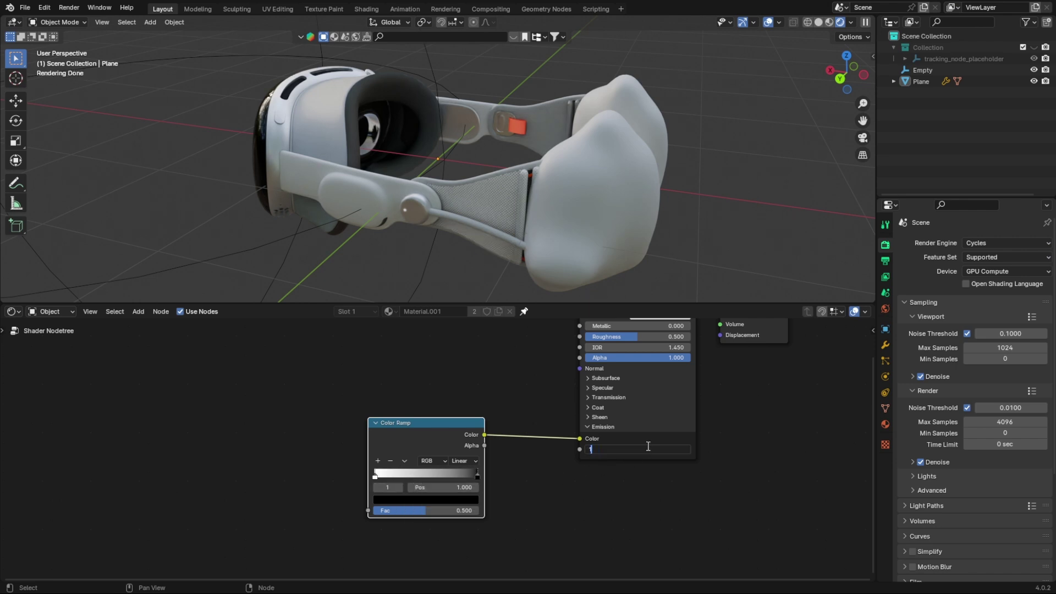
key(Return)
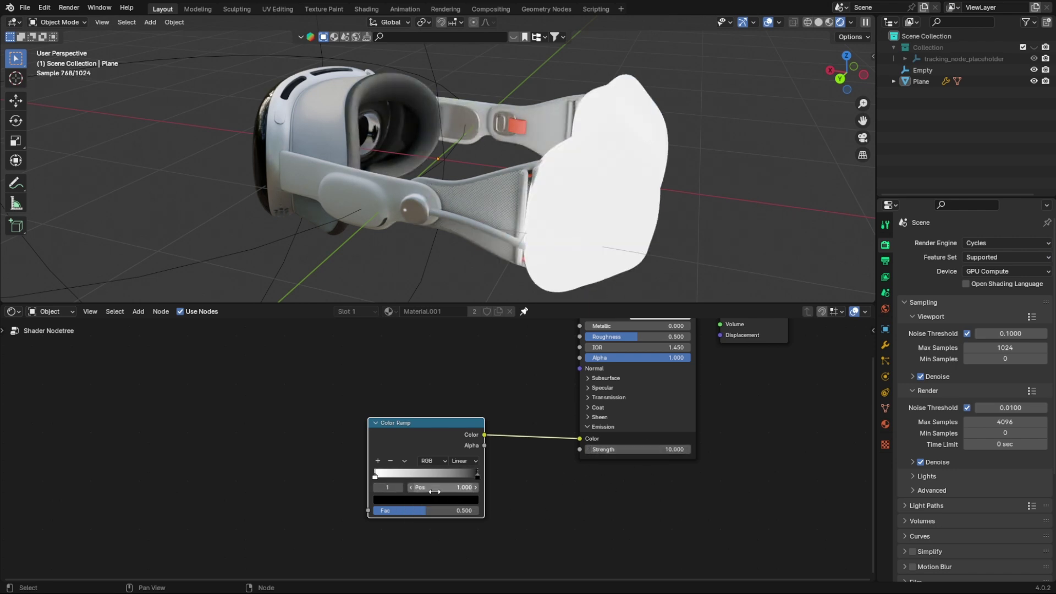
click(461, 461)
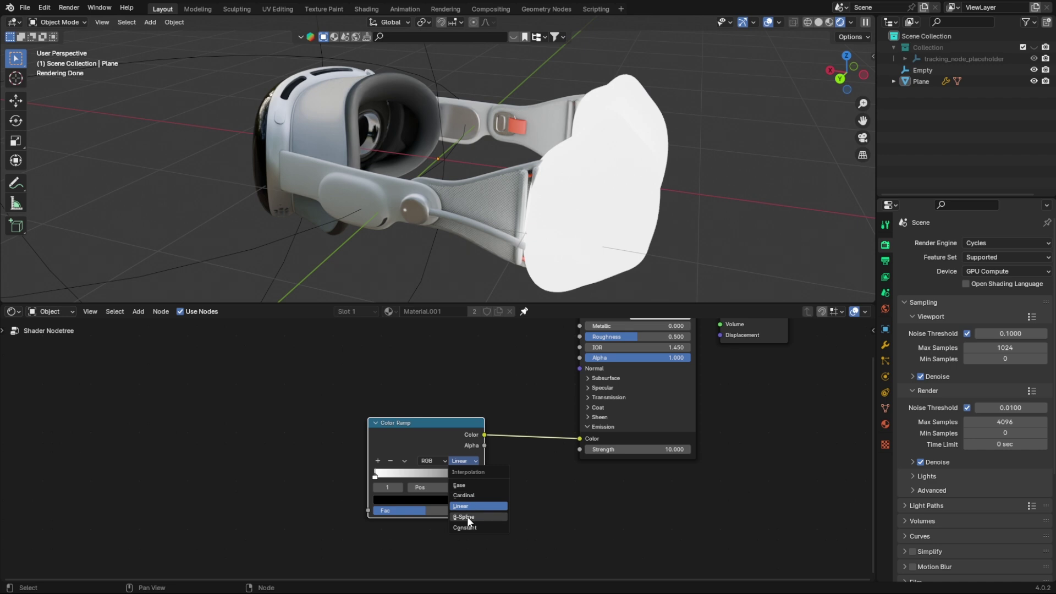
click(465, 517)
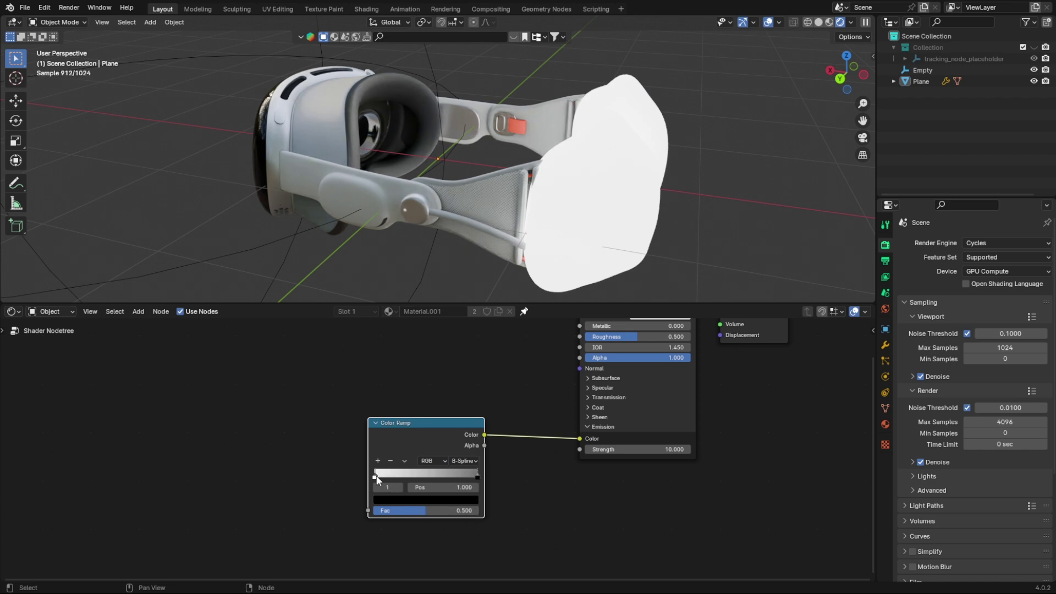
- Add a Gradient Texture node in front of the Color Ramp
key(shift+a)
click(335, 438)
text(gra)
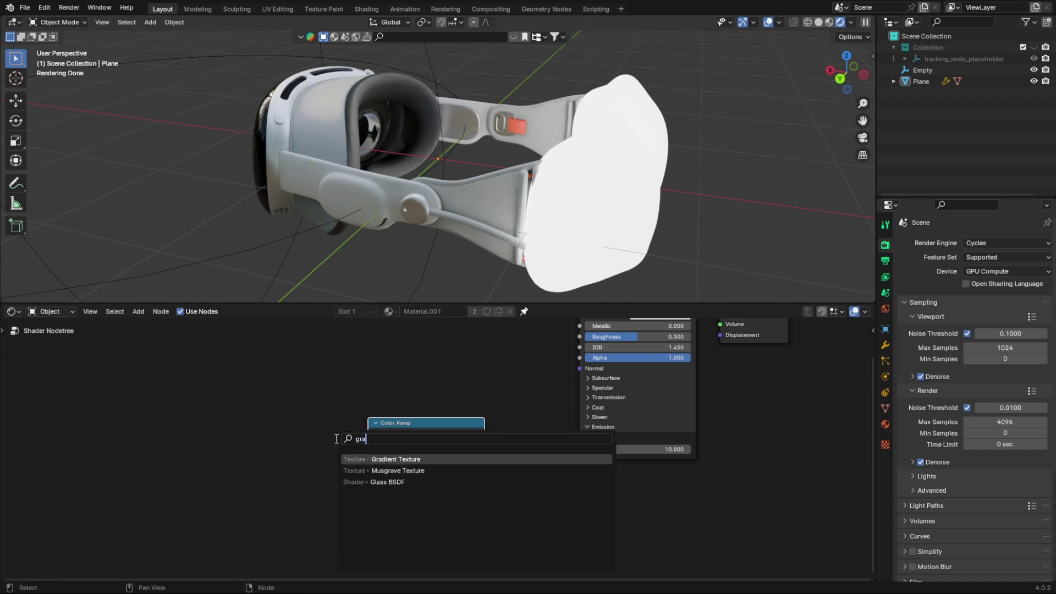
text(dient)
key(Return)
click(233, 451)
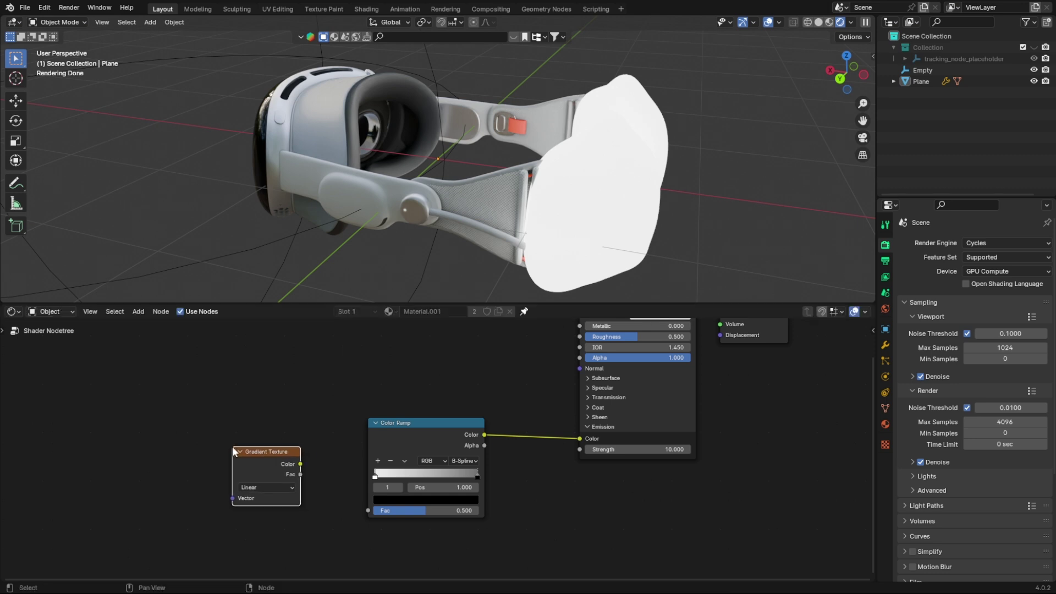
- Set the Gradient Texture's type to Easing and connect its Fac output to the Color Ramp's Fac input
click(269, 488)
click(269, 527)
drag(300, 476, 365, 510)
drag(296, 488, 313, 500)
- Move the Color Ramp's black stop to about 0.65, recolor its white stop to saturated red and move that stop to 0.382
drag(477, 475, 441, 478)
click(376, 477)
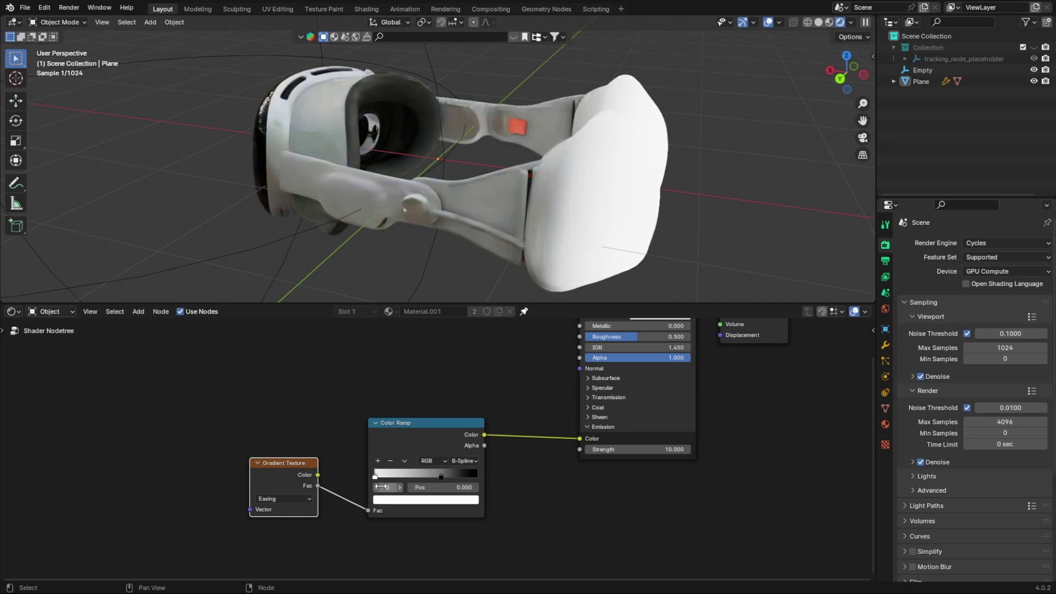
click(393, 500)
click(419, 427)
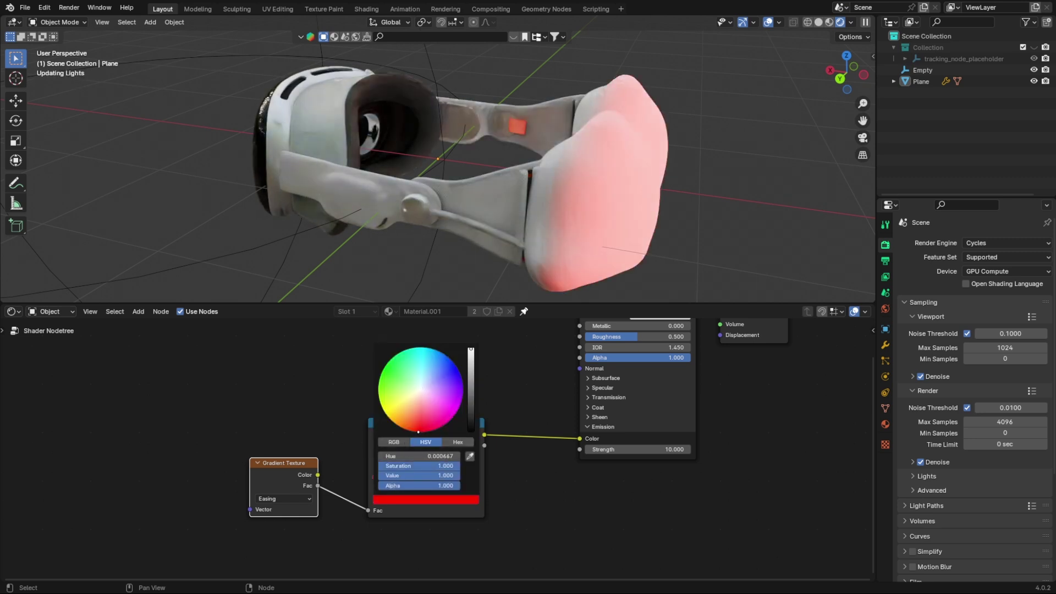
drag(381, 472, 382, 475)
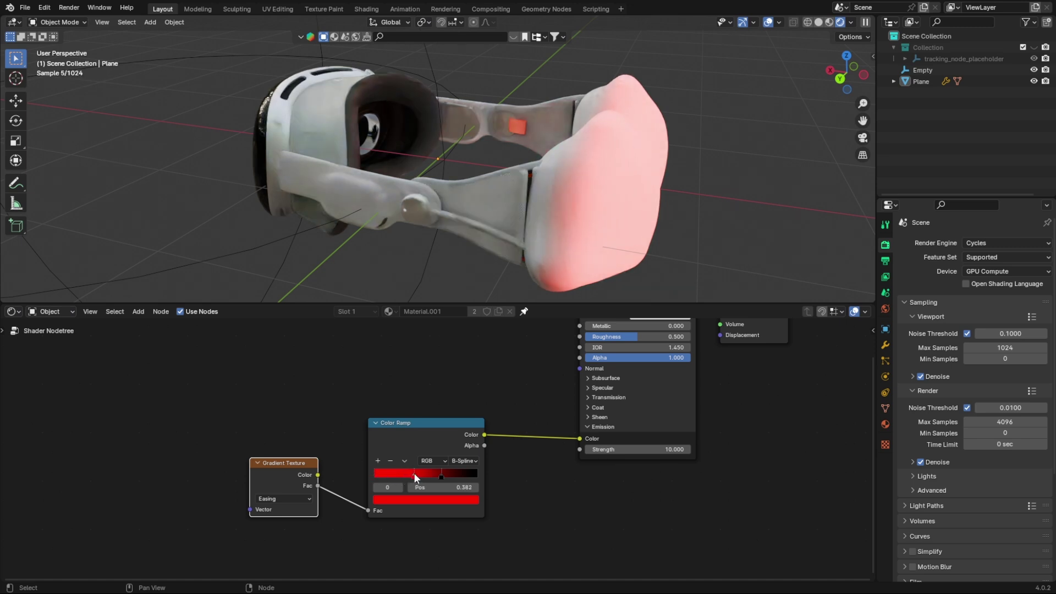
- Add a bright yellow-orange stop at position 0 of the Color Ramp and move the red stop to 0.300
click(378, 460)
drag(428, 478, 393, 481)
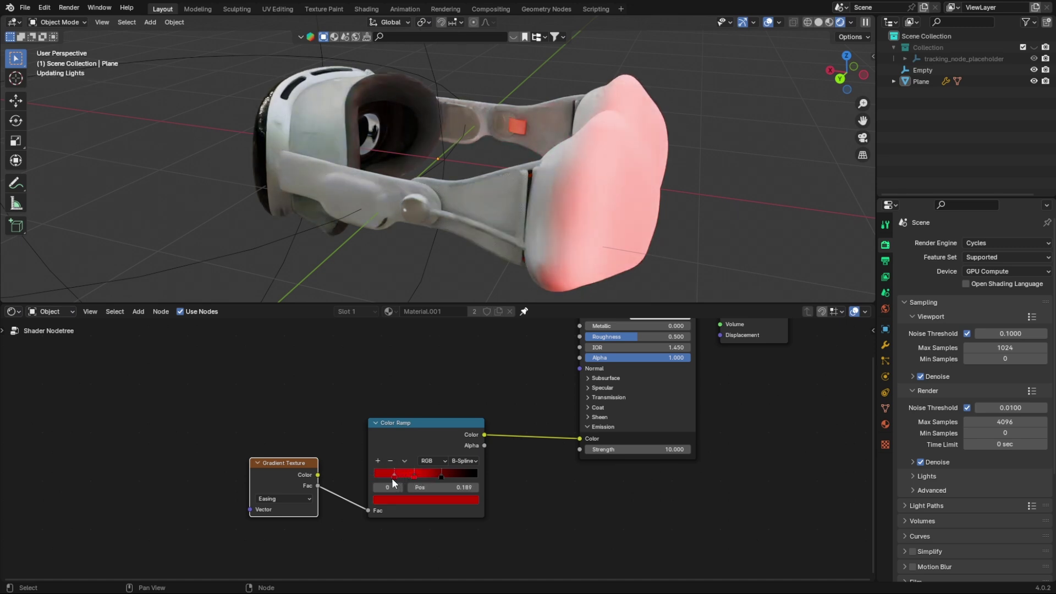
click(388, 499)
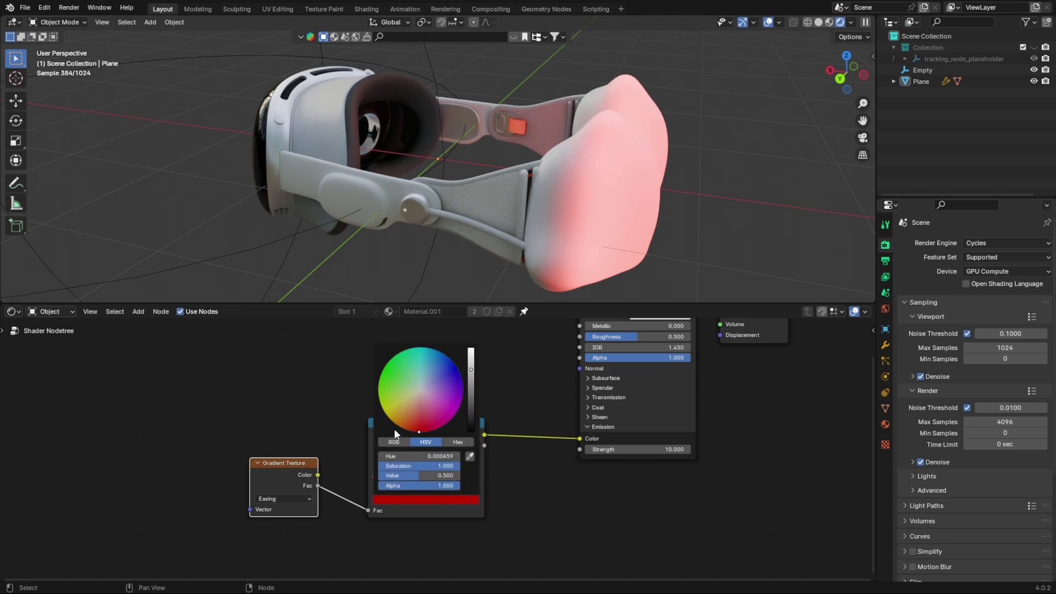
click(393, 425)
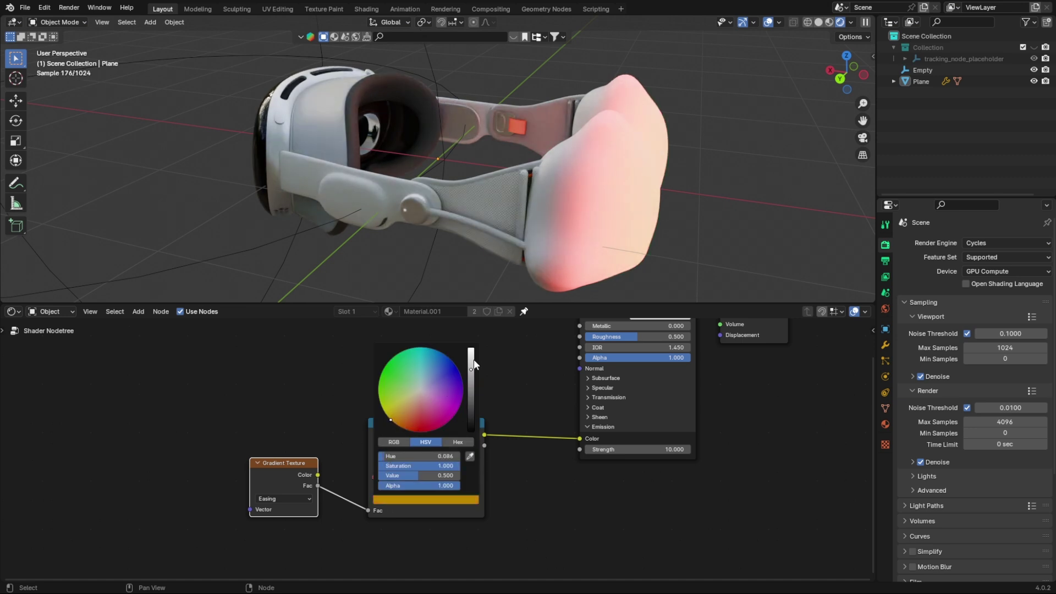
drag(474, 358, 472, 347)
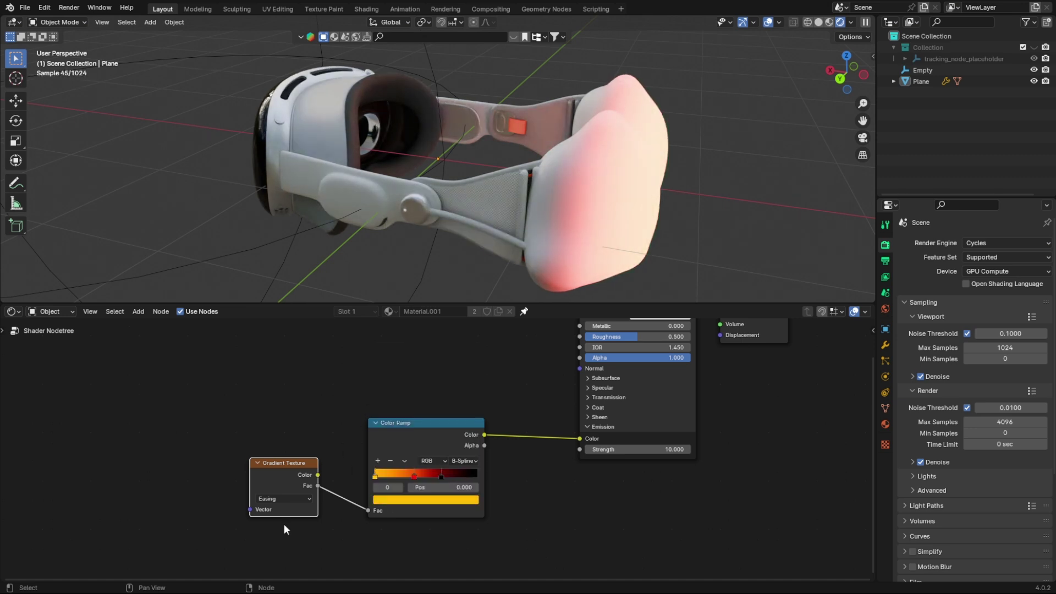
drag(410, 477, 403, 473)
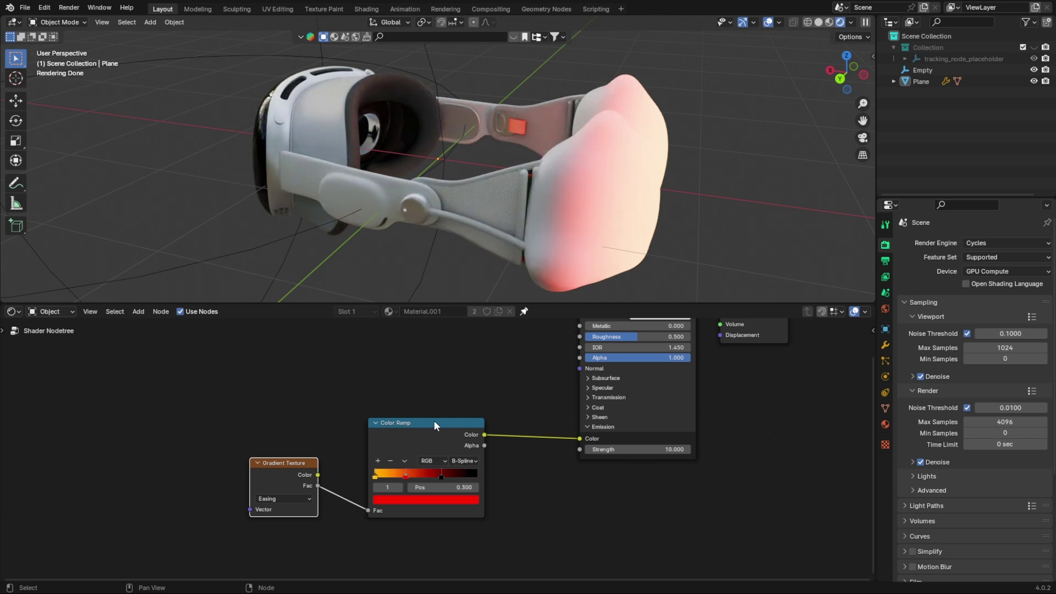
- Attach Texture Coordinate and Mapping nodes to the Gradient Texture and place them above and before it
drag(259, 370, 404, 470)
click(302, 470)
key(ctrl+t)
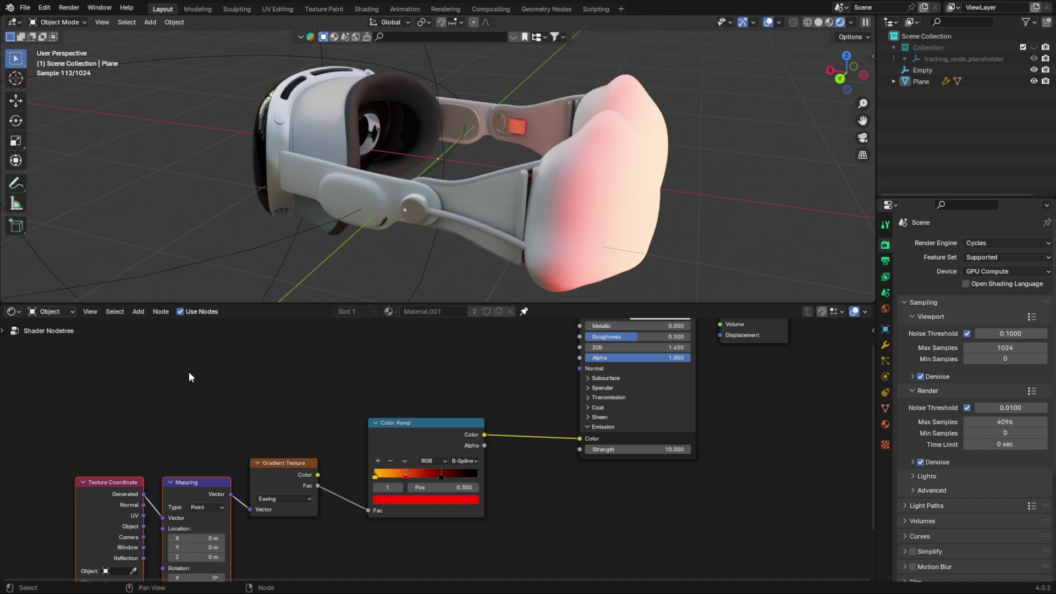
middle_drag(123, 422, 272, 484)
drag(236, 466, 356, 556)
middle_drag(354, 554, 349, 521)
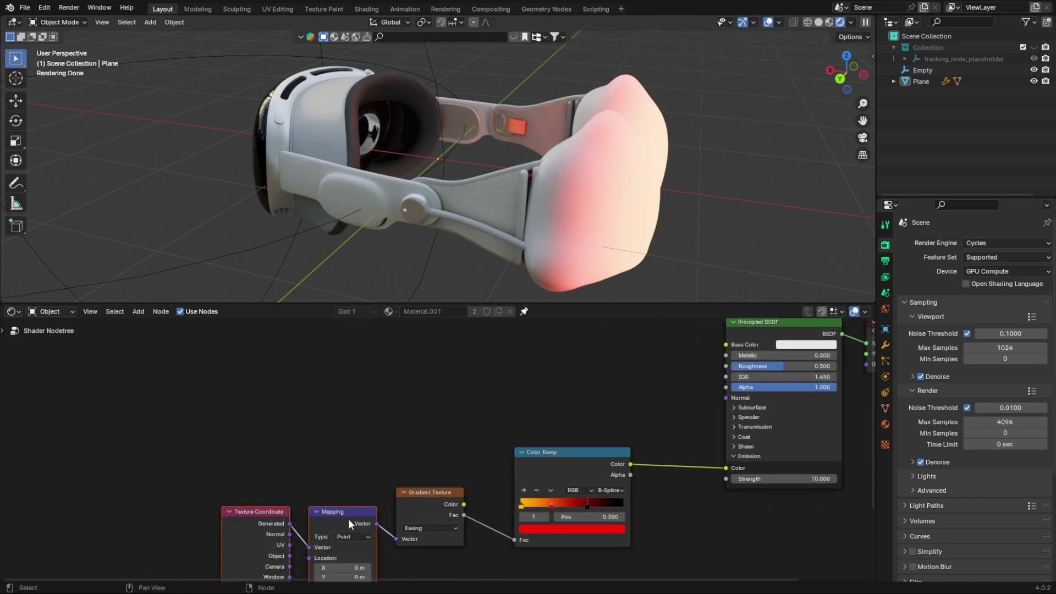
drag(347, 511, 284, 372)
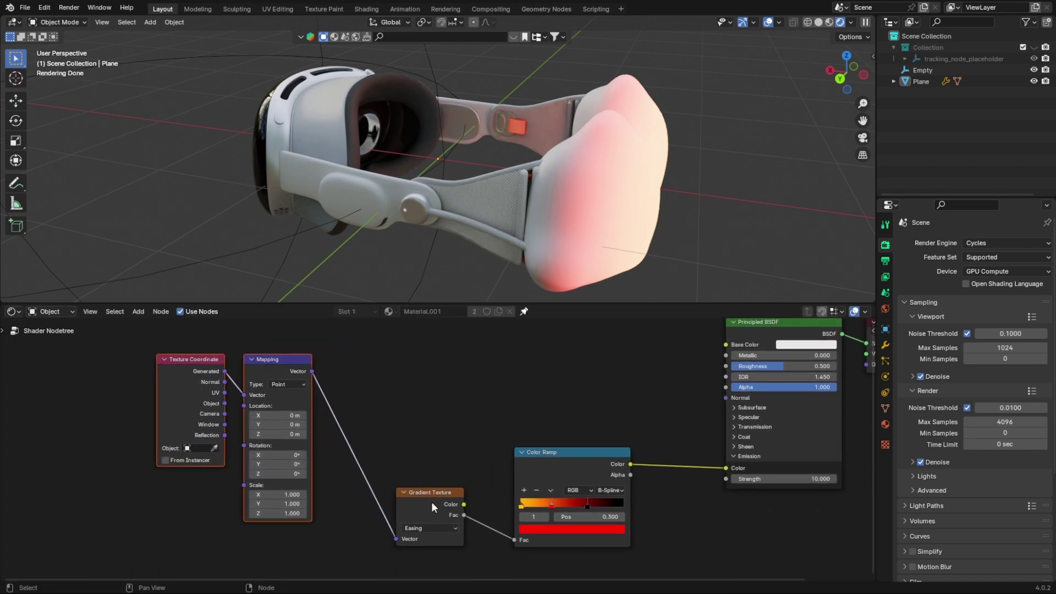
- Duplicate the Gradient Texture and Color Ramp, linking Mapping's Vector to the copied gradient and the copied ramp's Color to Base Color
drag(401, 388, 530, 507)
middle_drag(529, 504, 525, 537)
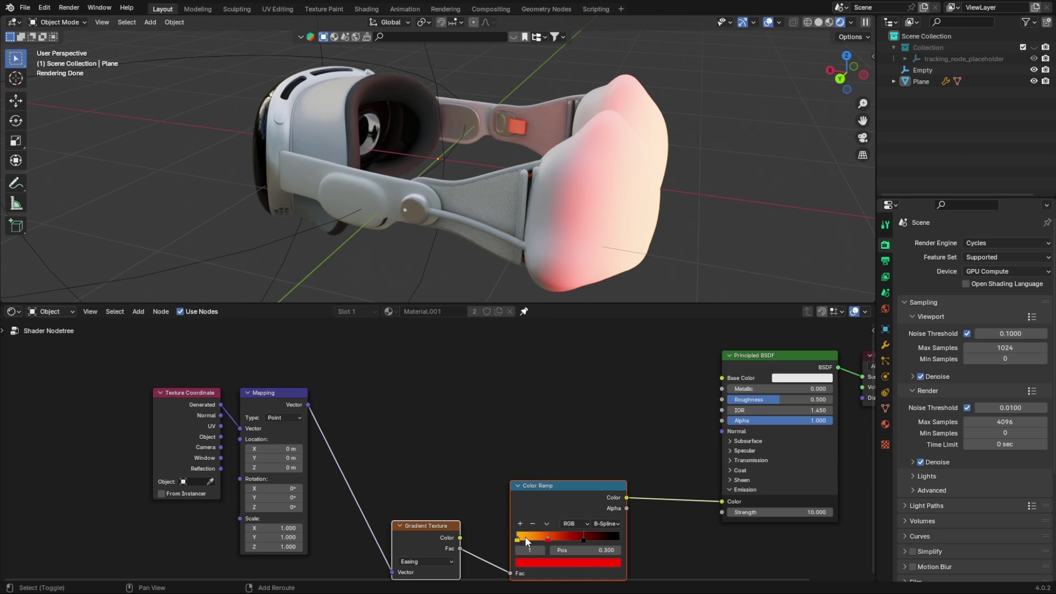
key(shift+d)
click(515, 389)
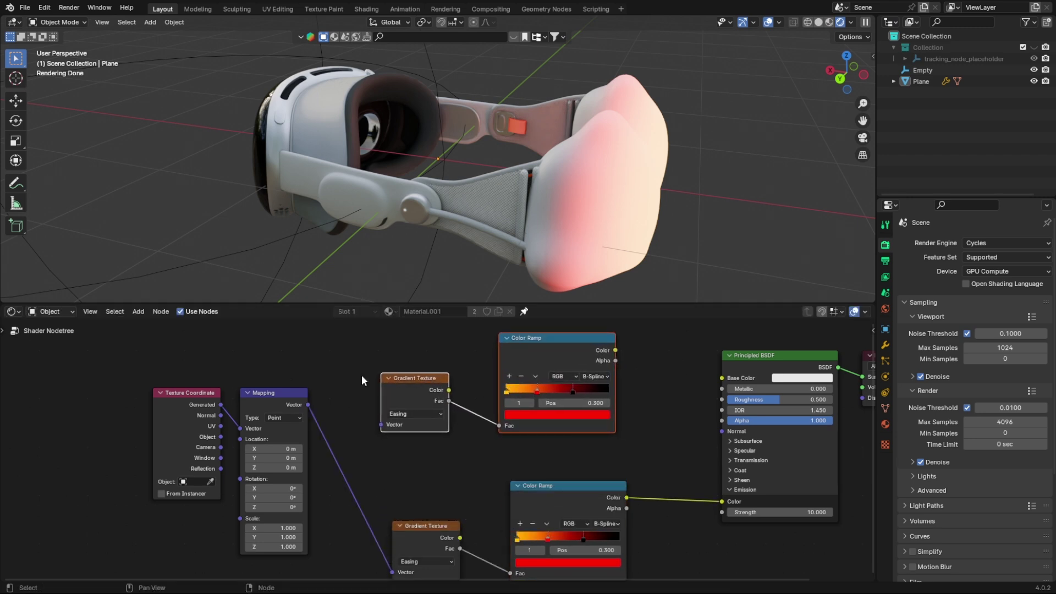
drag(308, 405, 380, 425)
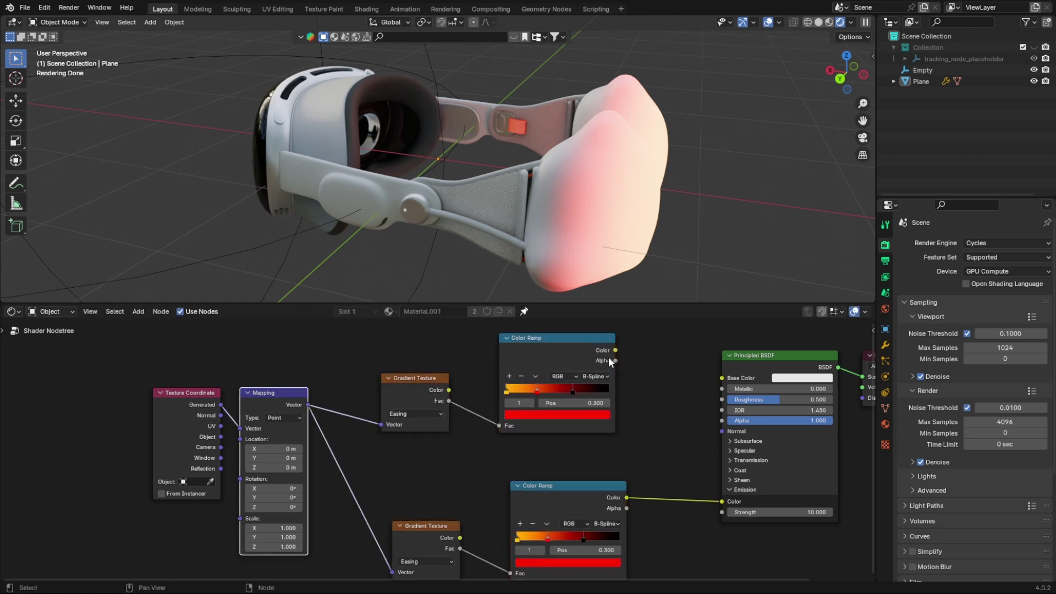
drag(616, 350, 722, 377)
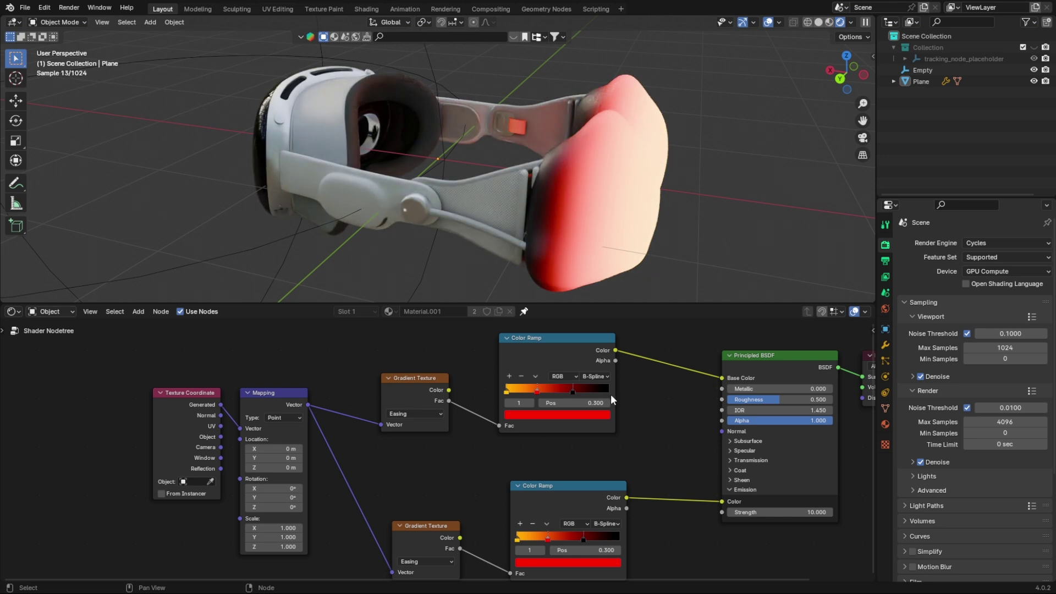
- Lighten the black stop of the Base Color's Color Ramp to dark grey
click(573, 392)
click(584, 413)
mouse_move(601, 333)
mouse_down()
mouse_move(601, 310)
mouse_move(602, 322)
mouse_up()
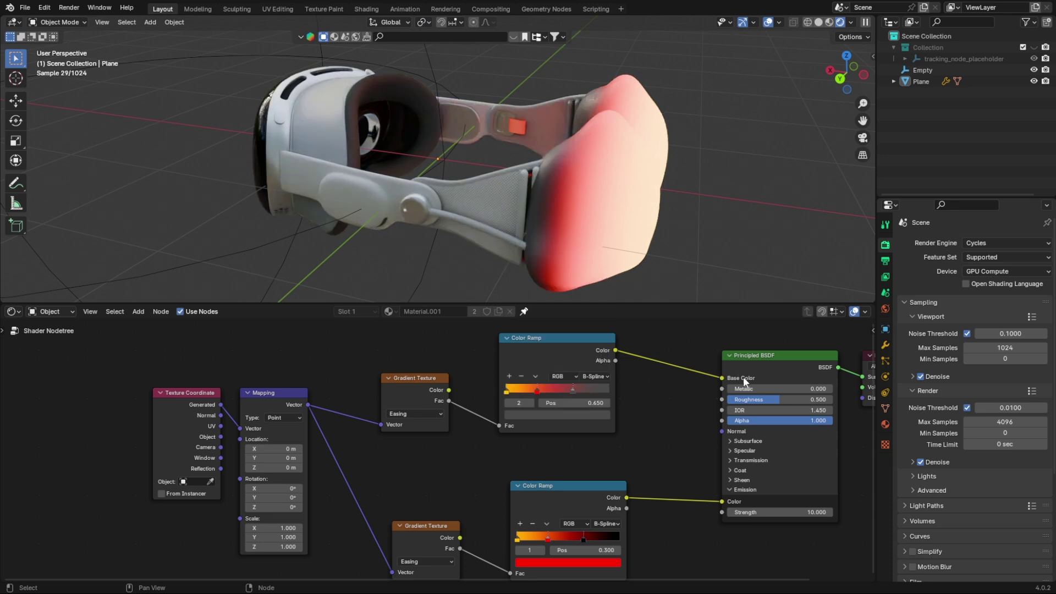
- Set the Principled BSDF's Metallic to 1 and Roughness to 0.25, and save the file
drag(748, 389, 836, 389)
middle_drag(829, 402, 691, 386)
click(631, 385)
text(.2)
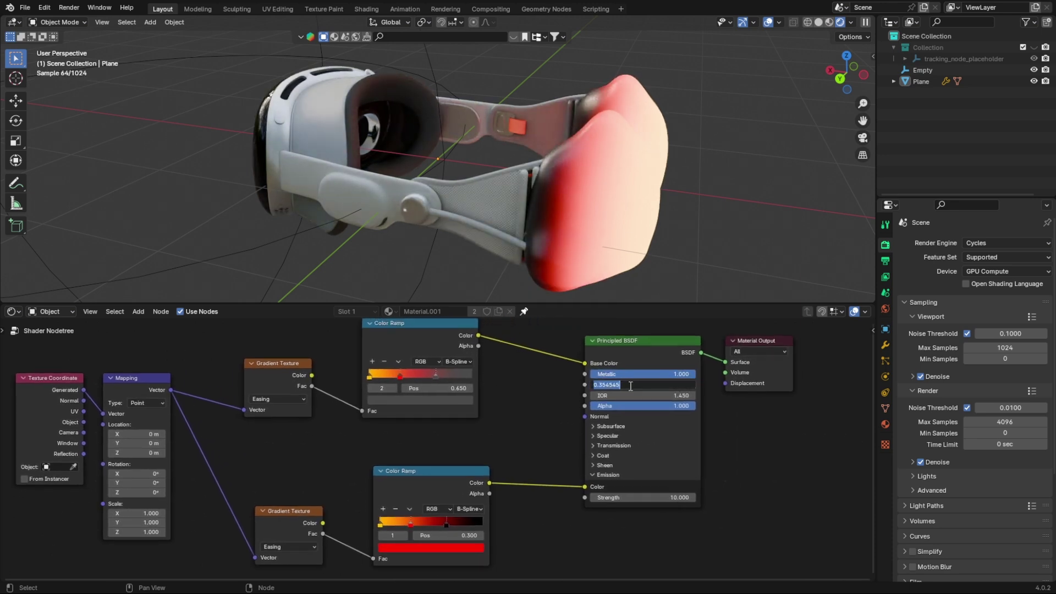
text(50)
key(Return)
key(ctrl+s)
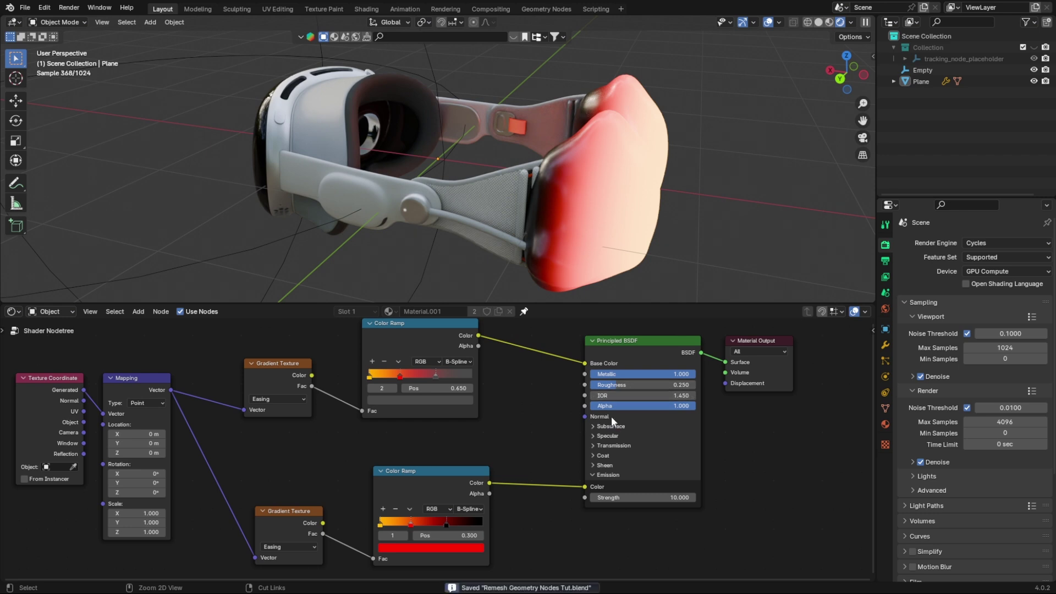
- Move the Texture Coordinate and Mapping nodes lower, between the two gradient branches
scroll(350, 492, down, 1)
middle_drag(350, 493, 486, 452)
drag(194, 514, 343, 361)
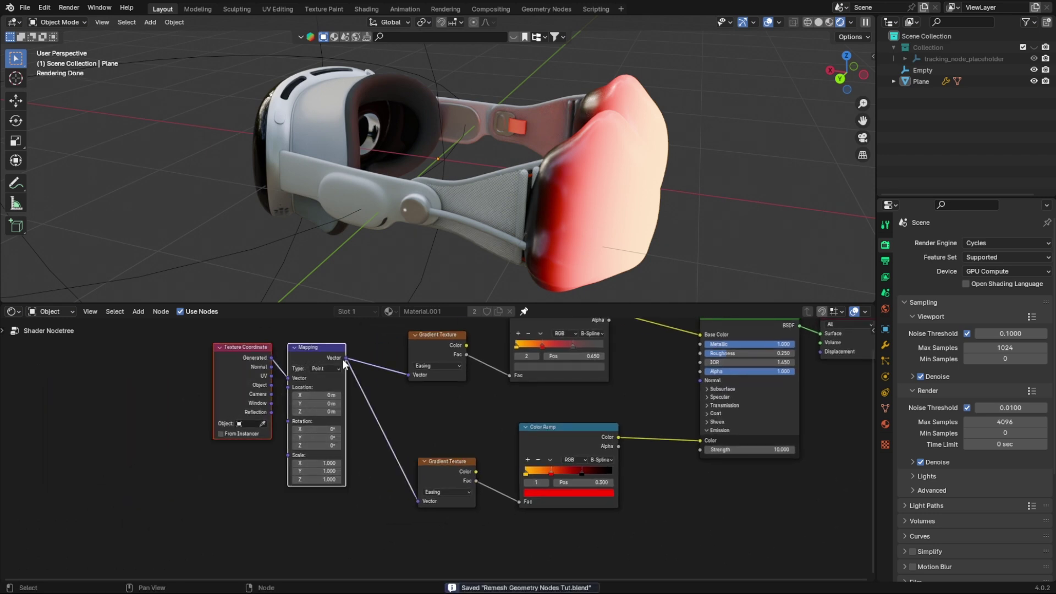
key(g)
click(317, 422)
- Spread the two Gradient Texture and Color Ramp pairs vertically apart to free space between them
drag(430, 407, 581, 494)
key(g)
click(582, 578)
middle_drag(550, 508, 527, 492)
scroll(526, 491, down, 1)
drag(400, 330, 555, 423)
key(g)
click(544, 374)
- Add a Noise Texture node between the gradient branches and connect Mapping's Vector output to its Vector input
scroll(506, 426, up, 2)
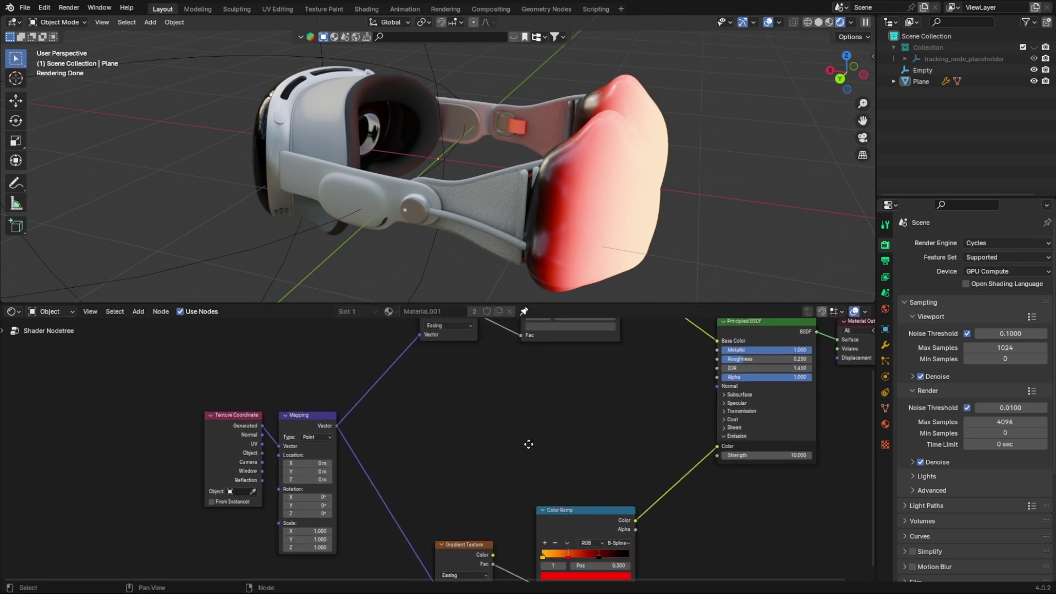
key(shift+a)
text(noise)
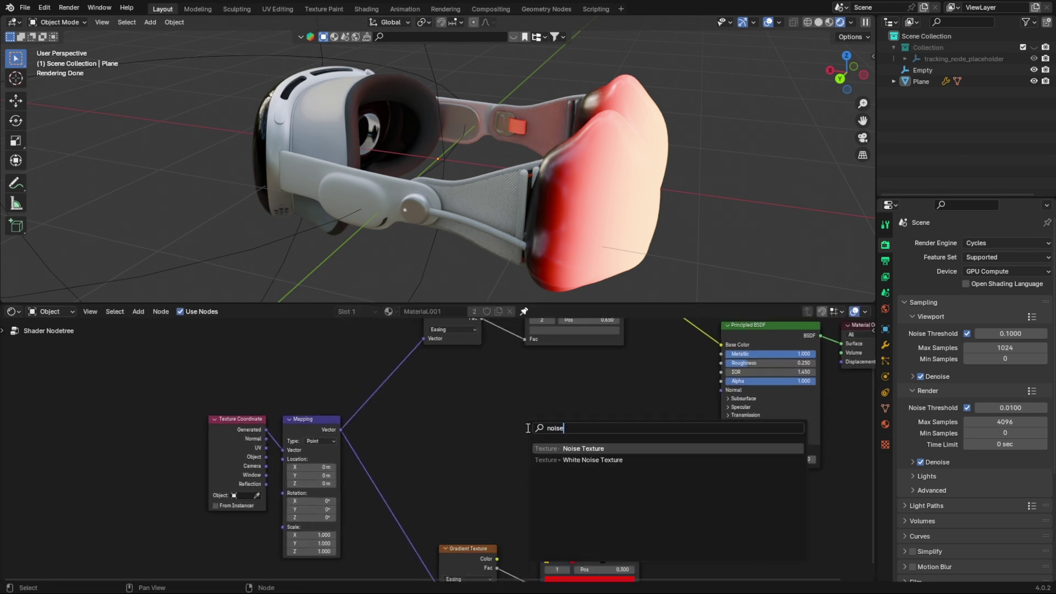
key(Return)
click(447, 419)
scroll(447, 419, up, 2)
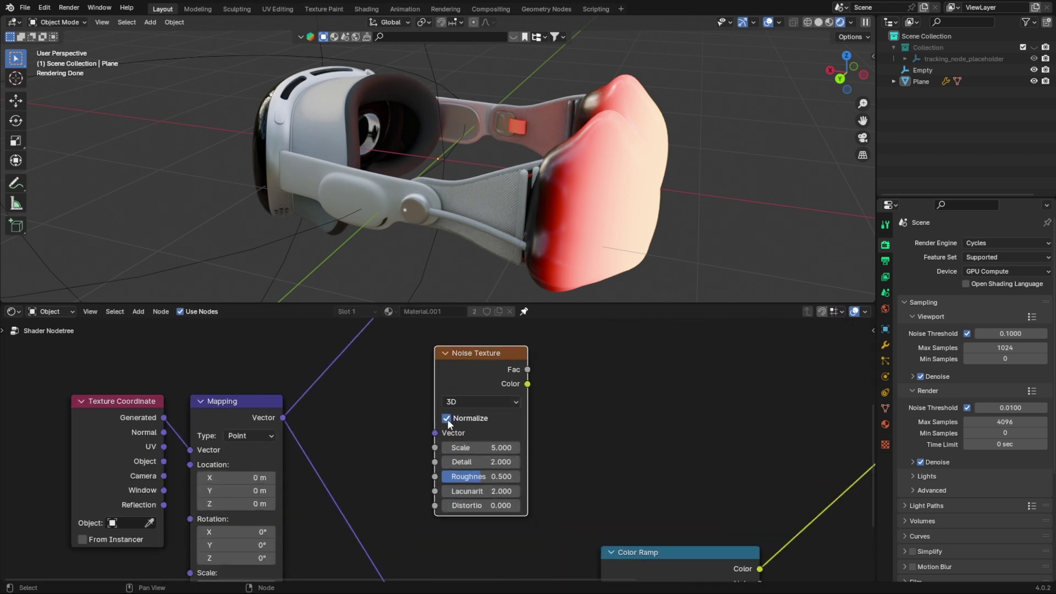
drag(282, 417, 434, 433)
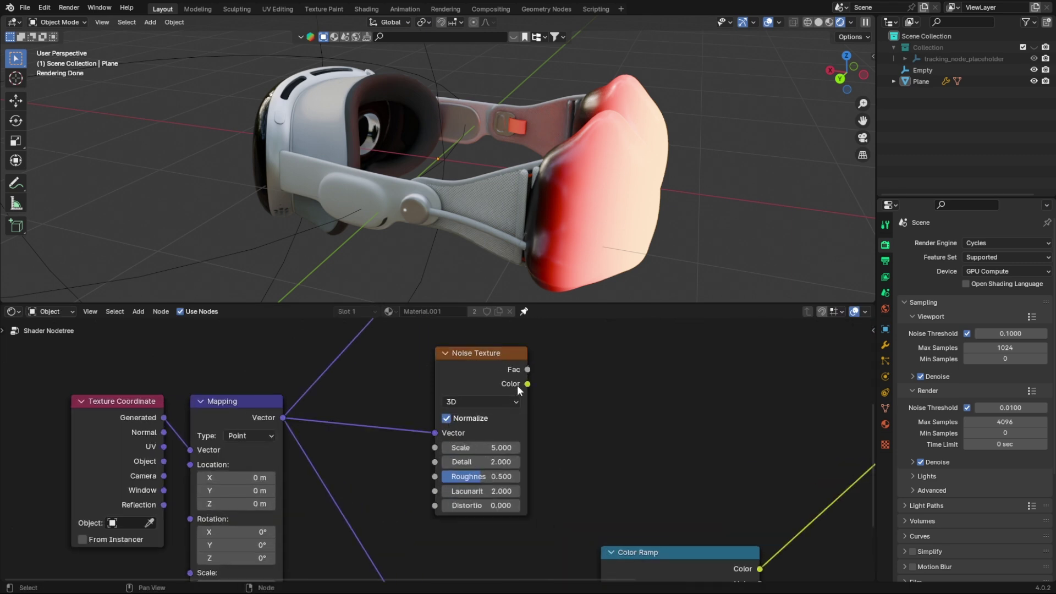
- Add a Voronoi Texture node after the Noise Texture and connect the noise's Fac output to its Vector input
middle_drag(506, 385, 395, 412)
key(shift+a)
text(vo)
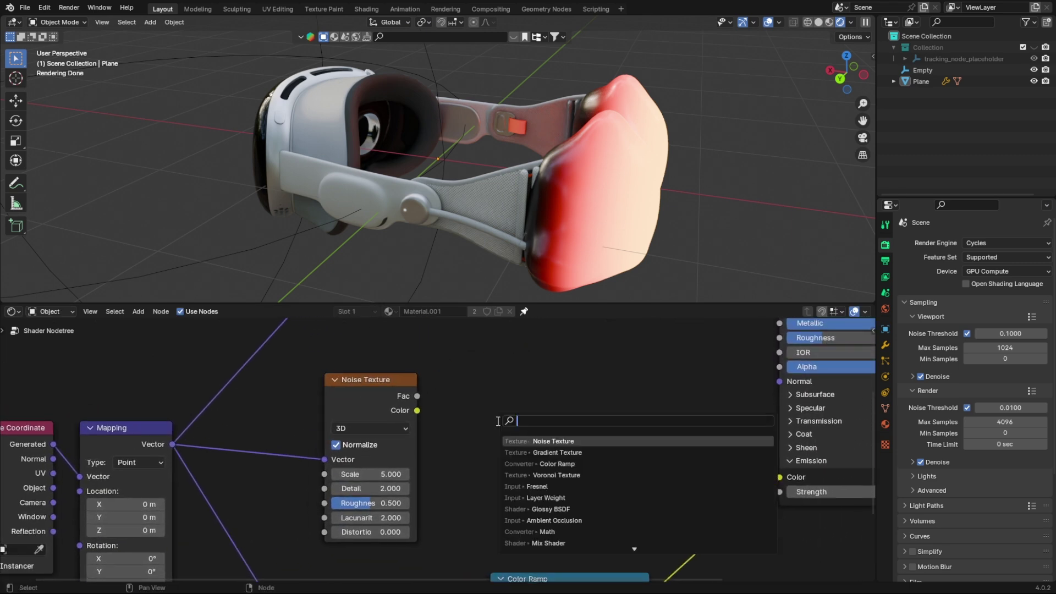
text(ronoi)
key(Return)
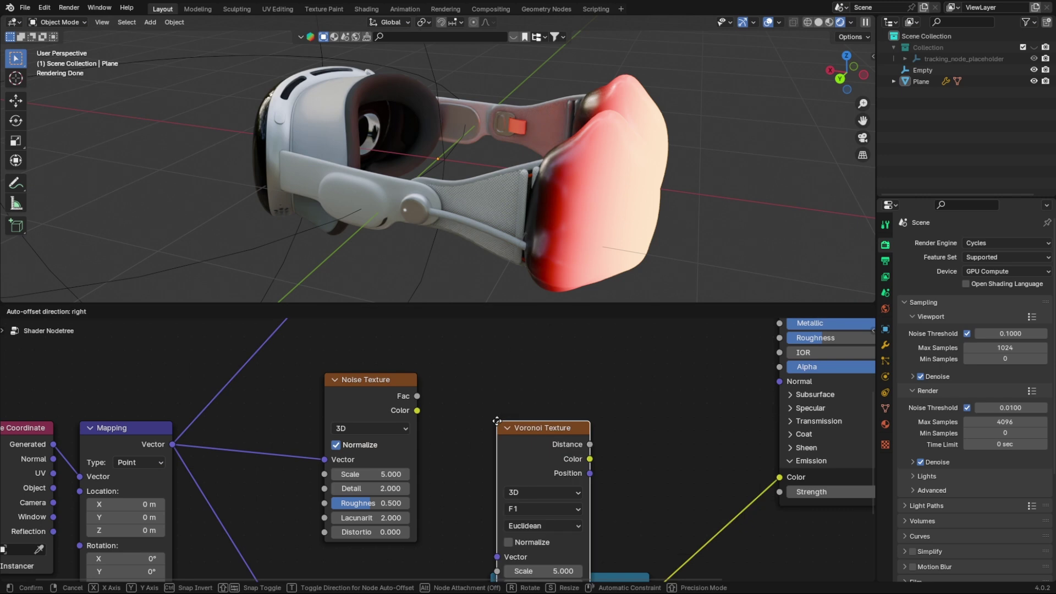
click(499, 339)
drag(417, 407, 503, 476)
- Add a Bump node with its Height input fed by the Voronoi Texture's Distance output
drag(572, 365, 619, 402)
text(bump)
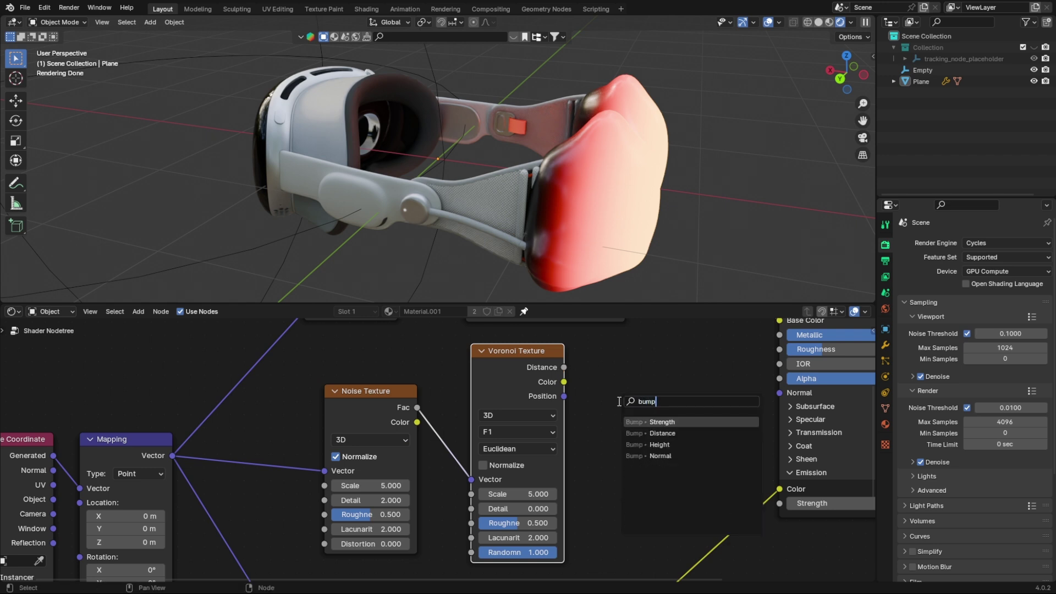
key(Down)
key(Down)
key(Return)
click(619, 401)
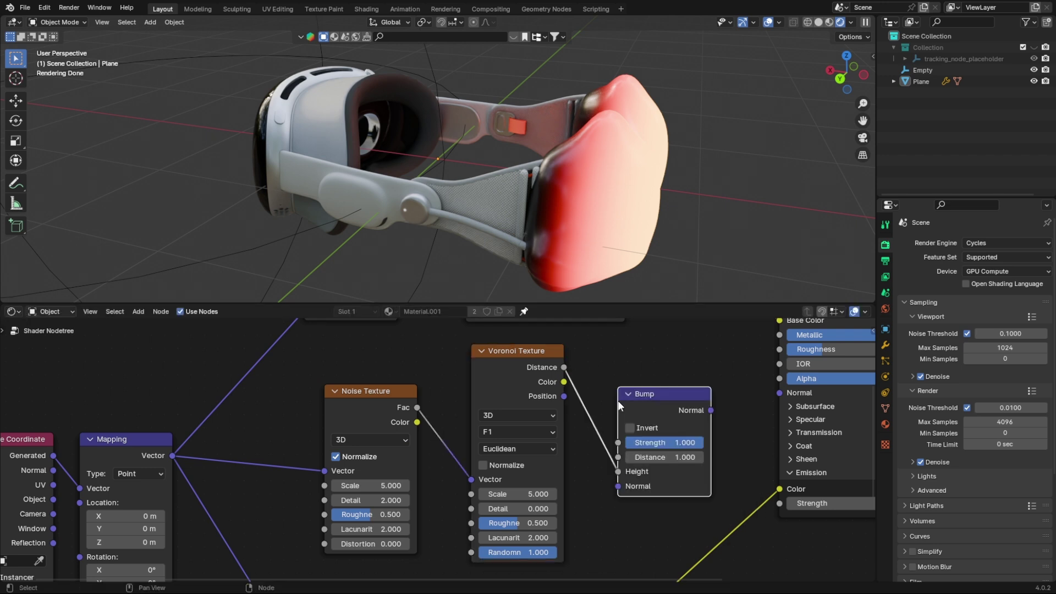
- Set the Bump node's Strength to 0.1 and connect its Normal output to the Principled BSDF's Normal input
click(678, 442)
text(0.1)
key(Return)
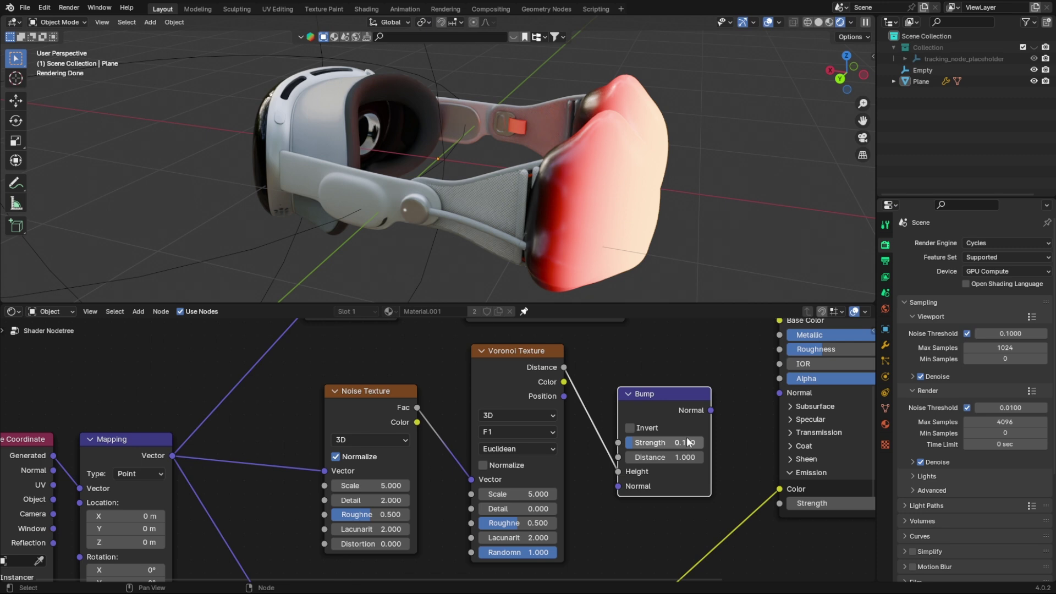
drag(711, 410, 780, 393)
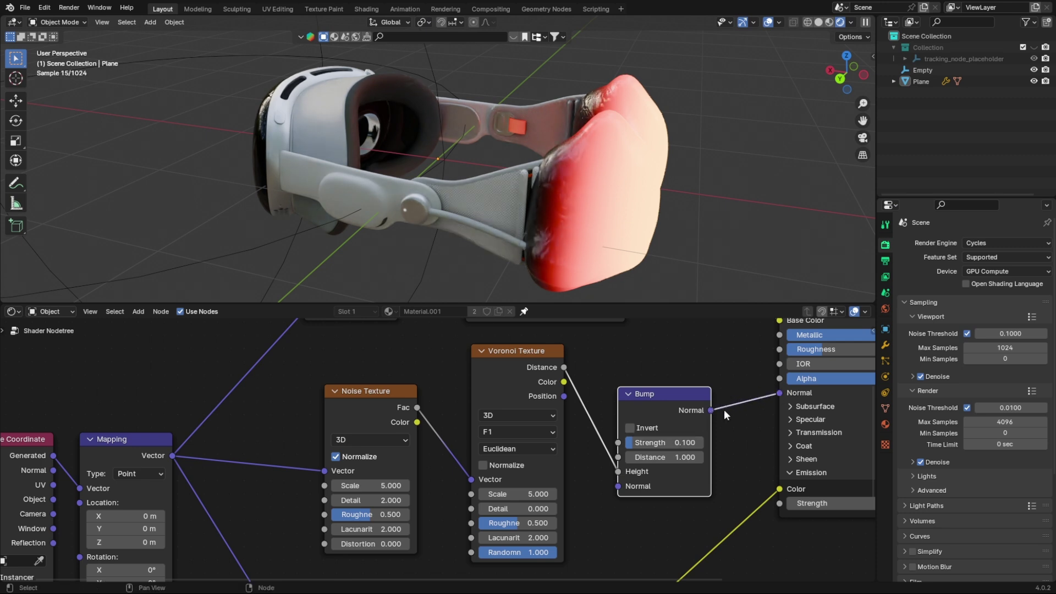
- Set the Voronoi Texture's feature output to Distance to Edge and its Scale to 50
click(526, 432)
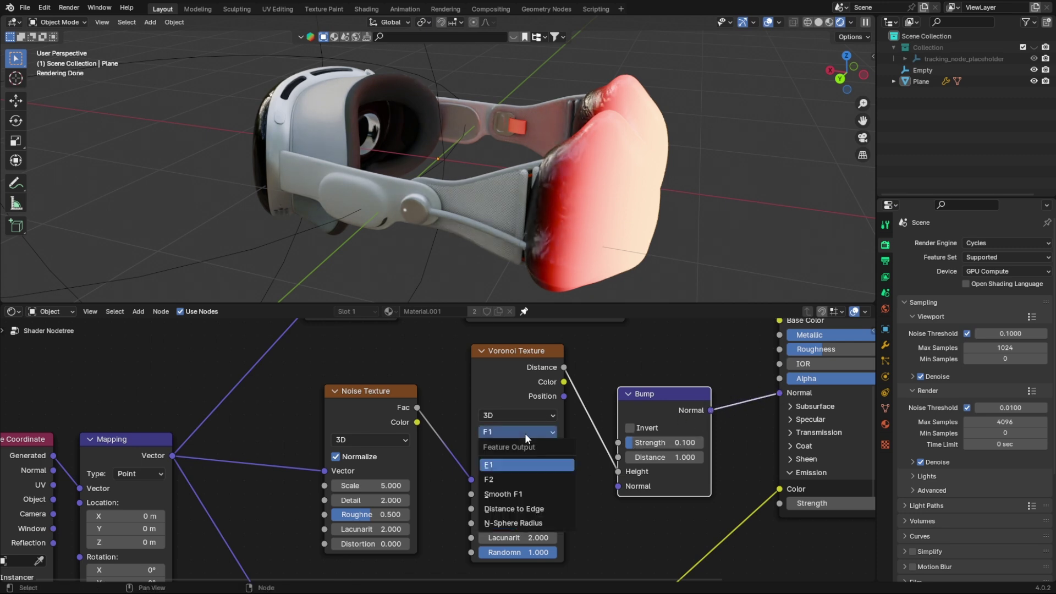
click(526, 508)
scroll(525, 500, up, 2)
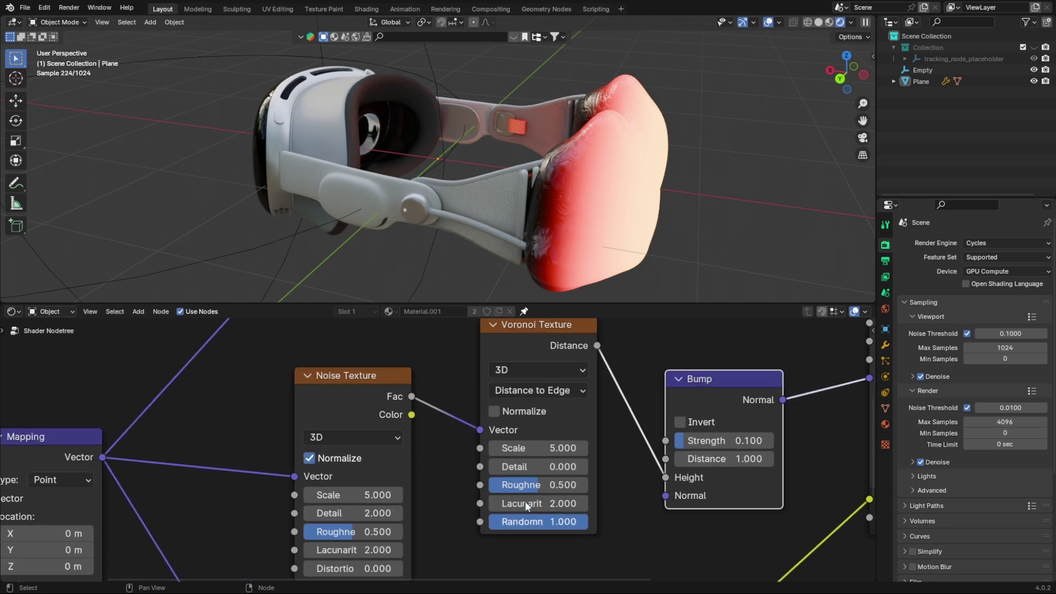
click(538, 449)
text(50)
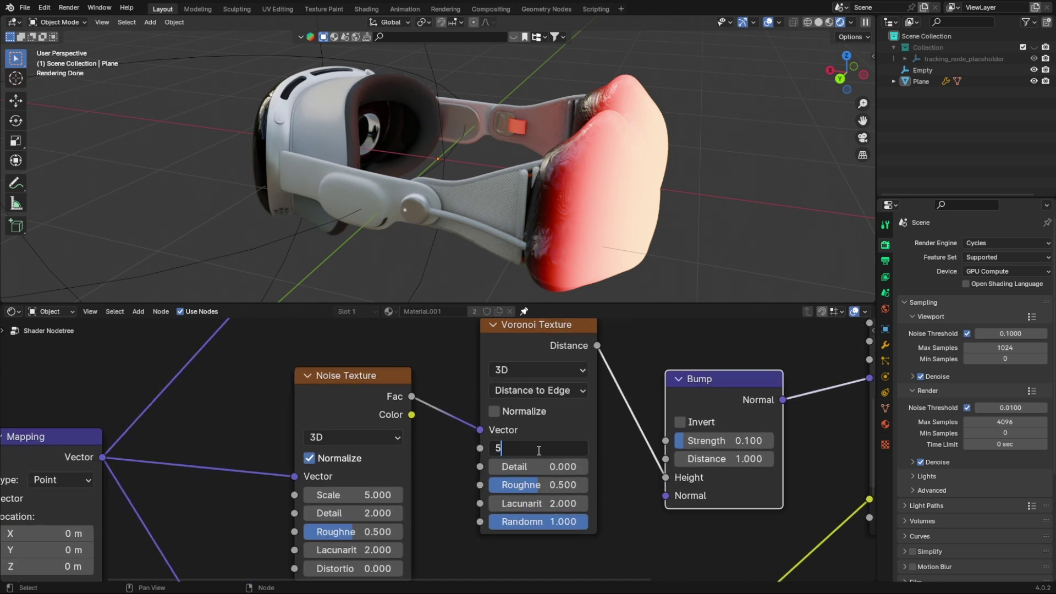
key(Return)
- Set the Noise Texture's Detail to 15 and its Roughness to 0.595
click(352, 514)
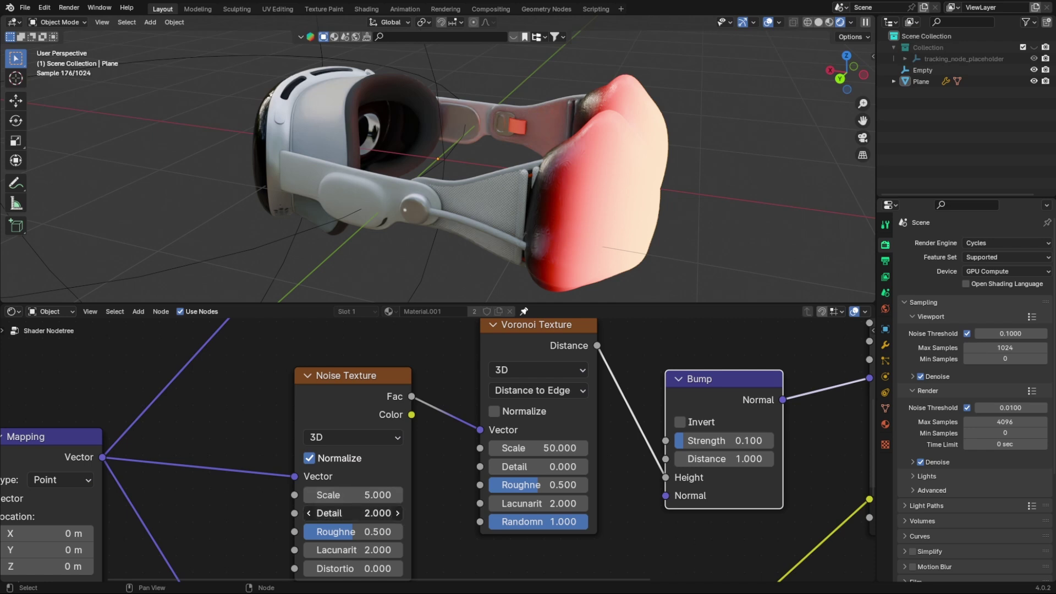
text(15)
key(Return)
shift+drag(342, 535, 436, 535)
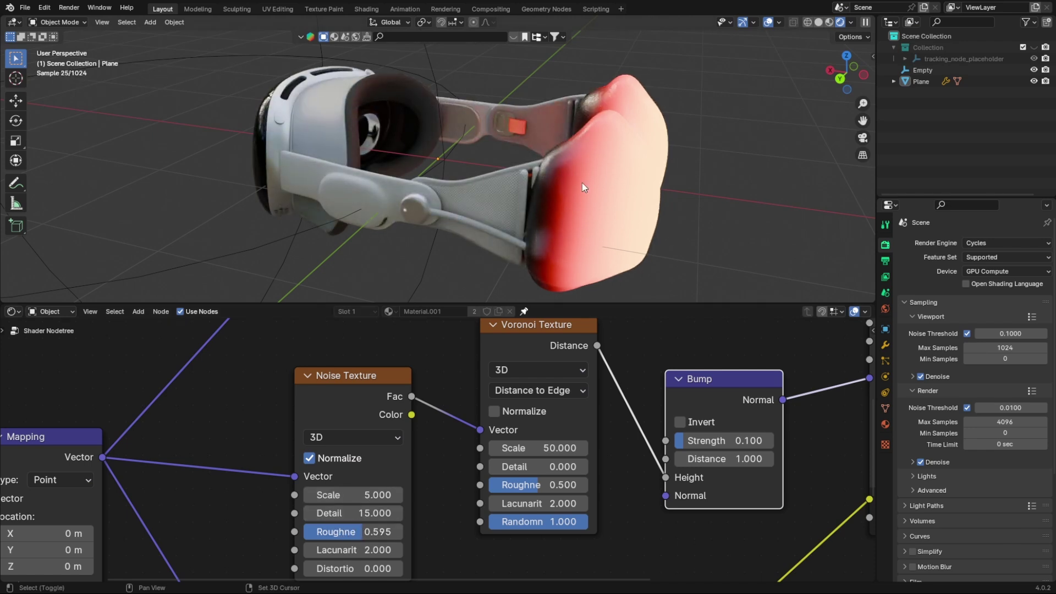
- Try a Bump Strength of 1 on the remeshed part and undo the strength changes
scroll(602, 213, up, 4)
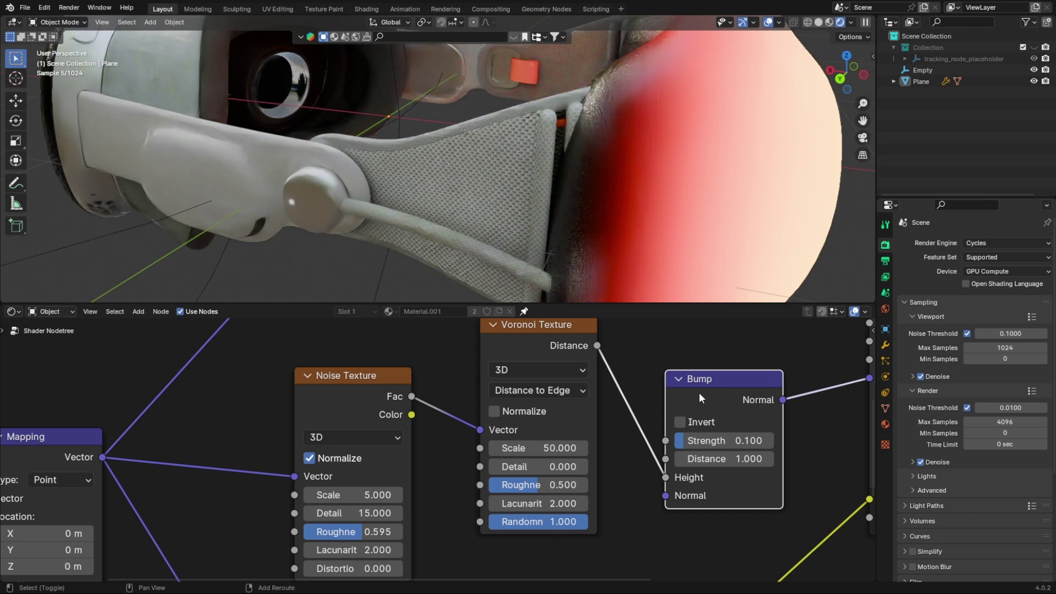
shift+drag(715, 441, 935, 441)
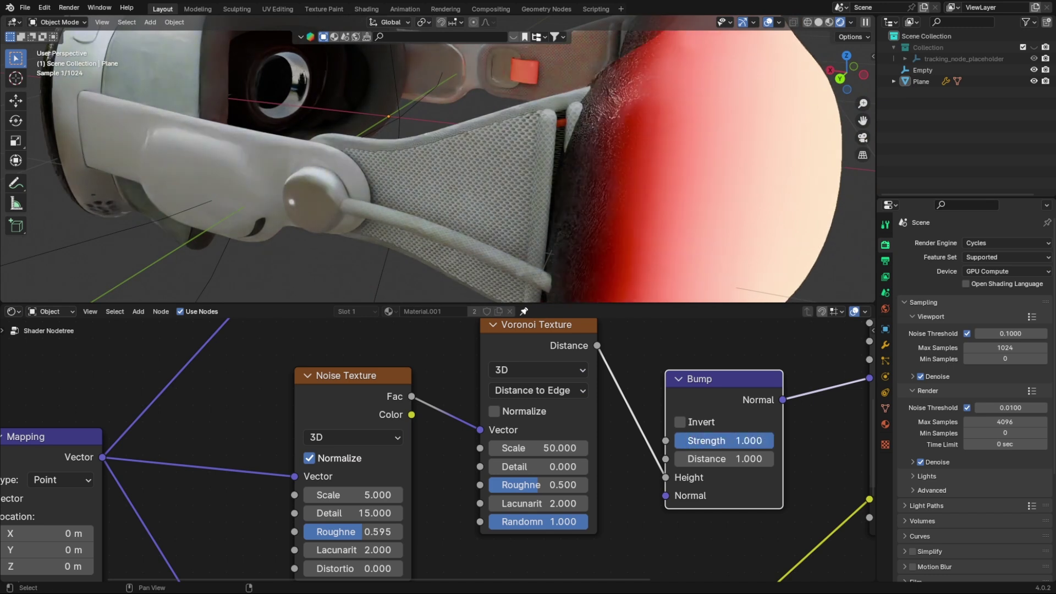
scroll(669, 206, down, 2)
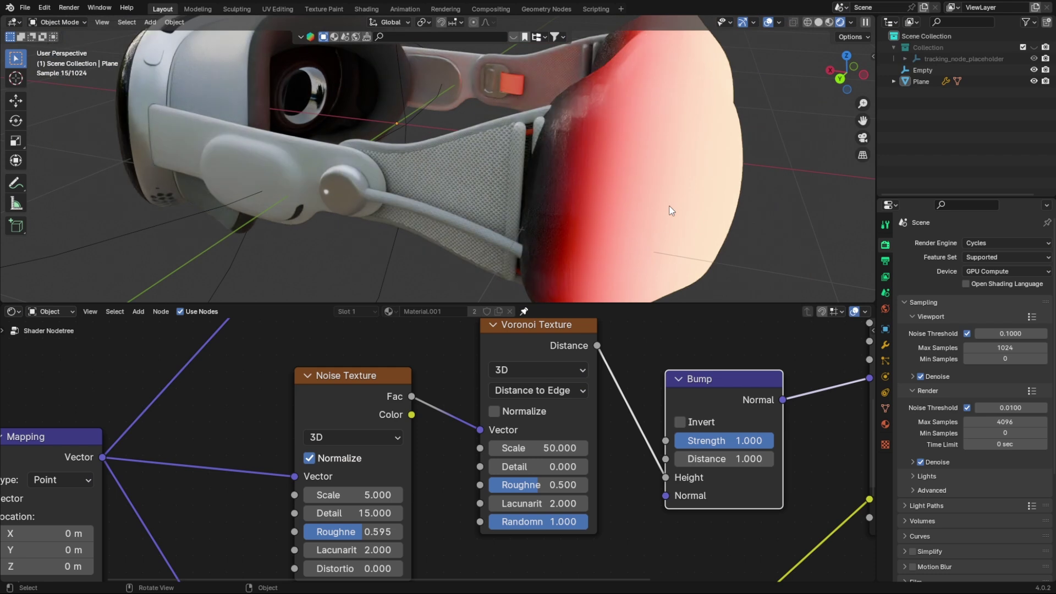
drag(758, 440, 740, 441)
key(ctrl+z)
key(ctrl+z)
- Save the file and set the Voronoi Texture's Detail to 15
key(ctrl+s)
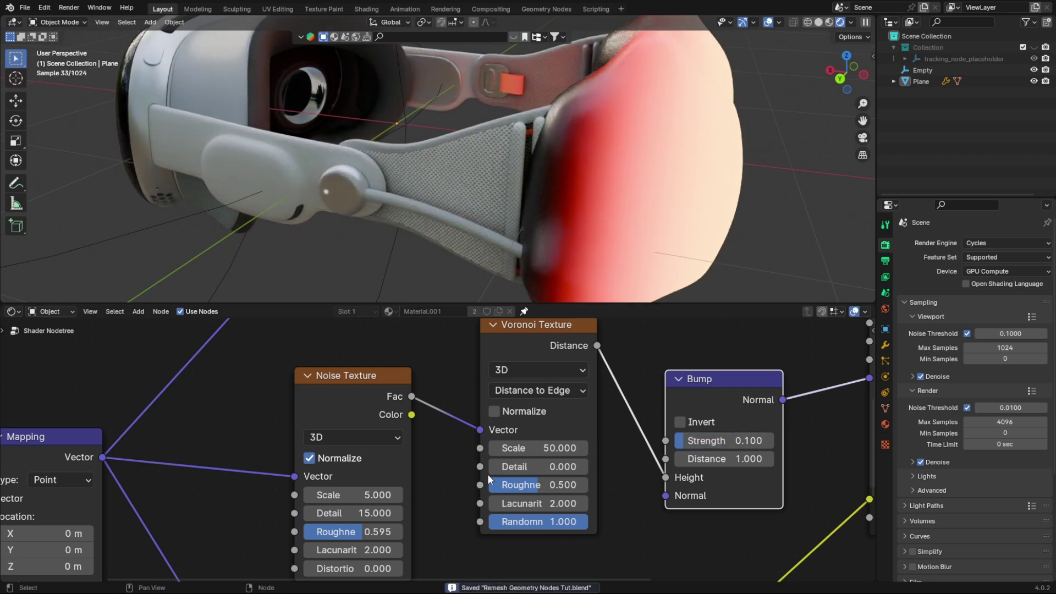
drag(515, 467, 599, 468)
- Scale down the Empty that controls the dissolve and save the file
scroll(454, 156, down, 3)
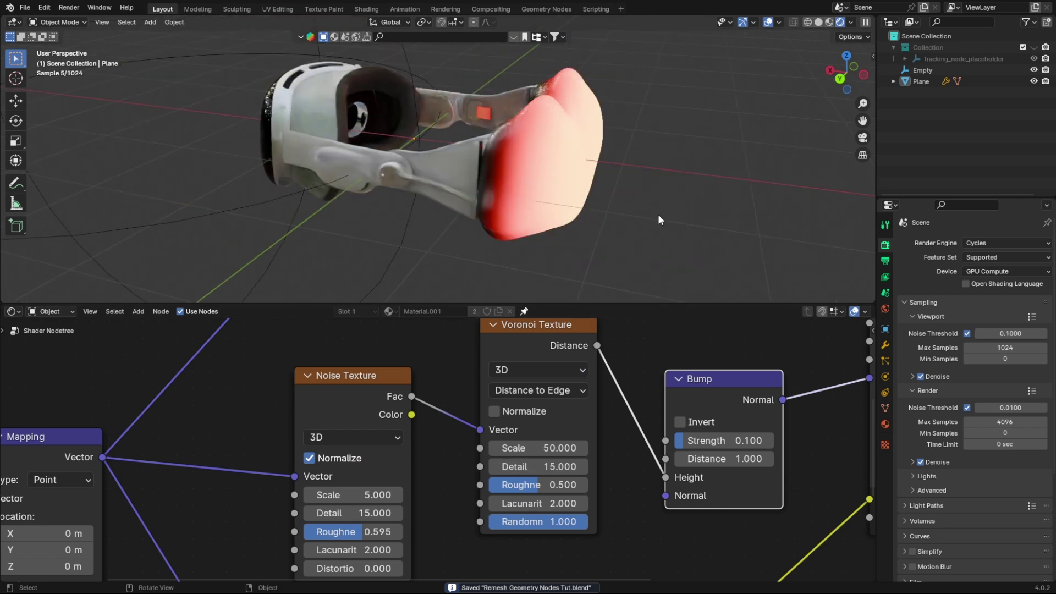
click(198, 205)
key(s)
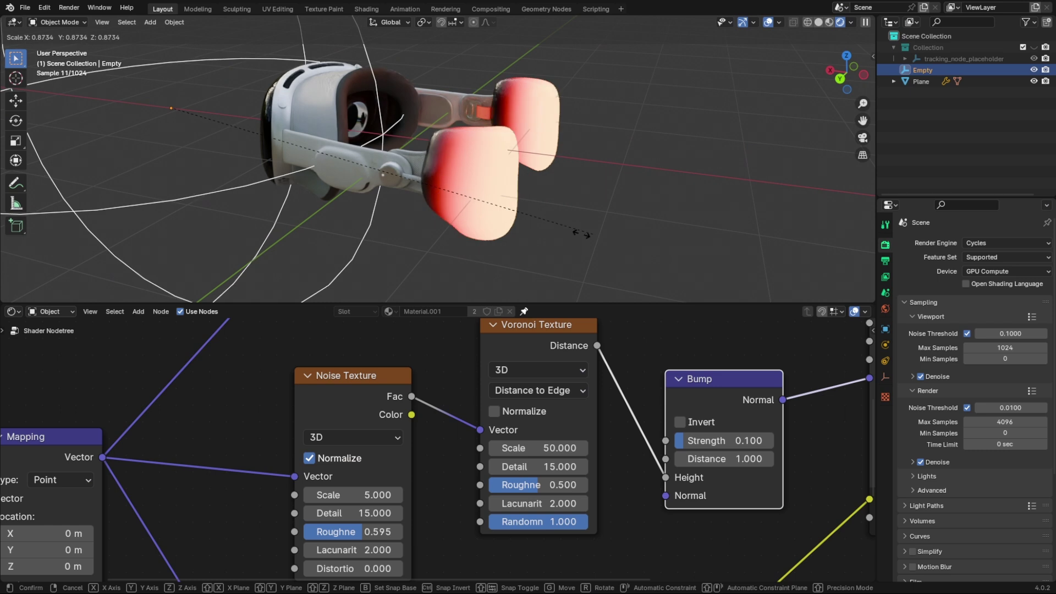
click(551, 232)
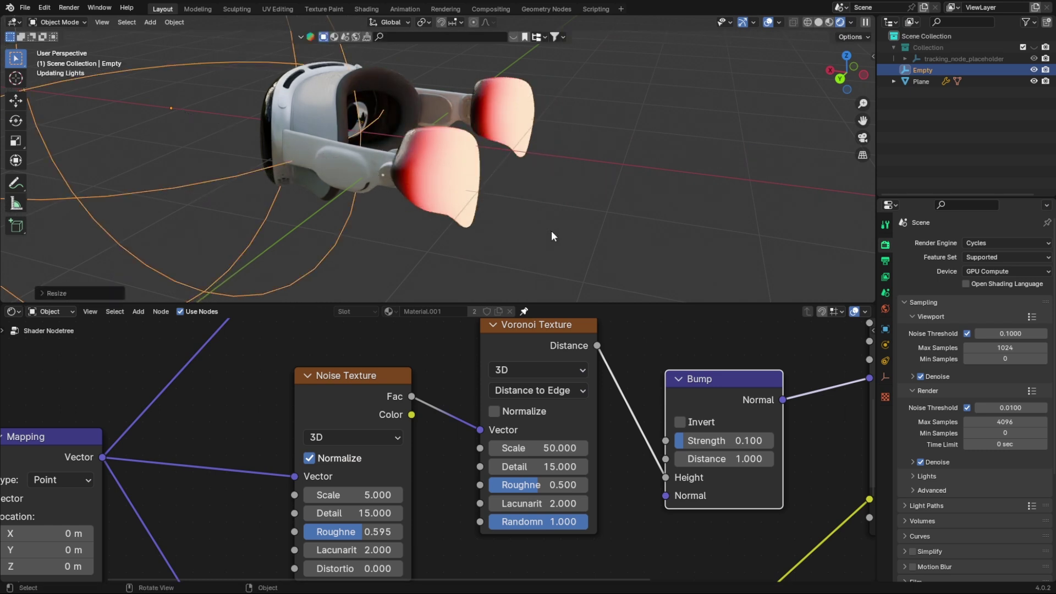
key(ctrl+s)
- Select the headset Plane and switch the node area from the Shader Editor to the Geometry Node Editor
middle_drag(454, 225, 499, 219)
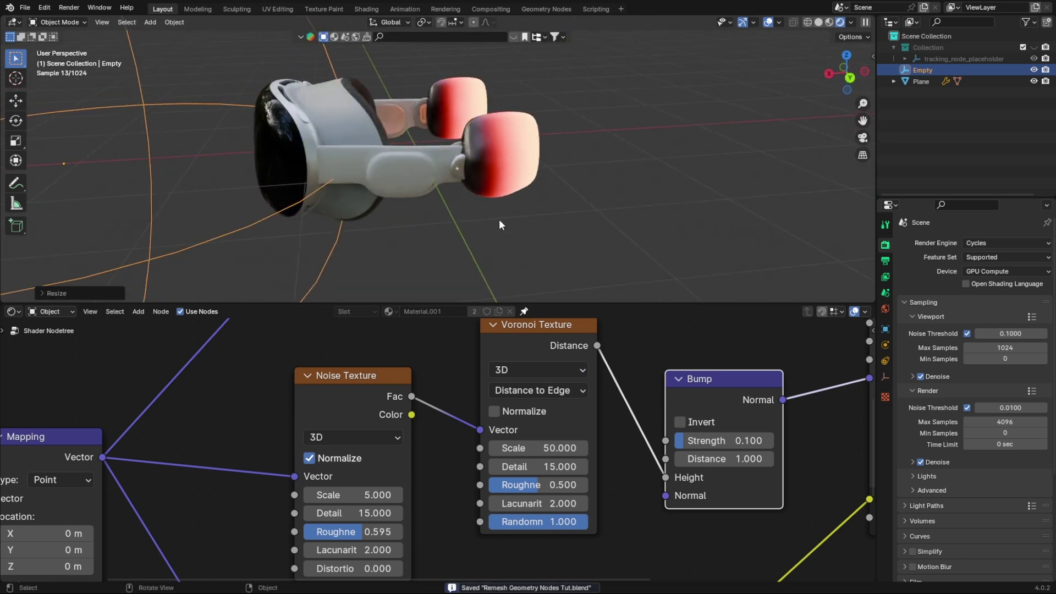
click(479, 167)
click(13, 311)
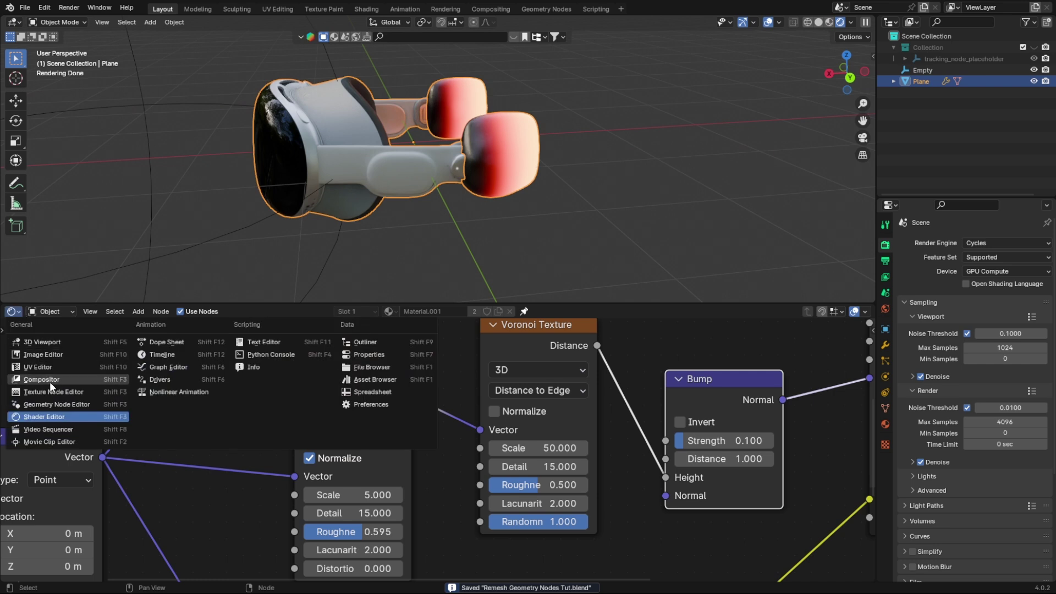
click(49, 404)
key(Home)
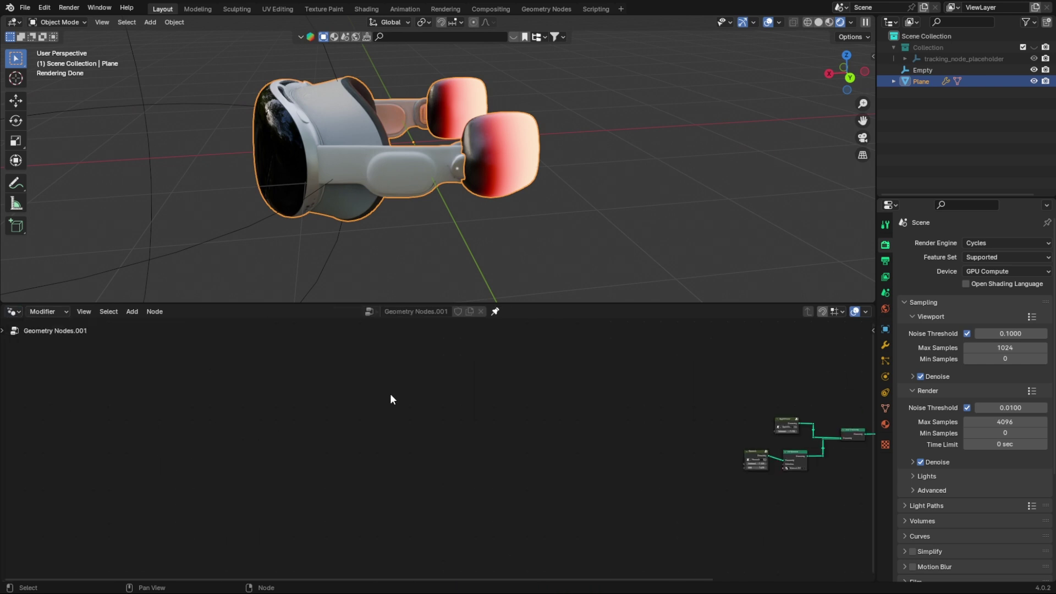
scroll(500, 472, up, 2)
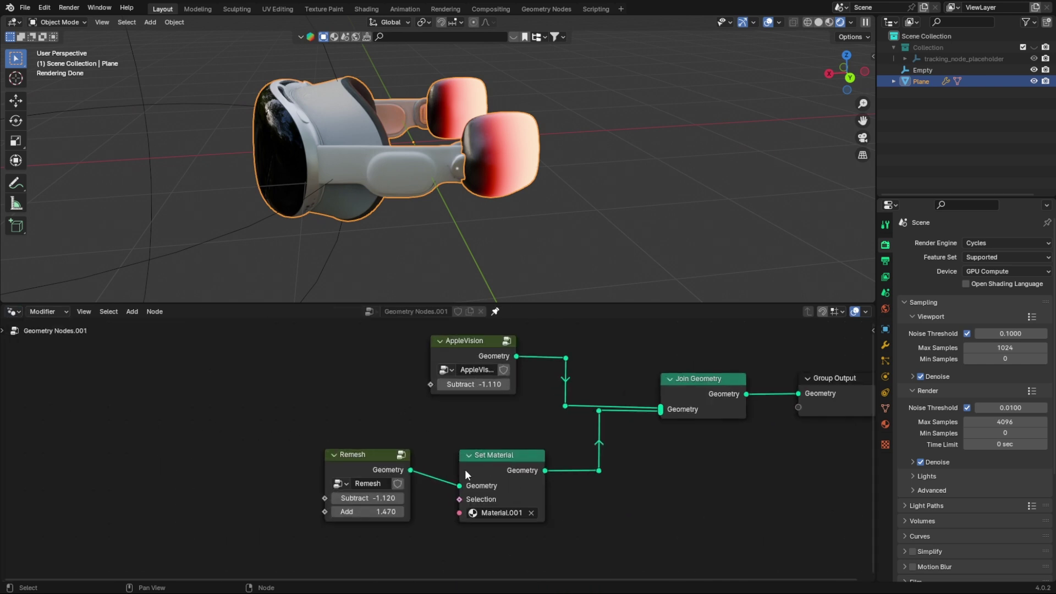
- Open the Remesh node group and reposition its Group Output node beyond Set Shade Smooth
click(411, 424)
click(453, 424)
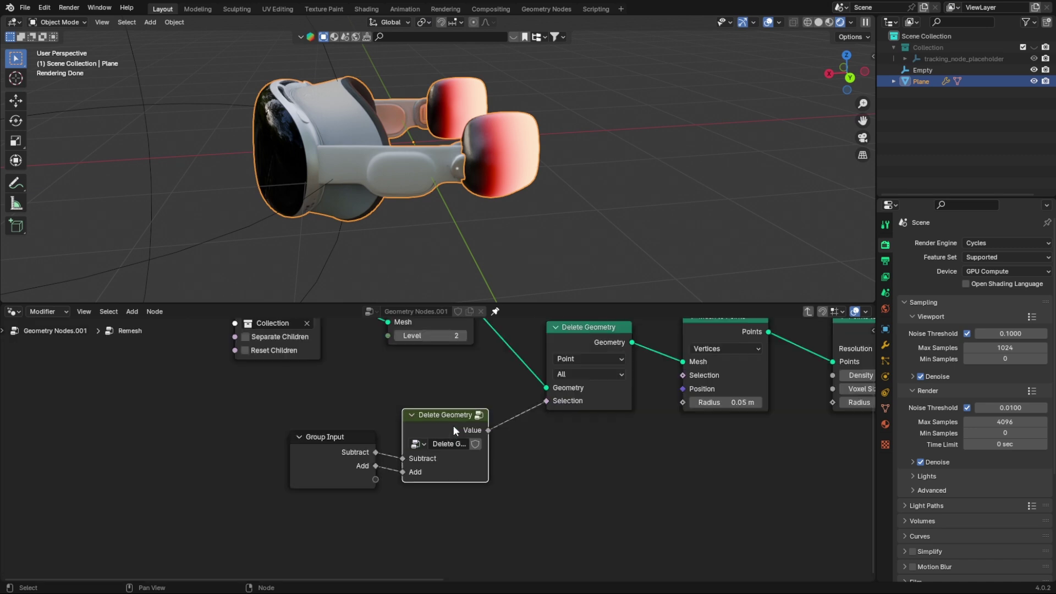
key(Home)
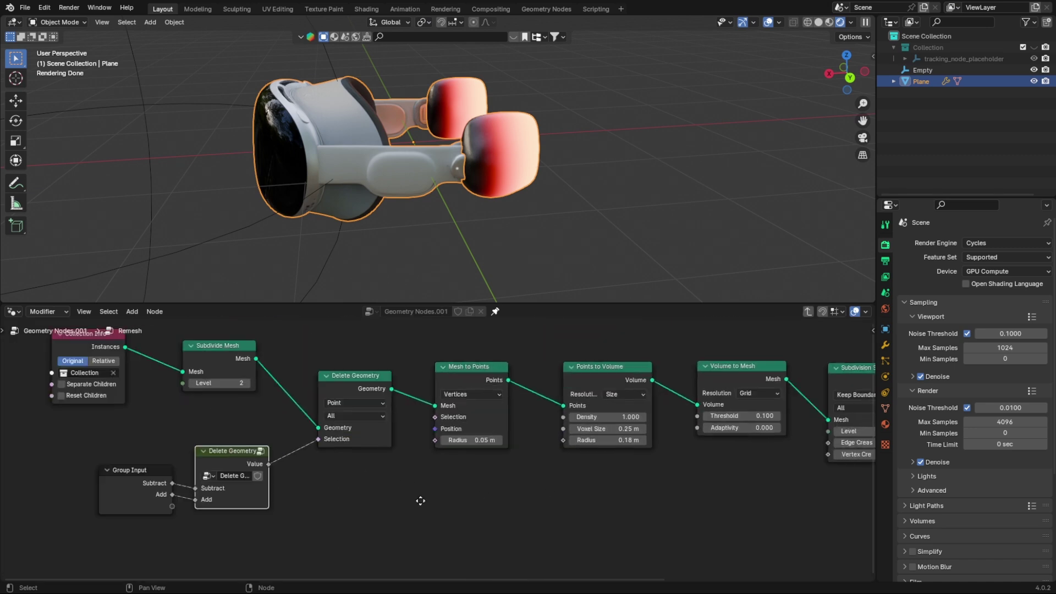
middle_drag(682, 459, 359, 461)
drag(785, 437, 828, 403)
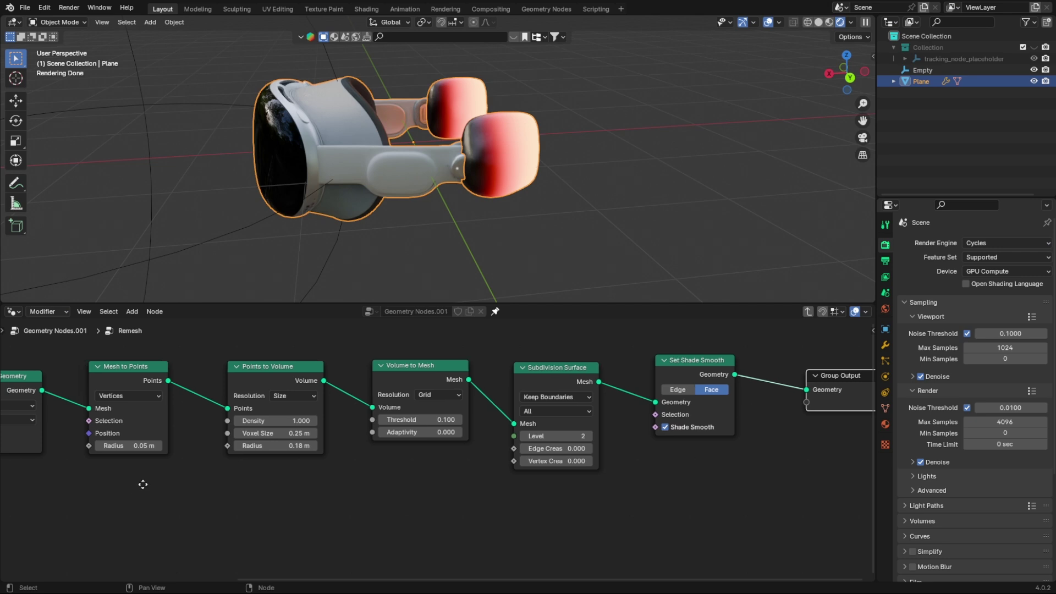
- Examine the nested Delete Geometry group inside Remesh and return to the top-level node tree
middle_drag(142, 483, 675, 486)
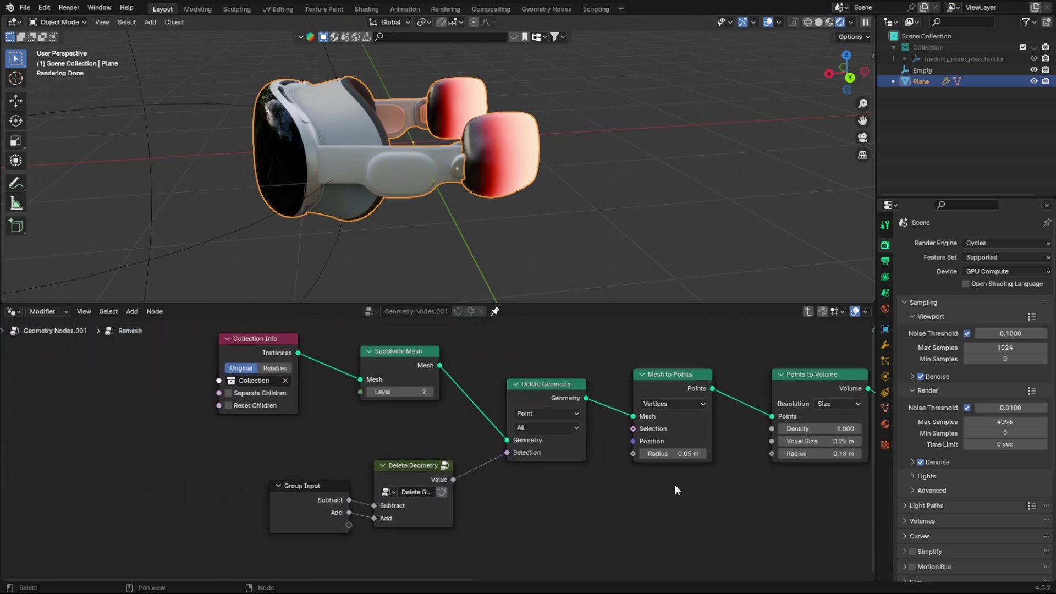
click(445, 465)
middle_drag(302, 407, 332, 486)
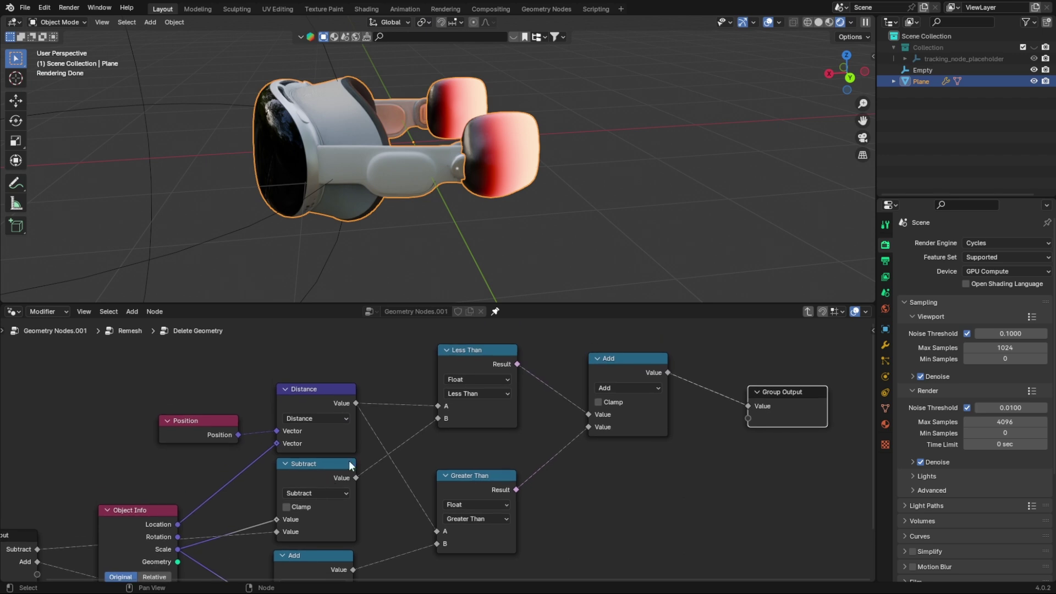
click(808, 312)
click(808, 312)
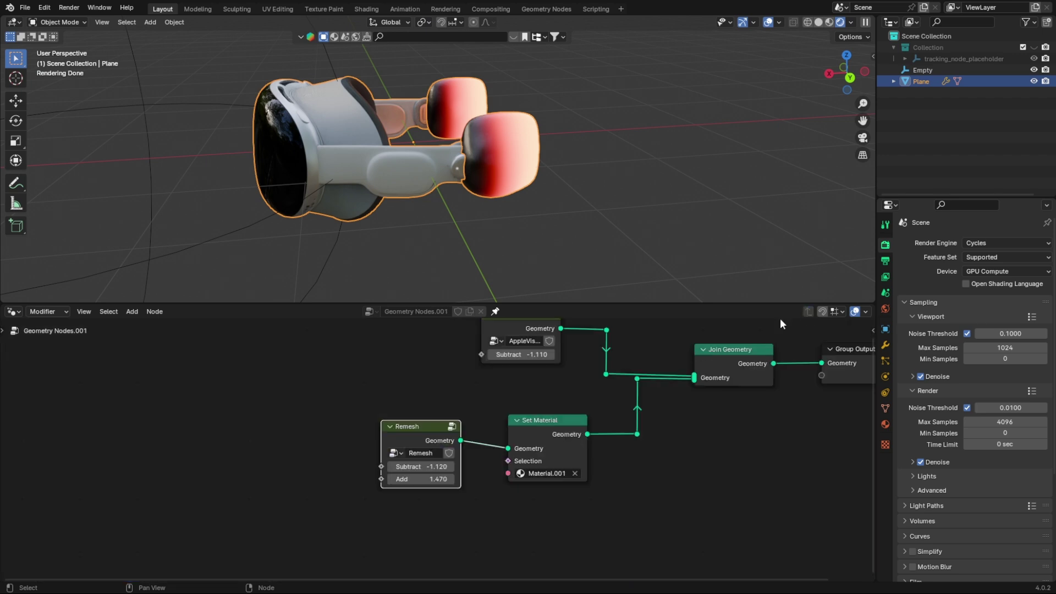
- Change the Subtract math node inside the AppleVision group to Add, and set the group's Subtract input to 1.190 at the top level
middle_drag(541, 351, 542, 399)
click(554, 362)
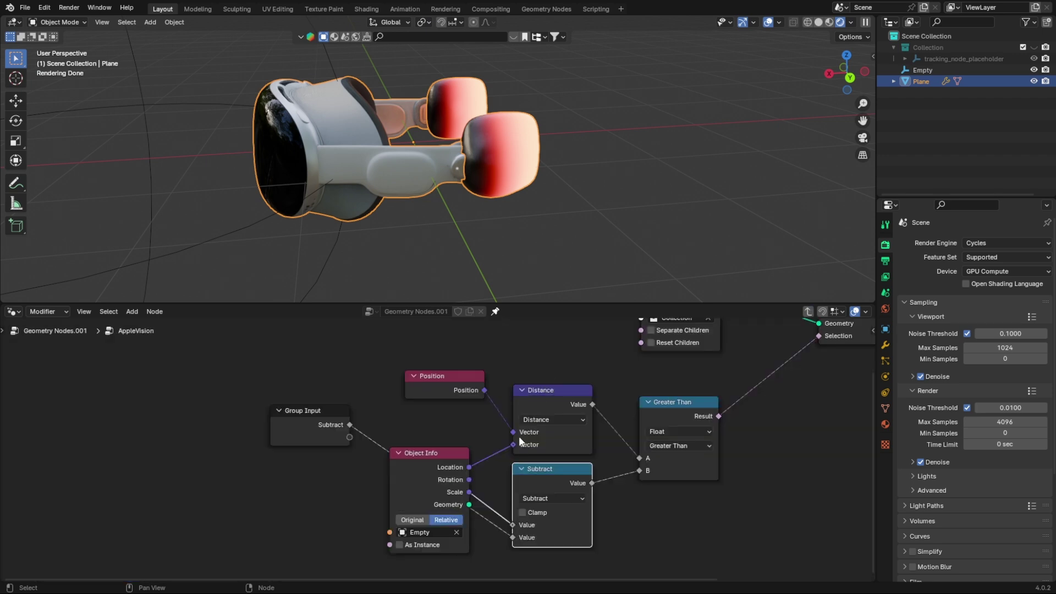
click(548, 497)
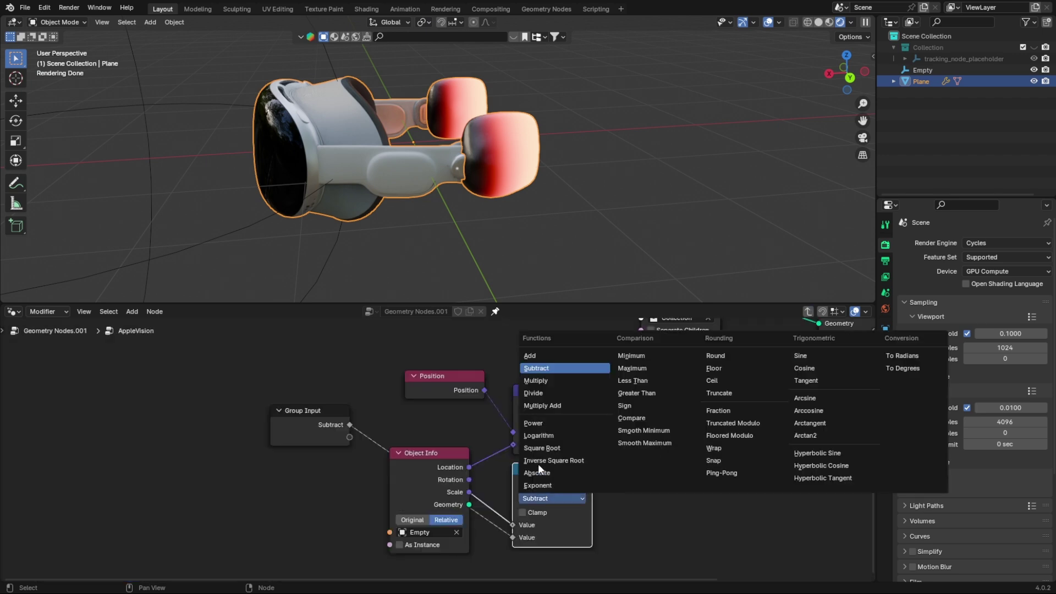
click(540, 352)
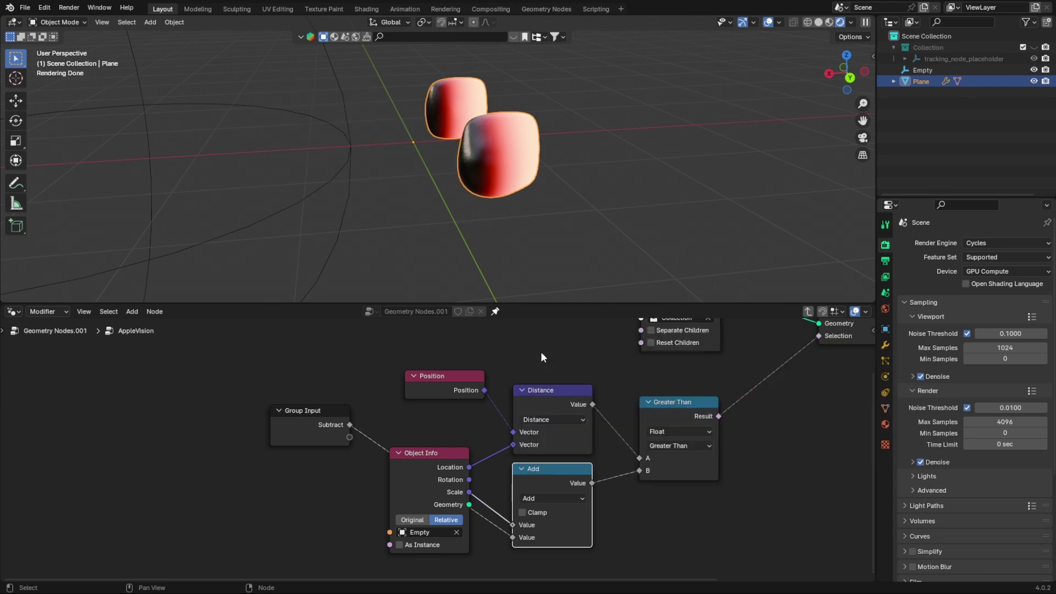
click(807, 312)
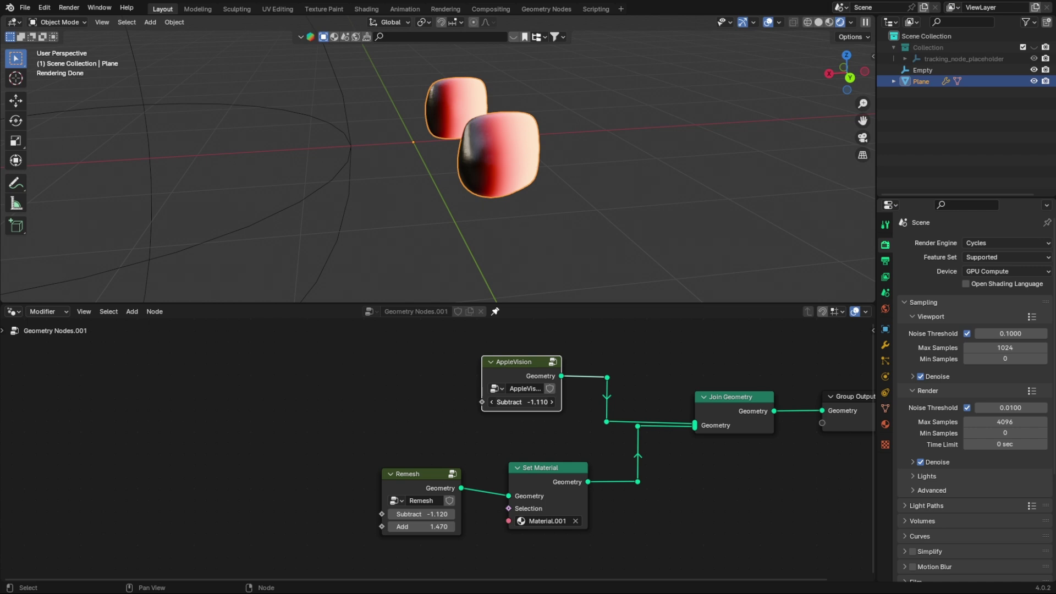
drag(521, 402, 653, 402)
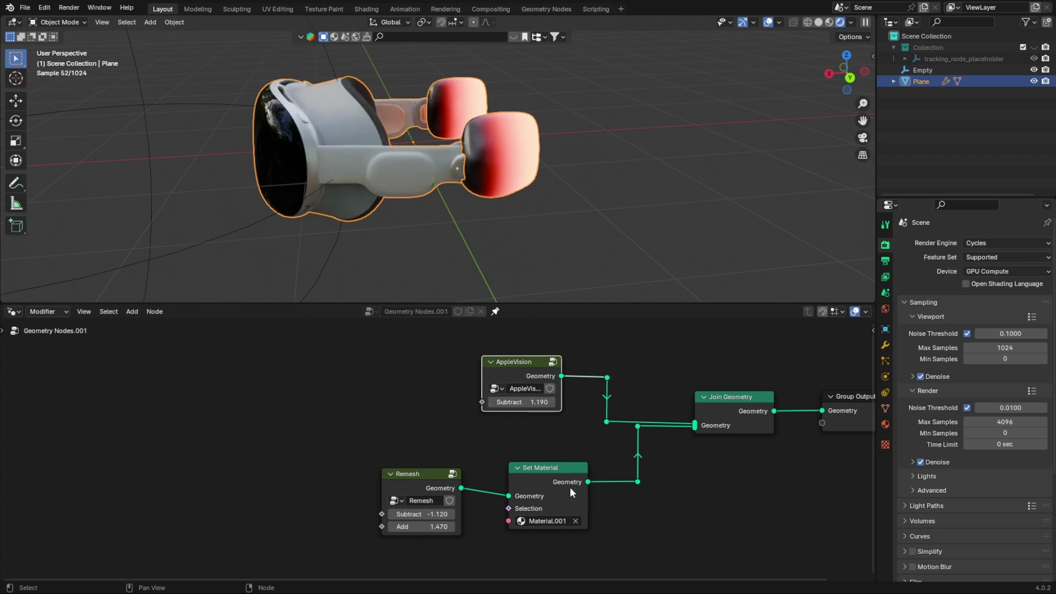
- Open the Remesh node group and set the Points to Volume radius to 0.3 m
click(452, 474)
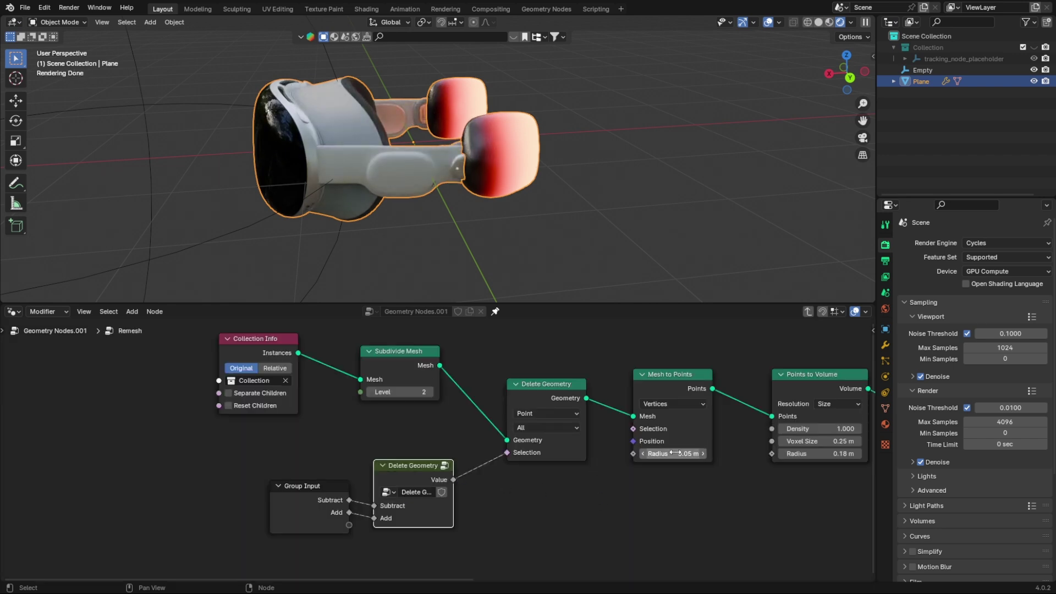
scroll(573, 442, right, 5)
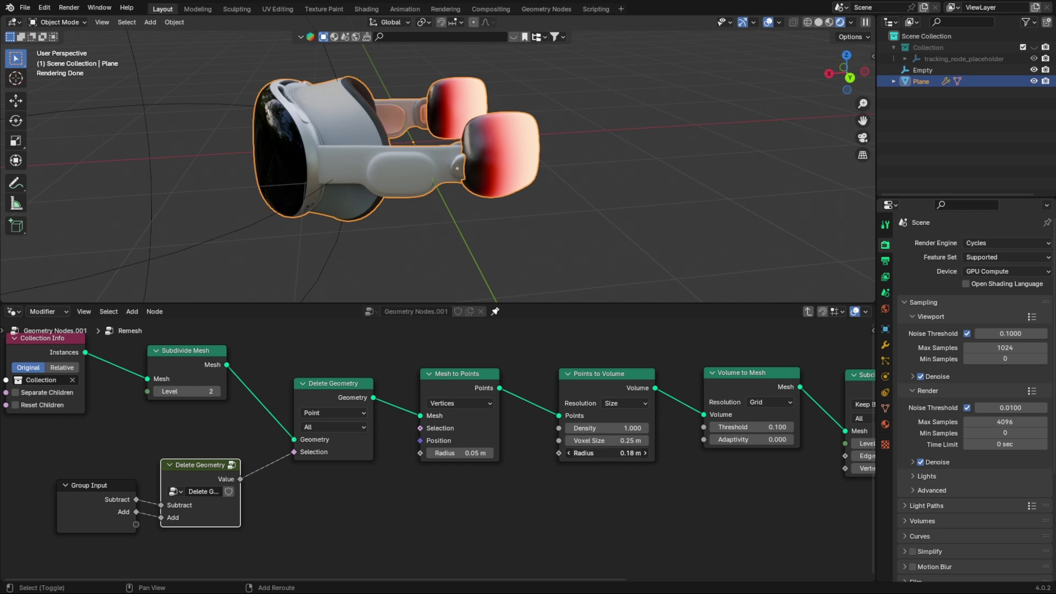
shift+drag(602, 453, 611, 453)
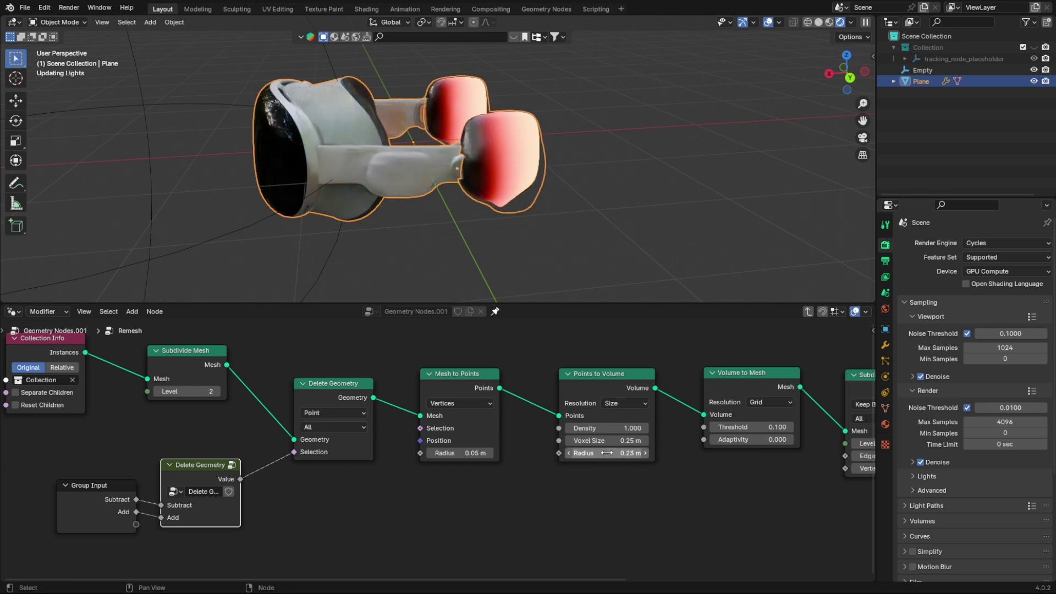
click(608, 454)
text(0.3)
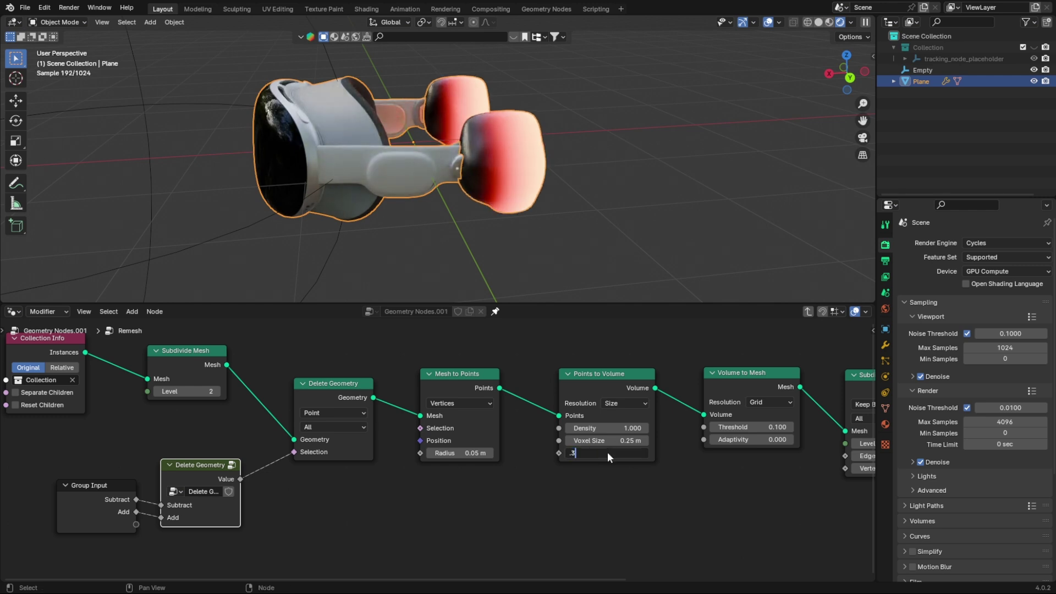
key(Return)
- Switch the viewport to Material Preview shading and scale up the Empty sphere until the remeshed volume shifts to the headset's rear strap
middle_drag(590, 244, 559, 206)
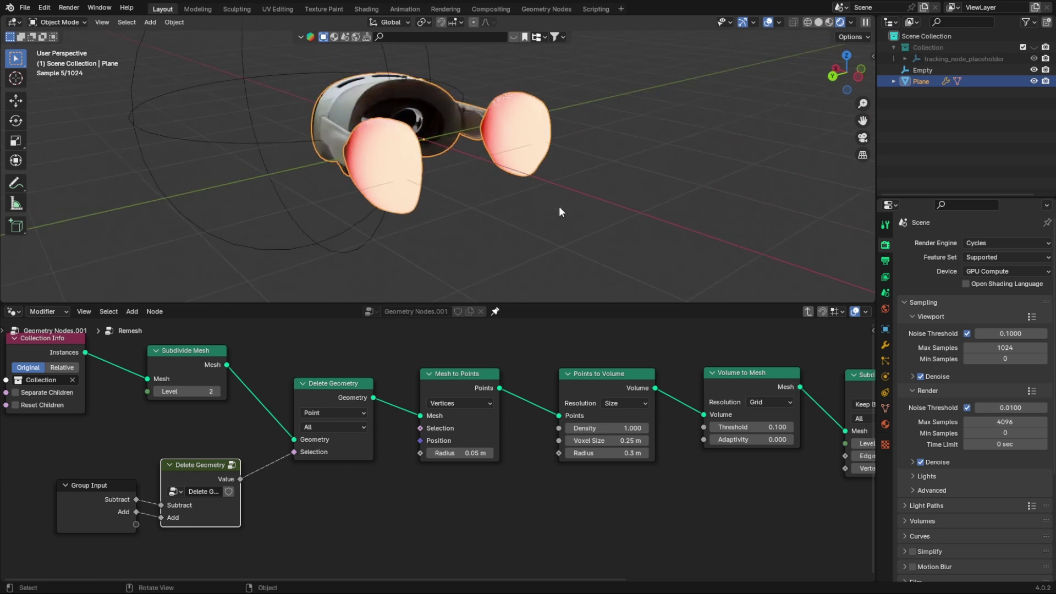
click(831, 22)
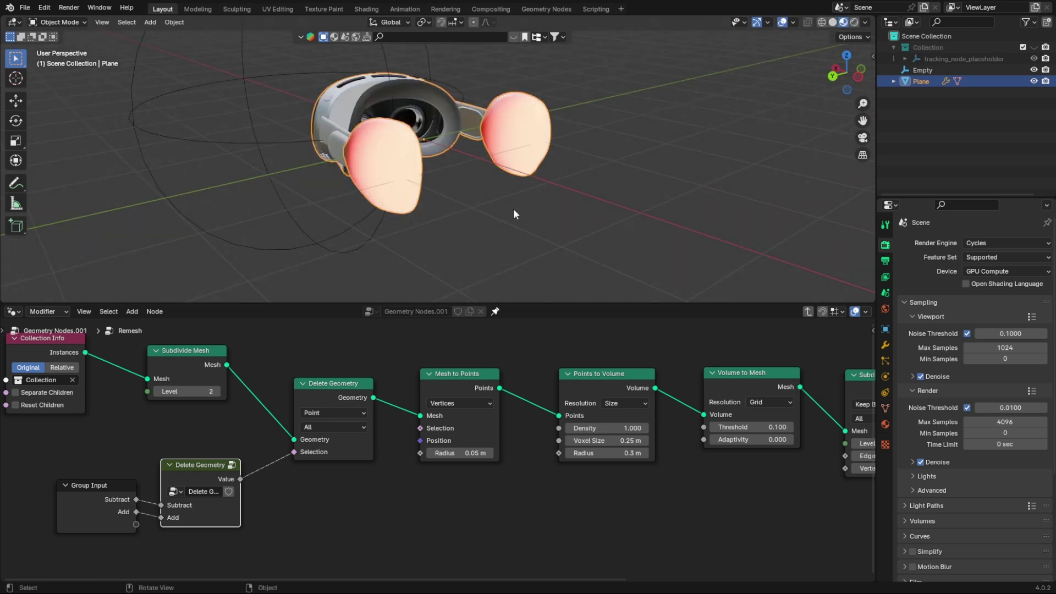
middle_drag(446, 216, 565, 211)
middle_drag(552, 203, 387, 210)
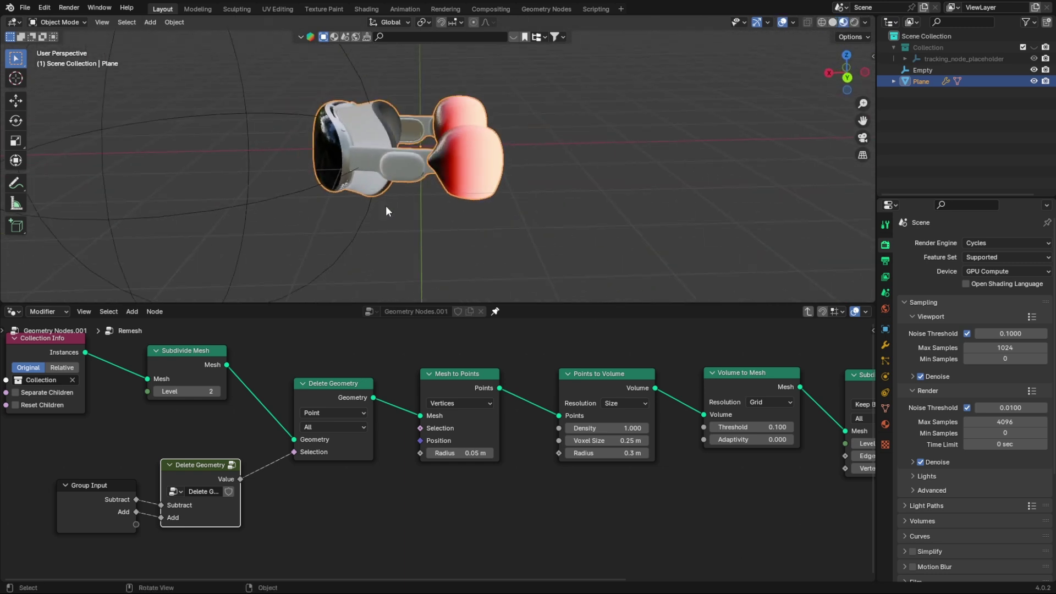
click(304, 190)
key(s)
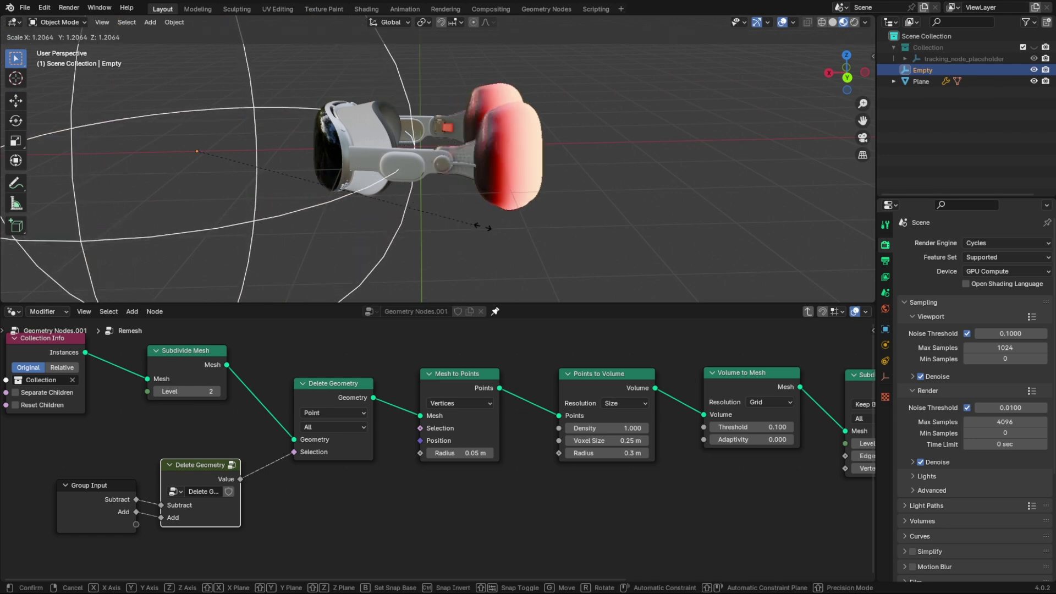
click(527, 231)
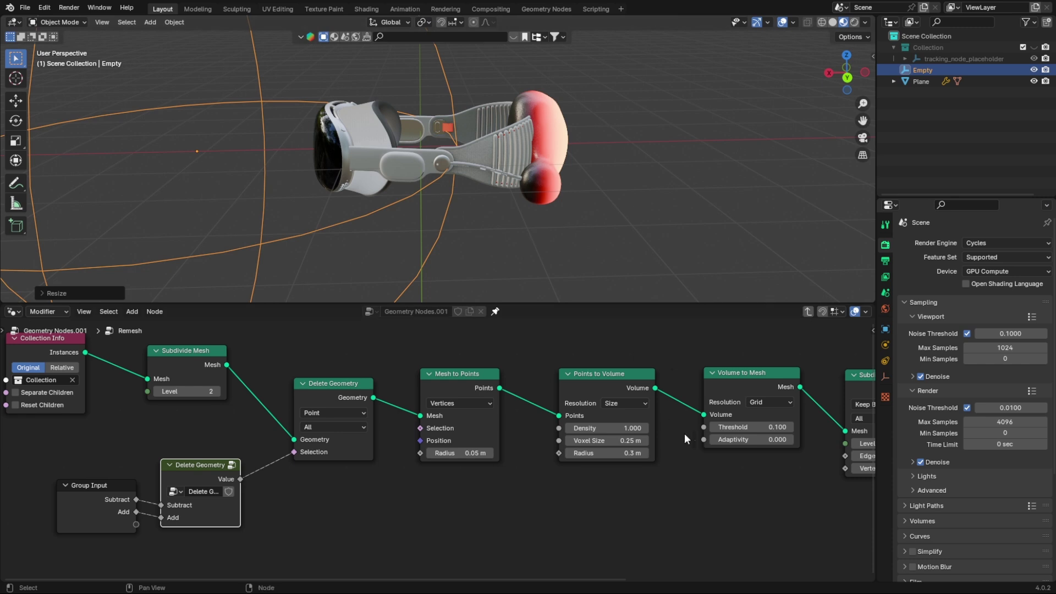
- Examine the Remesh group's node chain from Points to Volume through Group Output, and the whole tree in overview
middle_drag(775, 426, 329, 425)
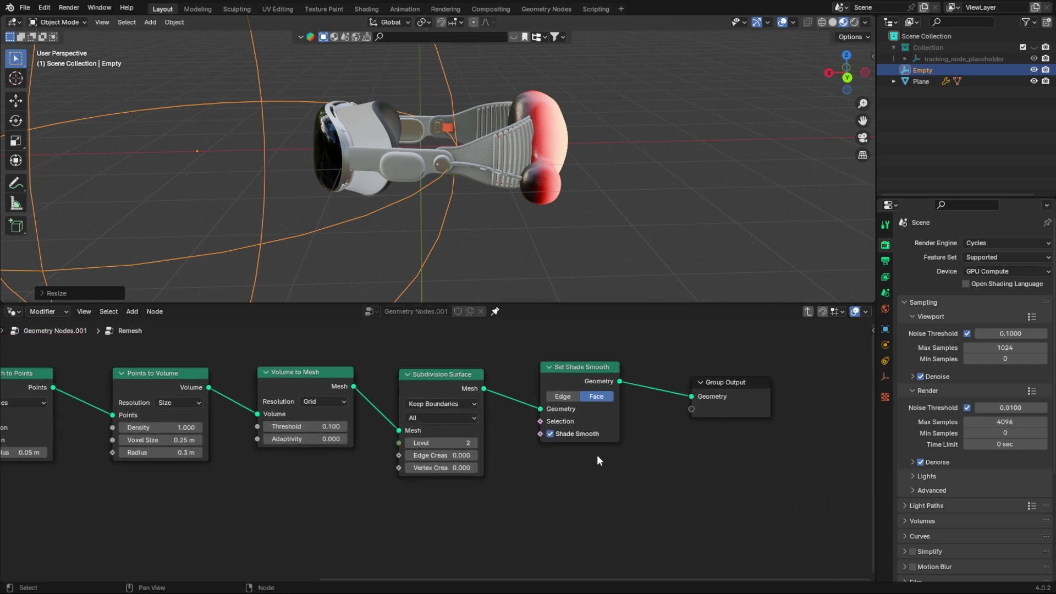
middle_drag(672, 433, 491, 456)
drag(371, 493, 606, 402)
drag(217, 515, 508, 397)
middle_drag(331, 446, 477, 412)
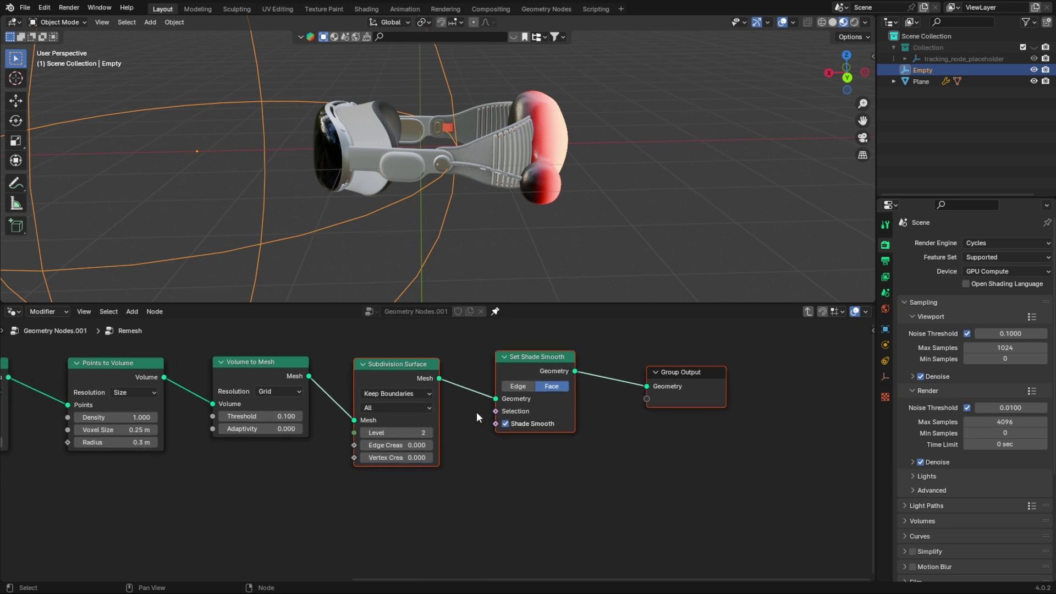
key(g)
right_click(604, 387)
click(596, 462)
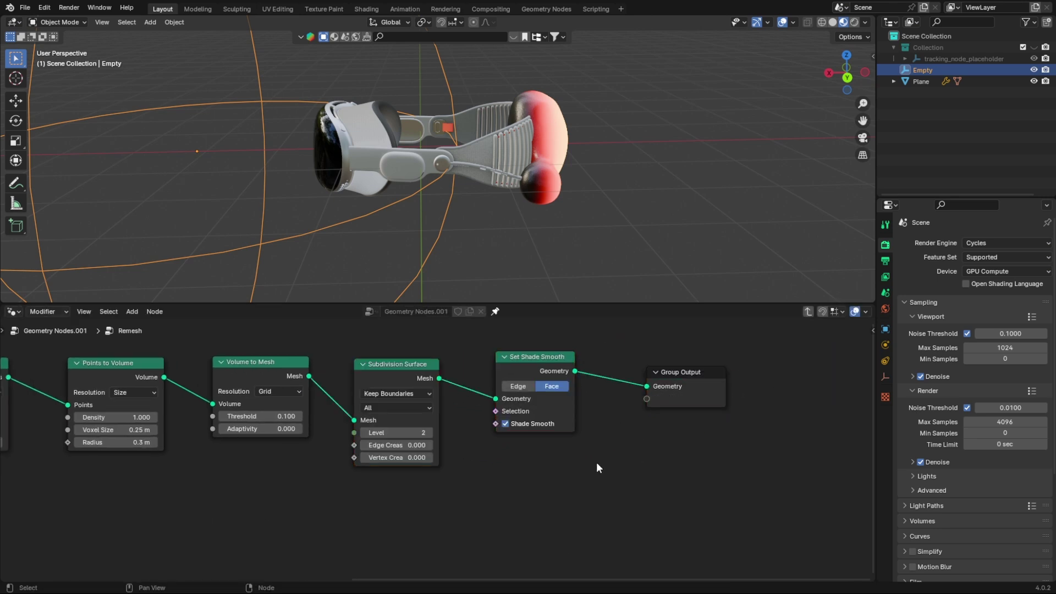
scroll(432, 442, down, 8)
middle_drag(341, 432, 418, 441)
mouse_move(428, 217)
middle_down()
mouse_move(455, 234)
mouse_move(552, 246)
mouse_move(457, 231)
mouse_move(730, 175)
mouse_move(478, 230)
mouse_move(272, 218)
mouse_move(347, 223)
mouse_move(432, 207)
middle_up()
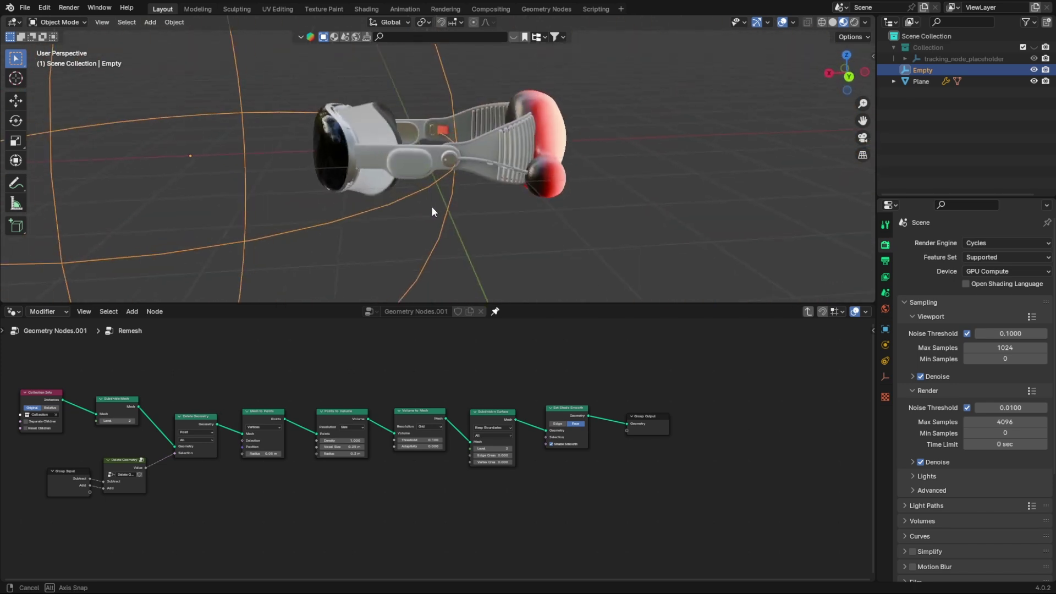